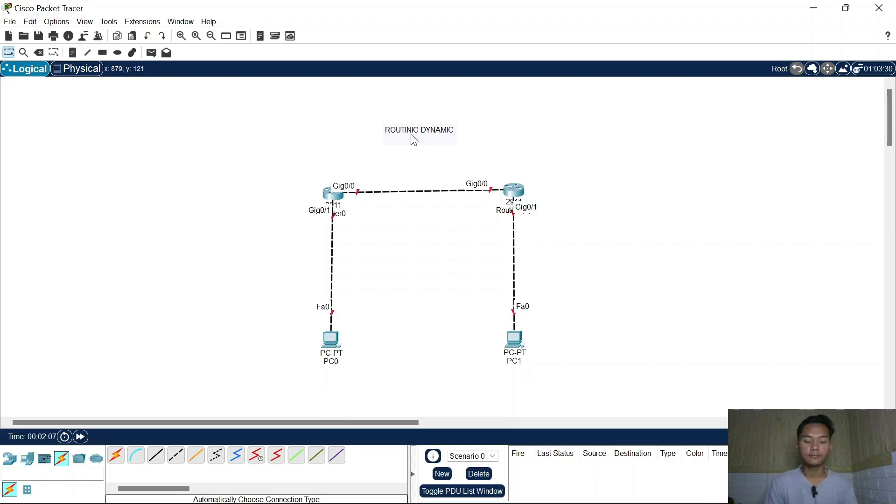
- Move the dynamic routing title note to the left of Router0 and add the line "1. RIP -> NOT USED" below the title
{"action": "left_click_drag", "start_coordinate": [413, 140], "coordinate": [188, 189]}
{"action": "double_click", "coordinate": [189, 189]}
{"action": "left_click", "coordinate": [209, 187]}
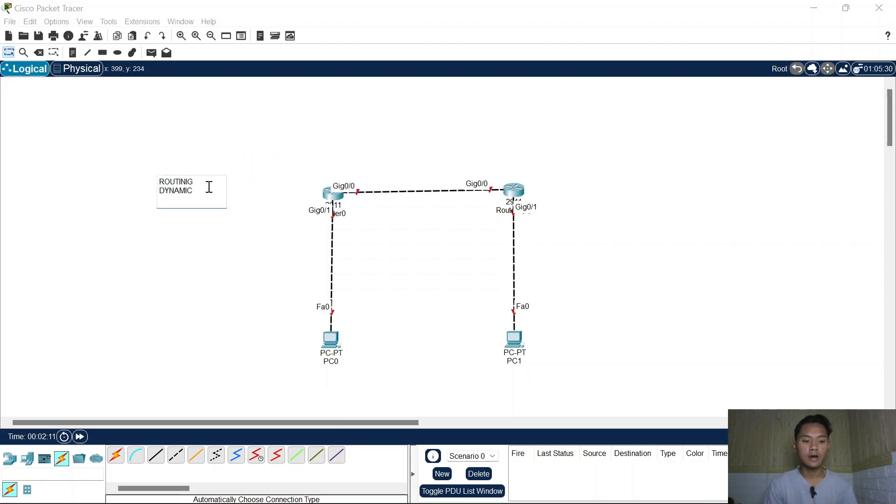
{"action": "key", "text": "Return"}
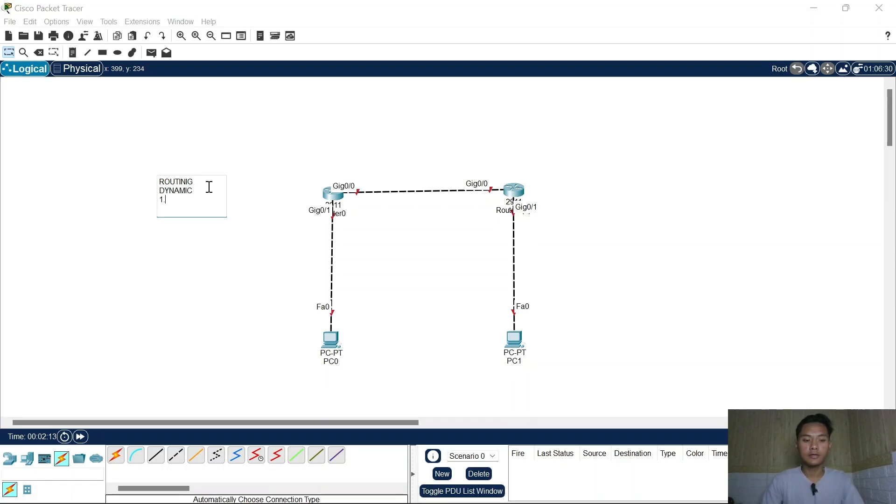
{"action": "type", "text": "r"}
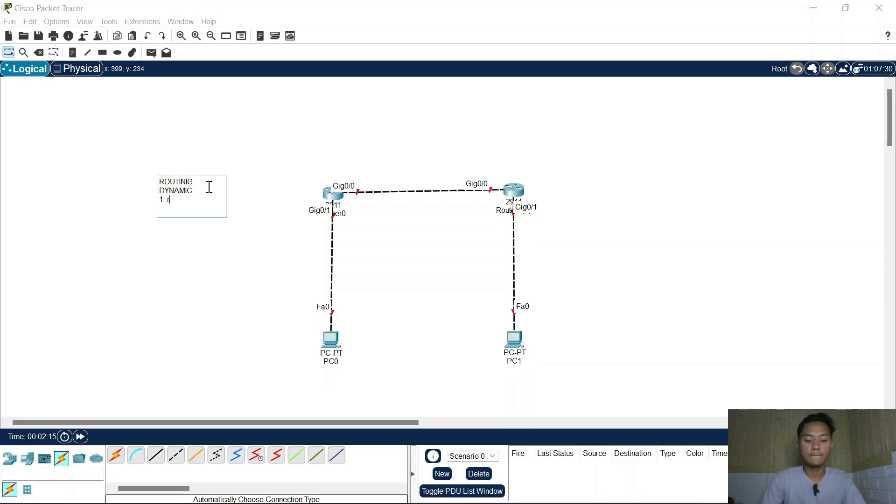
{"action": "type", "text": "ip"}
{"action": "key", "text": "BackSpace"}
{"action": "key", "text": "BackSpace"}
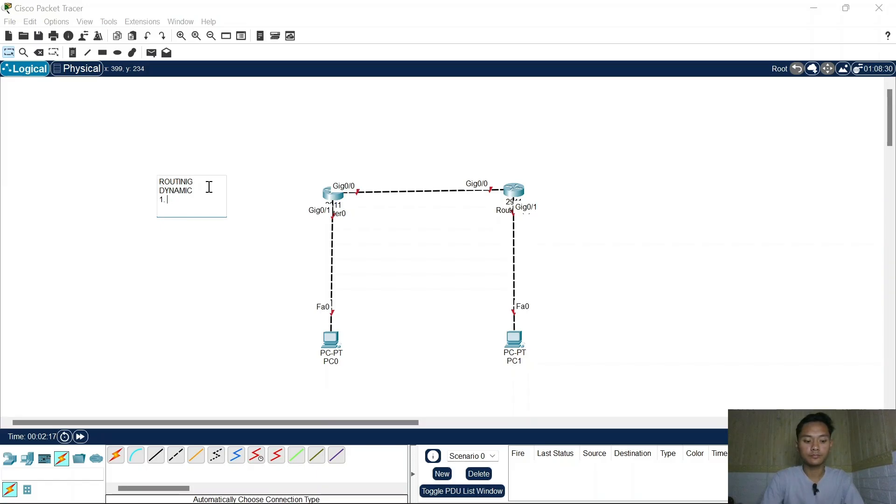
{"action": "type", "text": "RIP"}
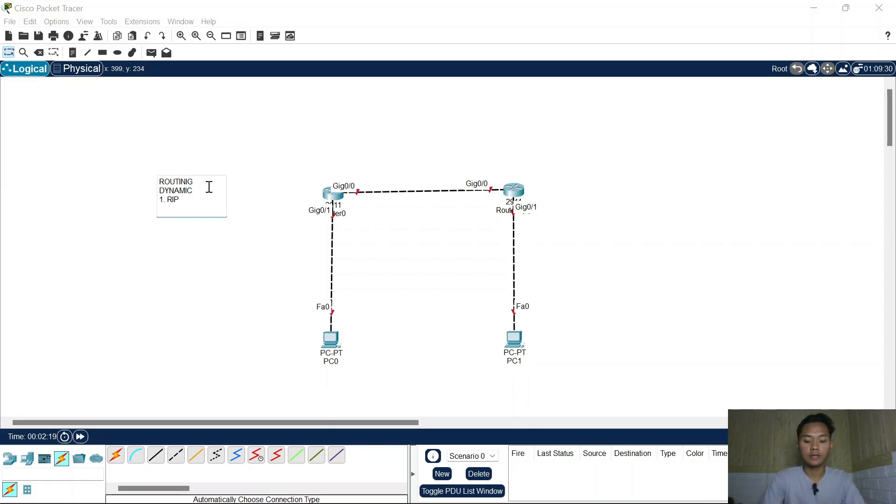
{"action": "type", "text": " -> "}
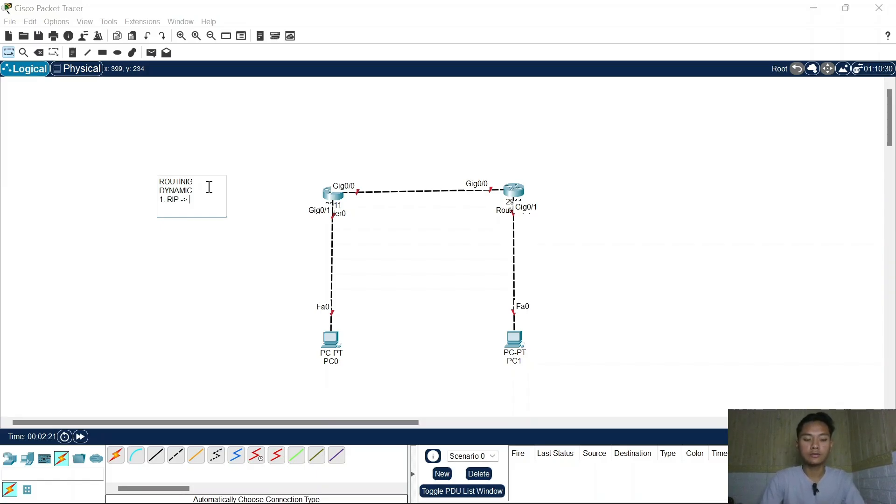
{"action": "type", "text": "NOT USED"}
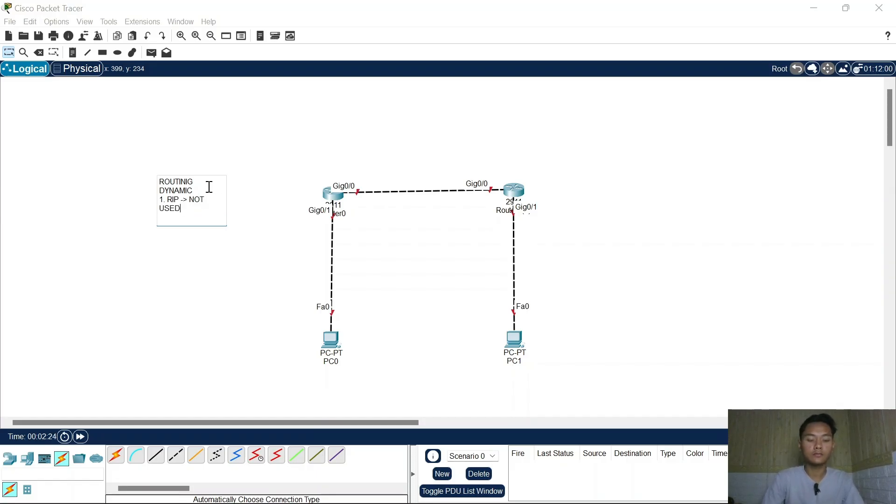
- Add the line "2. EIRGP -> BRAND CISCO" to the dynamic routing note and shift the note slightly further from Router0
{"action": "key", "text": "Return"}
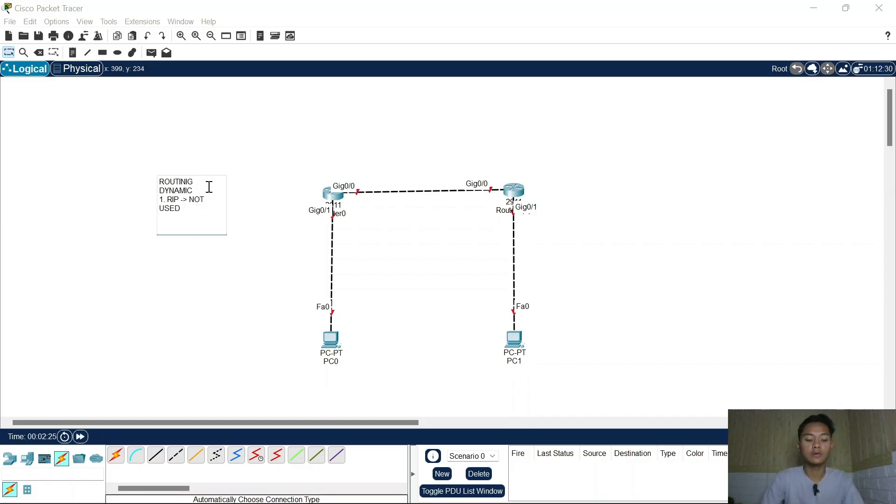
{"action": "type", "text": "2."}
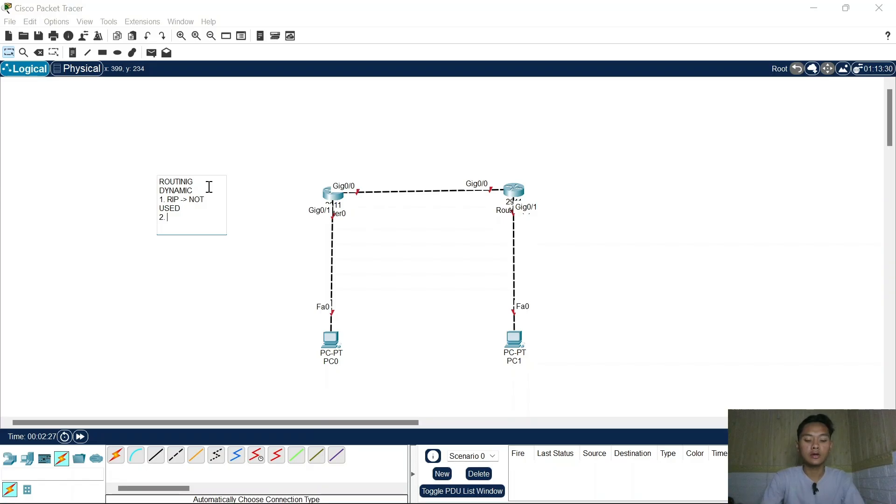
{"action": "type", "text": " EIRGP -> BRAND "}
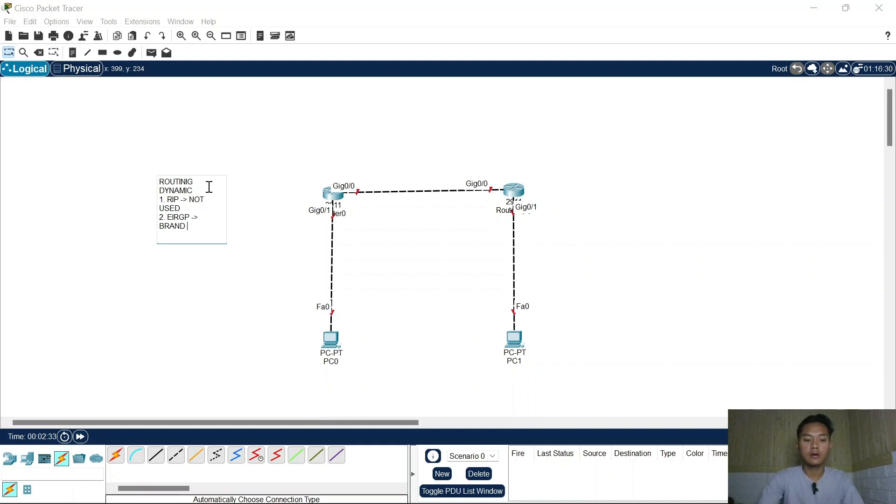
{"action": "type", "text": "CISC"}
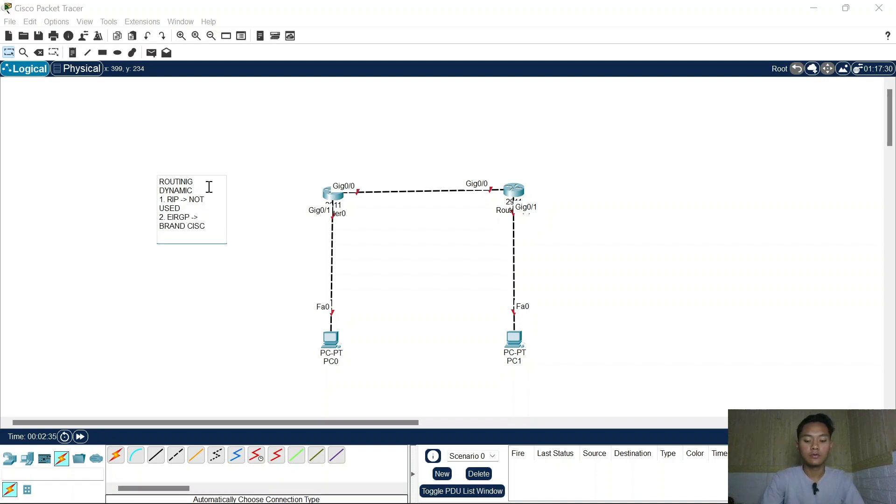
{"action": "type", "text": "O"}
{"action": "left_click", "coordinate": [226, 208]}
{"action": "left_click_drag", "start_coordinate": [226, 208], "coordinate": [200, 208]}
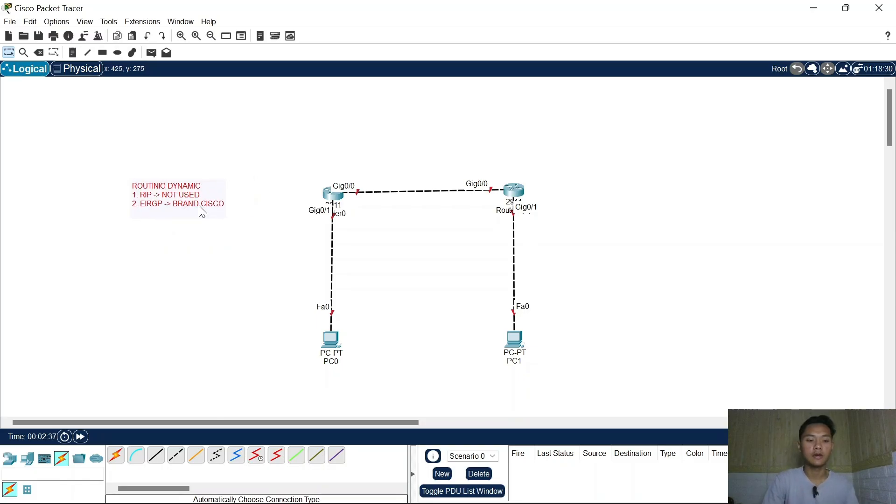
- Add the line "3. OSPF -> STANDARD" to the end of the dynamic routing note
{"action": "double_click", "coordinate": [170, 211]}
{"action": "left_click", "coordinate": [190, 232]}
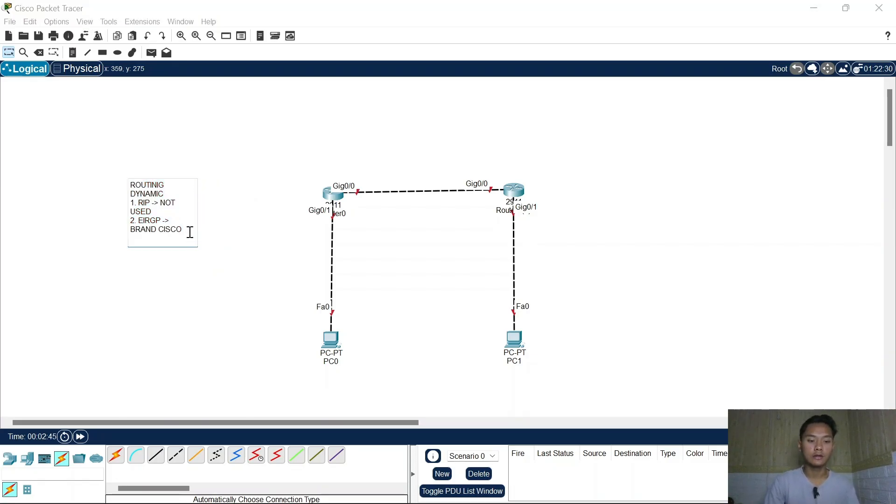
{"action": "key", "text": "Return"}
{"action": "type", "text": "3. "}
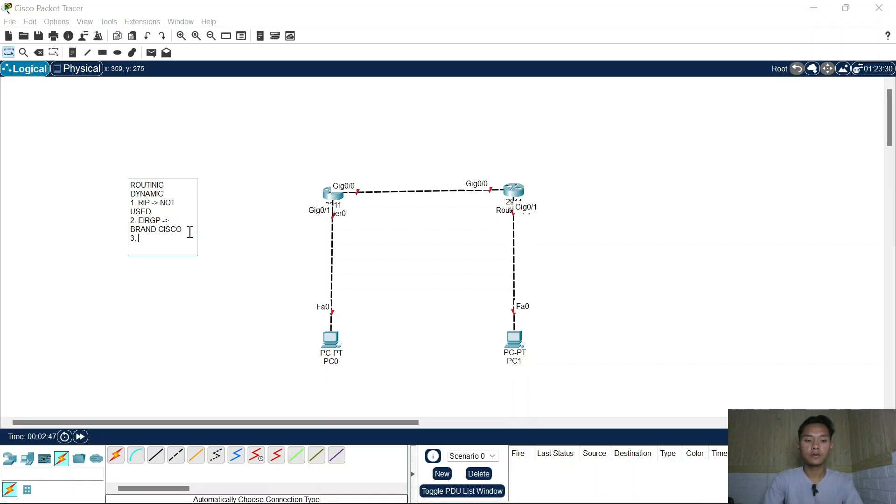
{"action": "type", "text": "OSPF ->"}
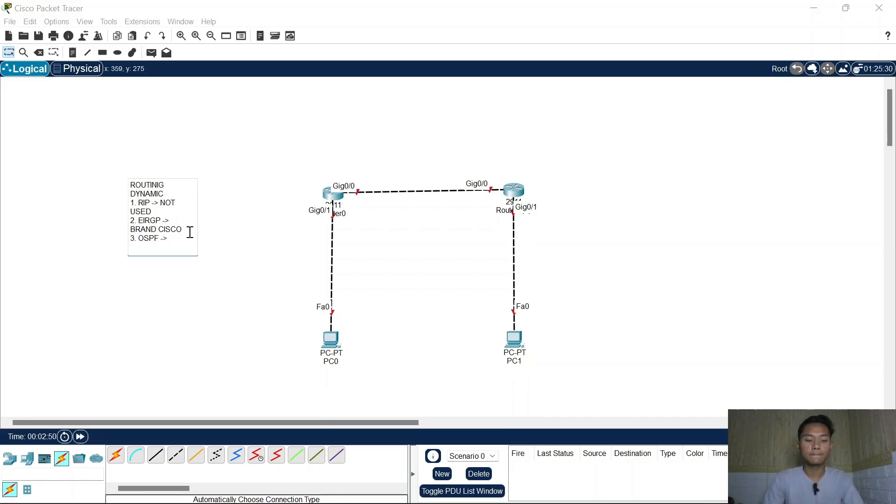
{"action": "left_click", "coordinate": [189, 232]}
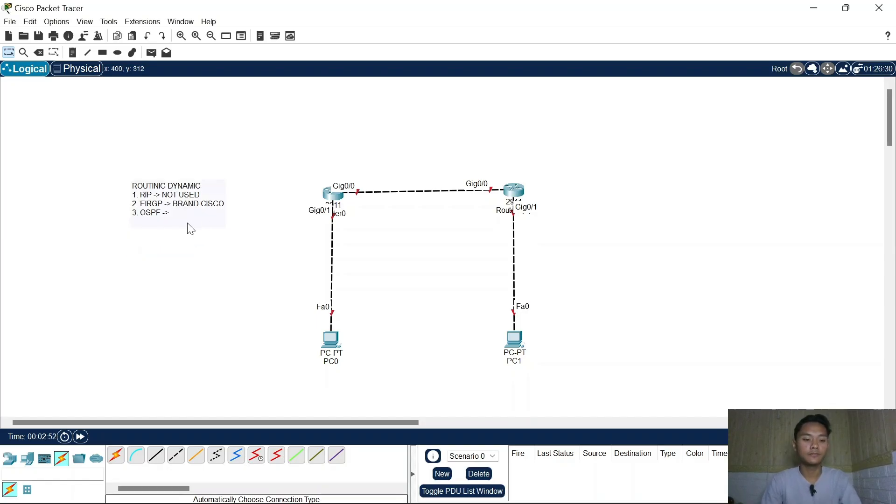
{"action": "left_click", "coordinate": [187, 224]}
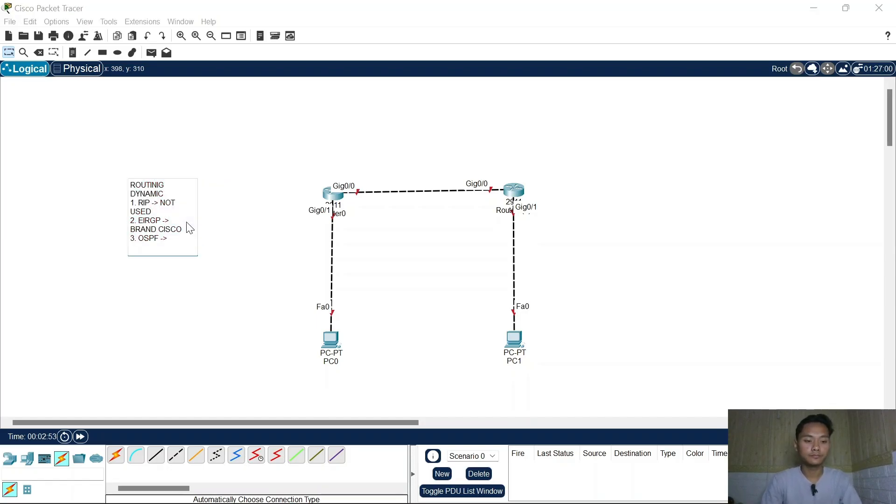
{"action": "type", "text": "STANDARD"}
{"action": "left_click", "coordinate": [170, 246]}
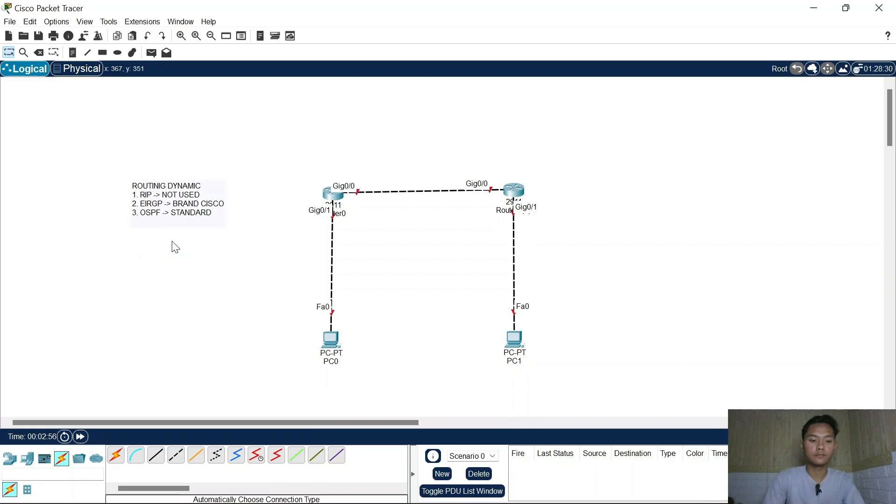
- Add the line "4. BGP -> STANDARD" to the dynamic routing note and shift the note further away from Router0
{"action": "left_click", "coordinate": [214, 223]}
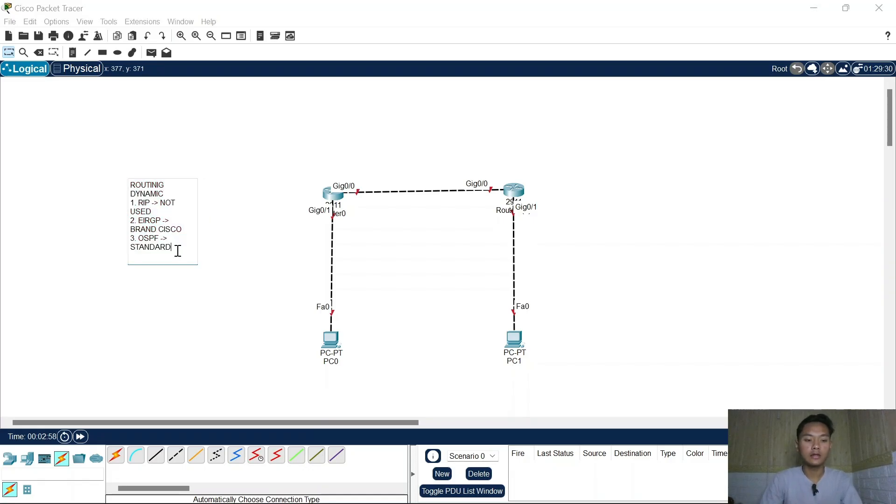
{"action": "key", "text": "Return"}
{"action": "type", "text": "4. BGP ->"}
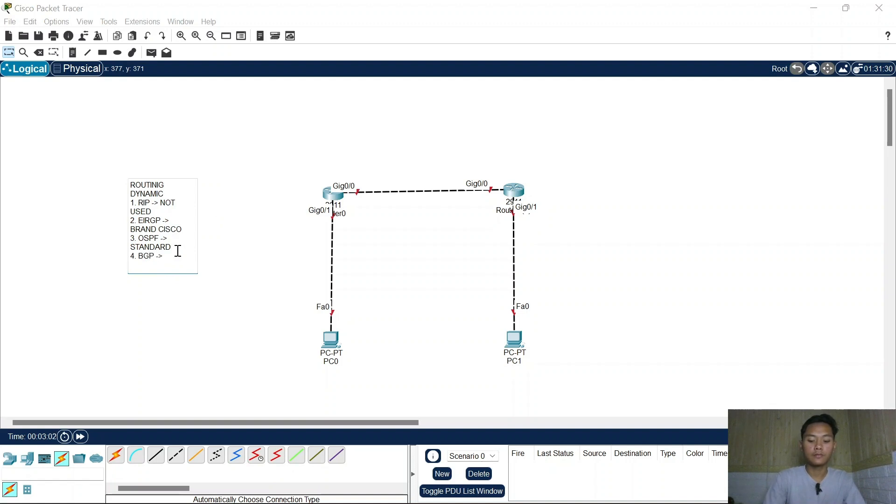
{"action": "type", "text": " STANDRAD"}
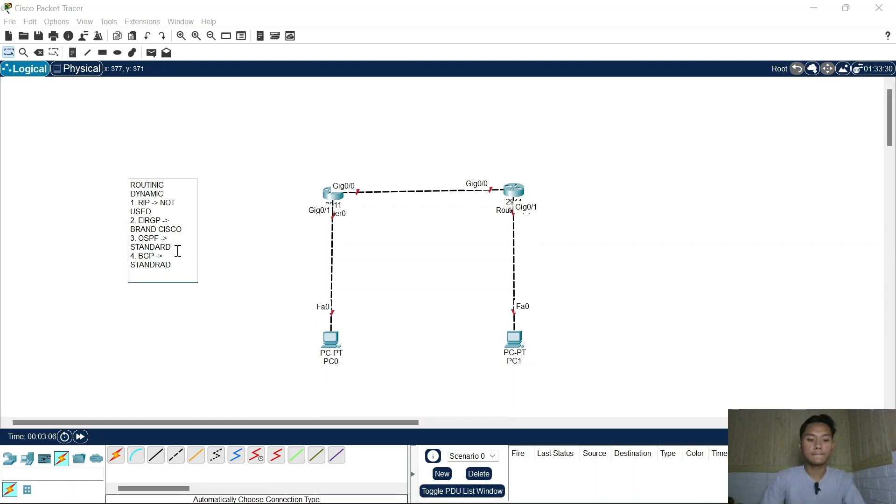
{"action": "key", "text": "BackSpace"}
{"action": "key", "text": "BackSpace"}
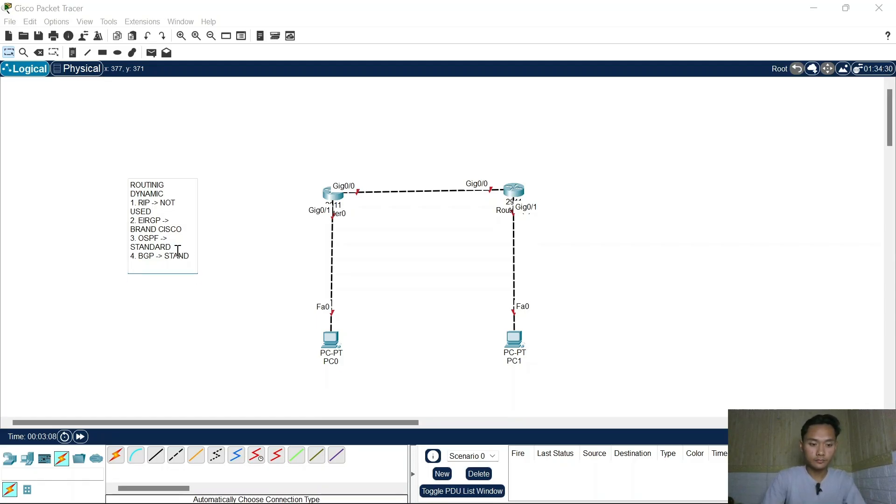
{"action": "type", "text": "ARD"}
{"action": "key", "text": "Escape"}
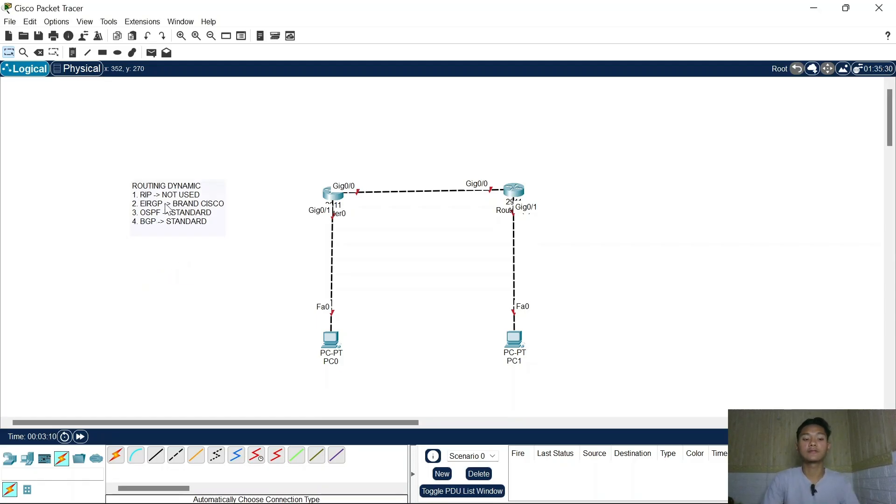
{"action": "left_click_drag", "start_coordinate": [167, 210], "coordinate": [140, 210]}
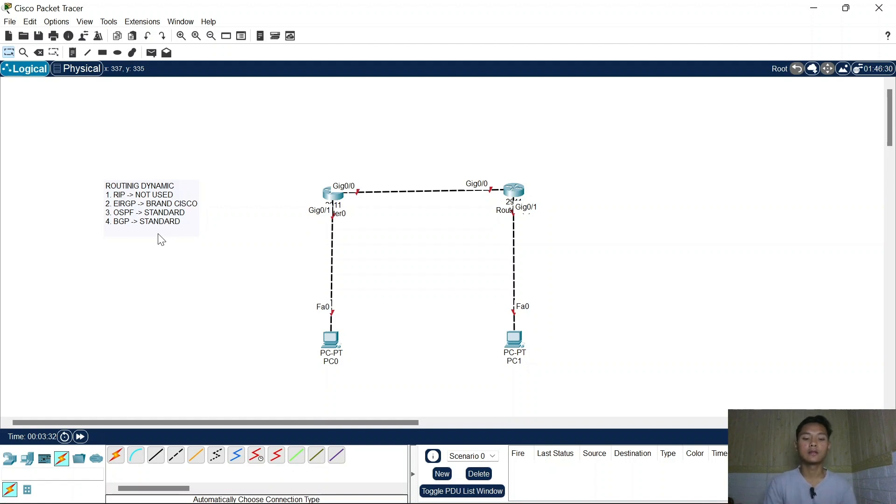
- Place a new note reading "IP ROUTE - DST NETWORK - GATEWAY" above the dynamic routing list and adjust its position
{"action": "key", "text": "n"}
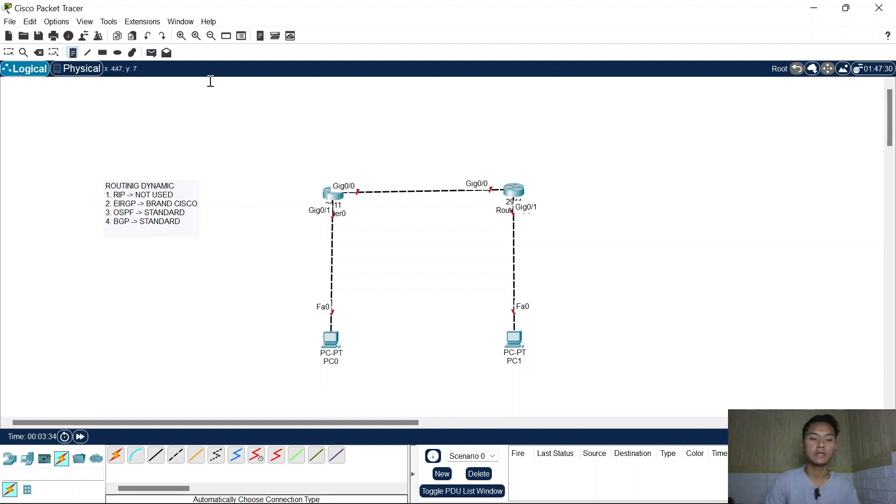
{"action": "left_click", "coordinate": [202, 106]}
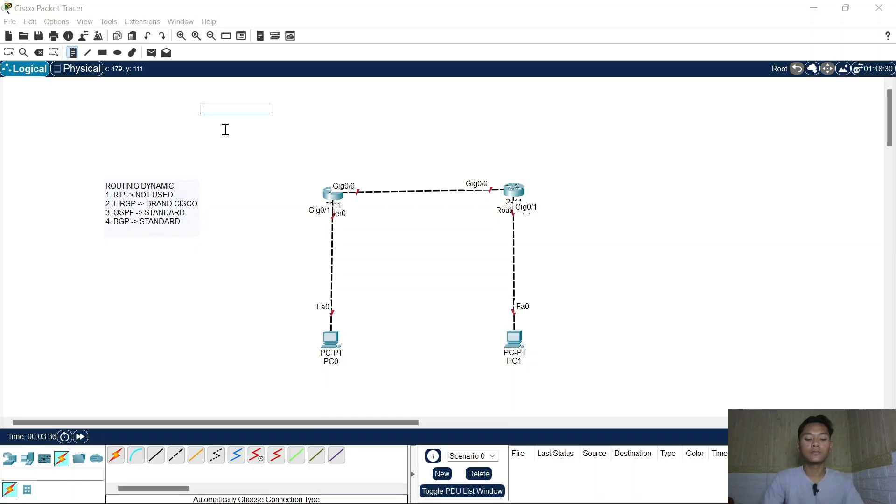
{"action": "type", "text": "IP ROUTE"}
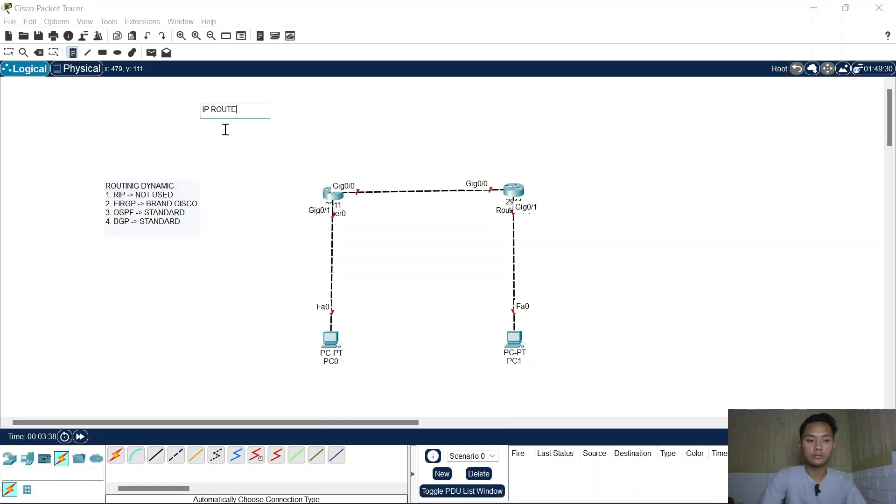
{"action": "type", "text": " - DST NEYT"}
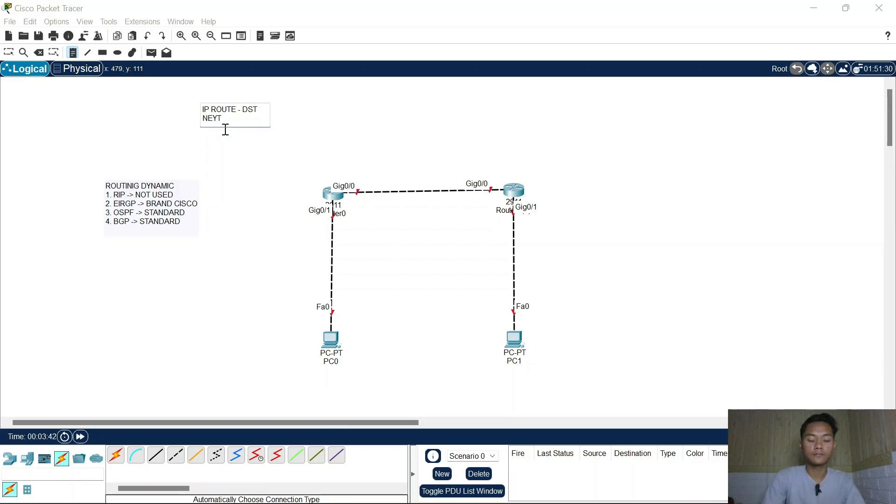
{"action": "key", "text": "BackSpace"}
{"action": "type", "text": "W"}
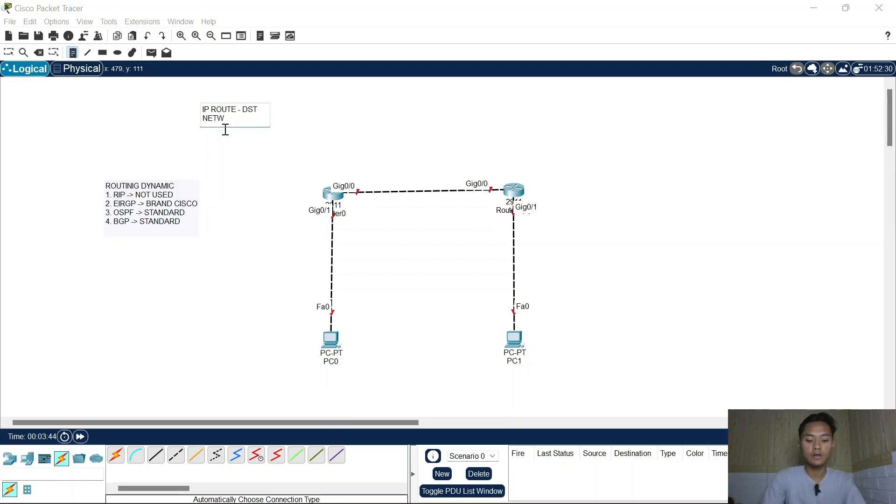
{"action": "type", "text": "ORK - AG"}
{"action": "key", "text": "BackSpace"}
{"action": "key", "text": "BackSpace"}
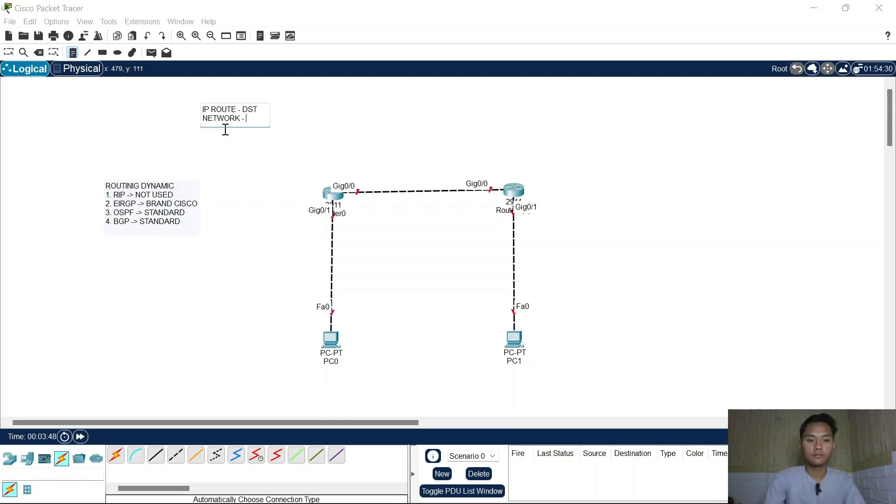
{"action": "type", "text": "GATEWAY"}
{"action": "key", "text": "Escape"}
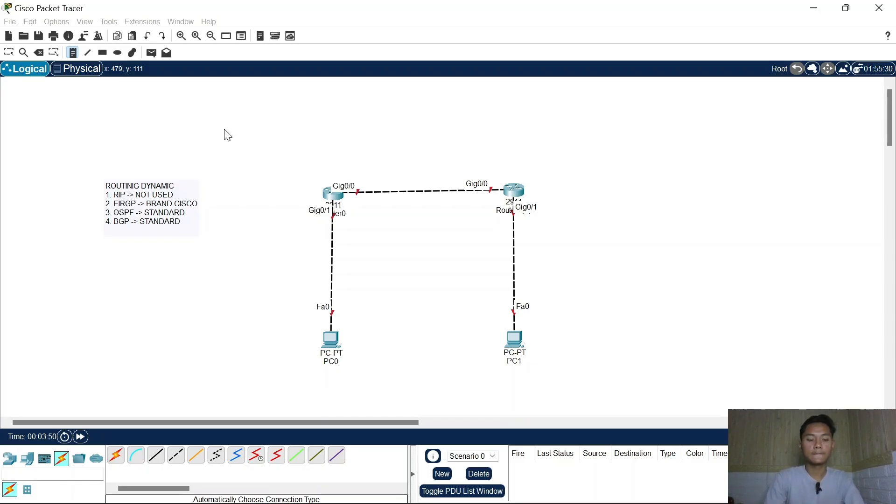
{"action": "left_click_drag", "start_coordinate": [256, 118], "coordinate": [230, 126]}
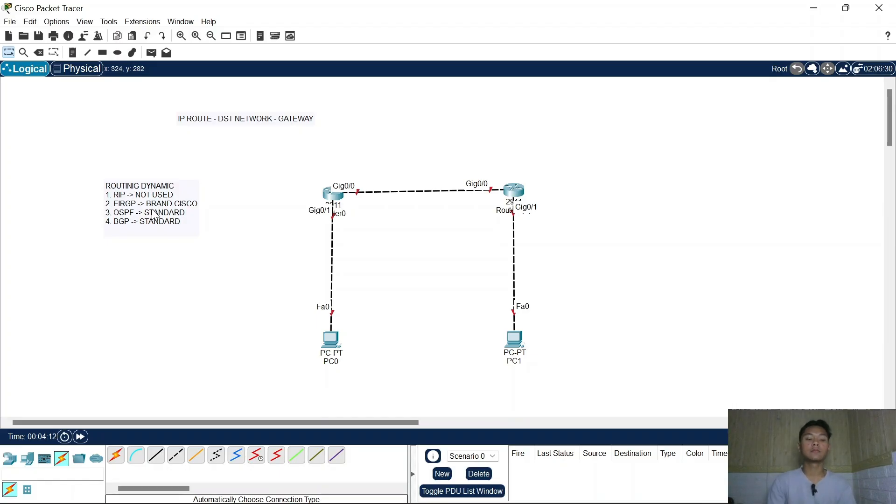
- Shift the dynamic routing list slightly lower and place a new note reading "ADVERTISE CONNECTED NETWORK" below it
{"action": "left_click_drag", "start_coordinate": [164, 209], "coordinate": [161, 231]}
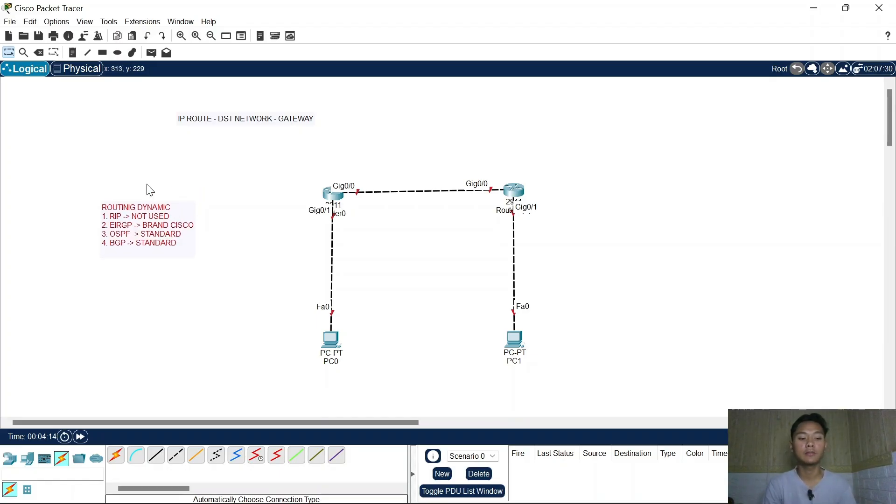
{"action": "key", "text": "n"}
{"action": "left_click", "coordinate": [136, 173]}
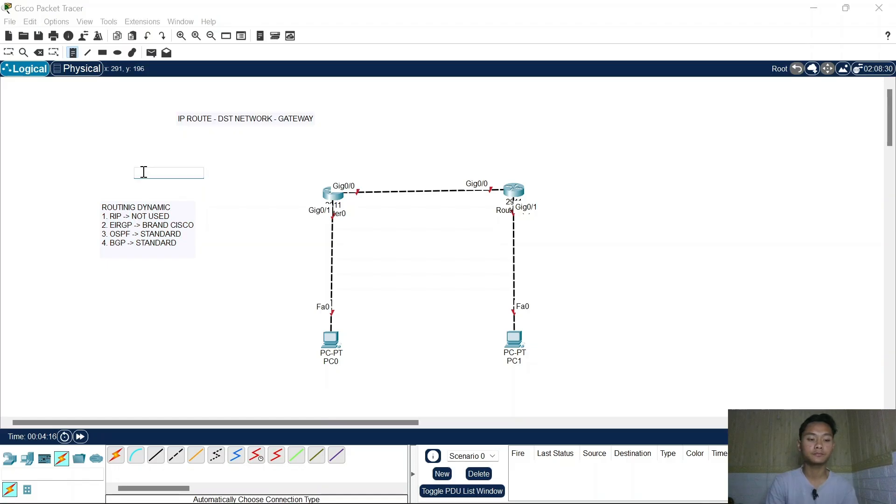
{"action": "type", "text": "ADVER"}
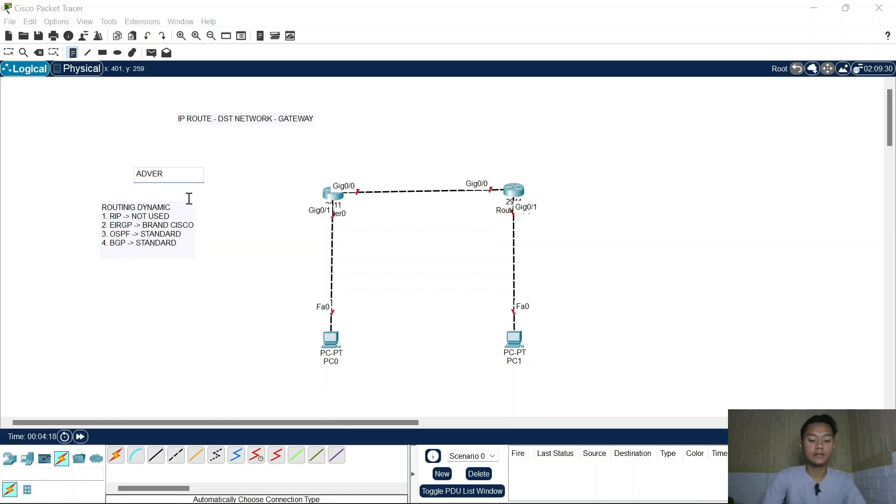
{"action": "type", "text": "TISE CO"}
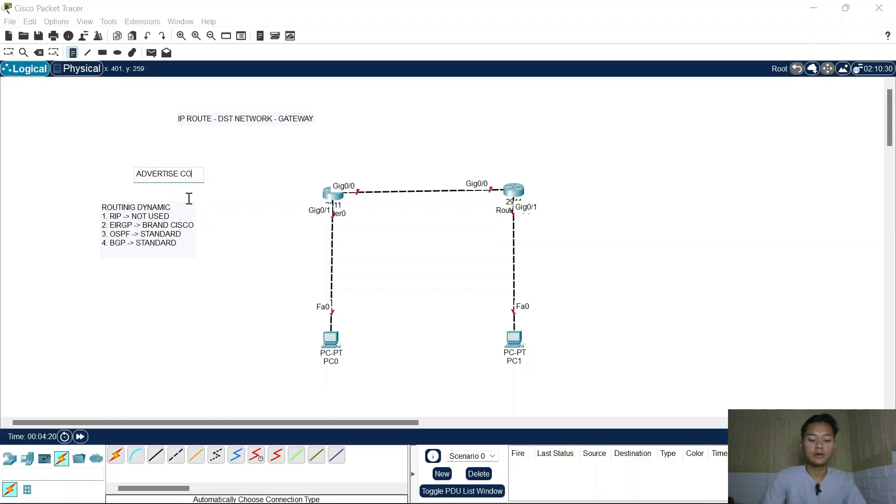
{"action": "type", "text": "NNECTE"}
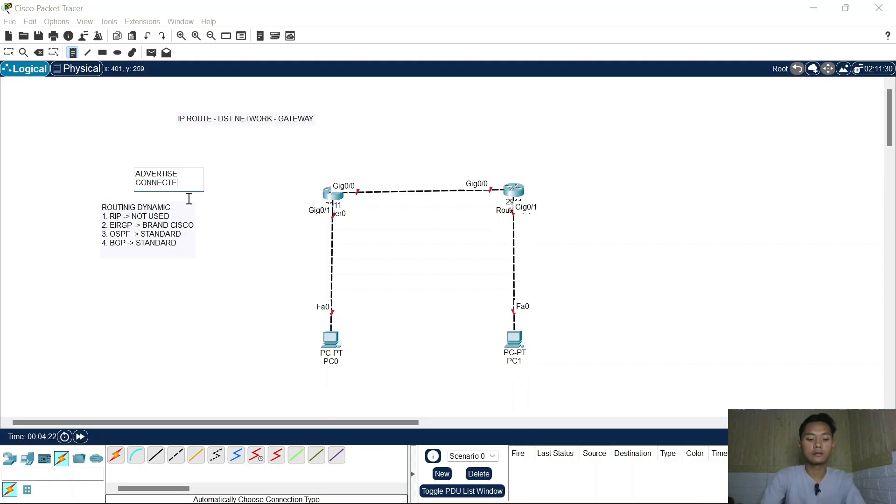
{"action": "type", "text": "D NETWORK"}
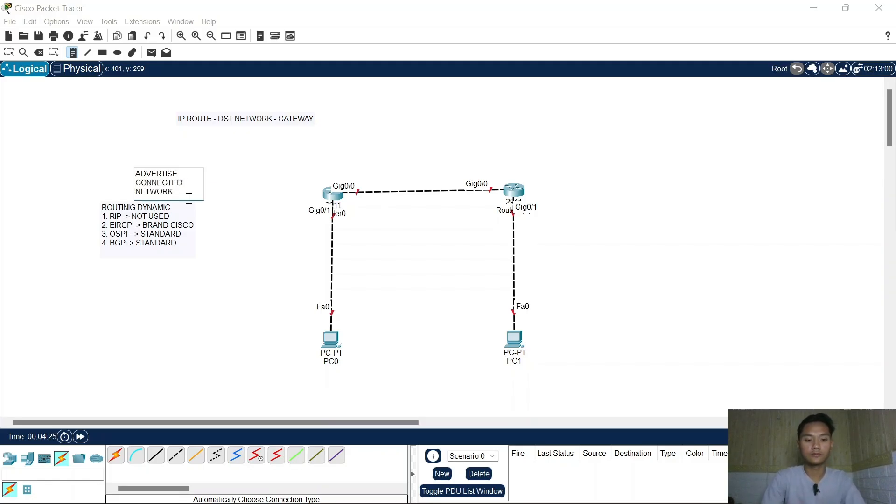
{"action": "key", "text": "Escape"}
{"action": "left_click", "coordinate": [201, 181]}
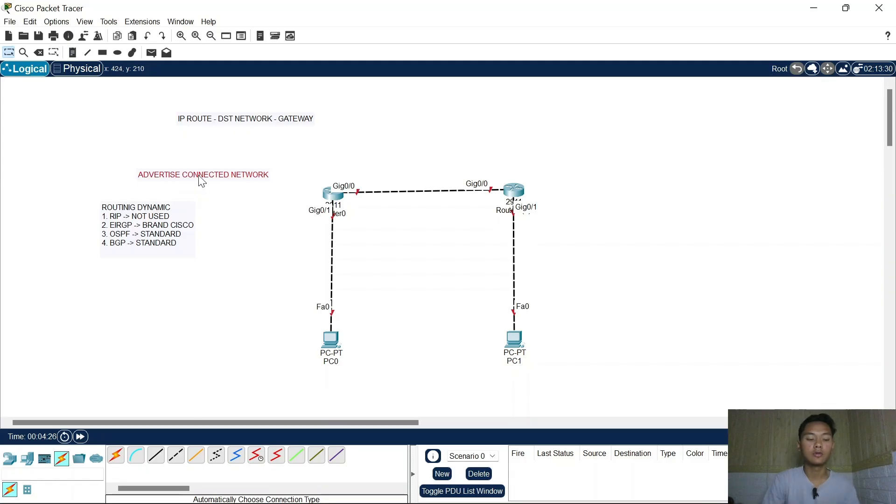
{"action": "left_click_drag", "start_coordinate": [202, 181], "coordinate": [141, 295]}
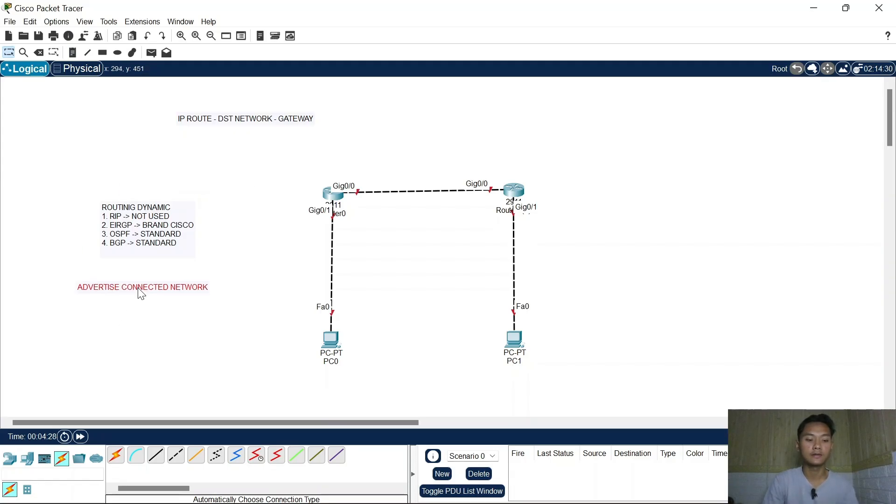
- Put a copy of the "ADVERTISE CONNECTED NETWORK" note beside Router0(1), and move the original beside Router0 with the dynamic routing list above it
{"action": "key", "text": "ctrl+v"}
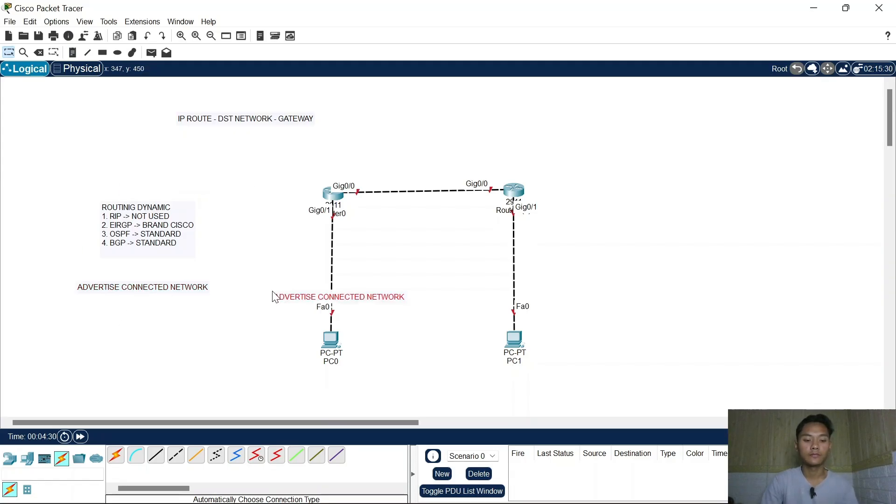
{"action": "left_click_drag", "start_coordinate": [294, 301], "coordinate": [575, 197]}
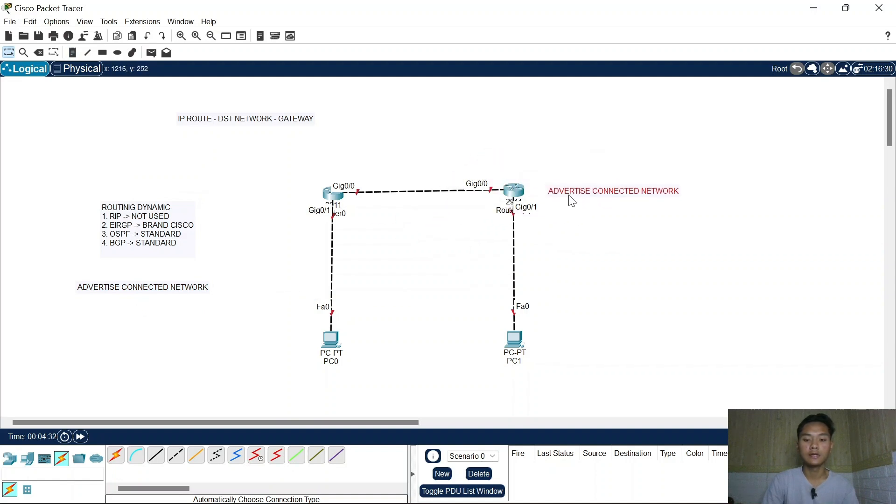
{"action": "left_click_drag", "start_coordinate": [158, 245], "coordinate": [120, 174]}
{"action": "left_click_drag", "start_coordinate": [141, 286], "coordinate": [231, 205]}
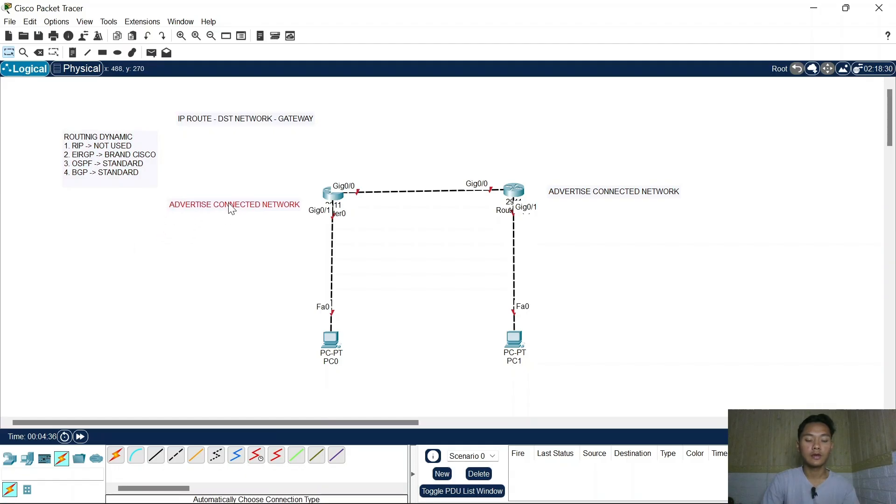
{"action": "left_click", "coordinate": [448, 268]}
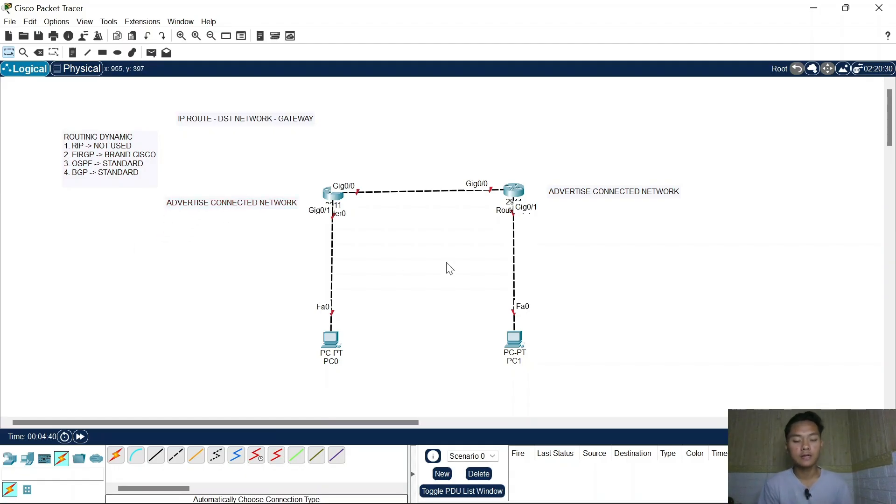
{"action": "key", "text": "n"}
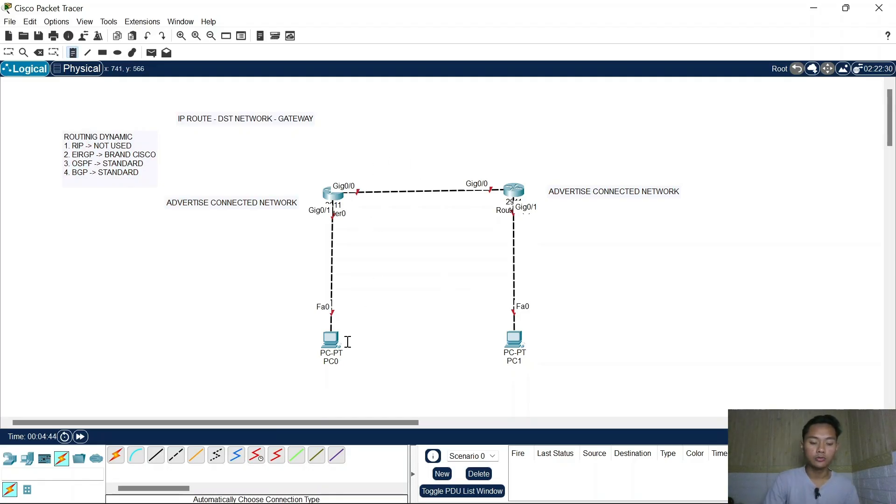
{"action": "left_click", "coordinate": [318, 366]}
{"action": "key", "text": "Escape"}
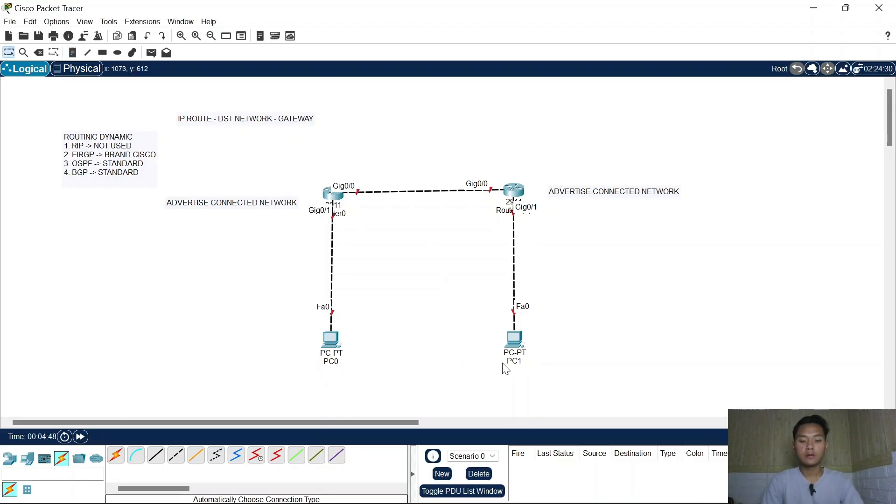
- Rename the PC under Router0(1) as PC2 and the PC under Router0 as PC1
{"action": "left_click", "coordinate": [517, 363]}
{"action": "key", "text": "BackSpace"}
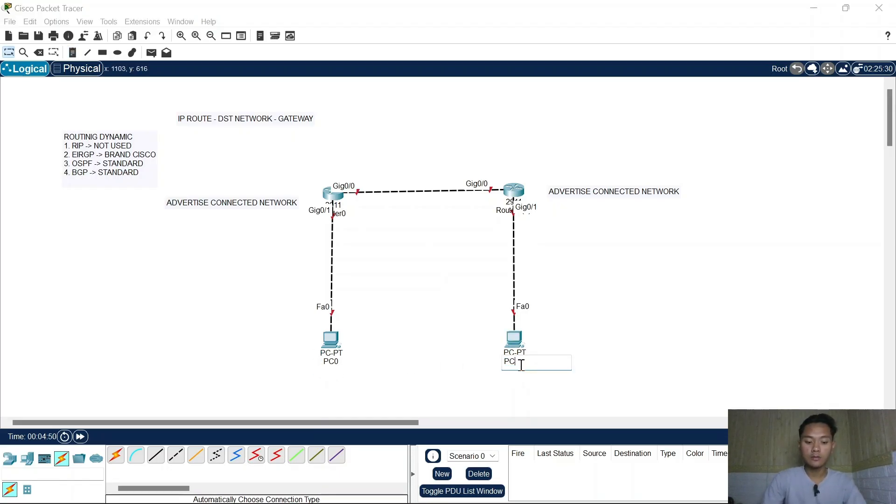
{"action": "type", "text": "2"}
{"action": "left_click", "coordinate": [331, 365]}
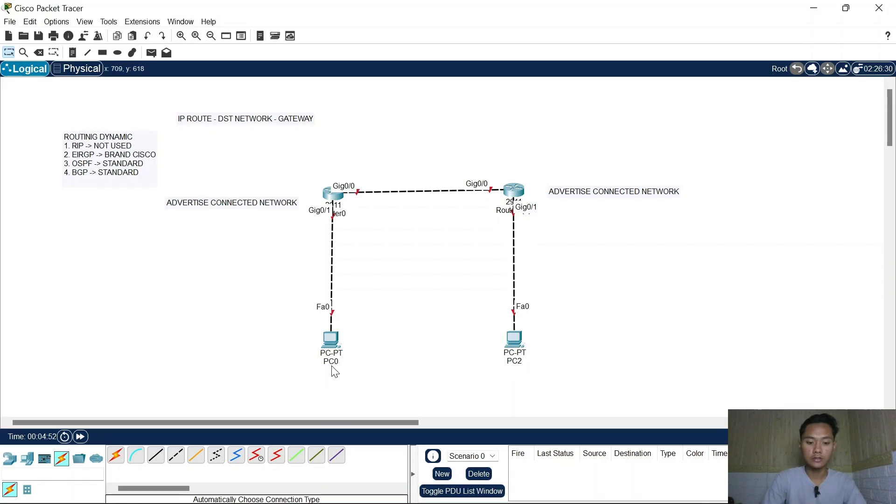
{"action": "left_click", "coordinate": [333, 366]}
{"action": "key", "text": "BackSpace"}
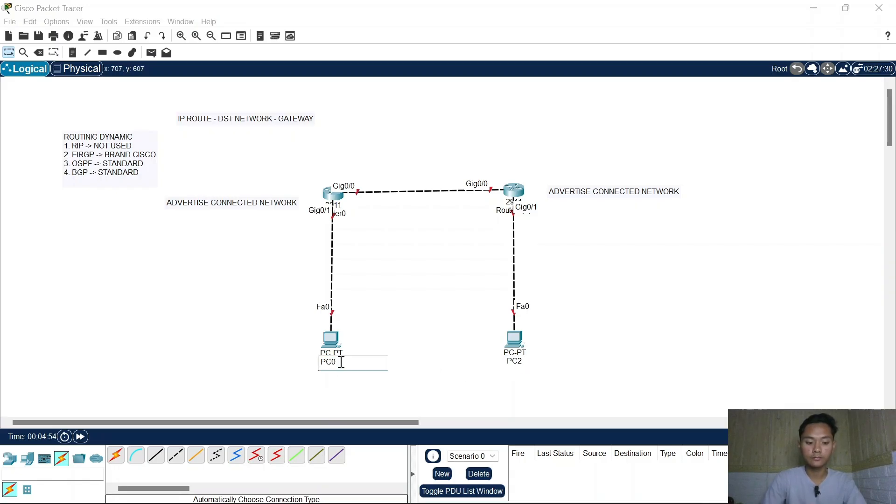
{"action": "type", "text": "1"}
{"action": "key", "text": "Return"}
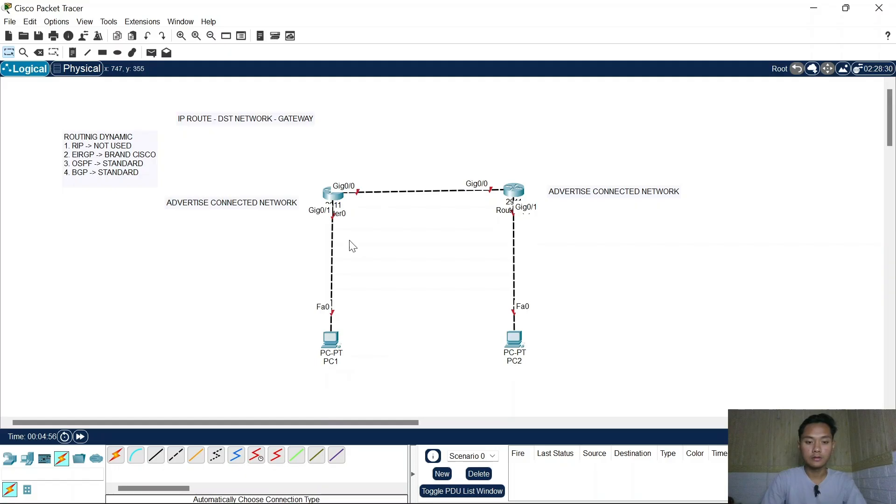
- Rename Router0 as R-1 and Router0(1) as R2
{"action": "left_click", "coordinate": [339, 214]}
{"action": "left_click", "coordinate": [502, 212]}
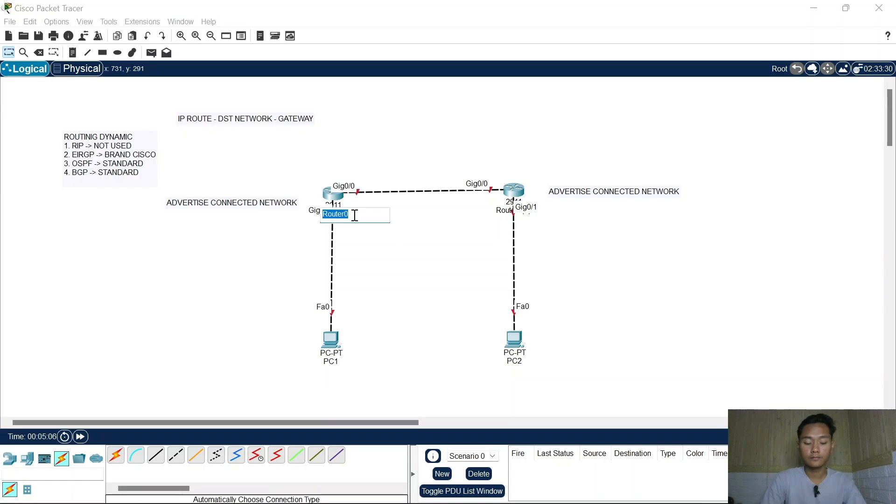
{"action": "type", "text": "R-1"}
{"action": "key", "text": "Return"}
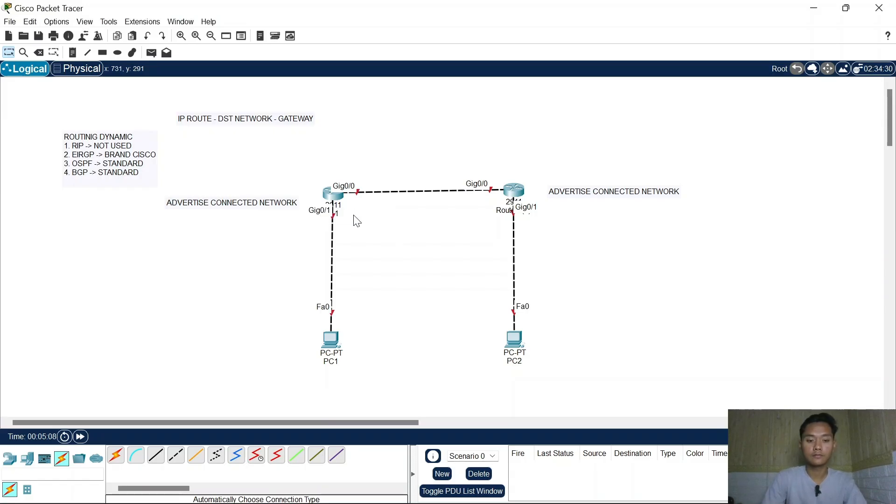
{"action": "left_click", "coordinate": [502, 212]}
{"action": "key", "text": "ctrl+a"}
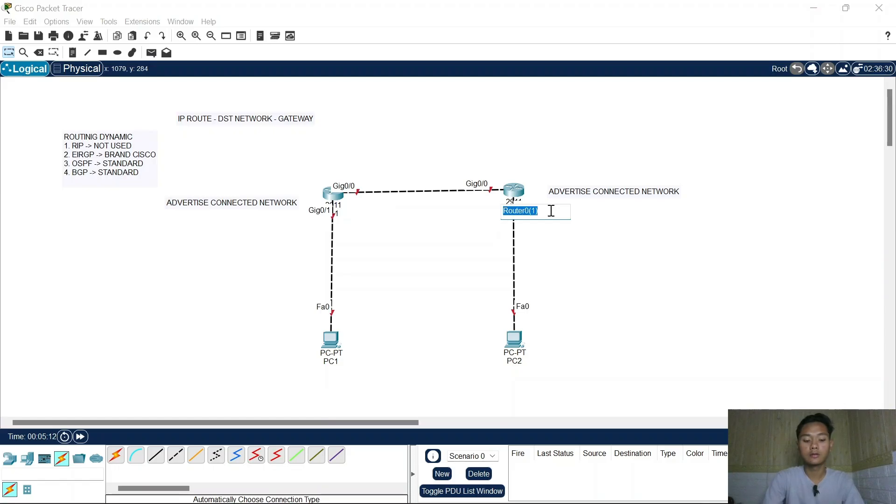
{"action": "type", "text": "R2"}
{"action": "key", "text": "Return"}
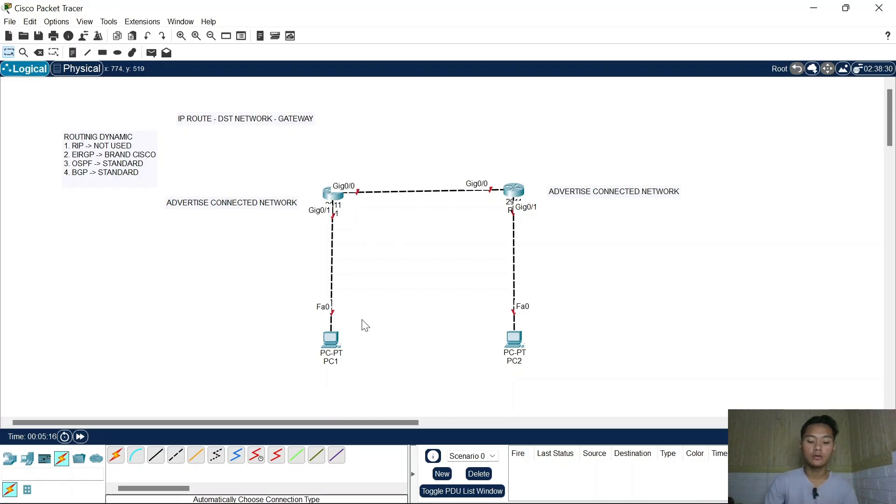
- Place an address note reading "192.168.1.2/24" below PC1
{"action": "key", "text": "n"}
{"action": "left_click", "coordinate": [321, 376]}
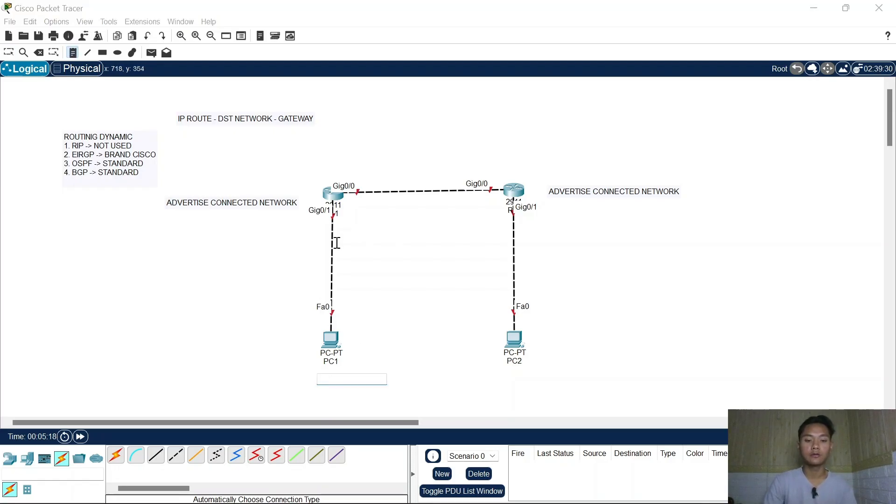
{"action": "type", "text": "192.168.1.1/24"}
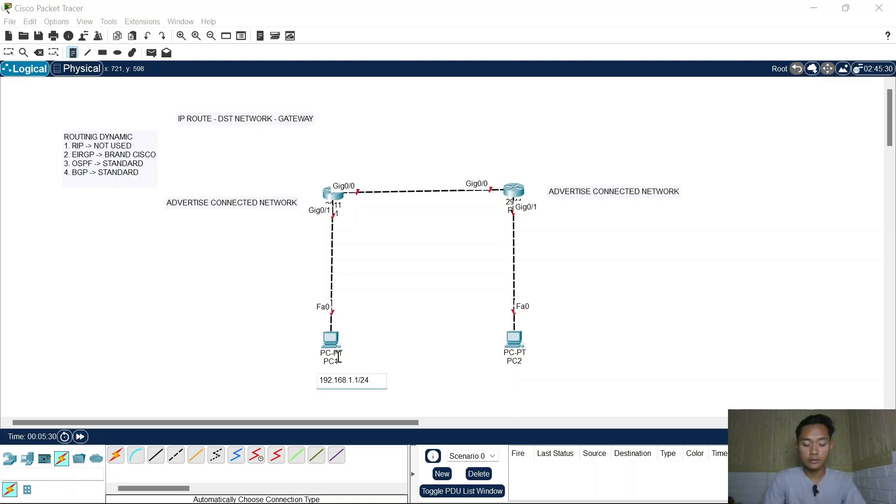
{"action": "key", "text": "BackSpace"}
{"action": "type", "text": "2"}
{"action": "key", "text": "Escape"}
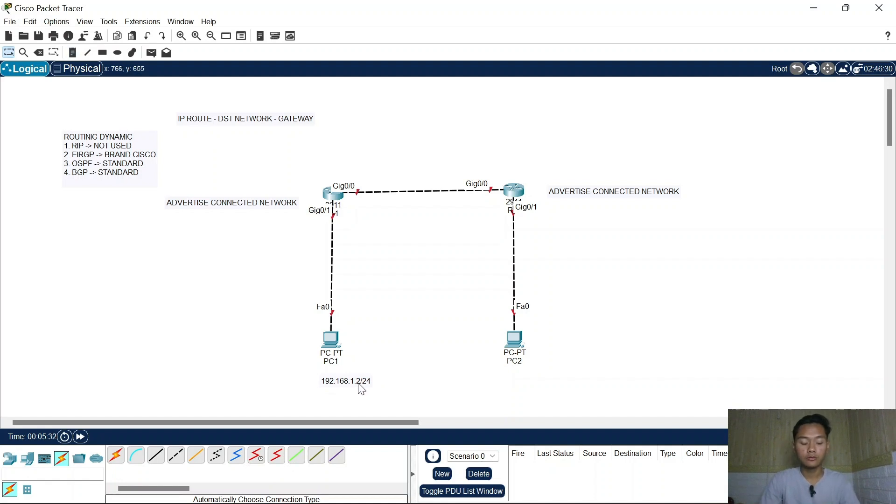
- Copy the PC1 address note to the Gig0/1 interface of the router above PC1 and change it to "192.168.1.1/24"
{"action": "key", "text": "ctrl+v"}
{"action": "left_click_drag", "start_coordinate": [383, 217], "coordinate": [354, 221]}
{"action": "double_click", "coordinate": [354, 222]}
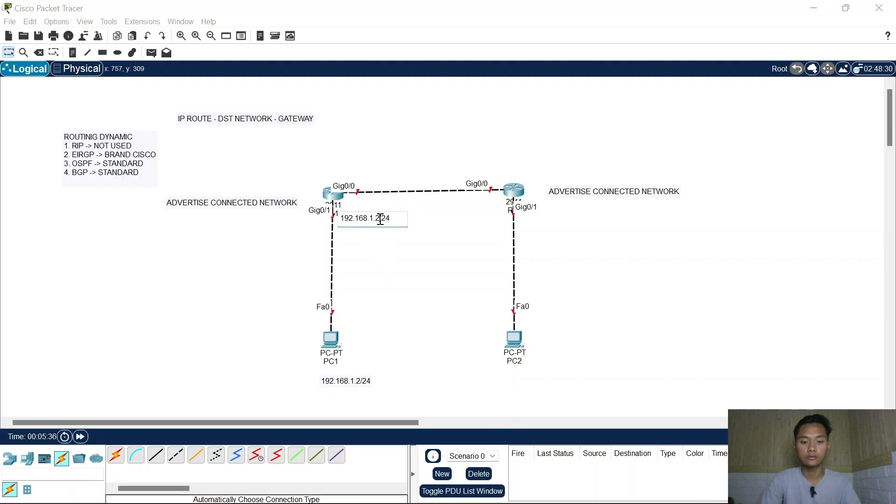
{"action": "key", "text": "BackSpace"}
{"action": "type", "text": "1"}
{"action": "key", "text": "Return"}
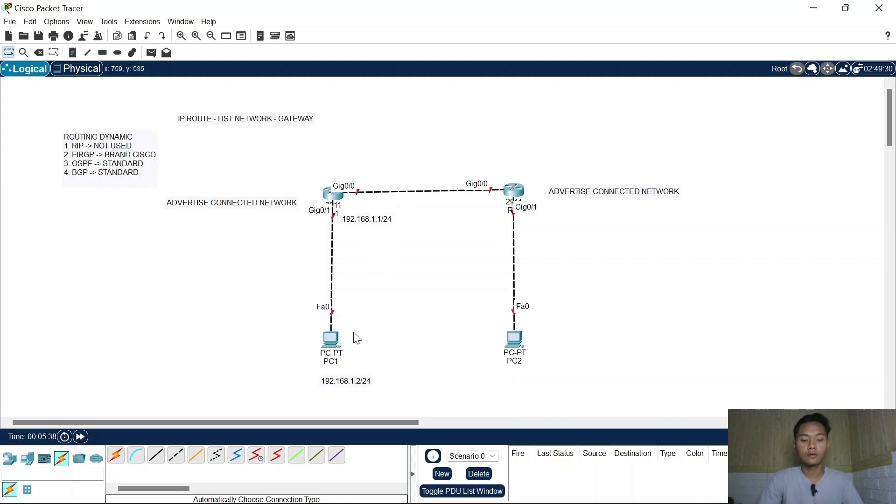
- Place a copy of the PC1 address note below PC2 and change it to "192.168.2.2/24"
{"action": "type", "text": "192.168.1.2/24"}
{"action": "double_click", "coordinate": [518, 381]}
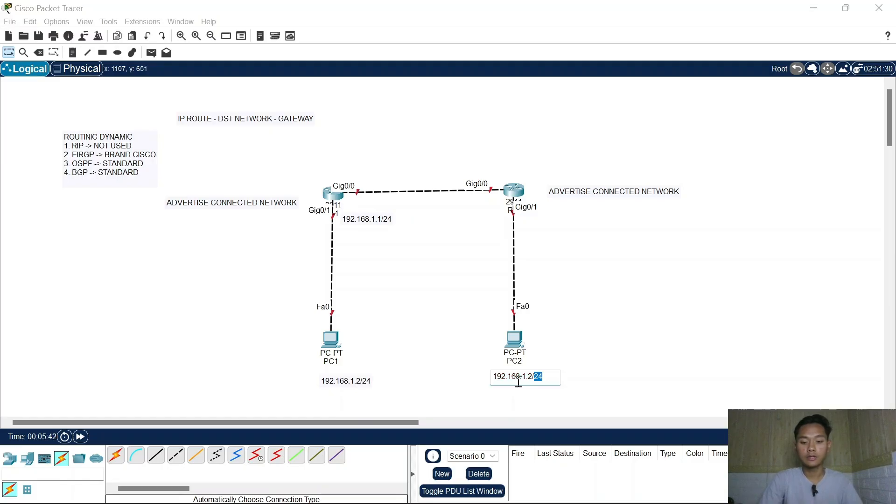
{"action": "left_click", "coordinate": [537, 219]}
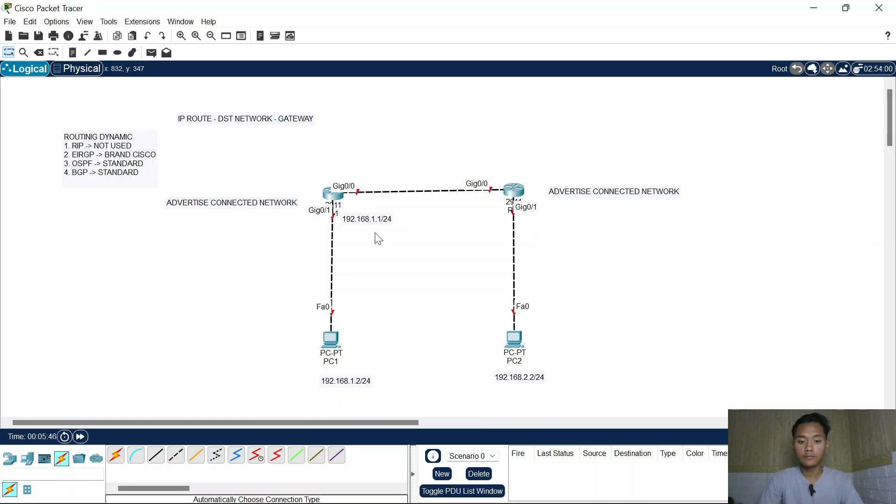
- Copy the 192.168.1.1/24 note to the Gig0/1 interface of the router above PC2 and change it to "192.168.2.1/24"
{"action": "key", "text": "ctrl+v"}
{"action": "left_click_drag", "start_coordinate": [566, 234], "coordinate": [536, 227]}
{"action": "double_click", "coordinate": [544, 219]}
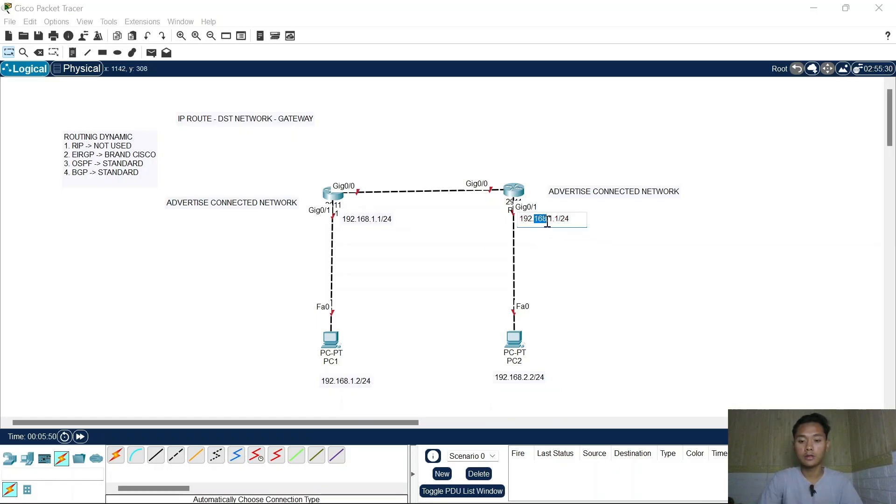
{"action": "left_click", "coordinate": [551, 220]}
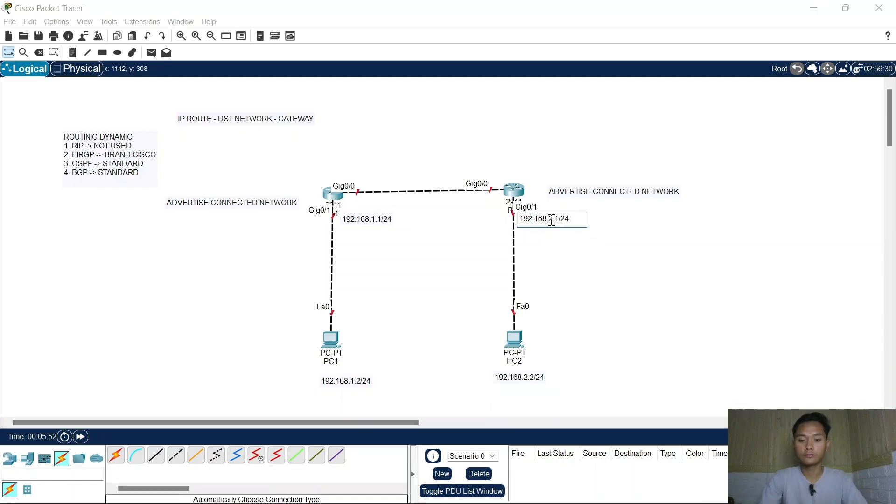
{"action": "key", "text": "Return"}
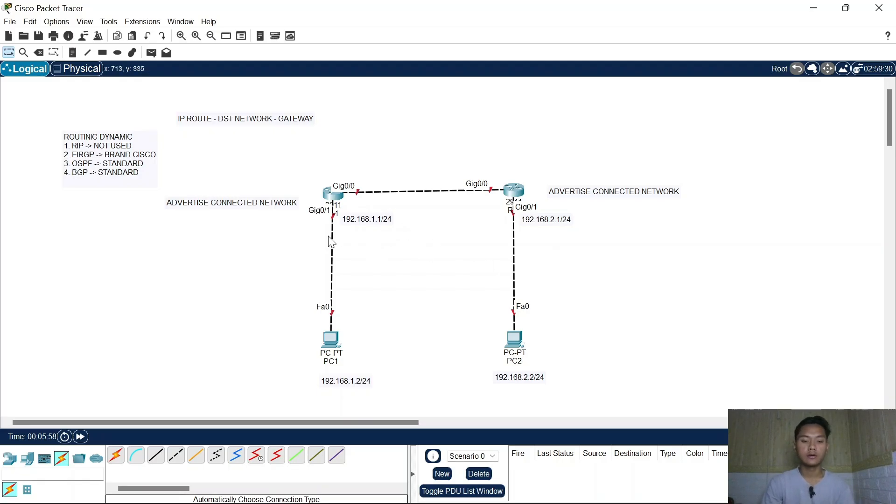
- Place an address note reading "10.10.10.1/30" above the Gig0/0 interface of the router above PC1
{"action": "key", "text": "n"}
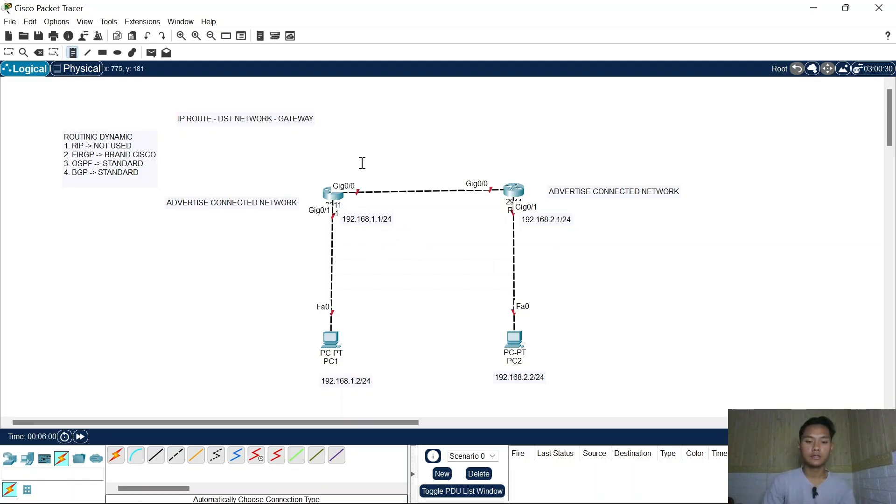
{"action": "left_click", "coordinate": [340, 166]}
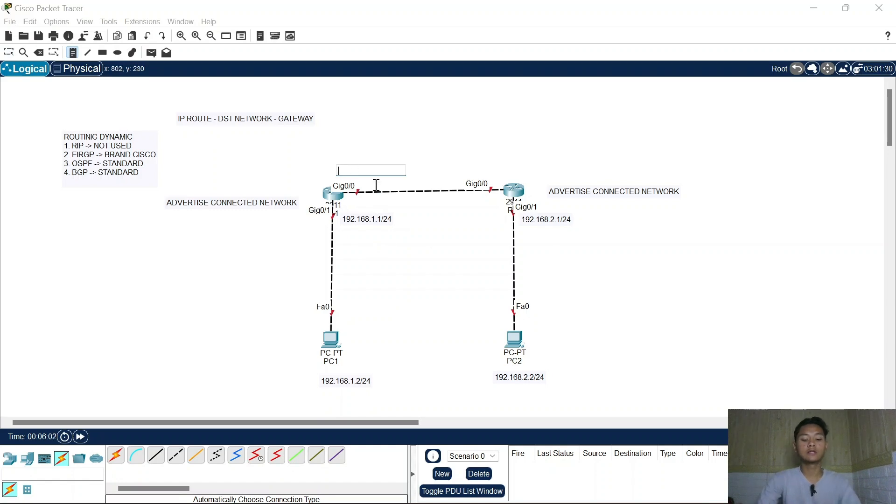
{"action": "type", "text": "10.10.10.1/30"}
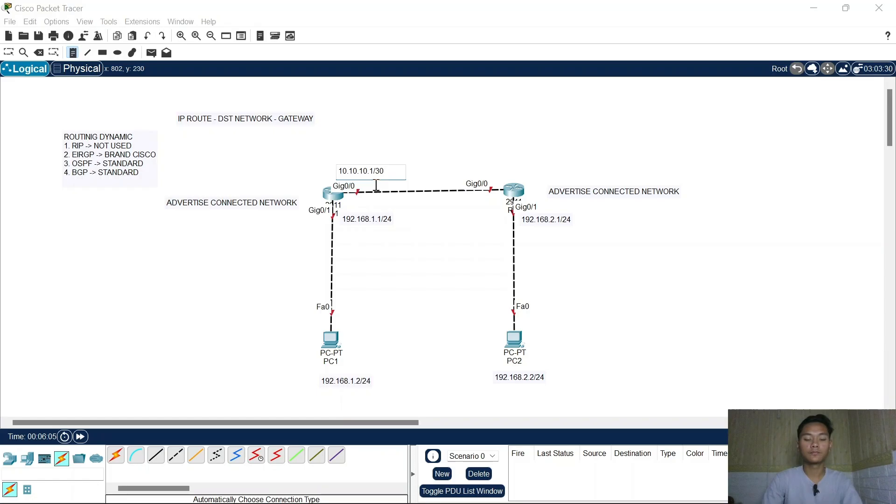
{"action": "key", "text": "Escape"}
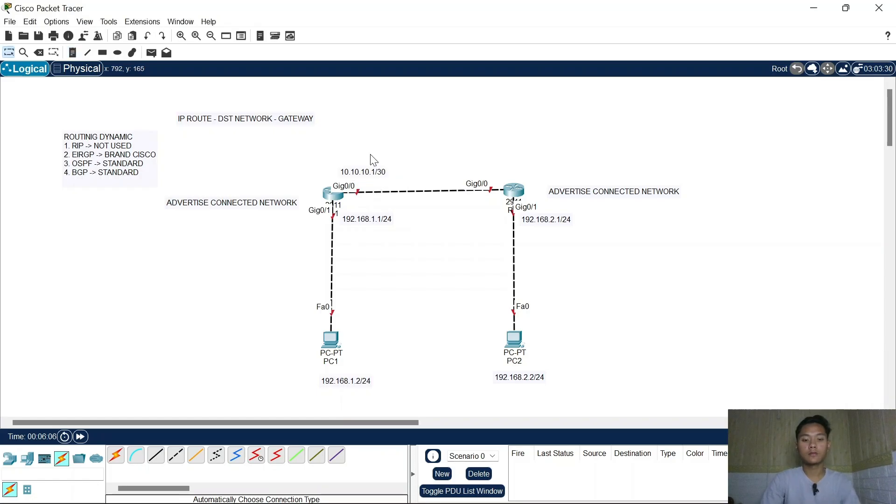
- Copy the 10.10.10.1/30 note to the Gig0/0 interface of the router above PC2 and change it to "10.10.10.2/30"
{"action": "left_click_drag", "start_coordinate": [369, 171], "coordinate": [478, 165]}
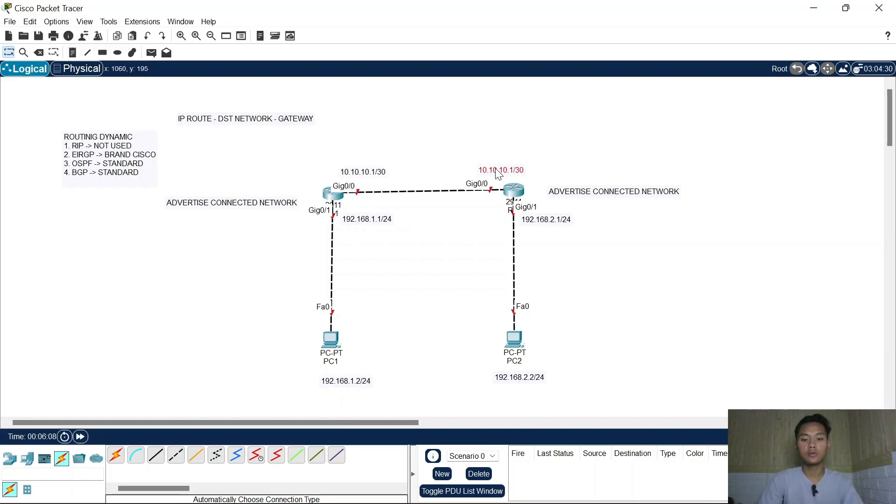
{"action": "double_click", "coordinate": [500, 170]}
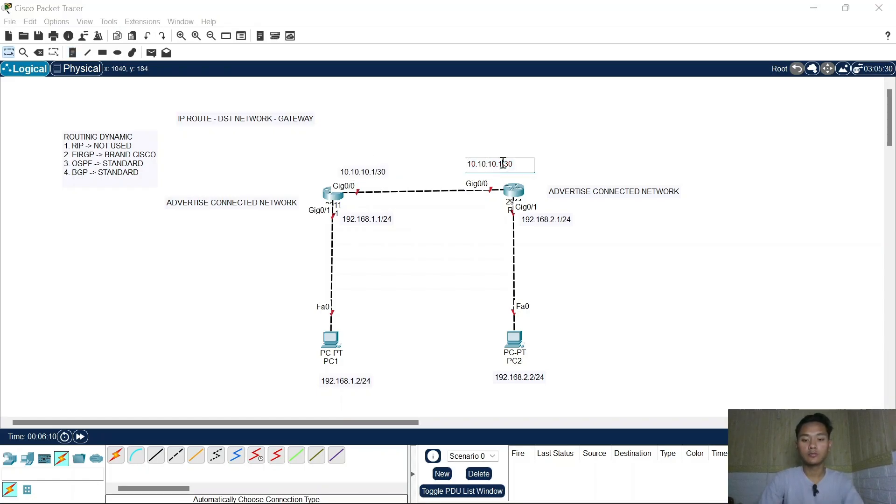
{"action": "key", "text": "BackSpace"}
{"action": "type", "text": "2"}
{"action": "key", "text": "Escape"}
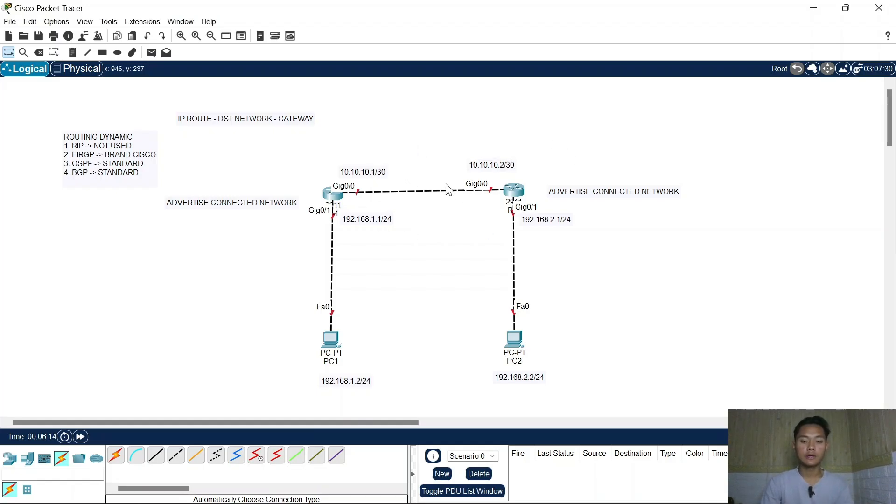
{"action": "left_click", "coordinate": [477, 170]}
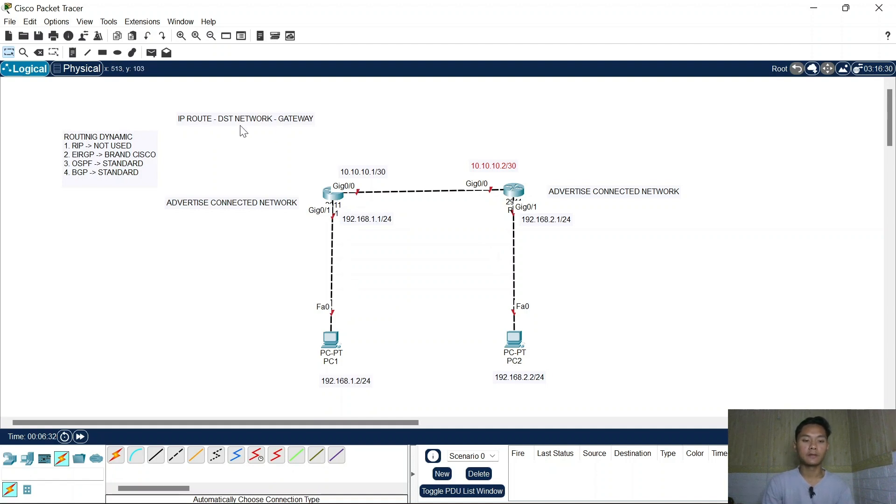
{"action": "double_click", "coordinate": [273, 123]}
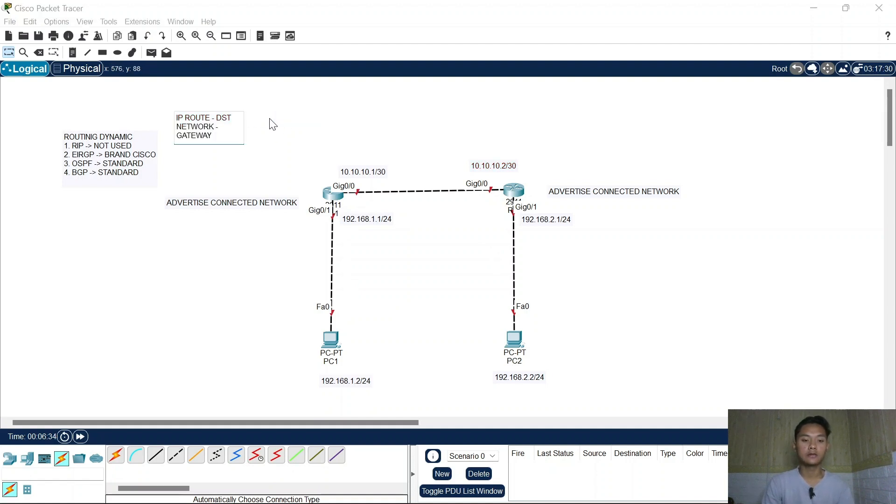
{"action": "left_click", "coordinate": [276, 155]}
{"action": "left_click_drag", "start_coordinate": [269, 150], "coordinate": [264, 102]}
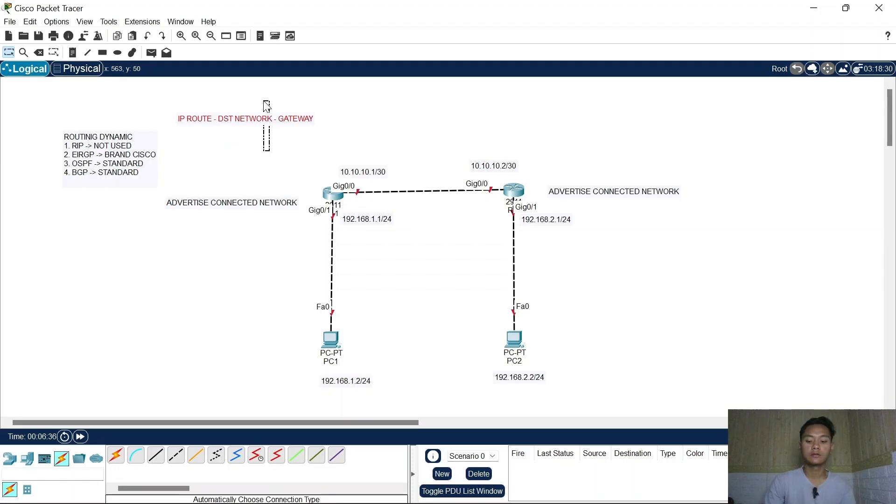
{"action": "key", "text": "Delete"}
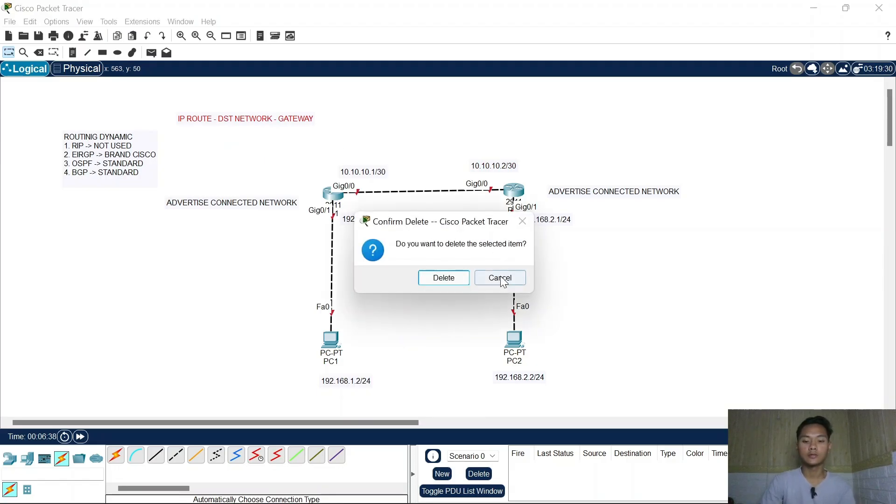
{"action": "left_click", "coordinate": [501, 278]}
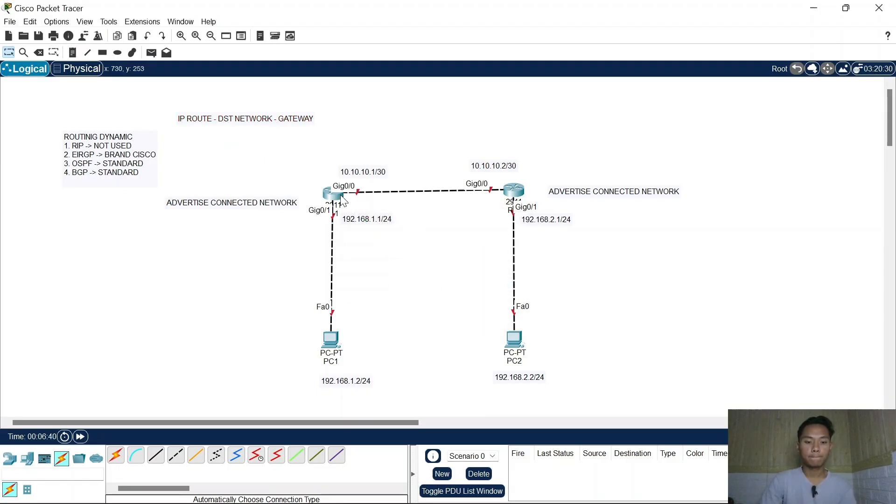
- Configure PC1 with static IPv4 address 192.168.1.2, subnet mask 255.255.255.0 and default gateway 192.168.1.1
{"action": "left_click", "coordinate": [331, 345]}
{"action": "left_click", "coordinate": [408, 39]}
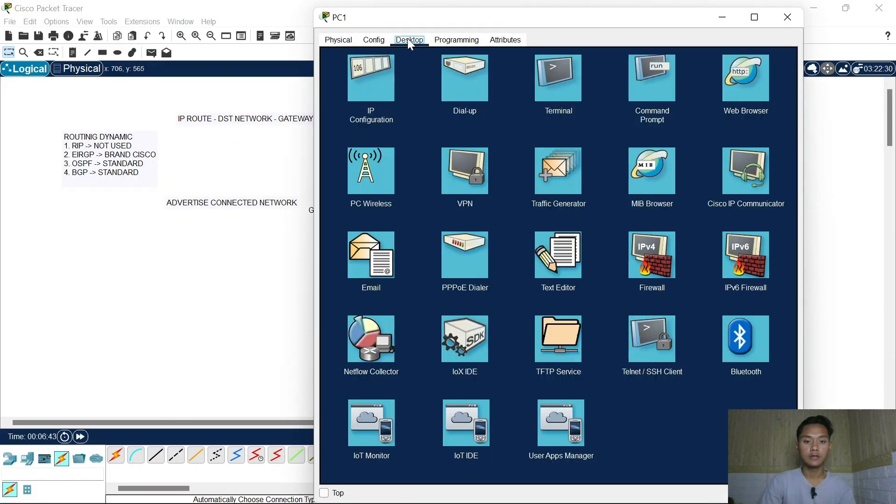
{"action": "left_click", "coordinate": [369, 73]}
{"action": "type", "text": "192.168.1.2"}
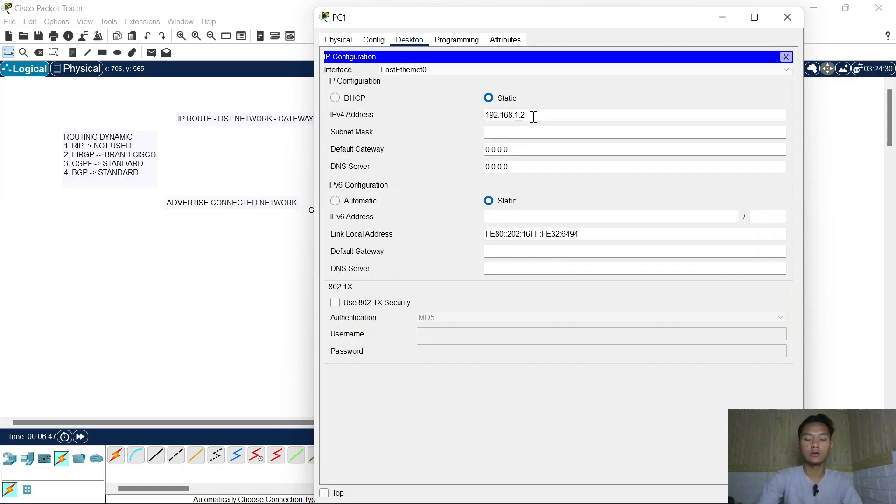
{"action": "double_click", "coordinate": [533, 116]}
{"action": "left_click", "coordinate": [535, 133]}
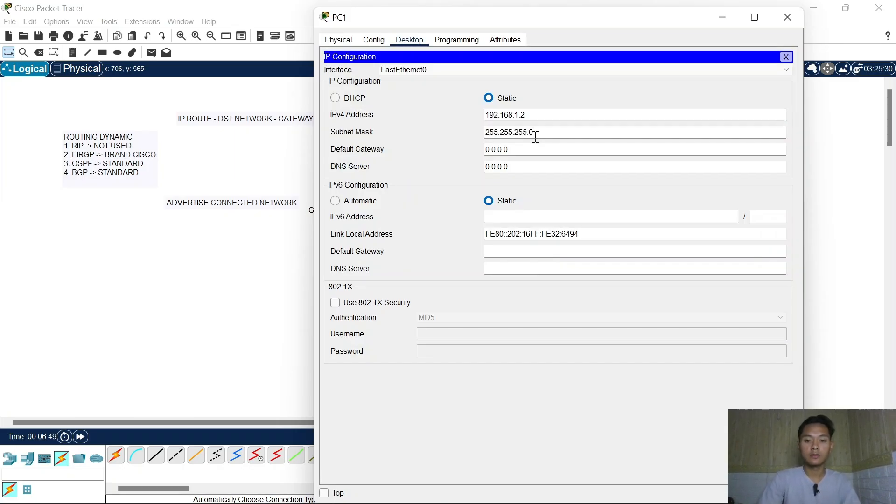
{"action": "double_click", "coordinate": [529, 149]}
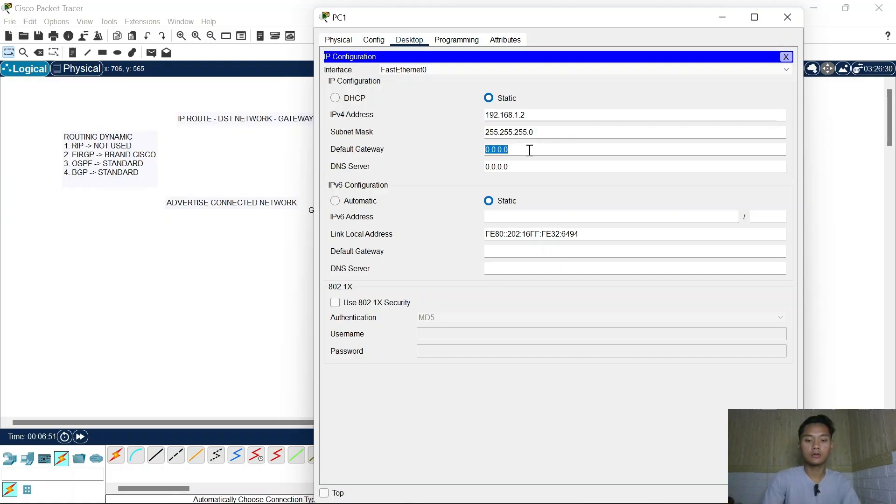
{"action": "type", "text": "192.168.1.2"}
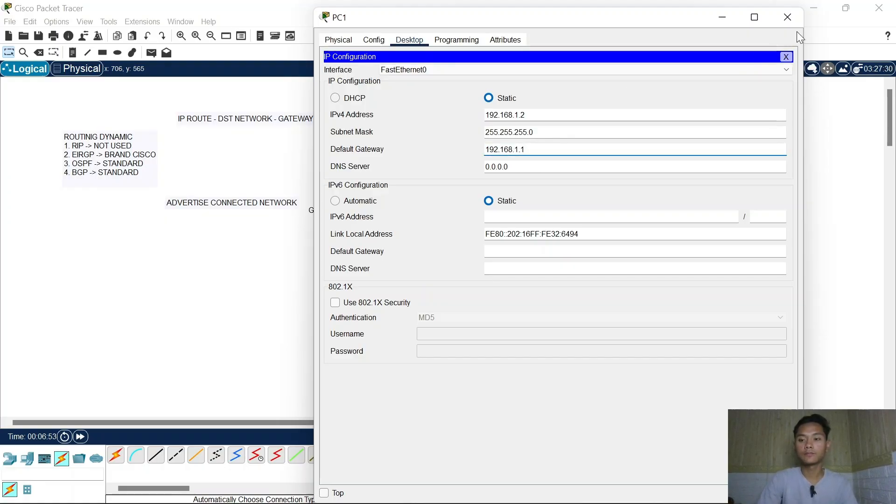
{"action": "left_click", "coordinate": [787, 17]}
- Configure PC2 with static IPv4 address 192.168.2.2, subnet mask 255.255.255.0 and default gateway 192.168.2.1
{"action": "left_click", "coordinate": [514, 340]}
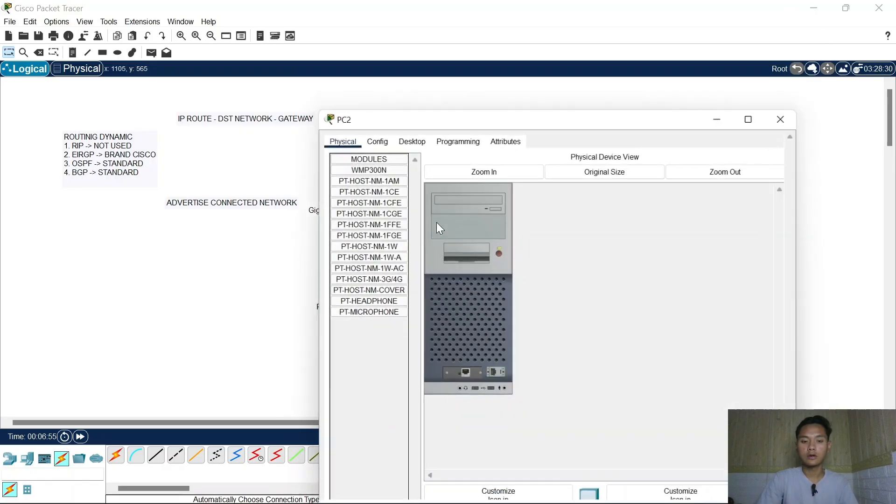
{"action": "left_click", "coordinate": [407, 137]}
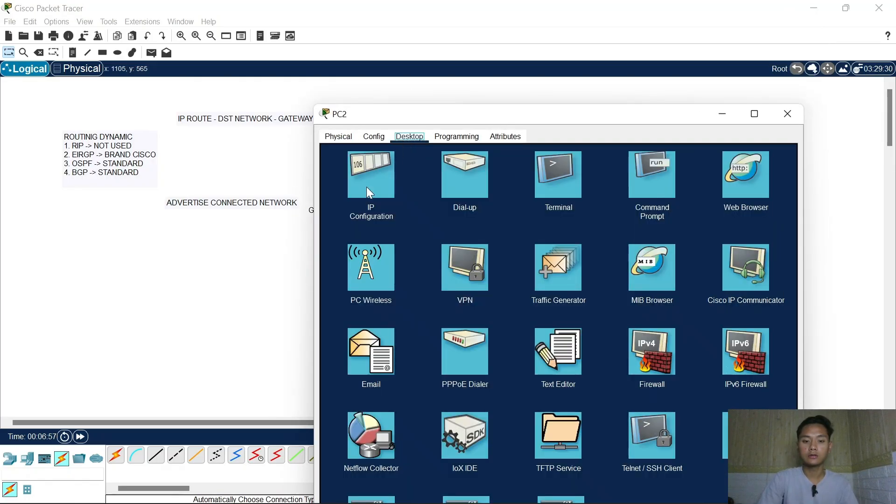
{"action": "left_click", "coordinate": [365, 185]}
{"action": "left_click", "coordinate": [496, 210]}
{"action": "type", "text": "192.168.1.2"}
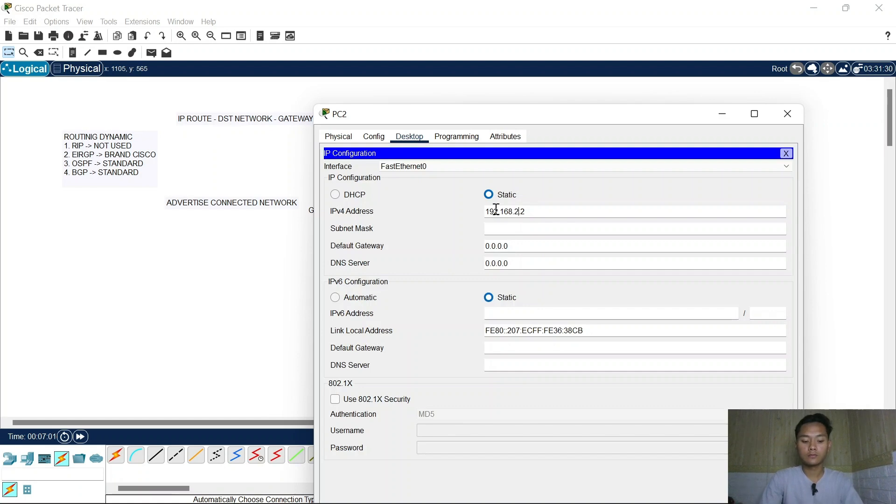
{"action": "double_click", "coordinate": [496, 210]}
{"action": "key", "text": "ctrl+c"}
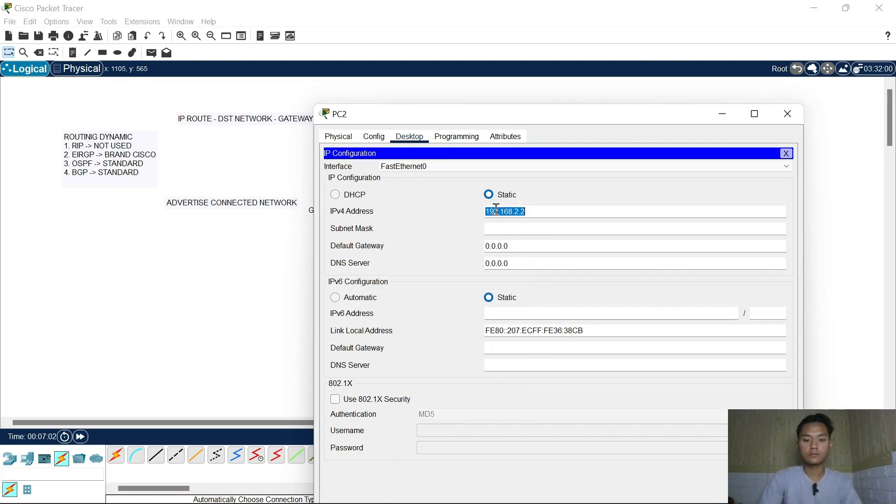
{"action": "double_click", "coordinate": [524, 247]}
{"action": "key", "text": "ctrl+v"}
{"action": "key", "text": "BackSpace"}
{"action": "type", "text": "1"}
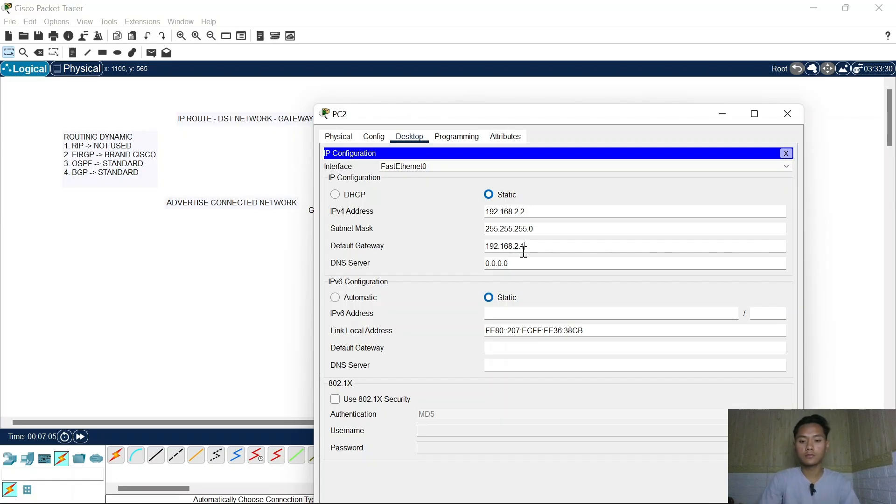
{"action": "left_click", "coordinate": [789, 115]}
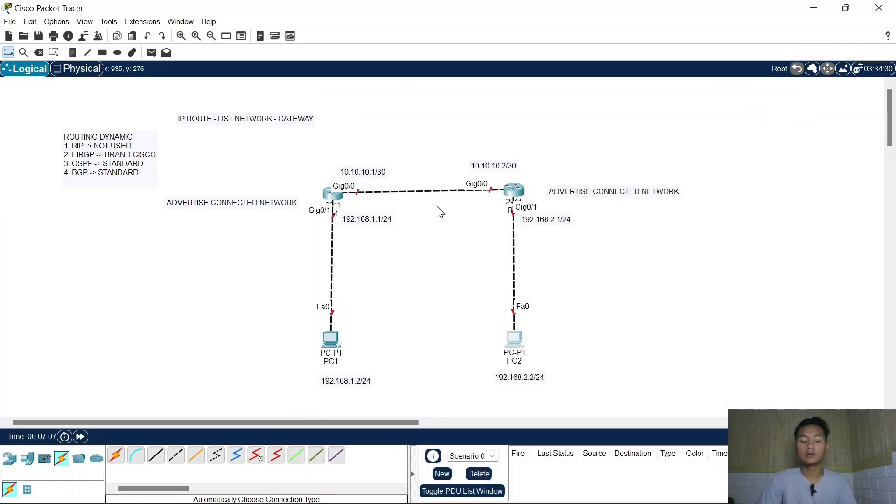
{"action": "left_click", "coordinate": [333, 194]}
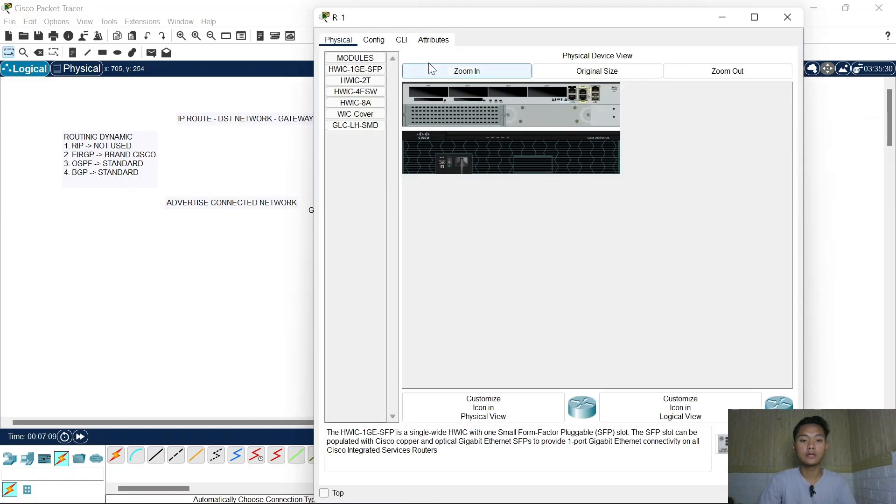
{"action": "left_click", "coordinate": [401, 39]}
{"action": "scroll", "coordinate": [493, 203], "scroll_direction": "down", "scroll_amount": 2}
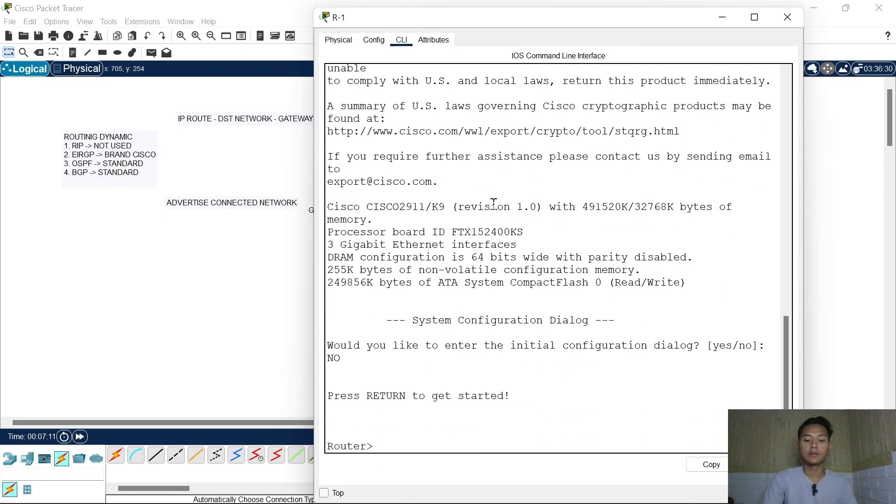
{"action": "type", "text": "wen"}
{"action": "key", "text": "Return"}
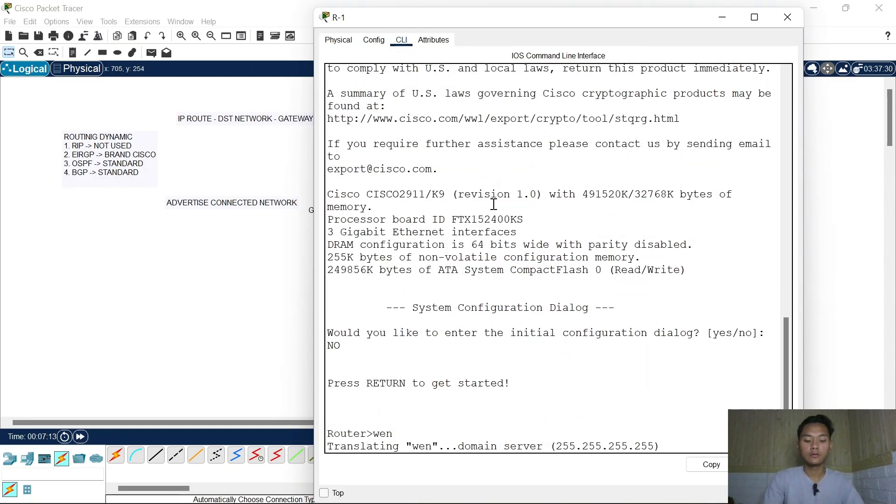
{"action": "left_click", "coordinate": [786, 17]}
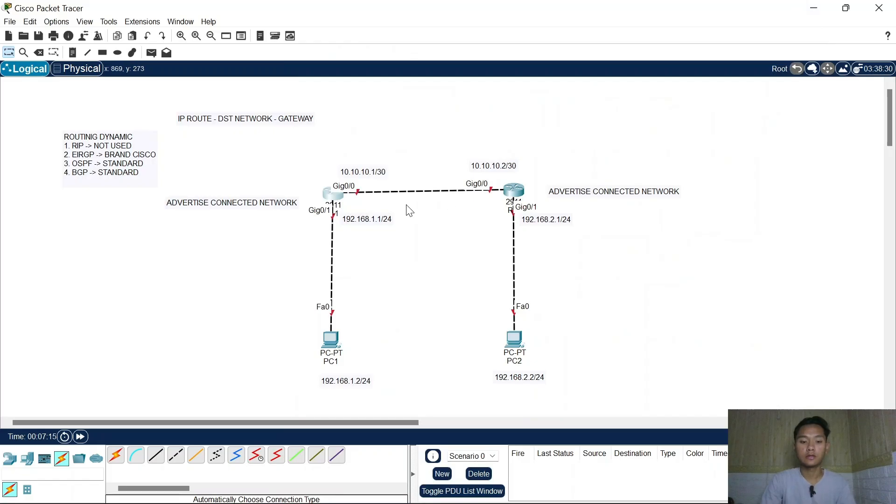
- Enter global configuration mode on the router above PC2 with en and conf t, and set its hostname to R-2
{"action": "left_click", "coordinate": [519, 189]}
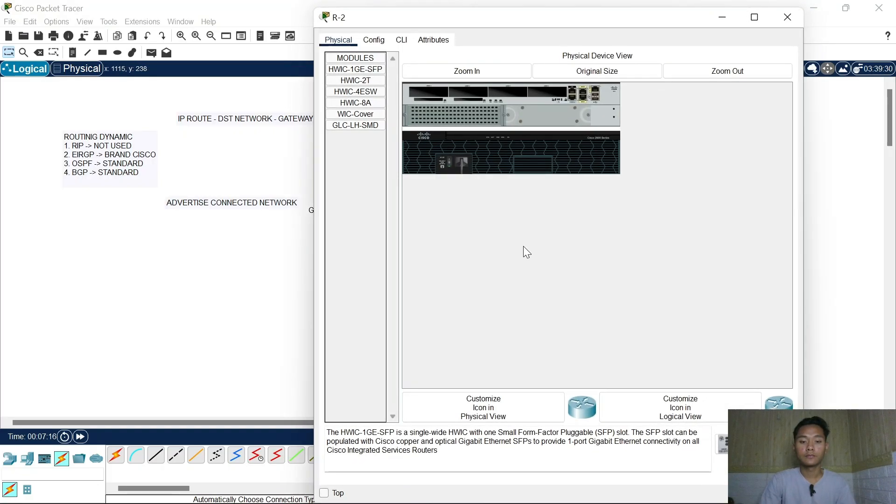
{"action": "left_click", "coordinate": [402, 40]}
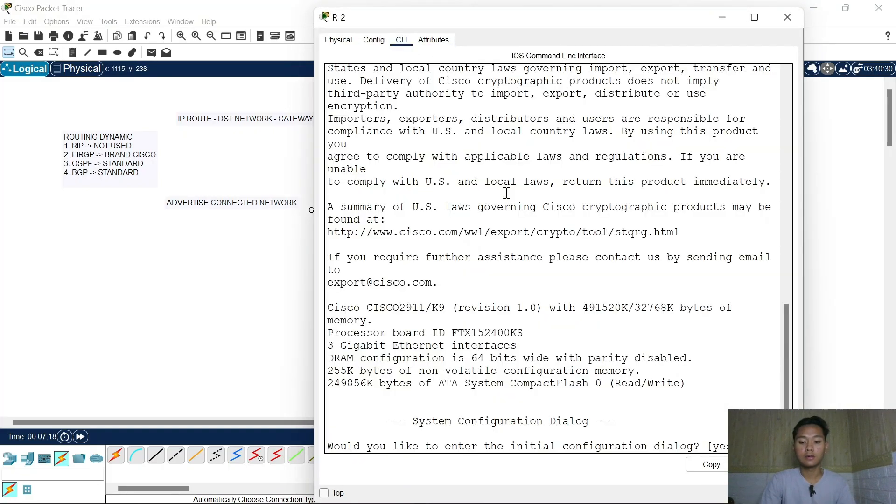
{"action": "scroll", "coordinate": [507, 193], "scroll_direction": "down", "scroll_amount": 3}
{"action": "type", "text": "en"}
{"action": "key", "text": "Return"}
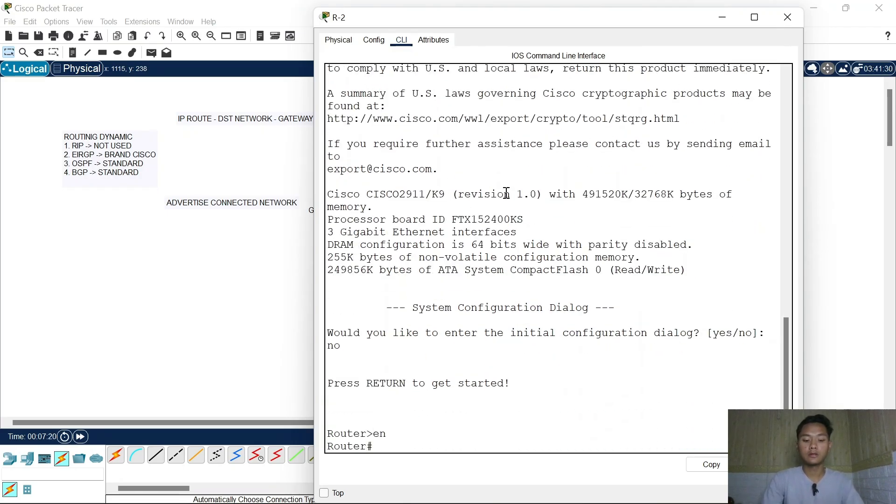
{"action": "type", "text": "co"}
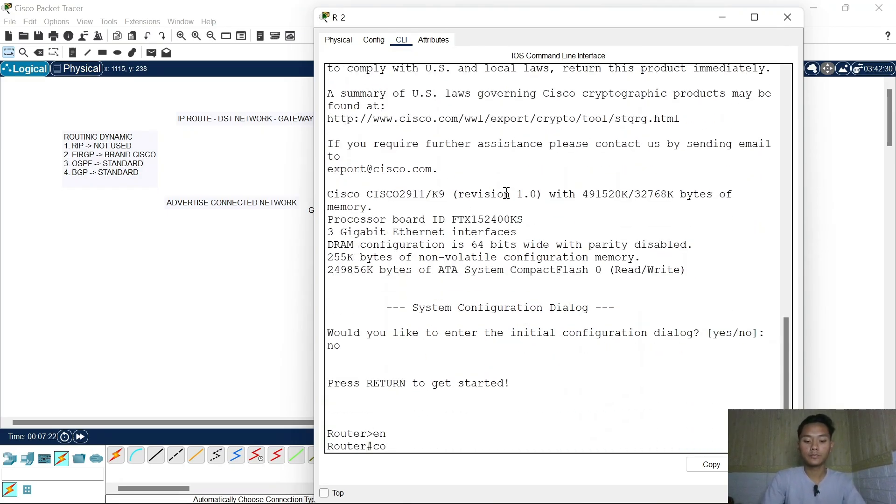
{"action": "type", "text": "nf t"}
{"action": "key", "text": "Return"}
{"action": "type", "text": "host R-2"}
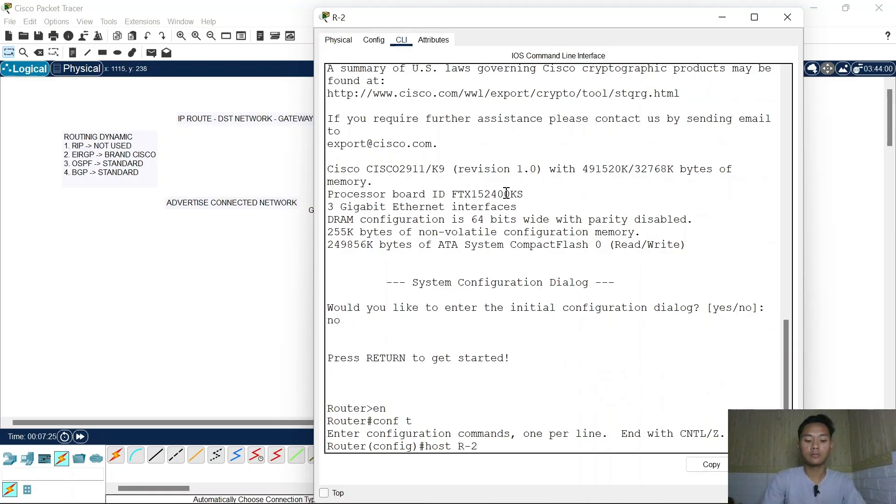
{"action": "key", "text": "Return"}
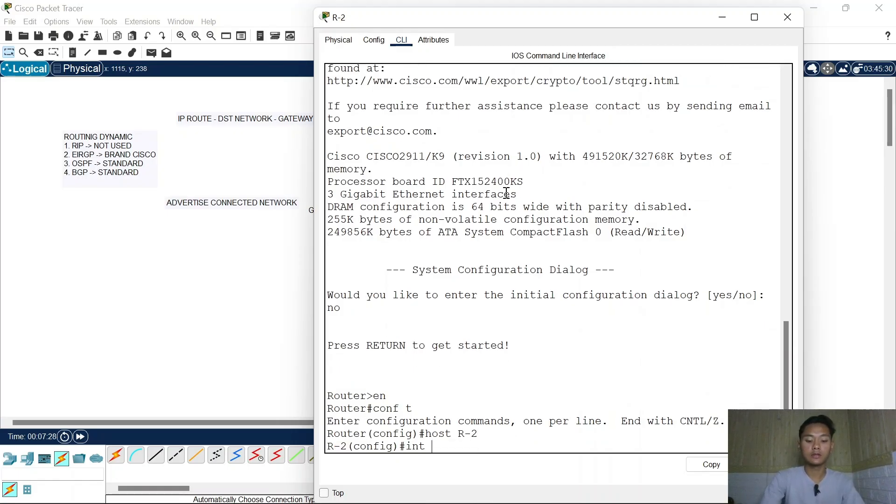
- Enter interface g0/1 on R-2 and enable it with no sh
{"action": "type", "text": "int"}
{"action": "left_click", "coordinate": [722, 17]}
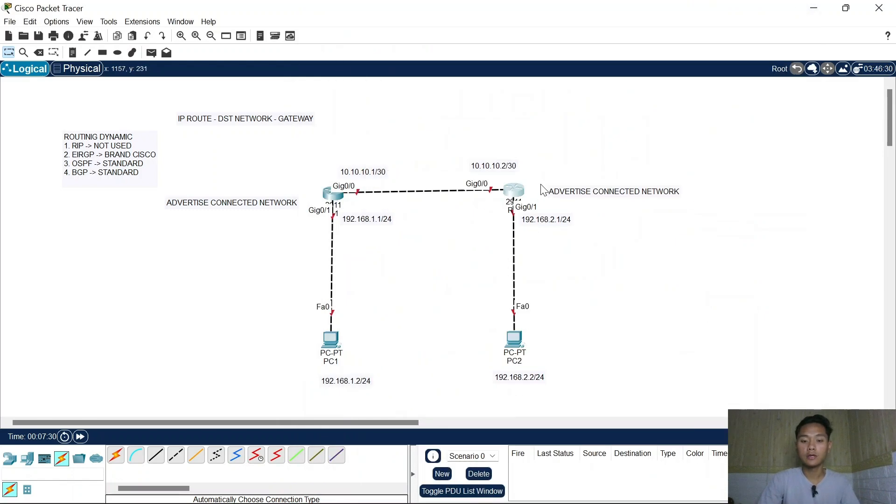
{"action": "left_click", "coordinate": [509, 192]}
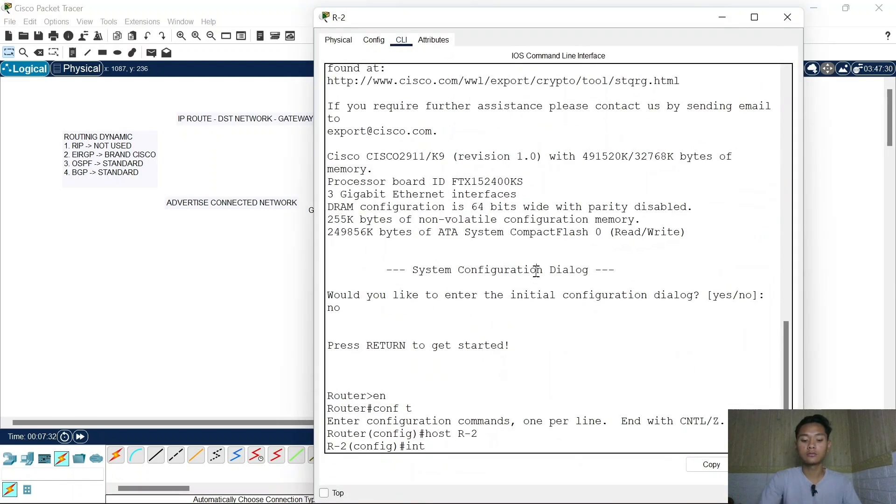
{"action": "type", "text": "g0/1"}
{"action": "key", "text": "Return"}
{"action": "type", "text": "no"}
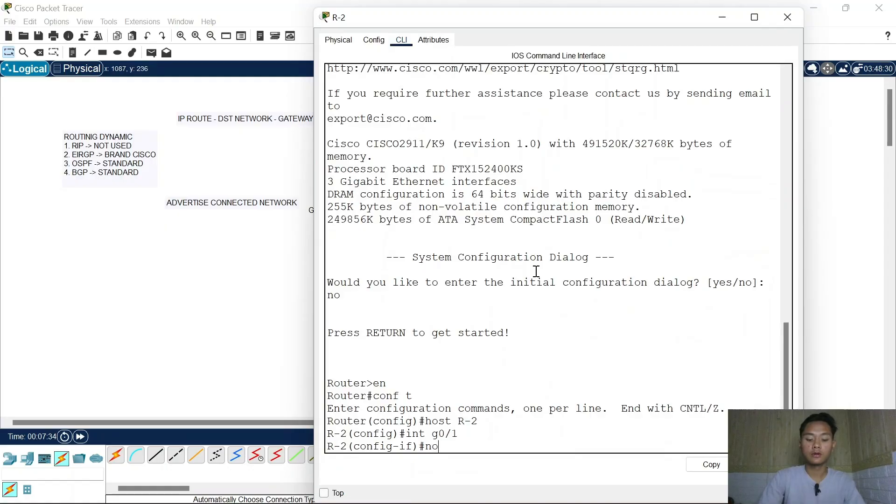
{"action": "type", "text": " sh"}
{"action": "key", "text": "Return"}
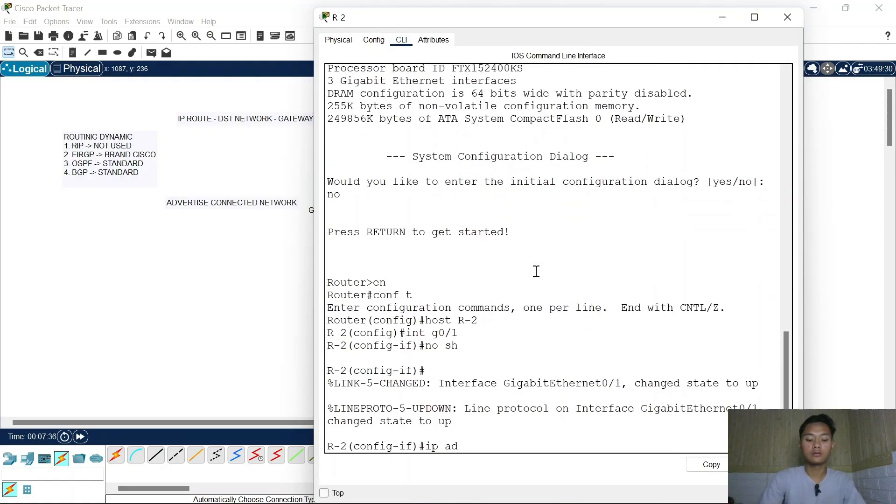
- Assign IP address 192.168.2.1 with mask 255.255.255.0 to interface g0/1 on R-2
{"action": "type", "text": "ip add "}
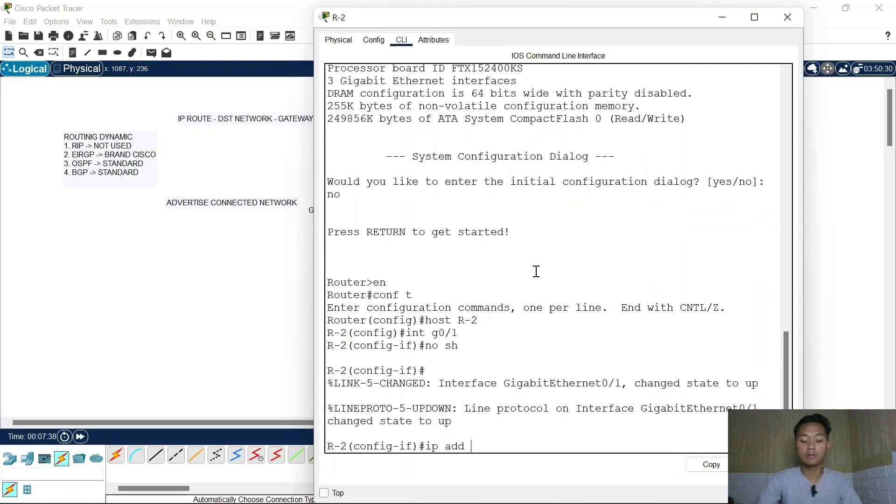
{"action": "type", "text": "192.168.2."}
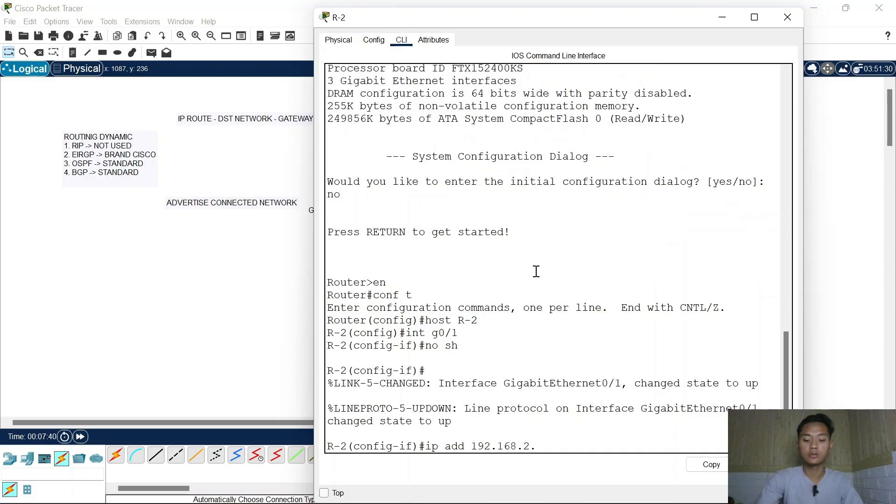
{"action": "type", "text": "1 255."}
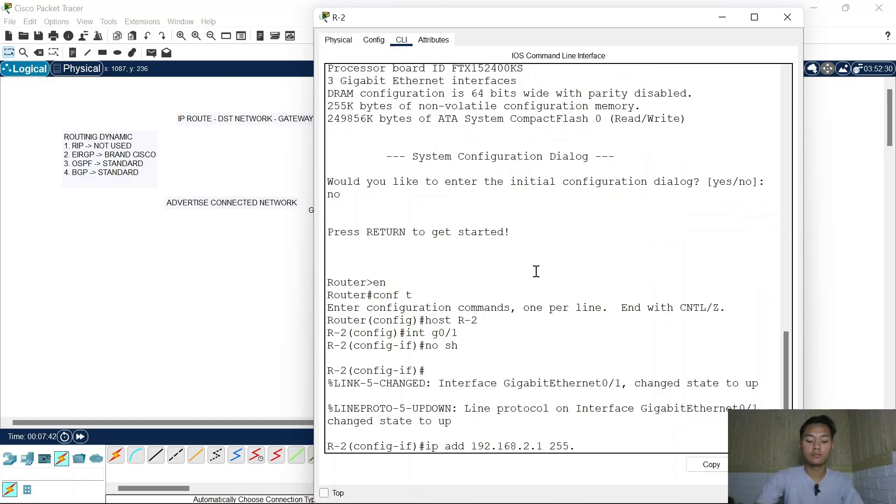
{"action": "type", "text": "255.255.0"}
{"action": "key", "text": "Return"}
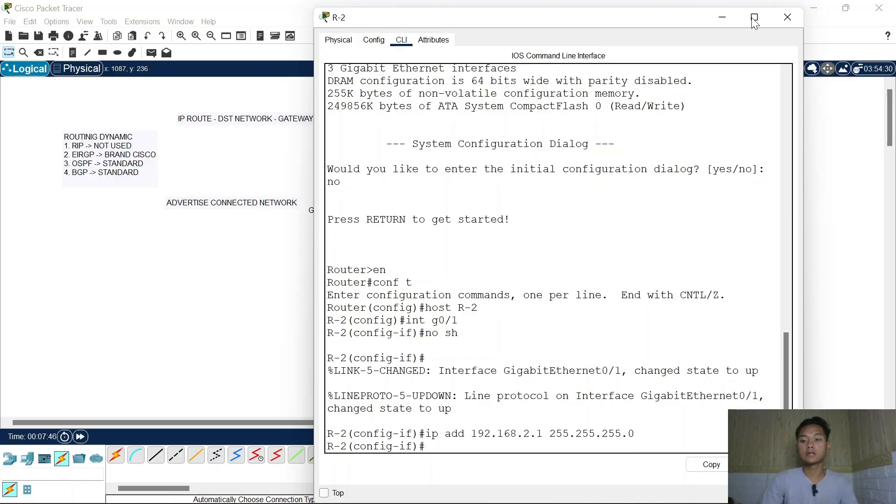
{"action": "left_click", "coordinate": [730, 19]}
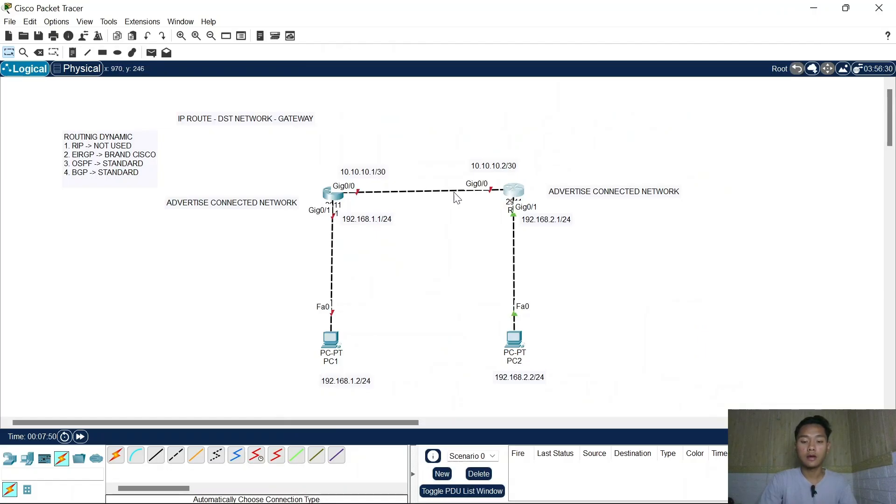
- Switch to interface g0/0 on R-2 and enable it with no sh
{"action": "left_click", "coordinate": [514, 191]}
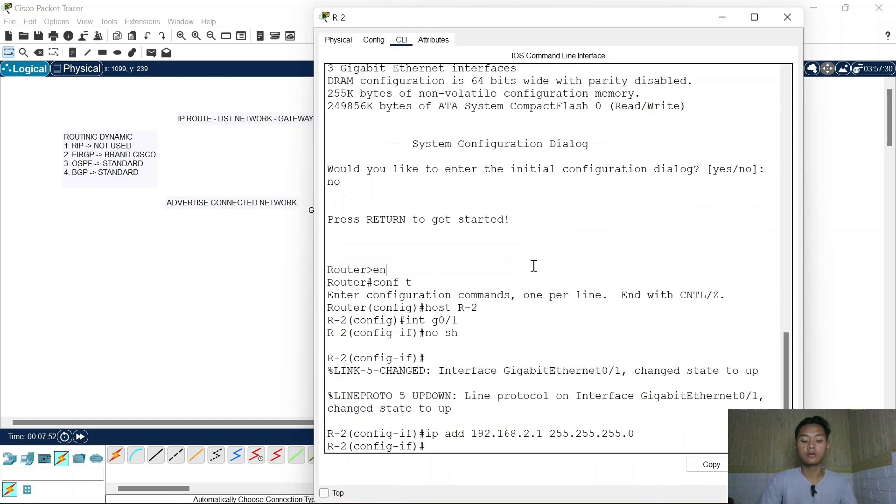
{"action": "key", "text": "Up"}
{"action": "key", "text": "Up"}
{"action": "key", "text": "Up"}
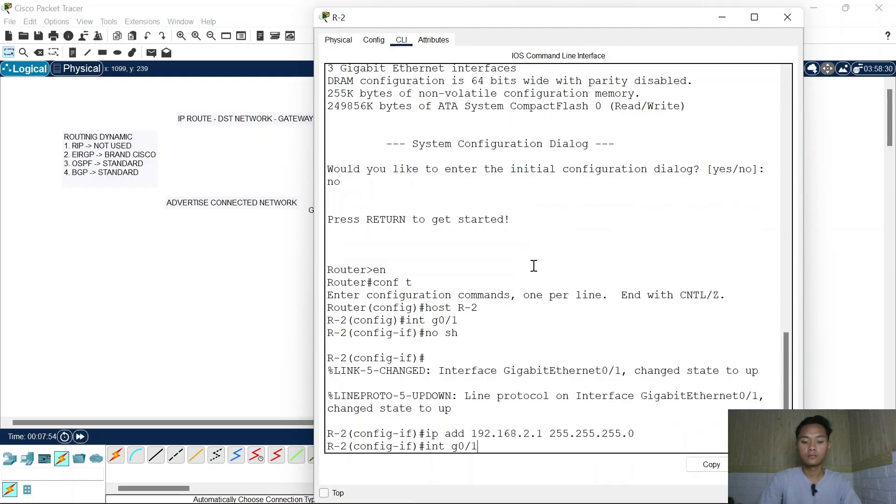
{"action": "type", "text": "0"}
{"action": "key", "text": "Return"}
{"action": "type", "text": "no sh"}
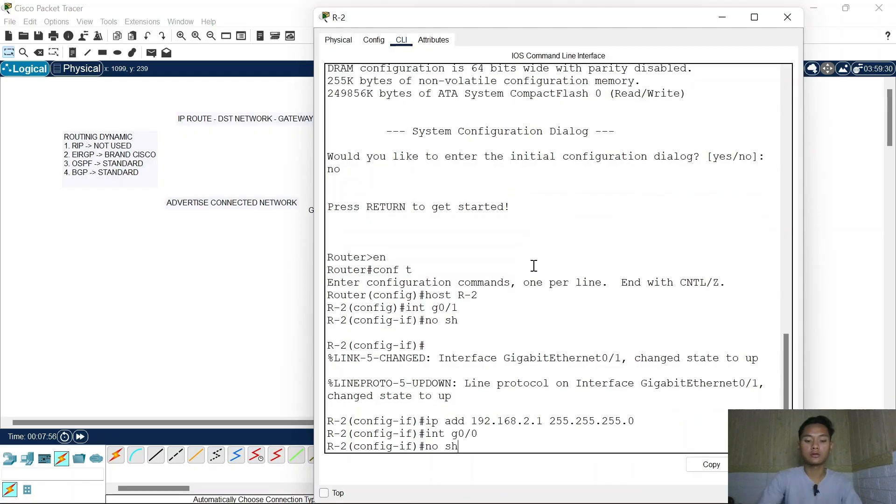
{"action": "key", "text": "Return"}
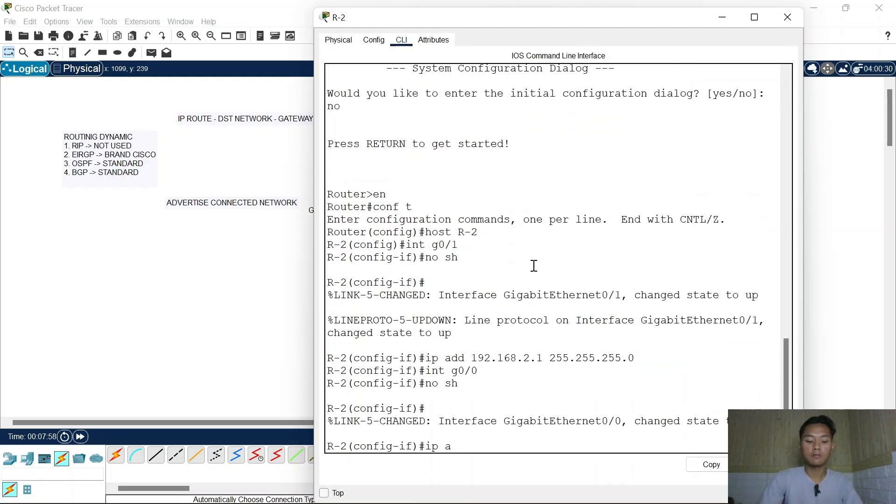
- Assign IP address 10.10.10.2 with mask 255.255.255.252 to interface g0/0 on R-2, and close the router's window
{"action": "type", "text": "ip add 10.10.10.2 255.25."}
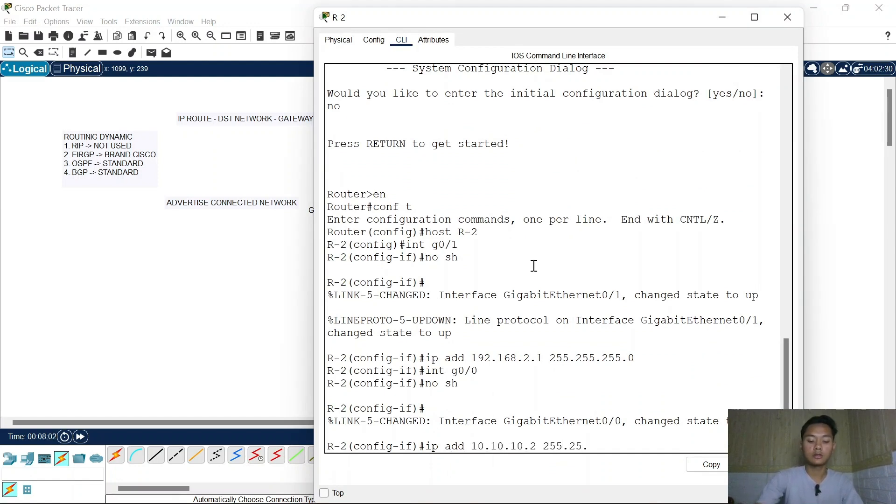
{"action": "type", "text": "255.252"}
{"action": "key", "text": "Return"}
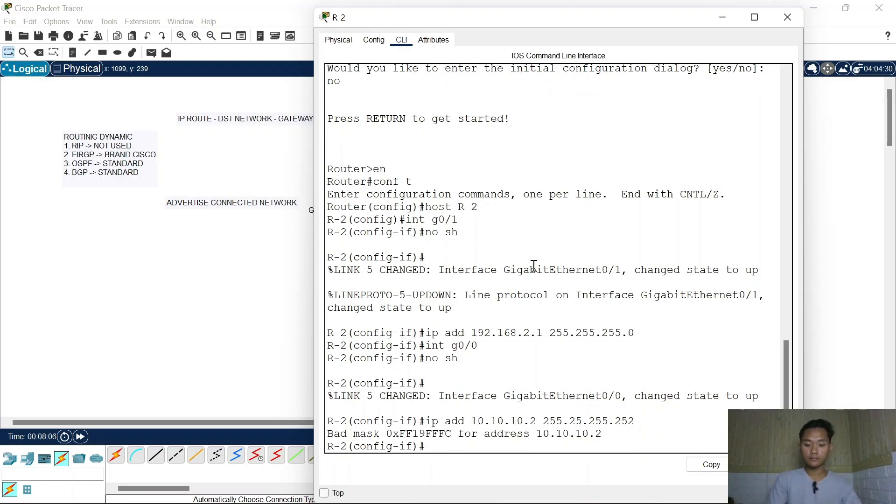
{"action": "key", "text": "Up"}
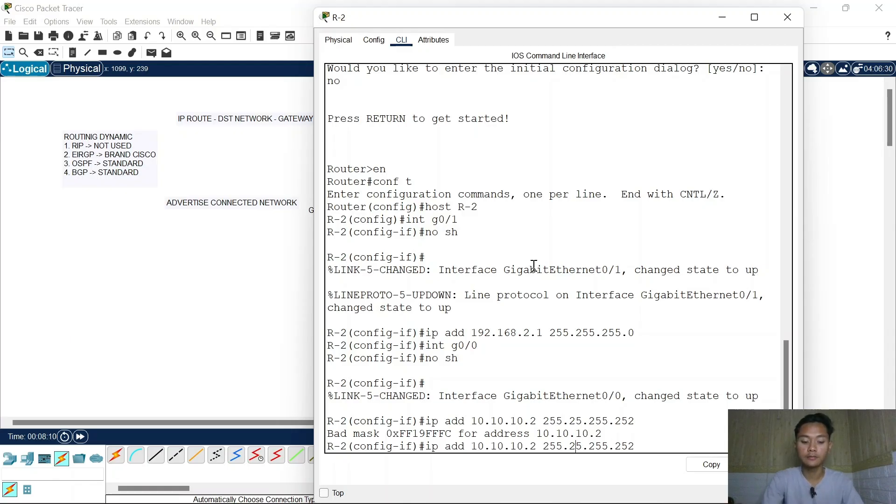
{"action": "type", "text": "5"}
{"action": "key", "text": "Return"}
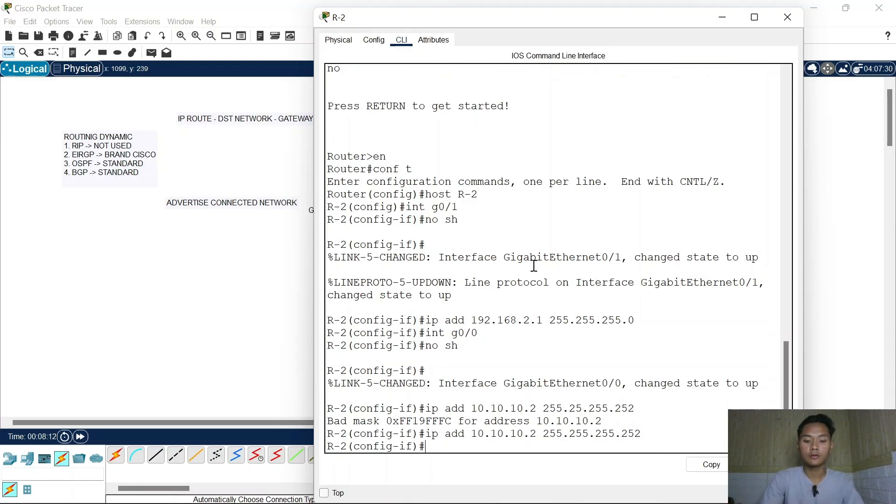
{"action": "left_click", "coordinate": [788, 18]}
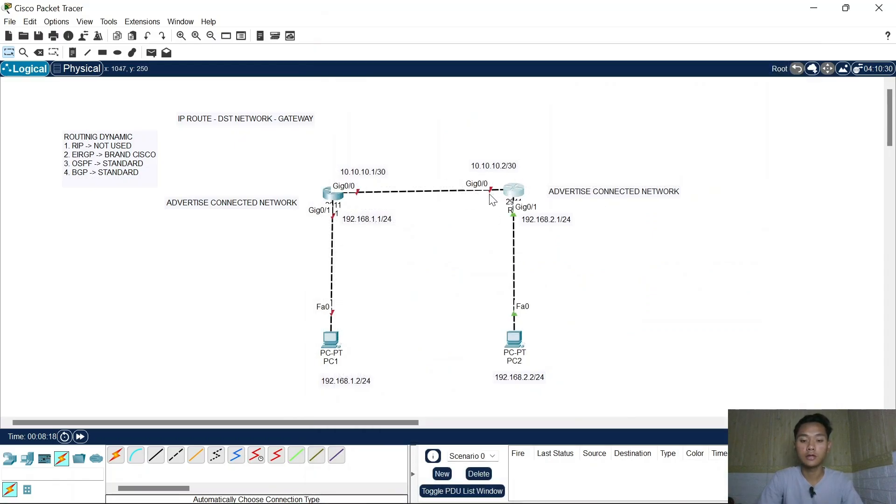
- Enter global configuration mode on the router above PC1 with en and conf t, and set its hostname to R-1
{"action": "left_click", "coordinate": [340, 203]}
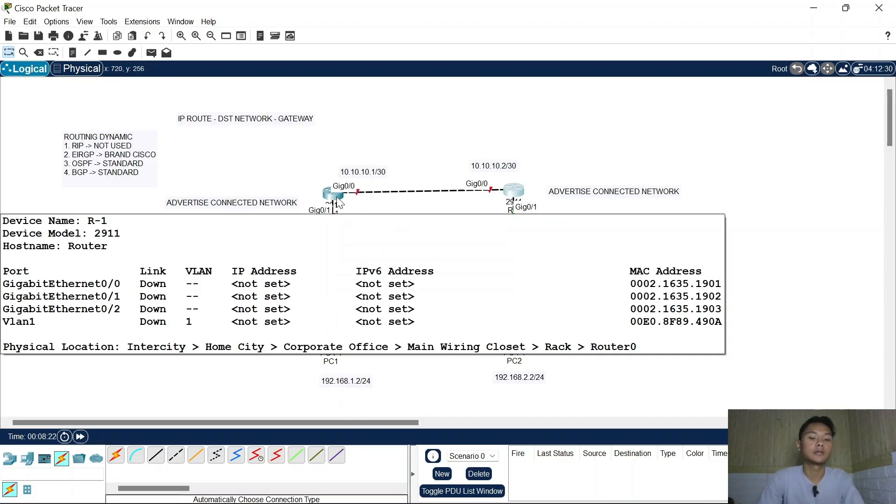
{"action": "left_click", "coordinate": [340, 202]}
{"action": "key", "text": "Return"}
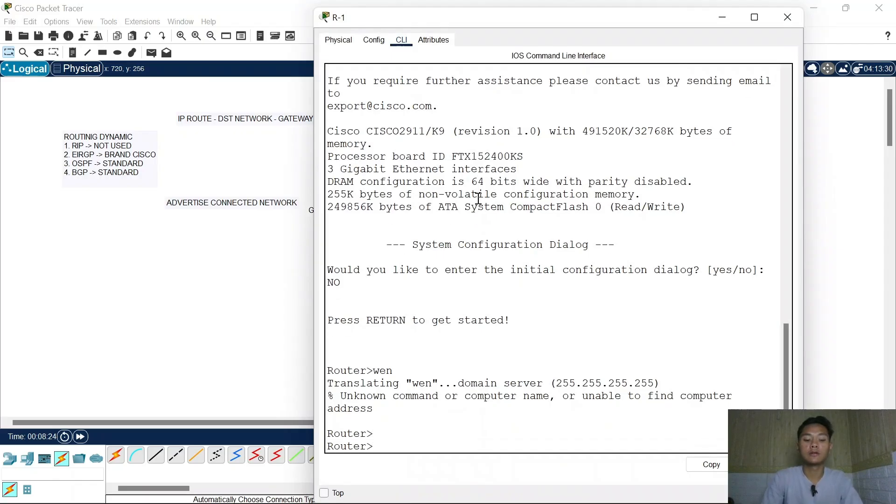
{"action": "type", "text": "en"}
{"action": "key", "text": "Return"}
{"action": "type", "text": "con f "}
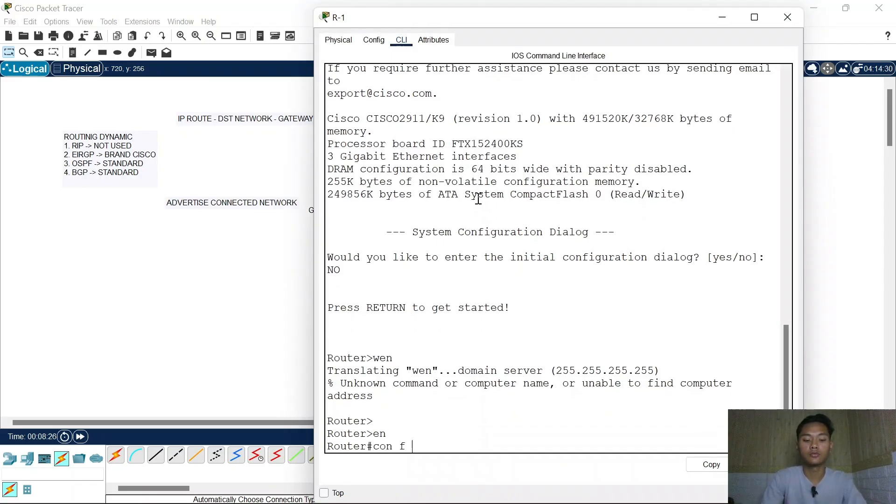
{"action": "type", "text": "t"}
{"action": "key", "text": "Return"}
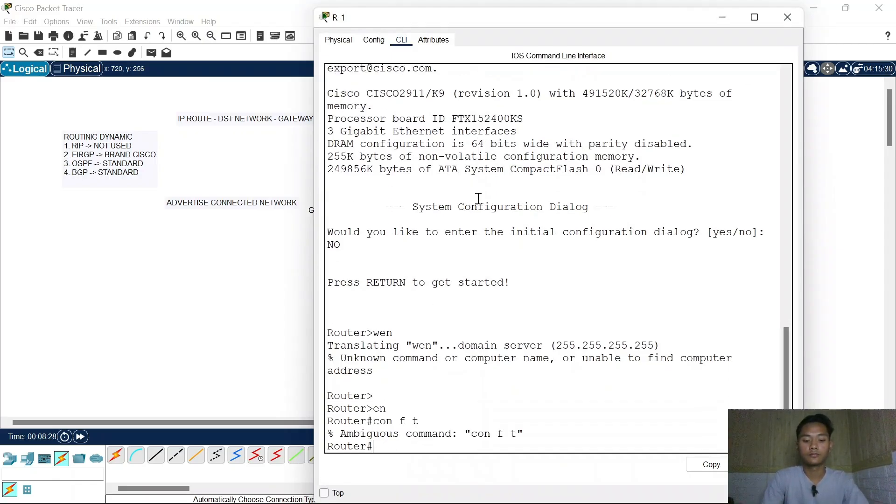
{"action": "type", "text": "conf t"}
{"action": "key", "text": "Return"}
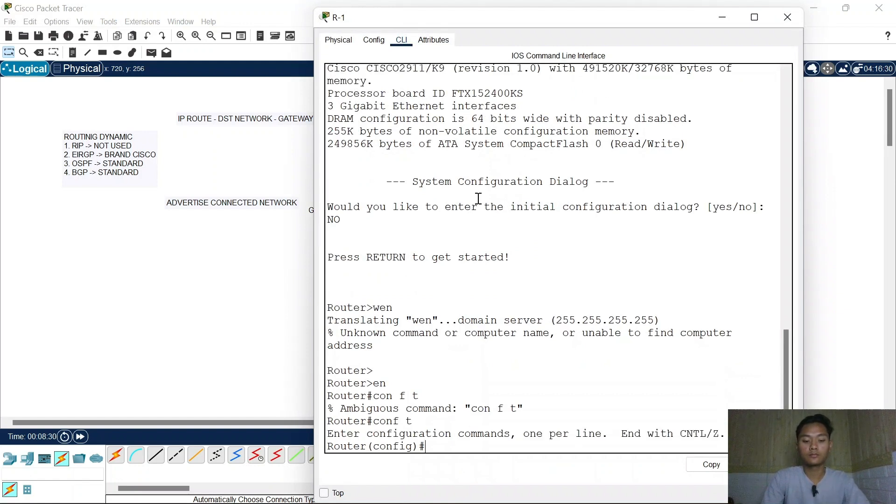
{"action": "type", "text": "host R-1"}
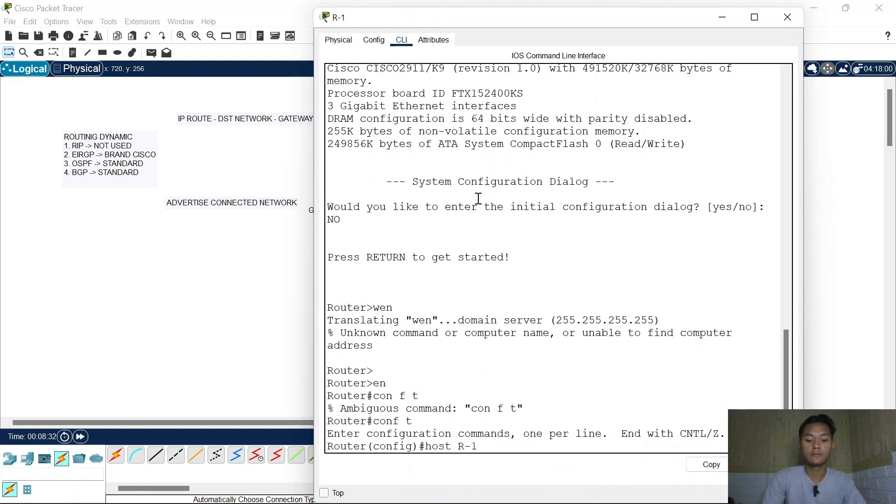
{"action": "key", "text": "Return"}
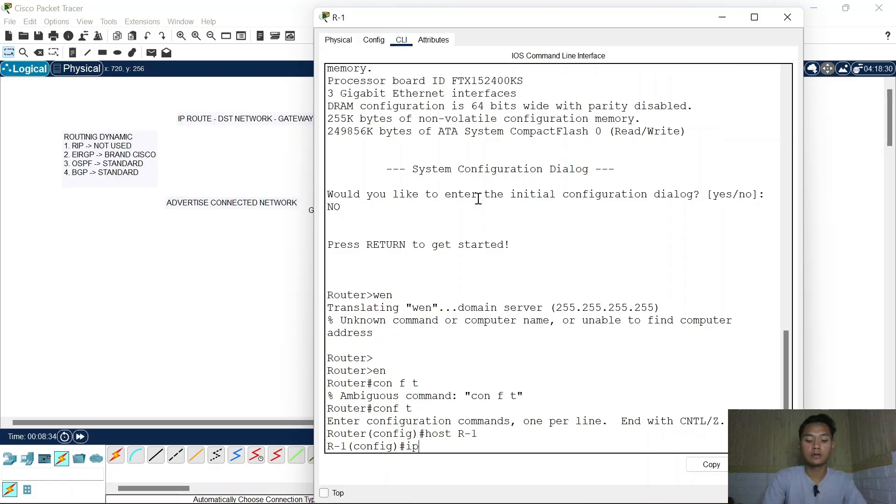
- Enter interface g0/0 on R-1, enable it with no sh, and check its link status in the topology
{"action": "type", "text": "int g0/0"}
{"action": "key", "text": "Return"}
{"action": "type", "text": "no sh"}
{"action": "key", "text": "Return"}
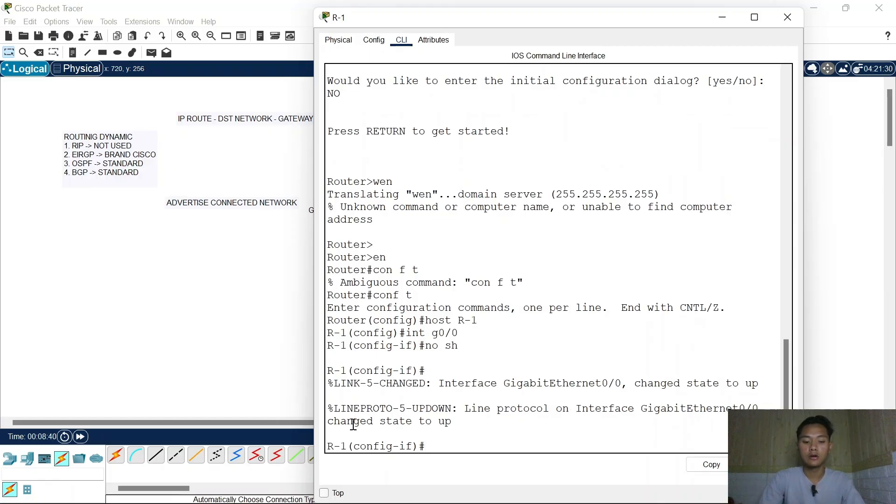
{"action": "left_click_drag", "start_coordinate": [334, 421], "coordinate": [466, 418]}
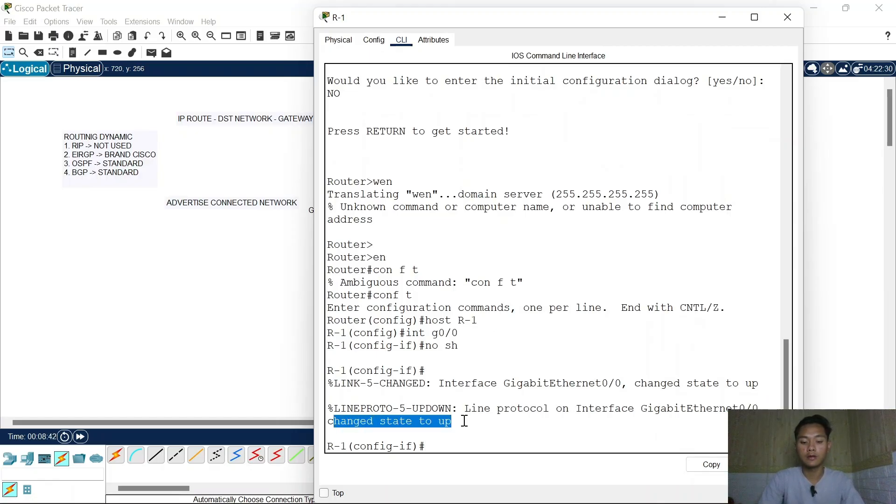
{"action": "left_click", "coordinate": [723, 18]}
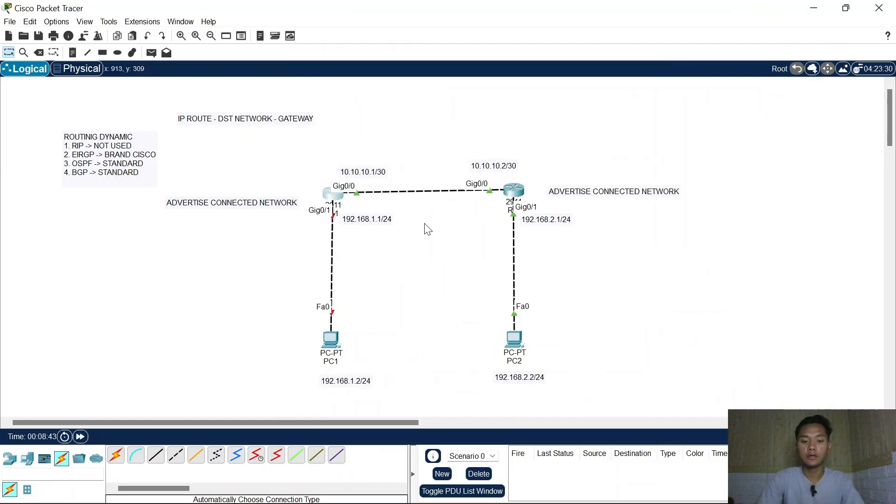
- Assign IP address 10.10.10.1 with mask 255.255.255.252 to interface g0/0 on R-1
{"action": "left_click", "coordinate": [338, 201]}
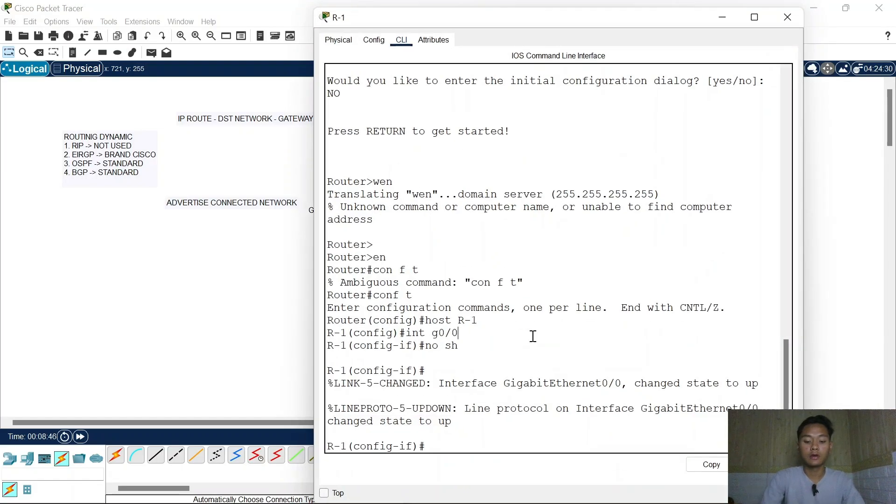
{"action": "type", "text": "ip add 10.10.1"}
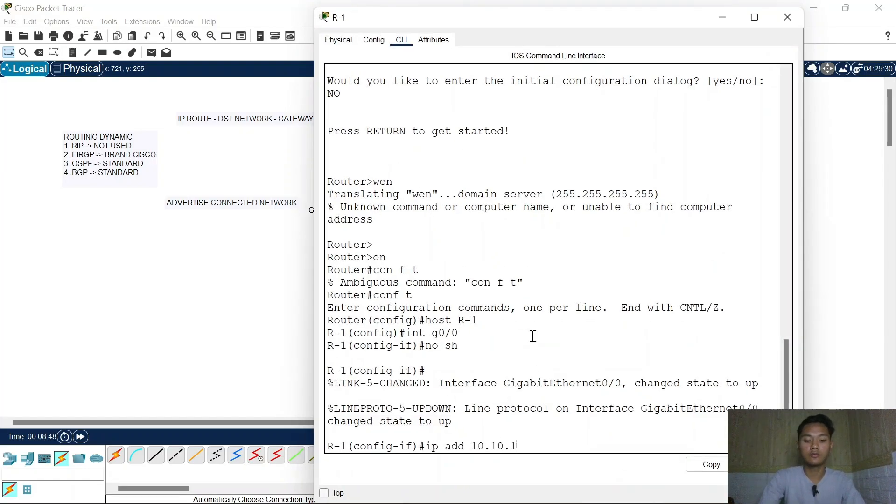
{"action": "type", "text": "0.1 255.255"}
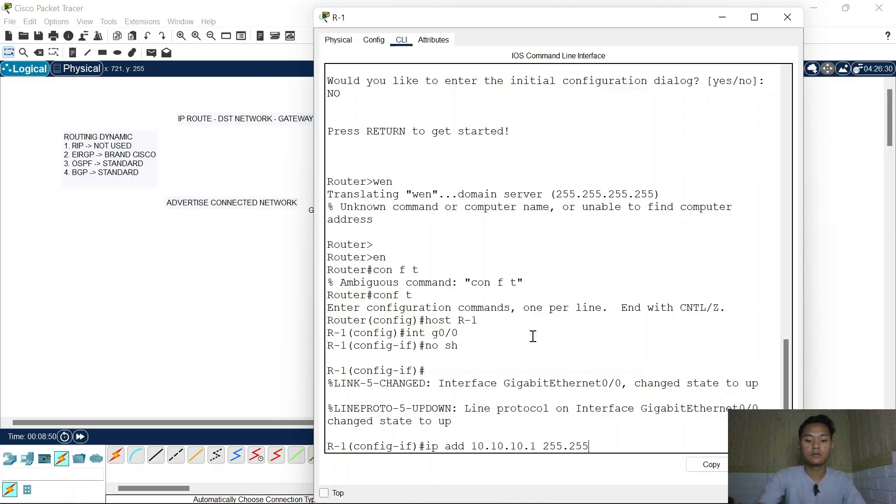
{"action": "type", "text": ".255.252"}
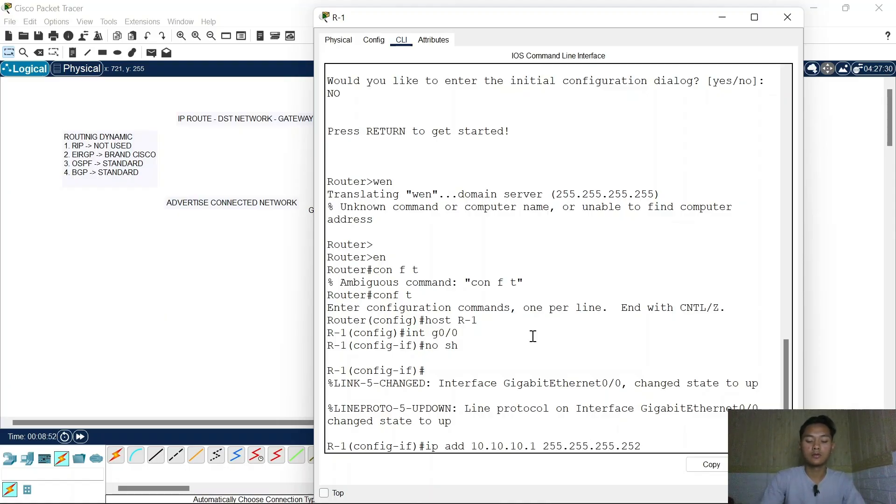
{"action": "key", "text": "Return"}
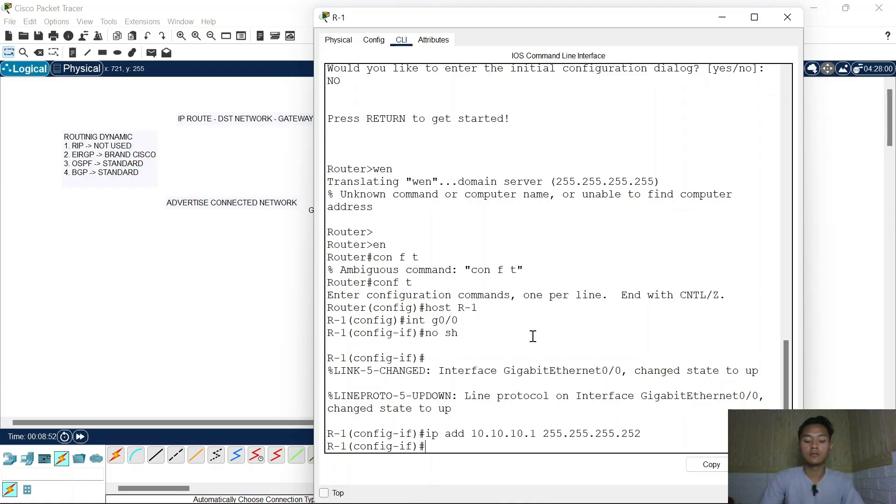
- Check the link to PC1 in the topology, then enter interface g0/1 on R-1 and enable it with no sh
{"action": "left_click", "coordinate": [718, 16]}
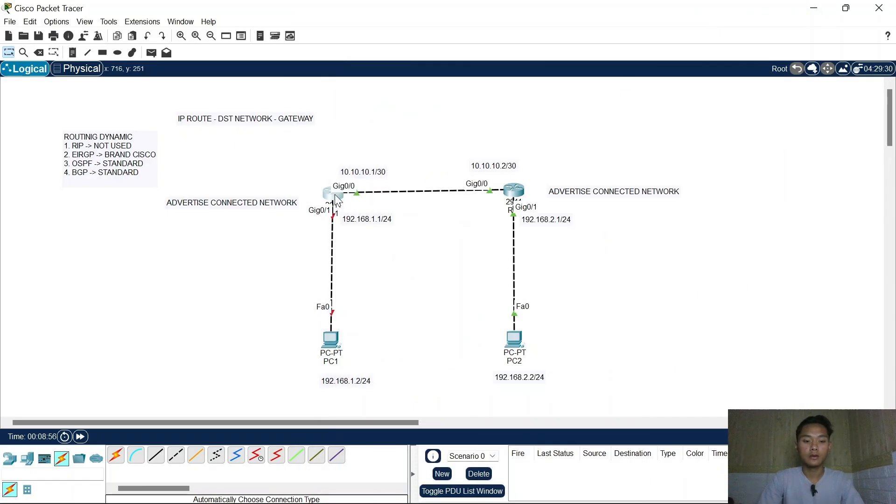
{"action": "left_click", "coordinate": [336, 193]}
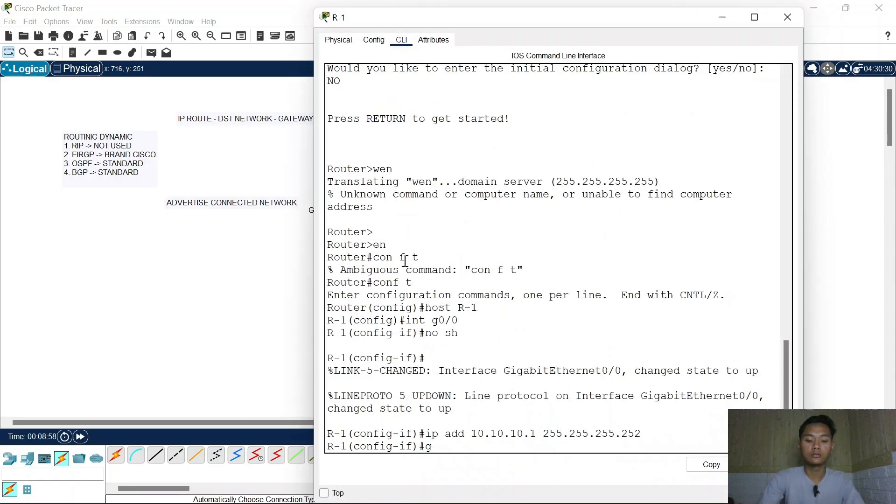
{"action": "key", "text": "Up"}
{"action": "key", "text": "Up"}
{"action": "key", "text": "Up"}
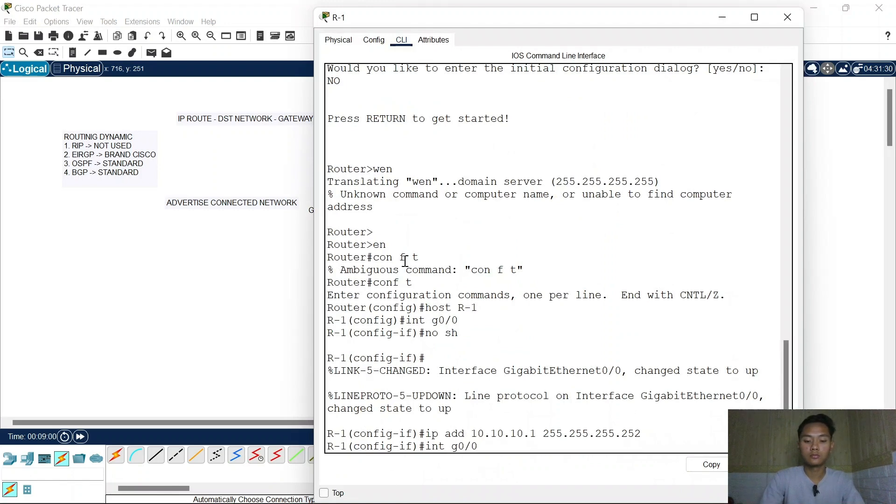
{"action": "key", "text": "Return"}
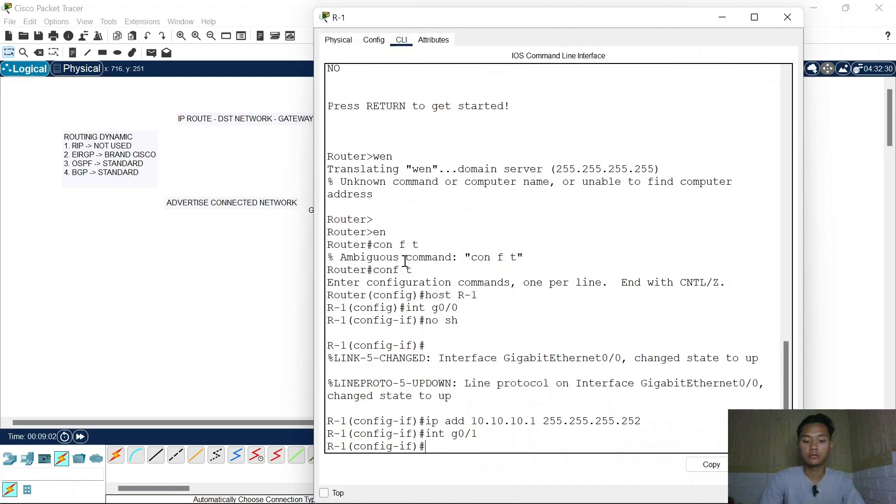
{"action": "type", "text": "no sh"}
{"action": "key", "text": "Return"}
- Assign IP address 192.168.1.1 with mask 255.255.255.0 to interface g0/1 on R-1, and close the router's window
{"action": "type", "text": "ip"}
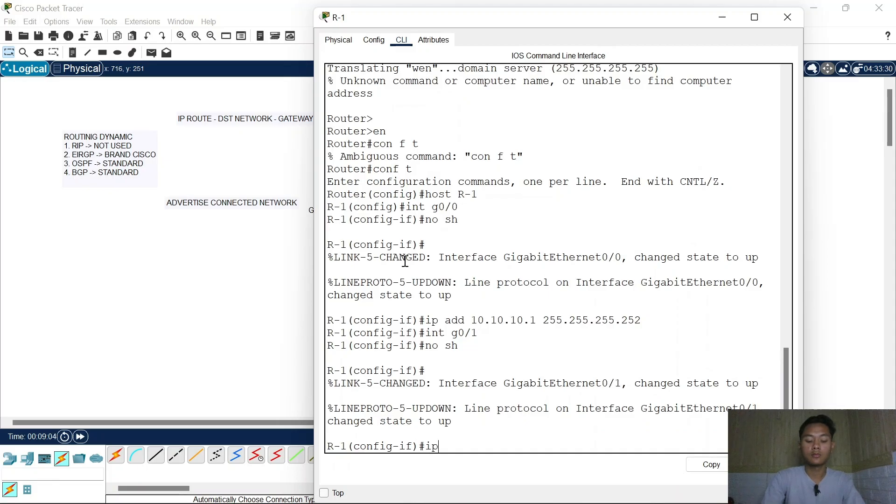
{"action": "type", "text": " add 192.16"}
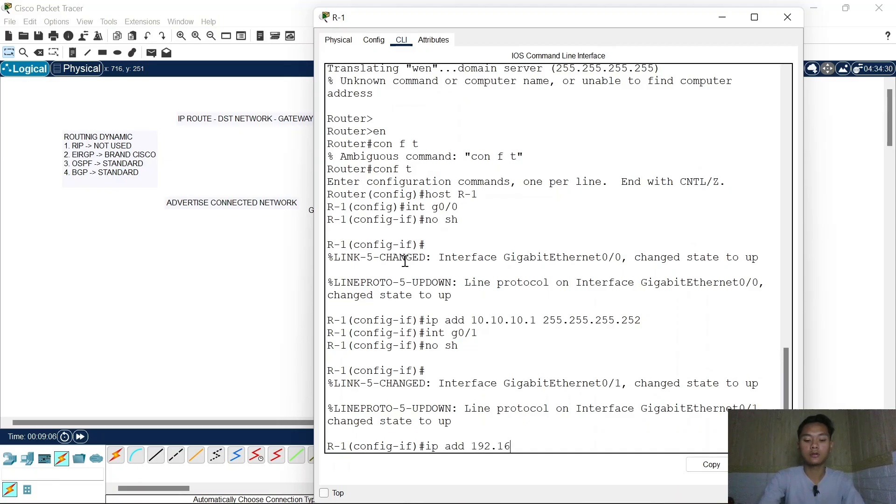
{"action": "type", "text": "8.1.1 255.2"}
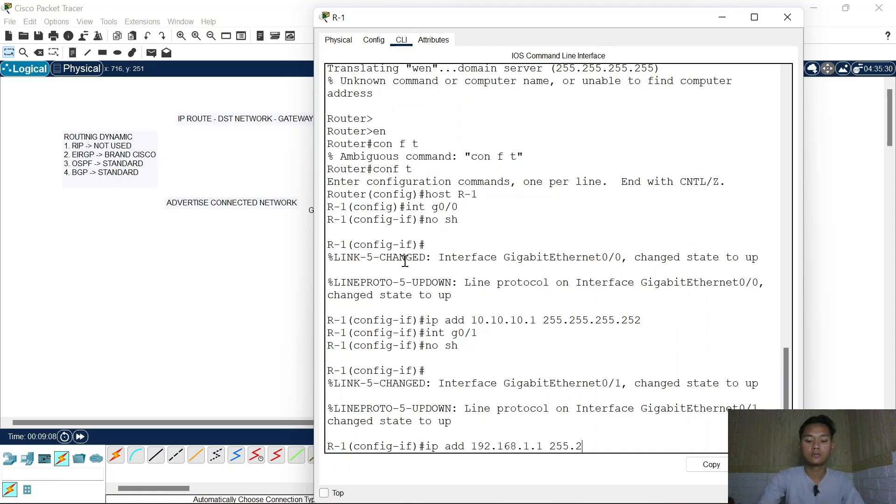
{"action": "type", "text": "55.255."}
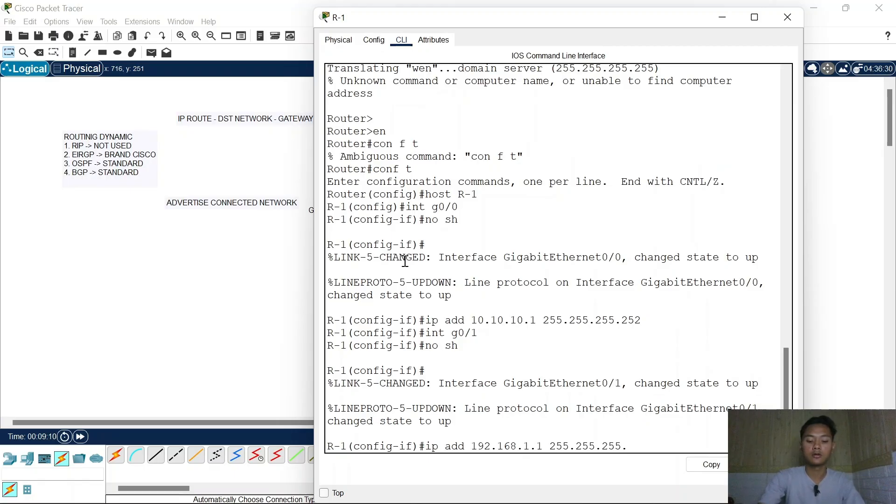
{"action": "type", "text": "0"}
{"action": "key", "text": "Return"}
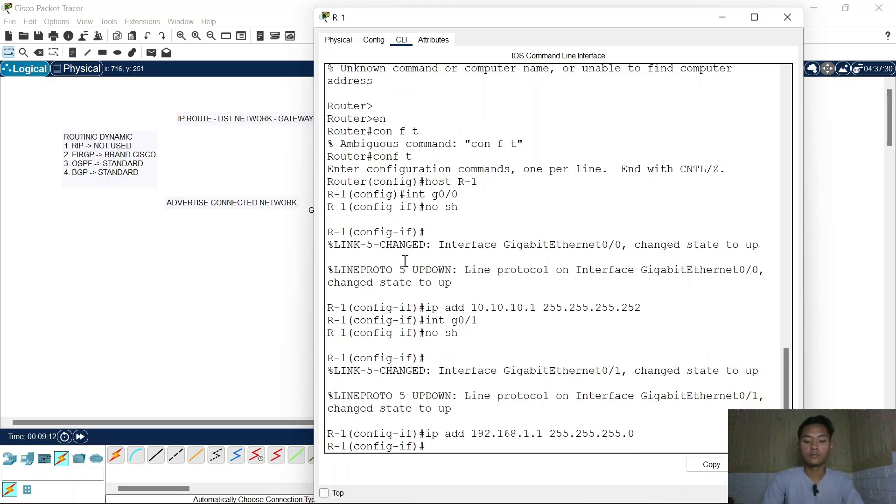
{"action": "left_click", "coordinate": [787, 19]}
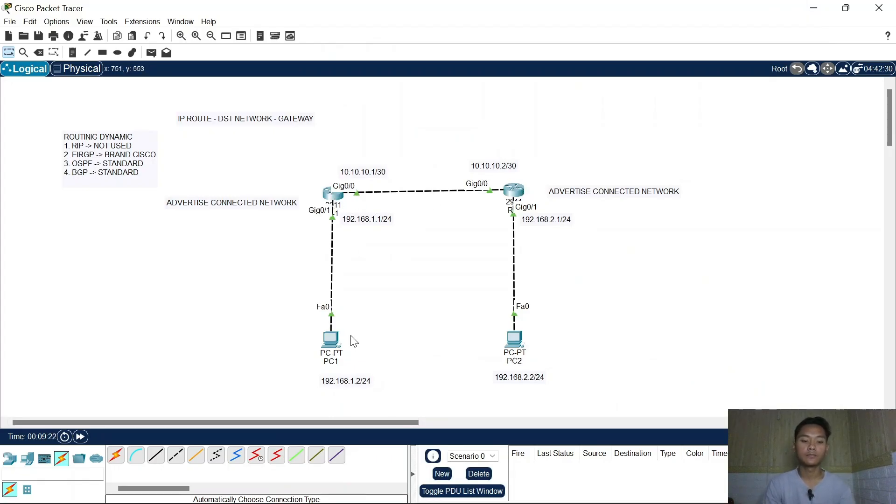
- Ping the gateway 192.168.1.1 from PC1's Command Prompt, review the replies, and close the PC1 window
{"action": "left_click", "coordinate": [331, 340]}
{"action": "left_click", "coordinate": [637, 106]}
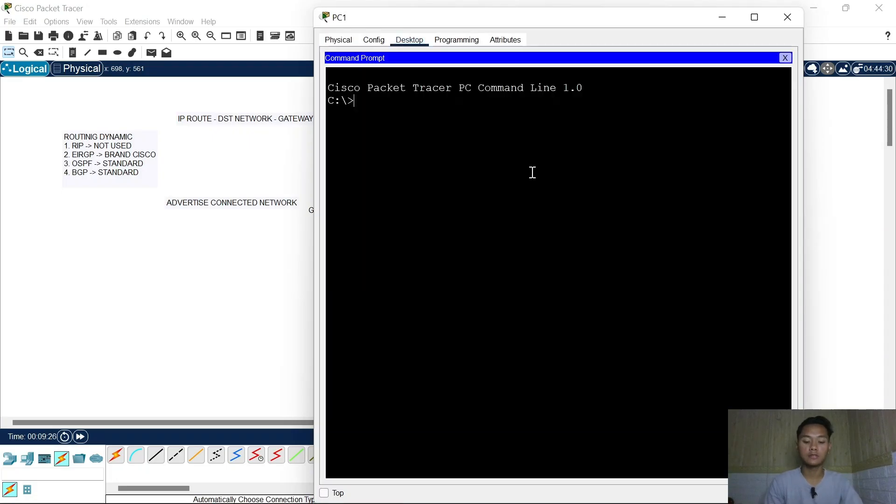
{"action": "type", "text": "ping 1"}
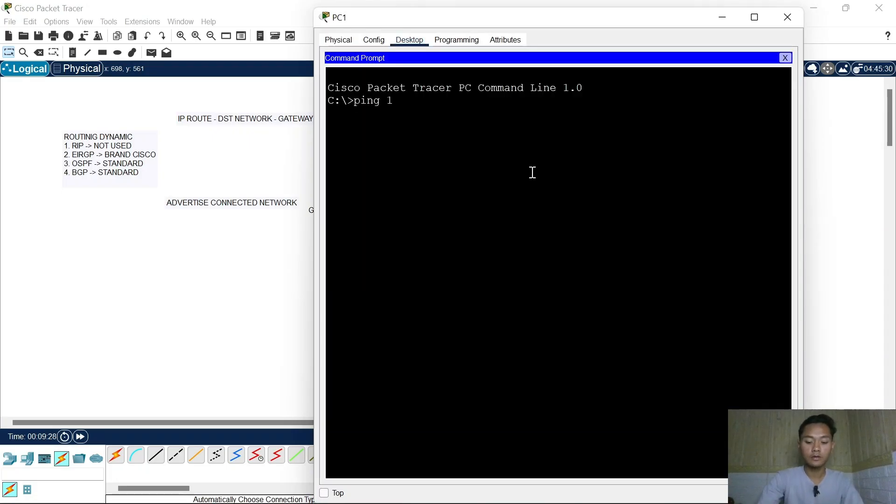
{"action": "type", "text": "92.168.1.1"}
{"action": "key", "text": "Return"}
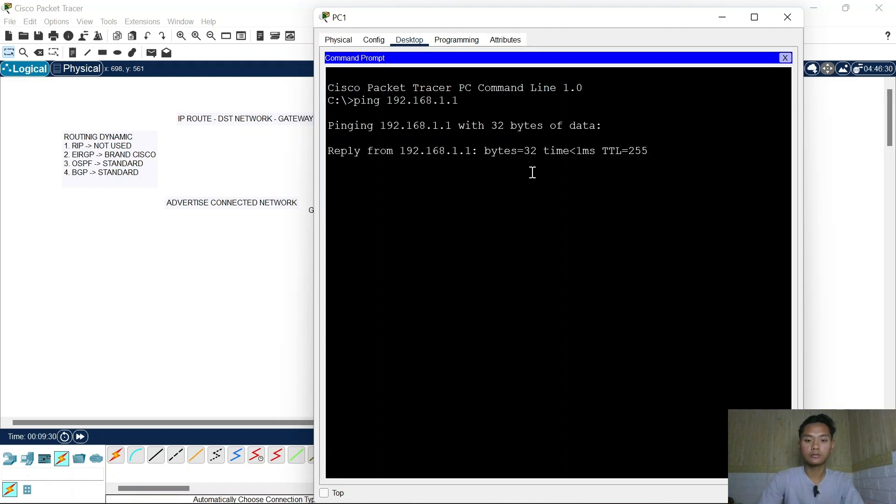
{"action": "left_click_drag", "start_coordinate": [651, 177], "coordinate": [562, 163]}
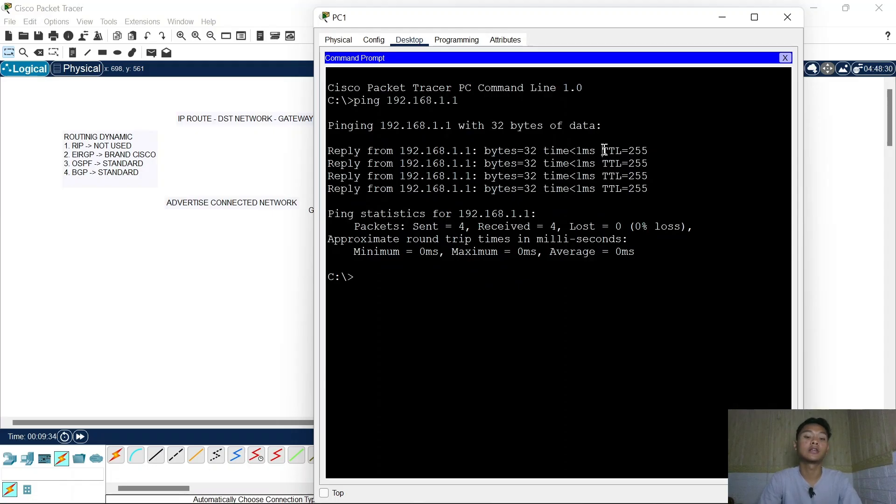
{"action": "left_click", "coordinate": [786, 18]}
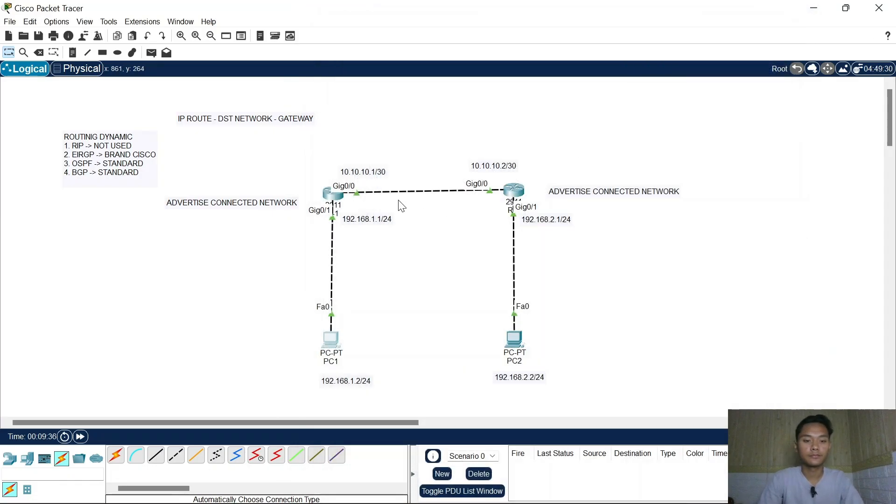
- Leave interface configuration mode on R-1, ping 10.10.10.2 twice with do ping, and close the router's window
{"action": "left_click", "coordinate": [336, 196]}
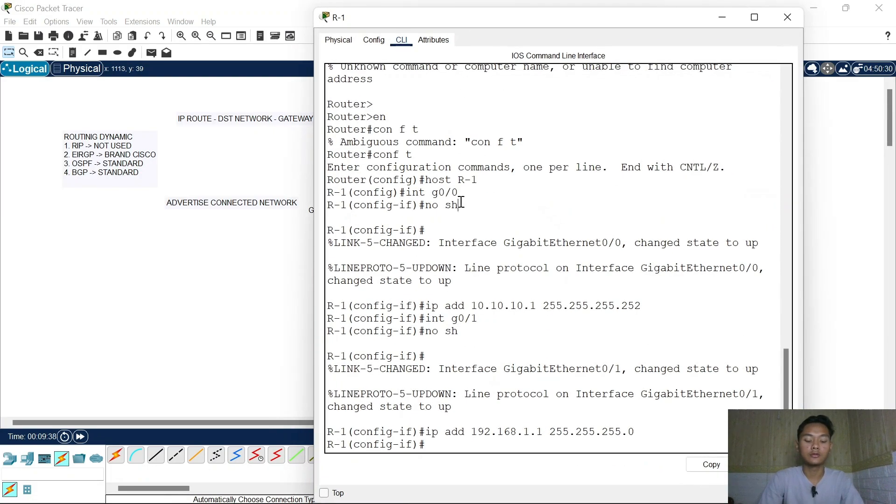
{"action": "key", "text": "Return"}
{"action": "type", "text": "ex"}
{"action": "key", "text": "Return"}
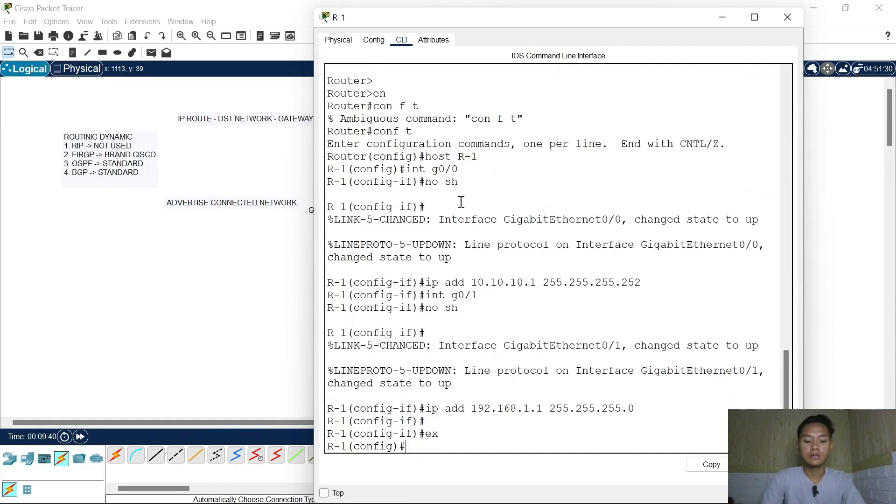
{"action": "type", "text": "do p"}
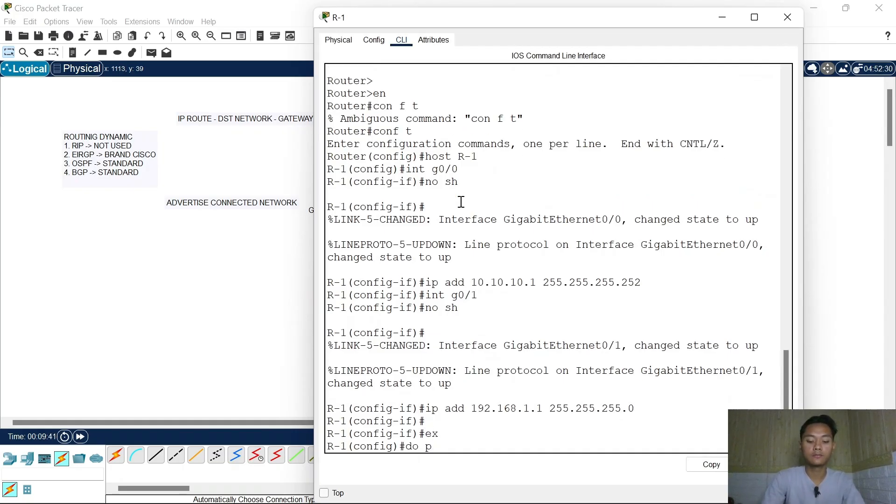
{"action": "type", "text": "ning 10.10.10."}
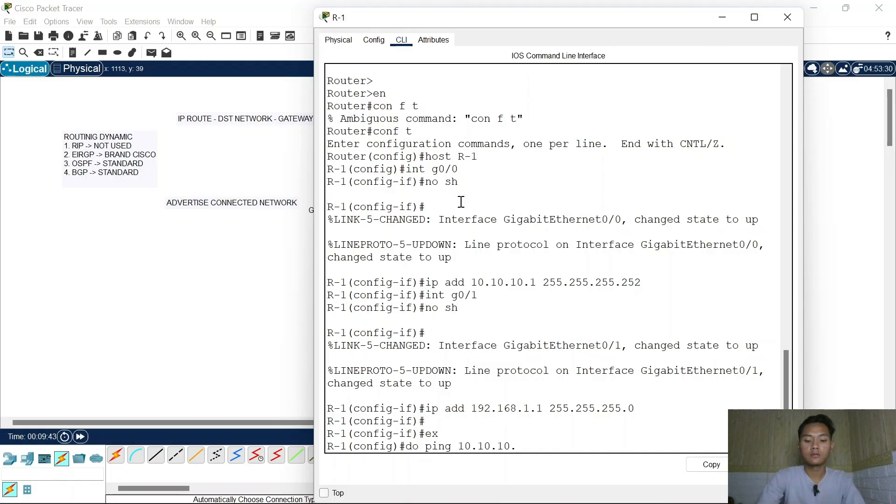
{"action": "type", "text": "2"}
{"action": "key", "text": "Return"}
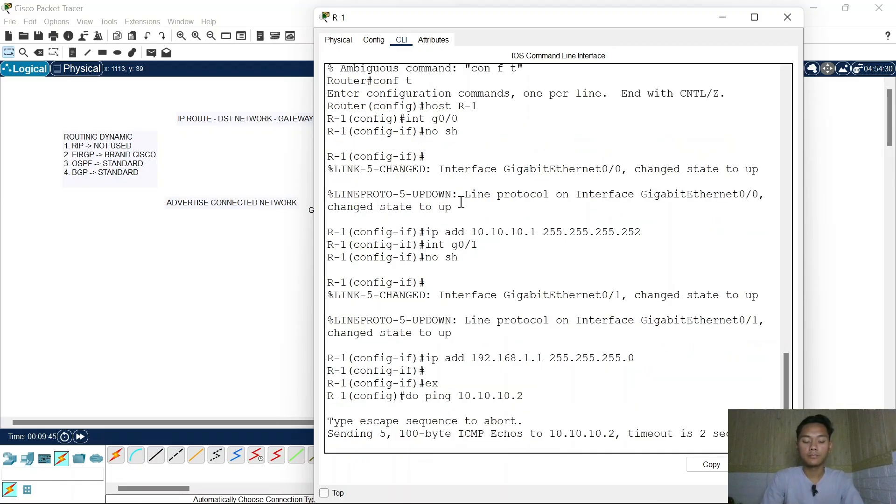
{"action": "key", "text": "Up"}
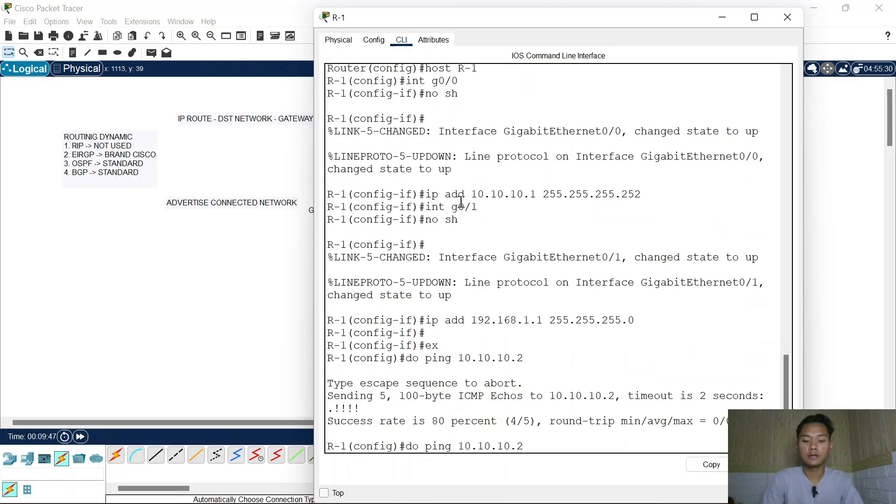
{"action": "key", "text": "Return"}
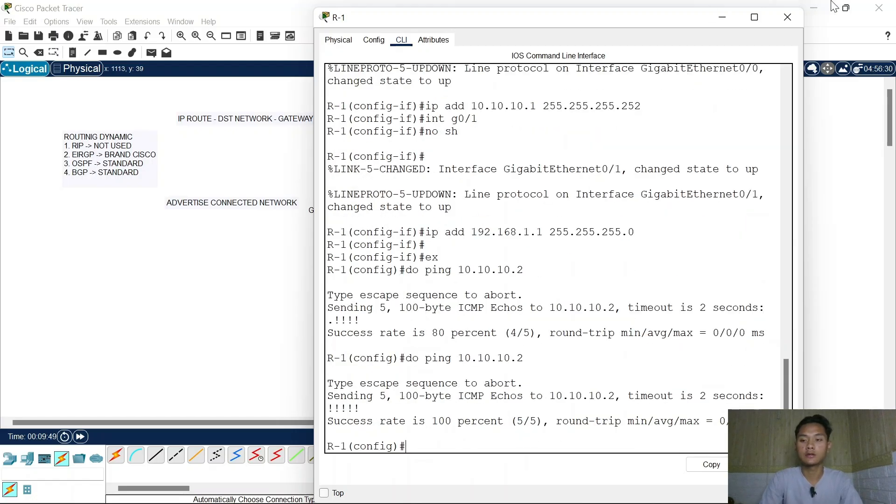
{"action": "left_click", "coordinate": [793, 21]}
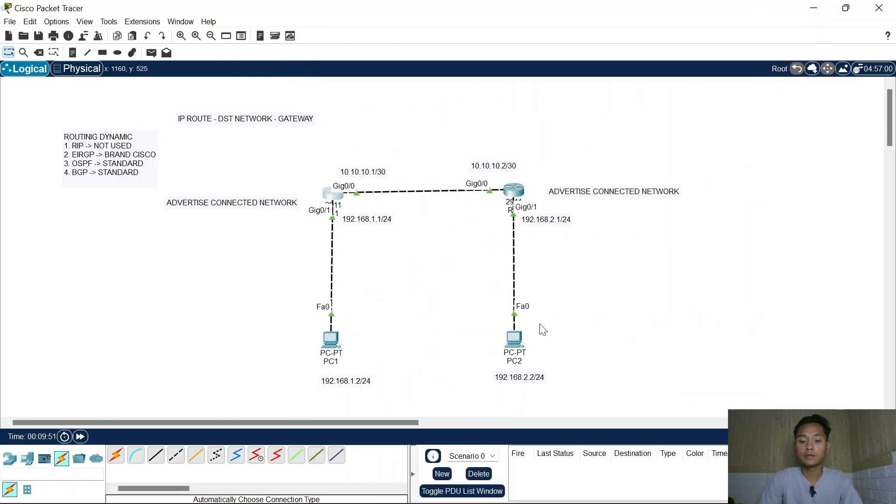
- Ping the gateway 192.168.2.1 from PC2's Command Prompt, review the replies, and close the PC2 window
{"action": "left_click", "coordinate": [514, 339]}
{"action": "left_click", "coordinate": [639, 82]}
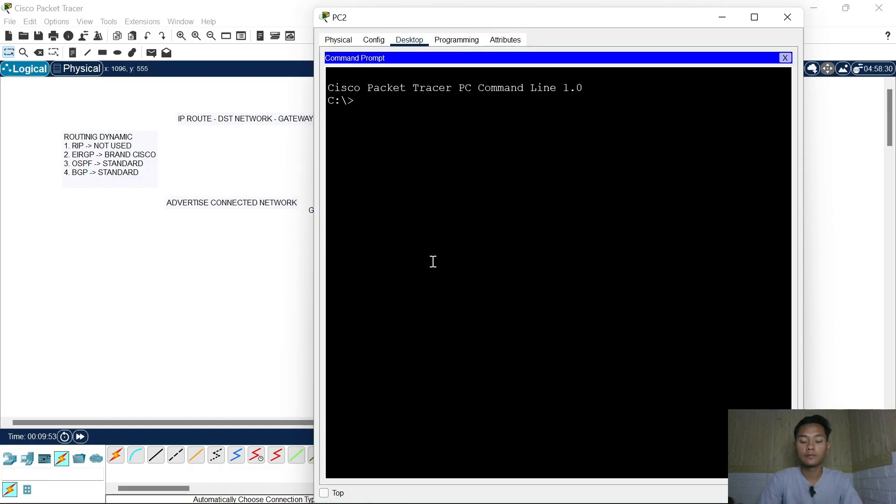
{"action": "type", "text": "p"}
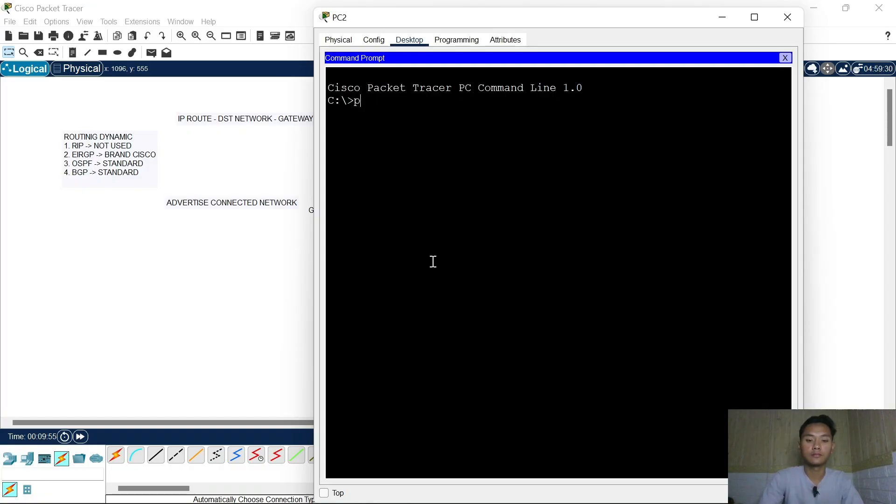
{"action": "type", "text": "ong 192.168.2.1"}
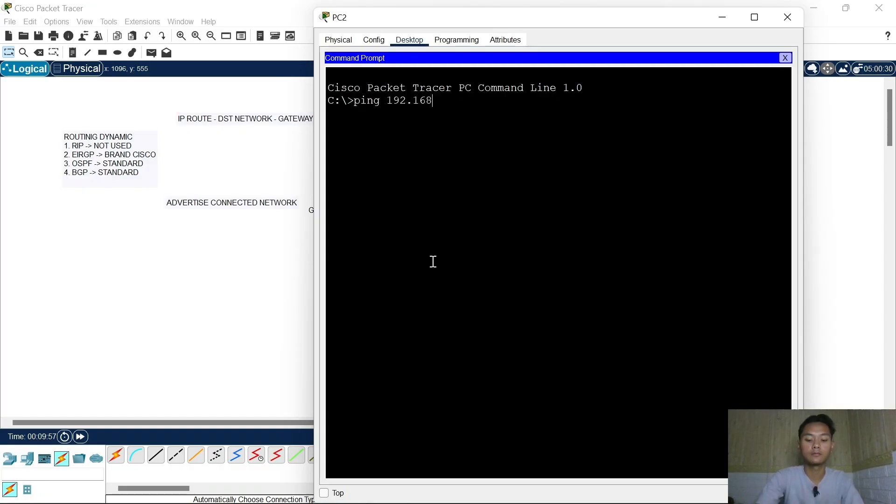
{"action": "key", "text": "Return"}
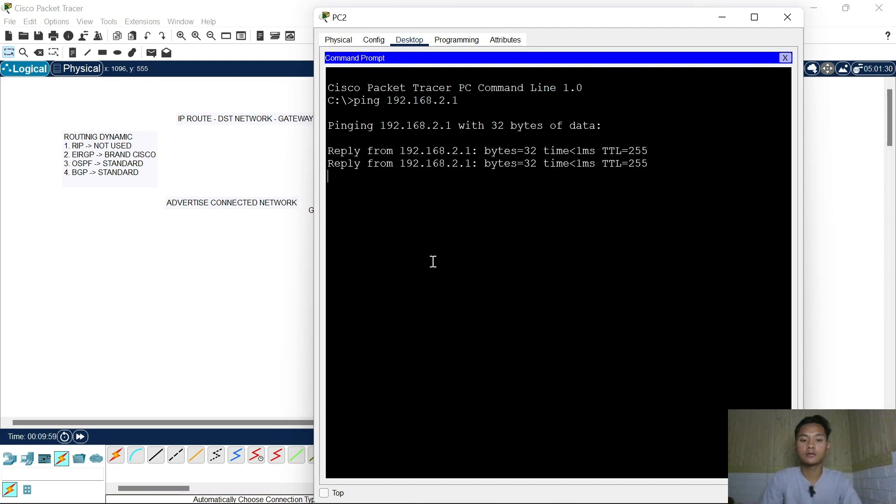
{"action": "left_click_drag", "start_coordinate": [653, 178], "coordinate": [524, 151]}
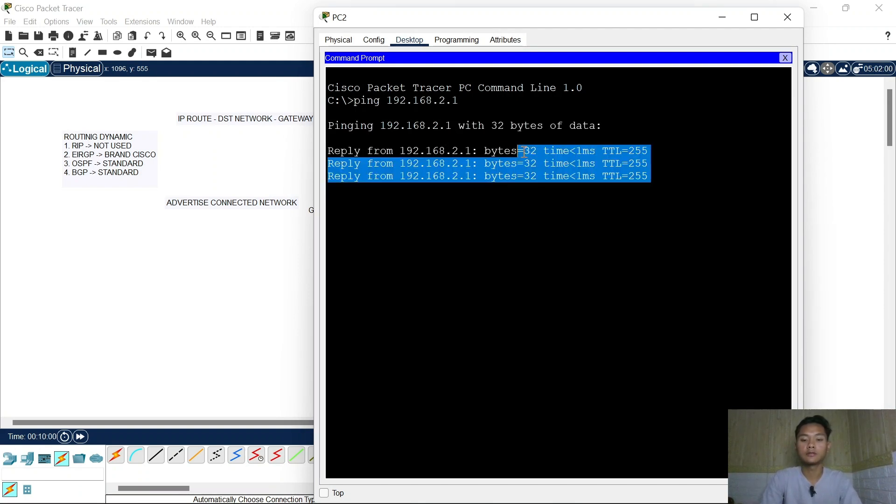
{"action": "left_click", "coordinate": [787, 17]}
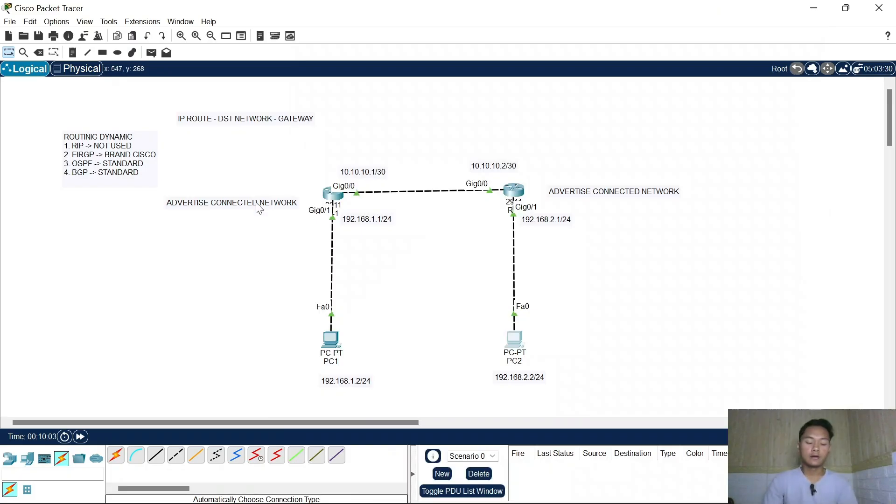
- Move the two ADVERTISE CONNECTED NETWORK notes onto the router-to-PC links, one below each router's LAN address label
{"action": "left_click_drag", "start_coordinate": [259, 208], "coordinate": [348, 252]}
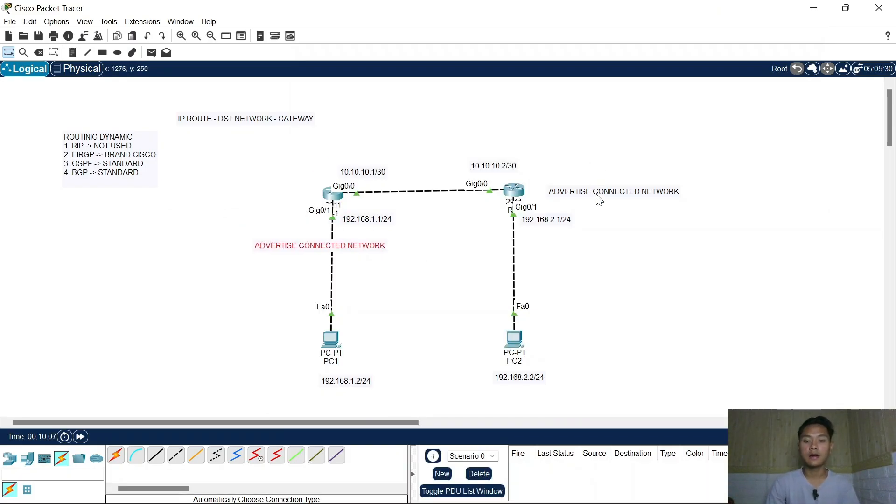
{"action": "left_click_drag", "start_coordinate": [597, 197], "coordinate": [507, 240]}
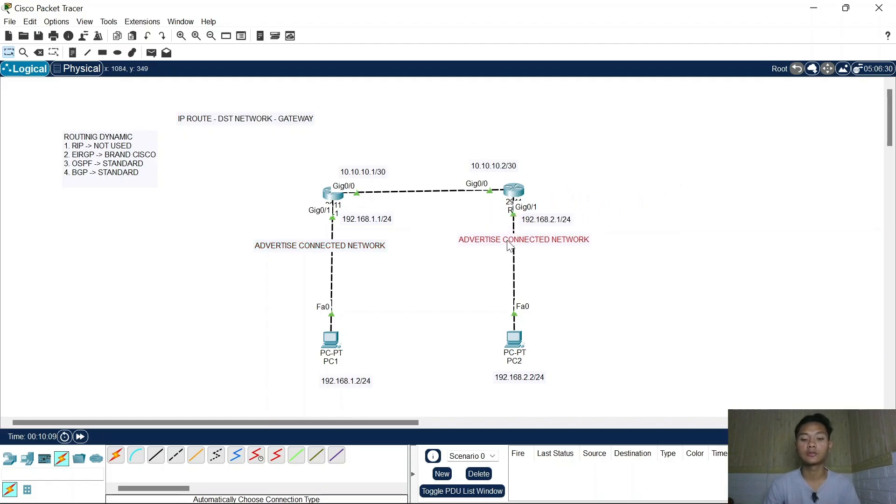
{"action": "left_click", "coordinate": [665, 188]}
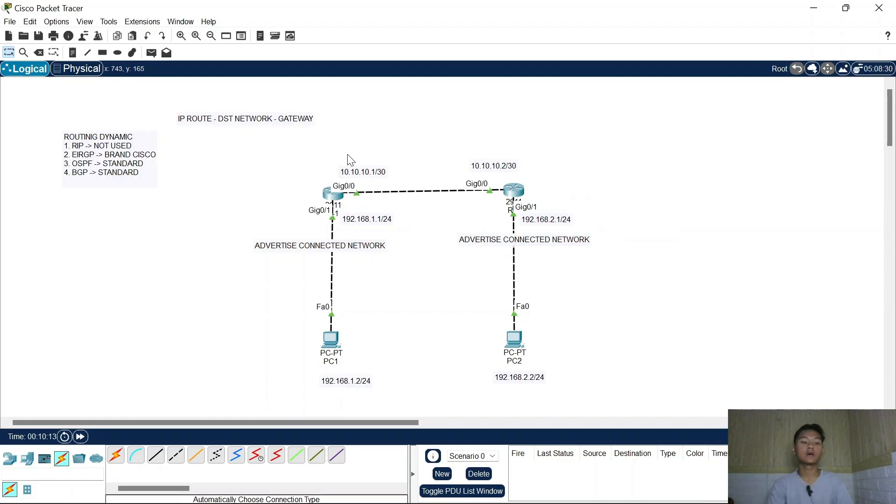
- Add a note reading ROUTING DYNAMIC - EIGRP and centre it above the link between the two routers
{"action": "key", "text": "n"}
{"action": "left_click", "coordinate": [407, 134]}
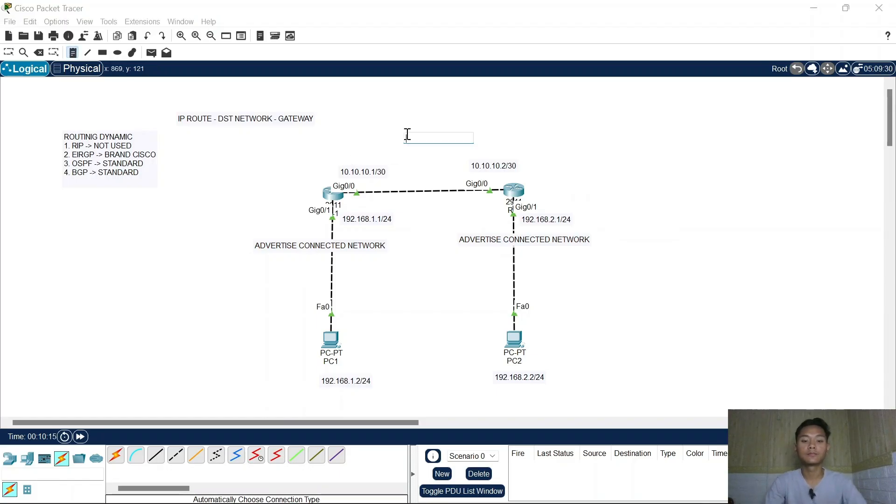
{"action": "type", "text": "rou"}
{"action": "key", "text": "ctrl+a"}
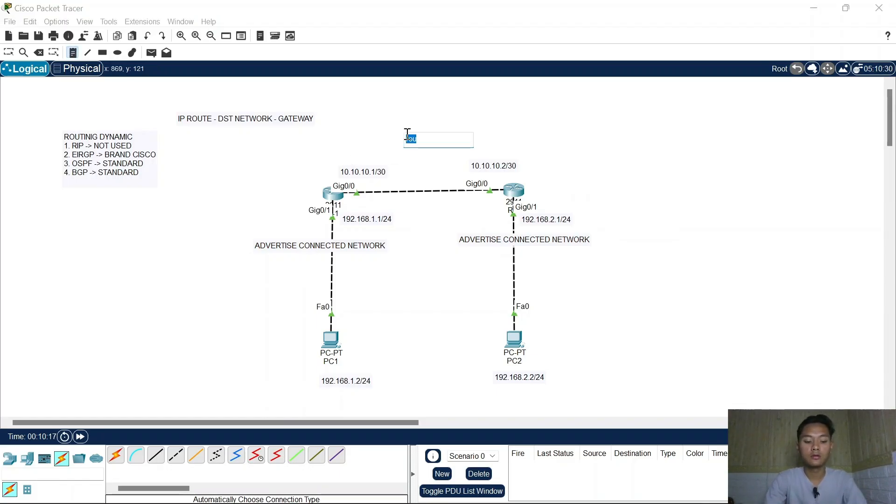
{"action": "type", "text": "ROURI"}
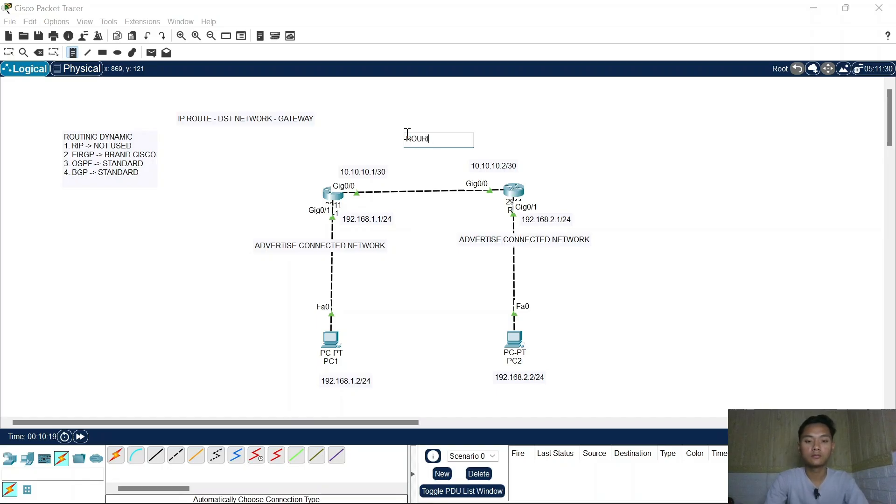
{"action": "key", "text": "BackSpace"}
{"action": "key", "text": "BackSpace"}
{"action": "type", "text": "TING DYNAMI"}
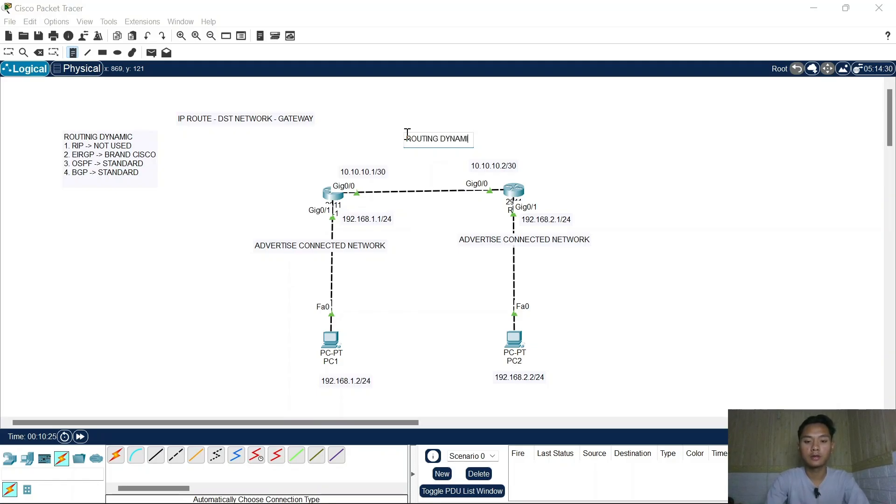
{"action": "type", "text": "C - E"}
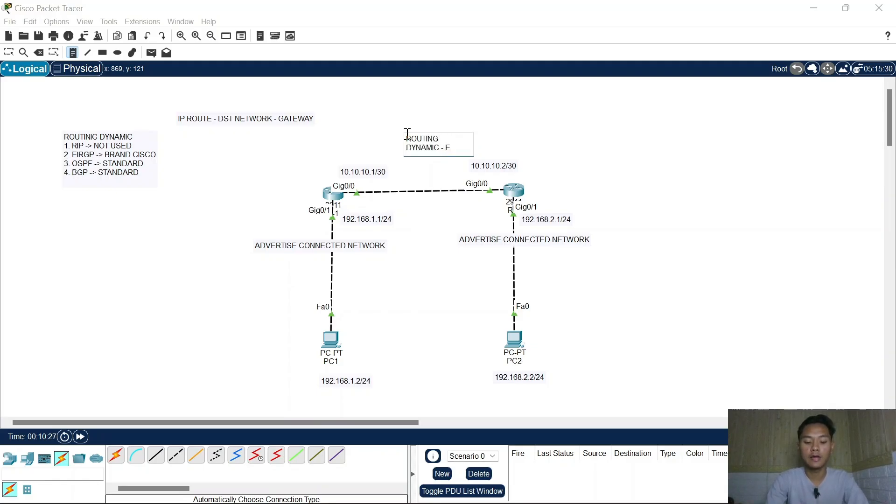
{"action": "type", "text": "IGRP"}
{"action": "key", "text": "Escape"}
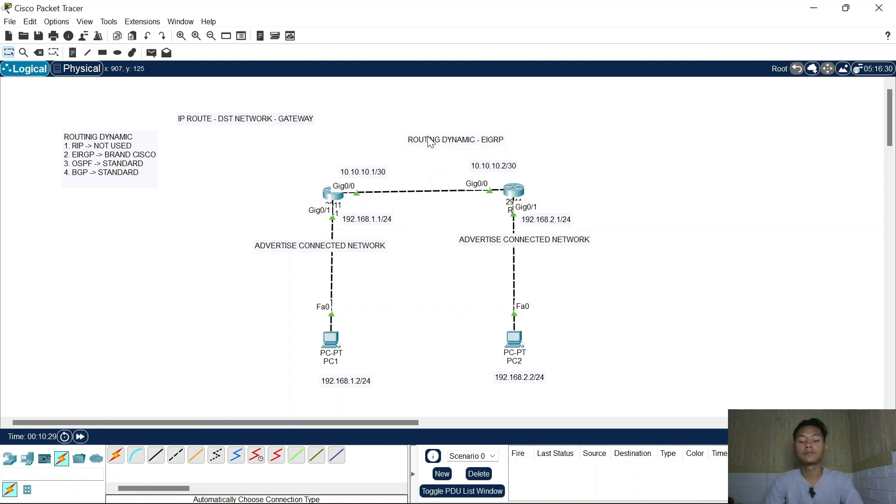
{"action": "left_click_drag", "start_coordinate": [448, 142], "coordinate": [413, 151]}
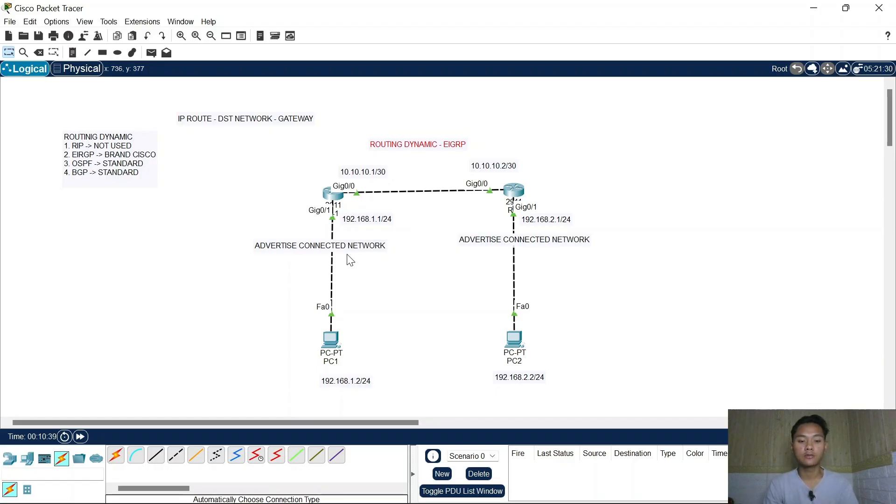
- Add a note reading MEMPROMOSIKAN IP NETWORK DI ROUTER ITU SENDIRI and position it across the two router-to-PC links, below the ADVERTISE CONNECTED NETWORK notes
{"action": "key", "text": "n"}
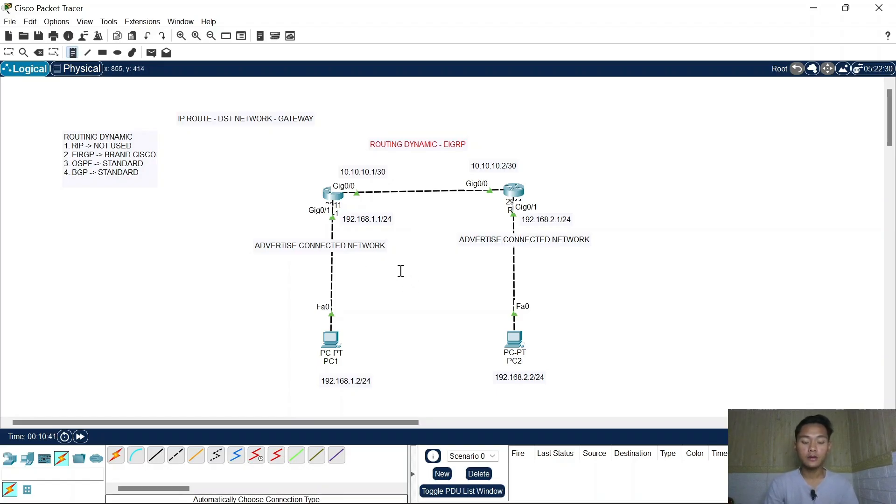
{"action": "left_click", "coordinate": [400, 272]}
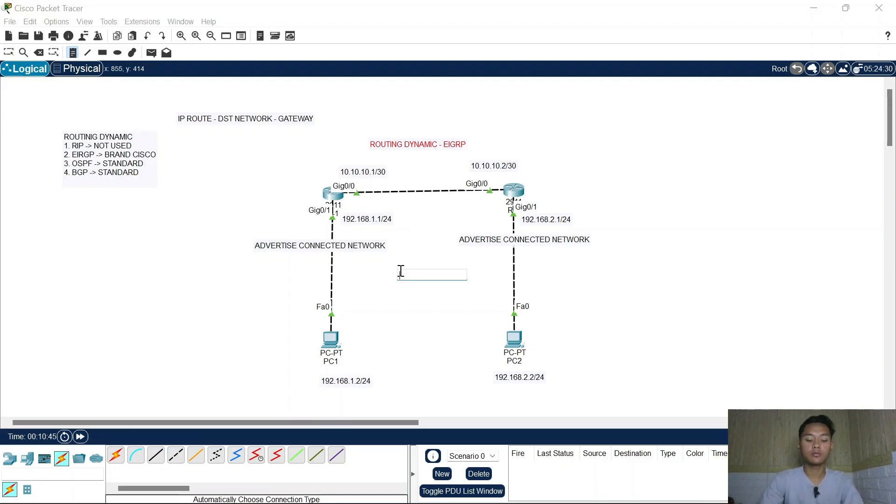
{"action": "type", "text": "MEMP"}
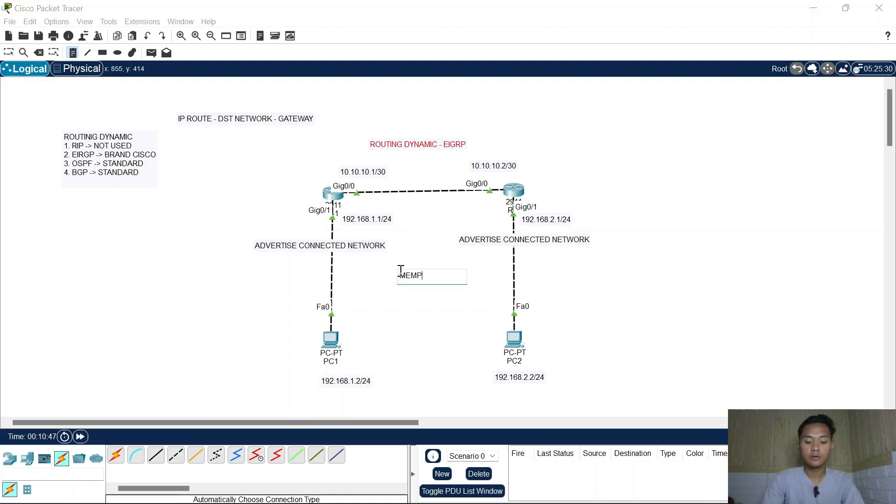
{"action": "type", "text": "ROMOSIKAN"}
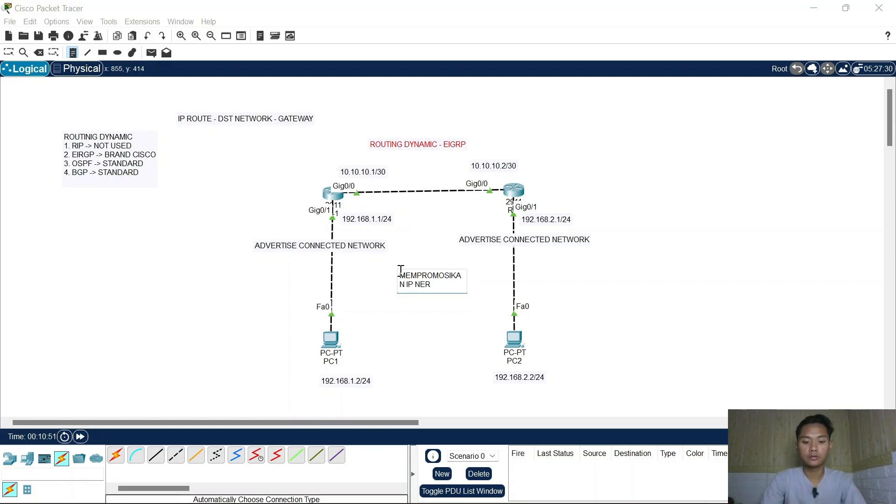
{"action": "type", "text": "IP NETWORK DI"}
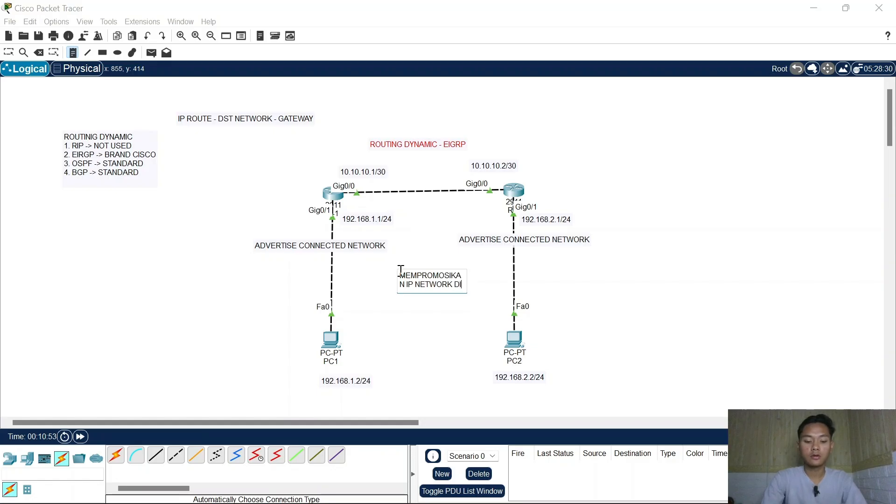
{"action": "type", "text": " ROUTER ITU"}
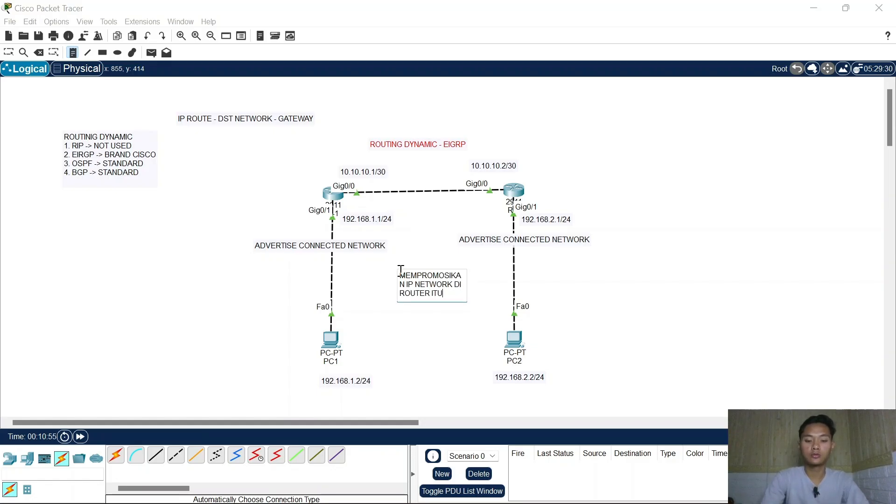
{"action": "type", "text": " SENDI"}
{"action": "type", "text": "RI"}
{"action": "key", "text": "Escape"}
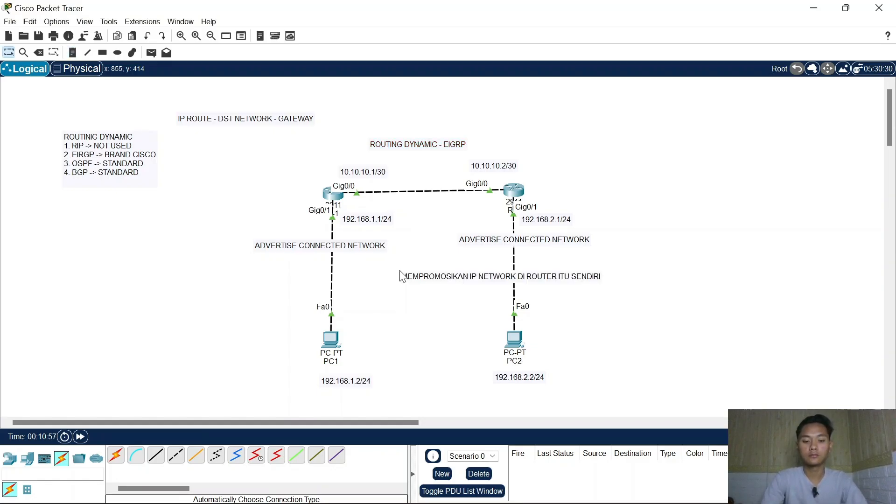
{"action": "left_click_drag", "start_coordinate": [405, 288], "coordinate": [359, 281]}
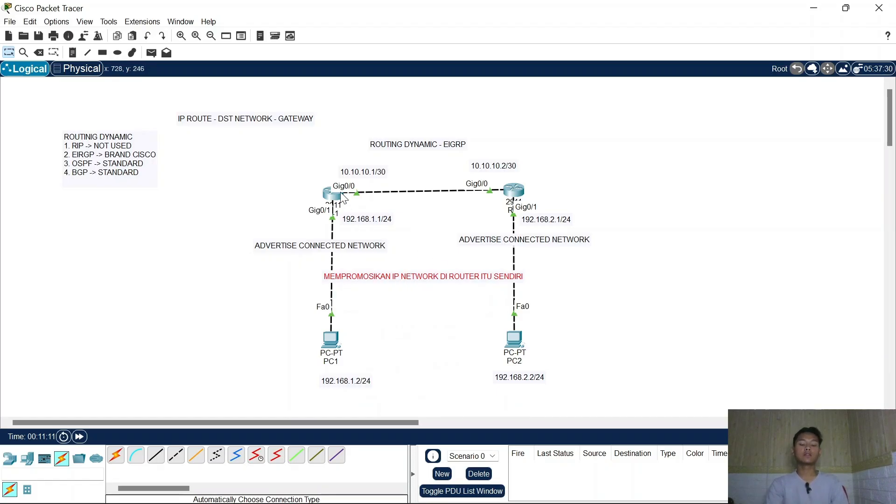
- Open R-1's command line and display its routing table with do sh ip route
{"action": "mouse_move", "coordinate": [336, 206]}
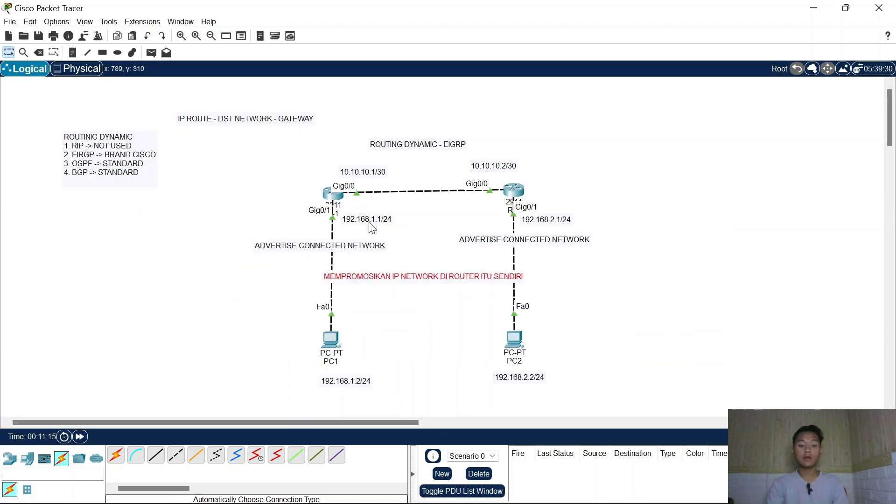
{"action": "left_click", "coordinate": [340, 201]}
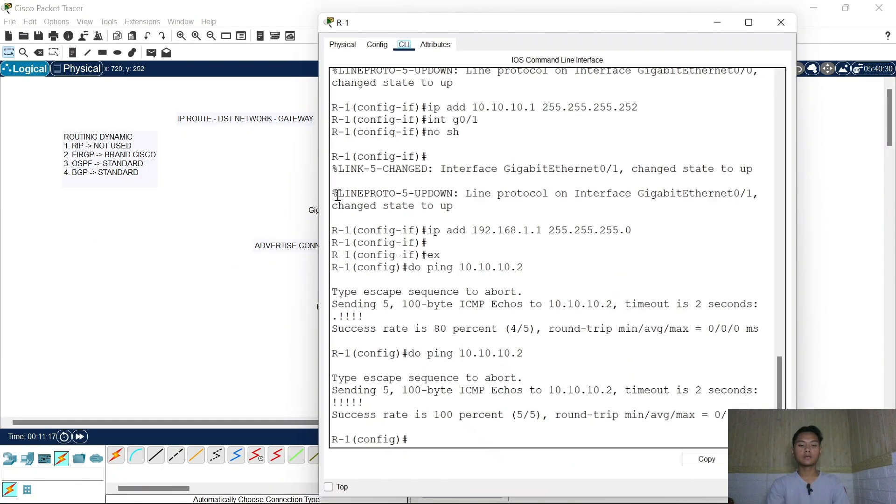
{"action": "key", "text": "Return"}
{"action": "type", "text": "DO"}
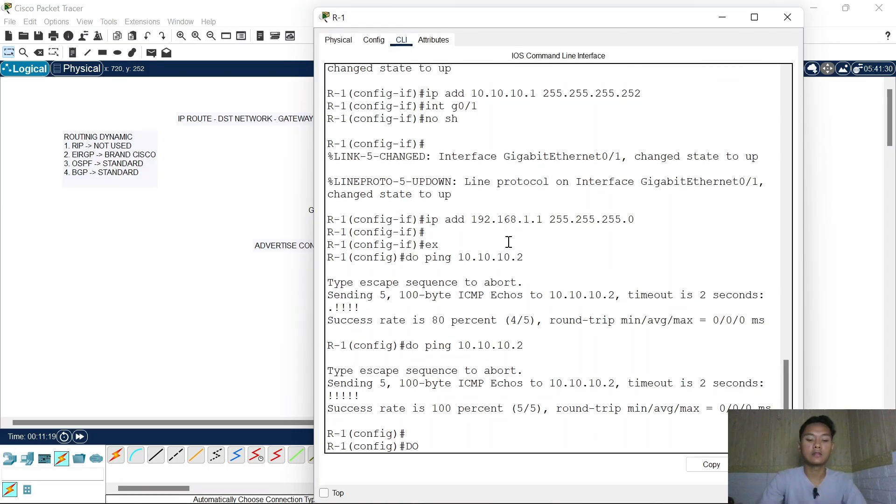
{"action": "key", "text": "BackSpace"}
{"action": "key", "text": "BackSpace"}
{"action": "type", "text": "DO SH"}
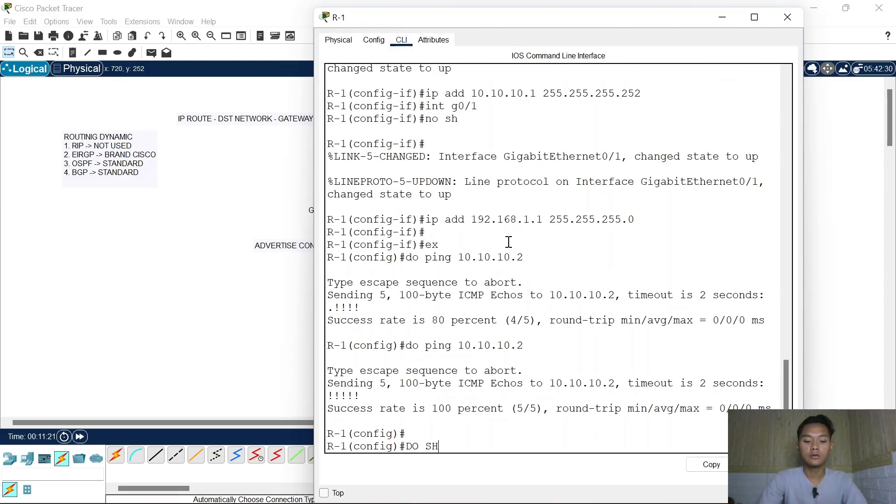
{"action": "key", "text": "BackSpace"}
{"action": "key", "text": "BackSpace"}
{"action": "key", "text": "BackSpace"}
{"action": "key", "text": "BackSpace"}
{"action": "type", "text": "do sh ip route"}
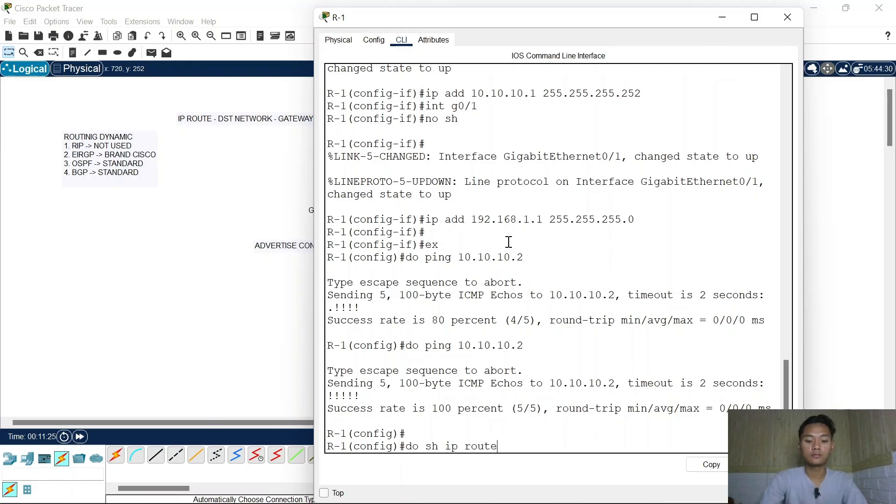
{"action": "key", "text": "Return"}
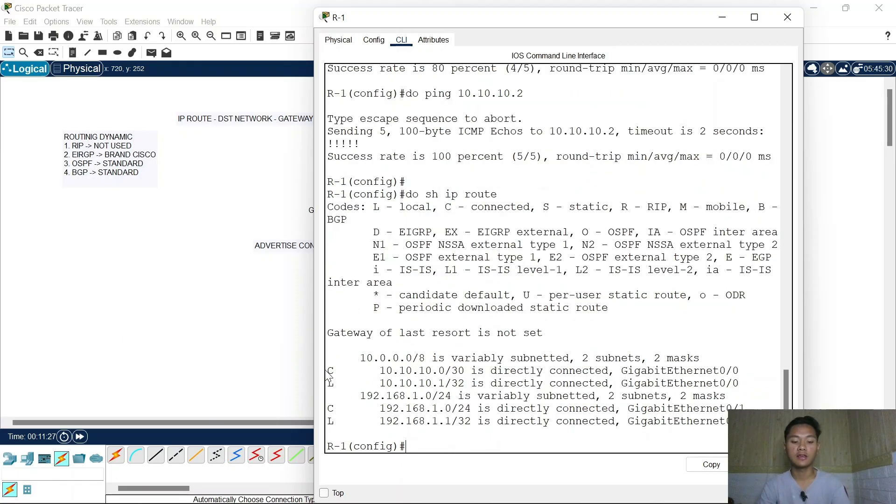
- Examine the directly connected (C) network entries for both Gigabit interfaces in R-1's routing table, and minimise the router's window
{"action": "left_click_drag", "start_coordinate": [330, 371], "coordinate": [342, 371]}
{"action": "left_click", "coordinate": [378, 376]}
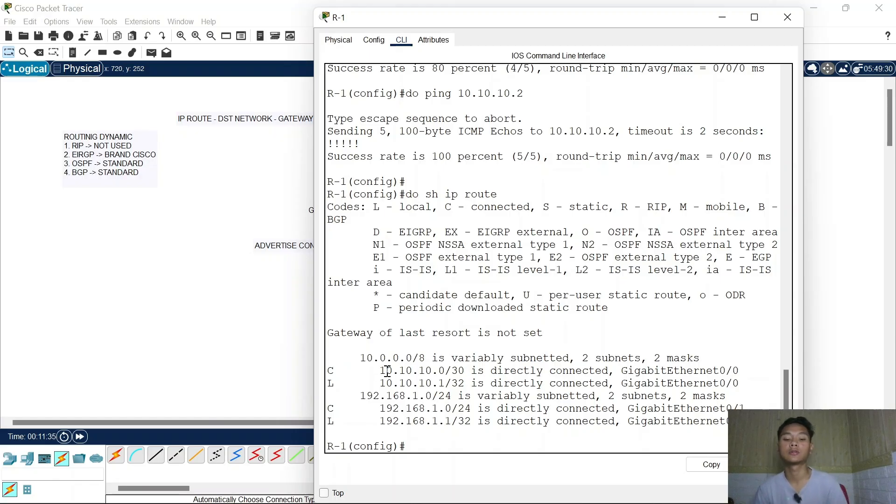
{"action": "left_click_drag", "start_coordinate": [380, 371], "coordinate": [459, 371]}
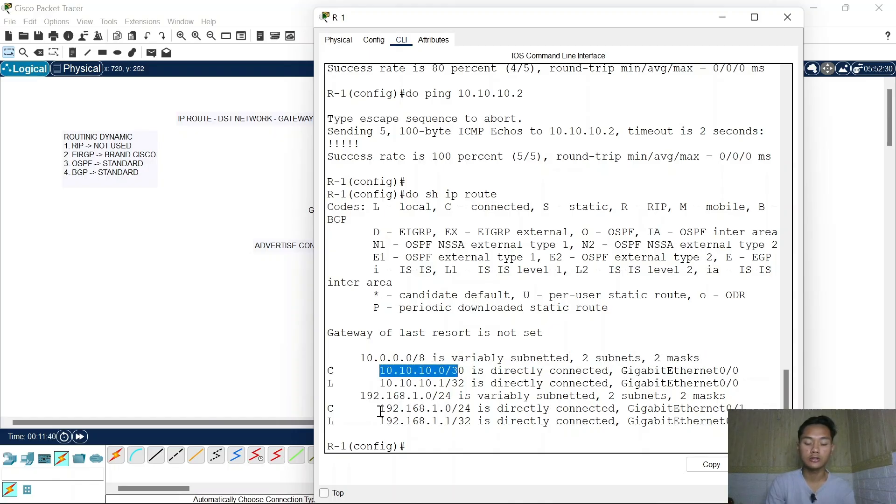
{"action": "left_click_drag", "start_coordinate": [381, 409], "coordinate": [446, 408]}
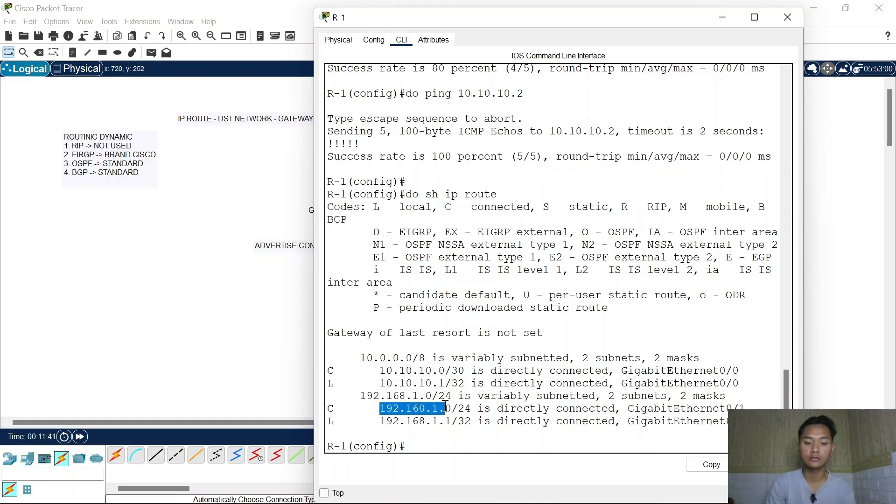
{"action": "left_click", "coordinate": [722, 18]}
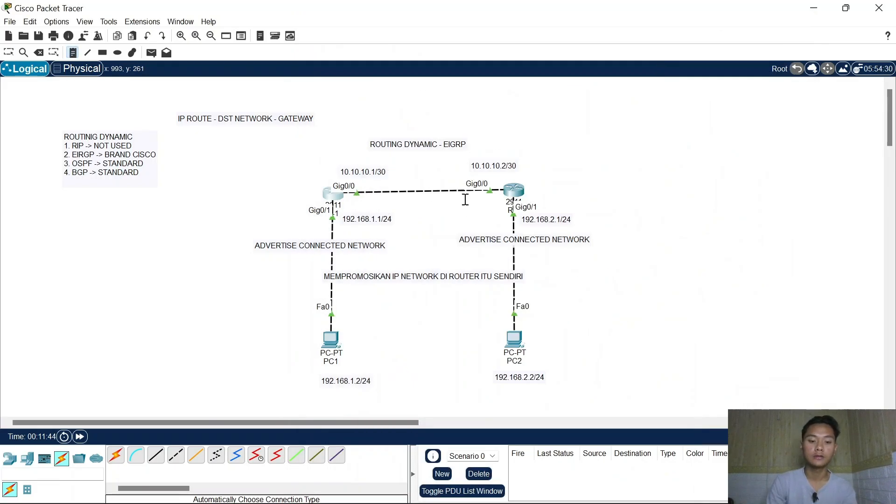
- Add a three-line note beside R-1 reading ADVERTISE:, 10.10.10.0/30 and 192.168.1.0/24
{"action": "left_click", "coordinate": [264, 171]}
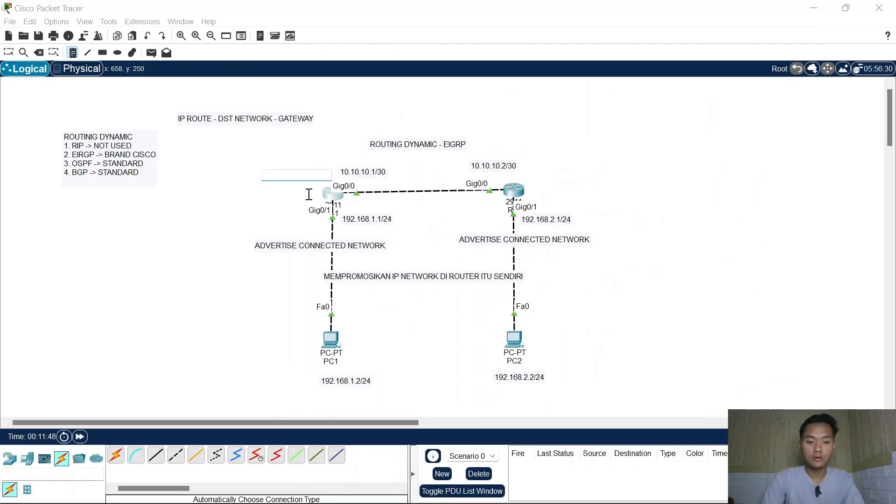
{"action": "type", "text": "adv"}
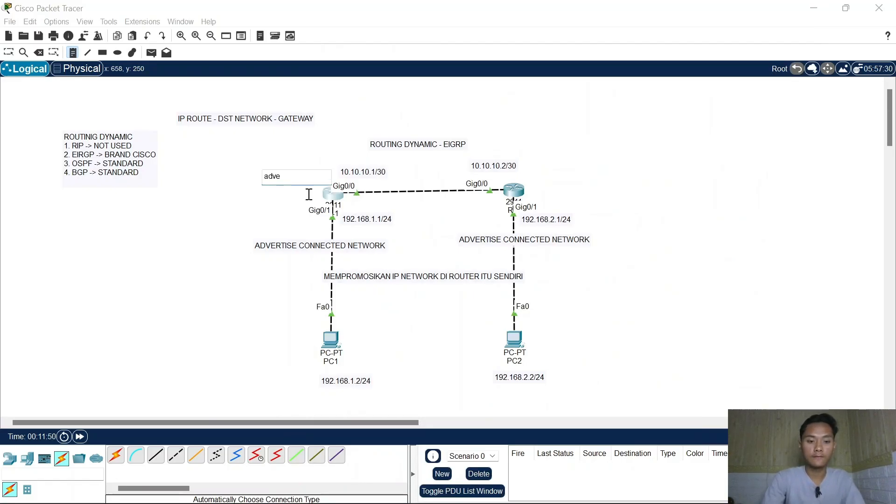
{"action": "type", "text": "e"}
{"action": "key", "text": "ctrl+a"}
{"action": "type", "text": "ADV"}
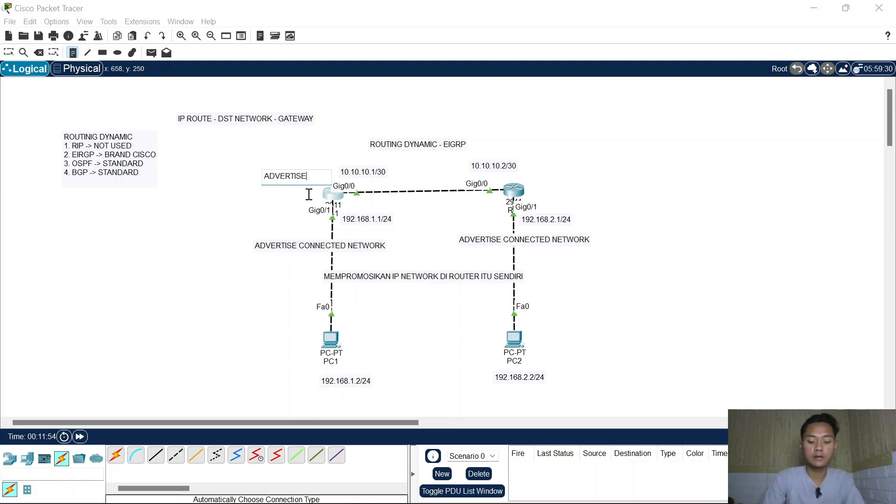
{"action": "type", "text": "ERTISE:"}
{"action": "key", "text": "Return"}
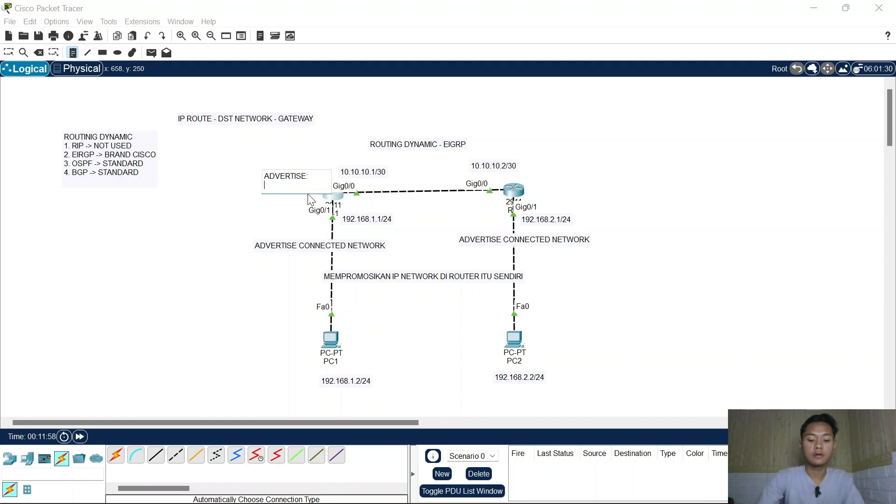
{"action": "type", "text": "10.10.10.0"}
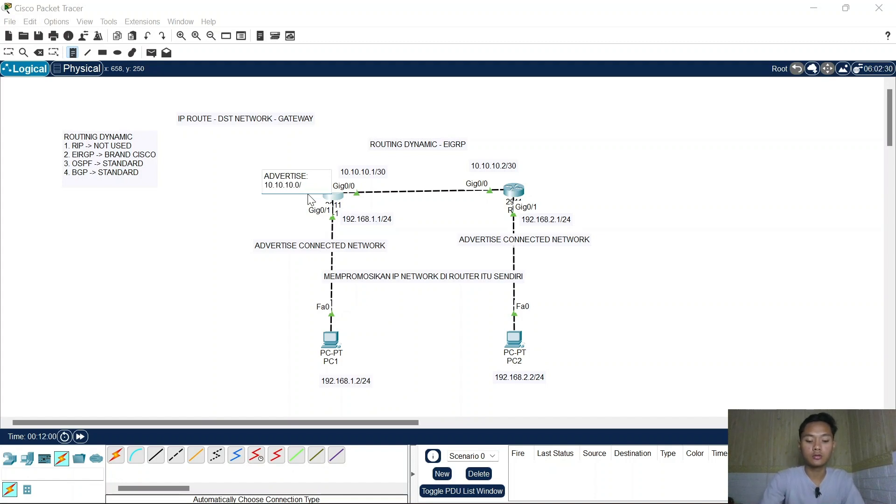
{"action": "type", "text": "/30"}
{"action": "key", "text": "Return"}
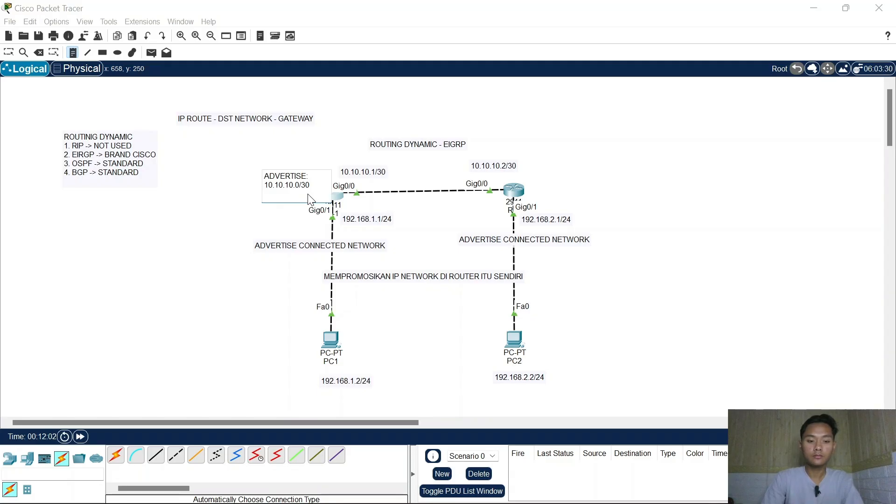
{"action": "type", "text": "192.168.1"}
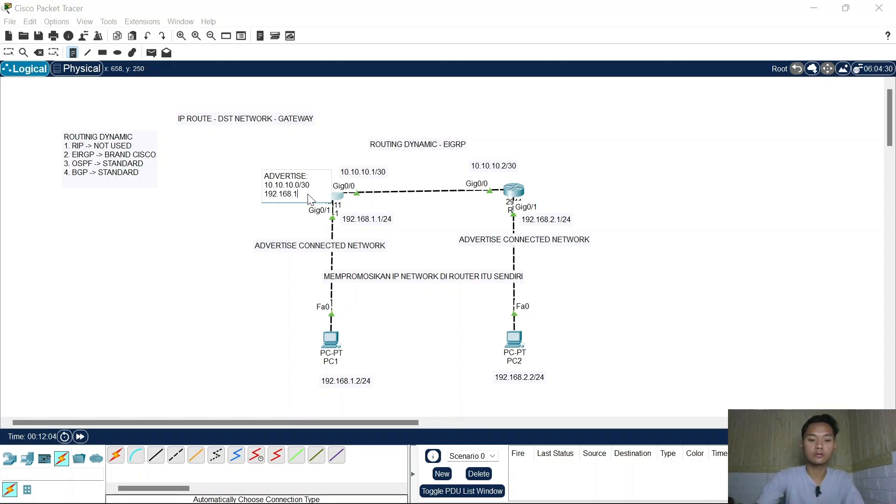
{"action": "type", "text": ".0/2"}
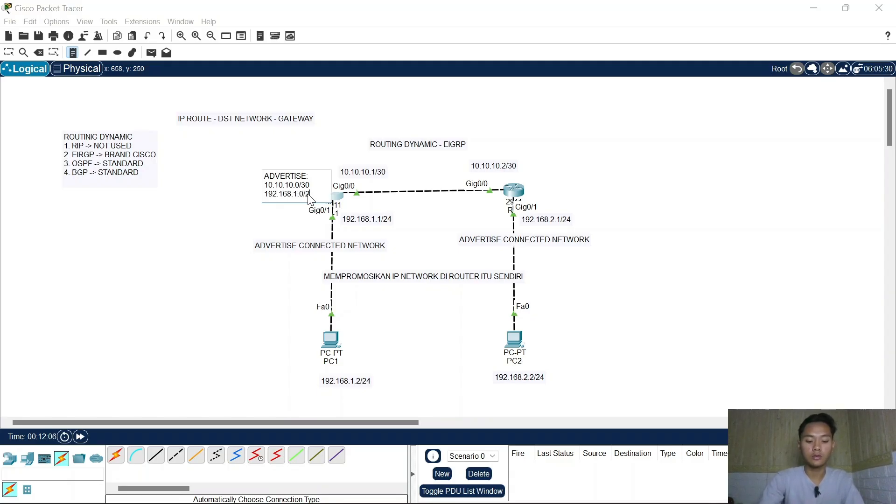
{"action": "type", "text": "4"}
{"action": "key", "text": "Escape"}
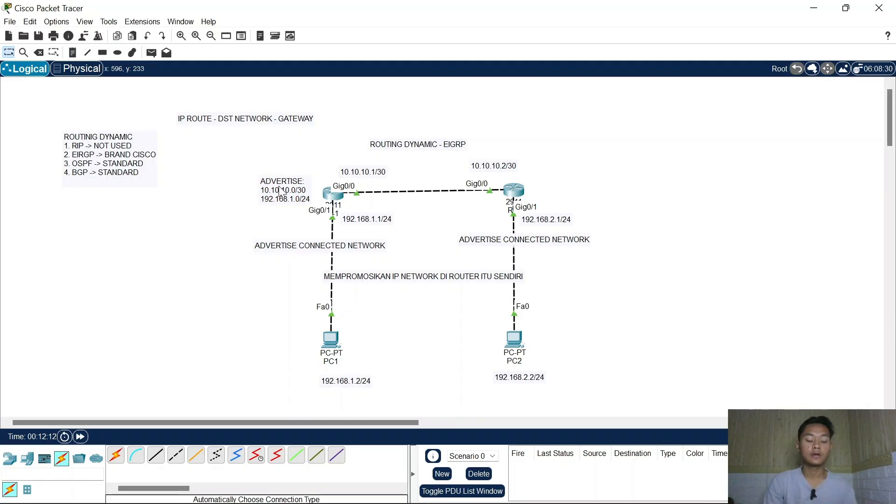
- Paste a copy of R-1's ADVERTISE note beside R-2, and display R-2's routing table with do sh ip route
{"action": "key", "text": "ctrl+v"}
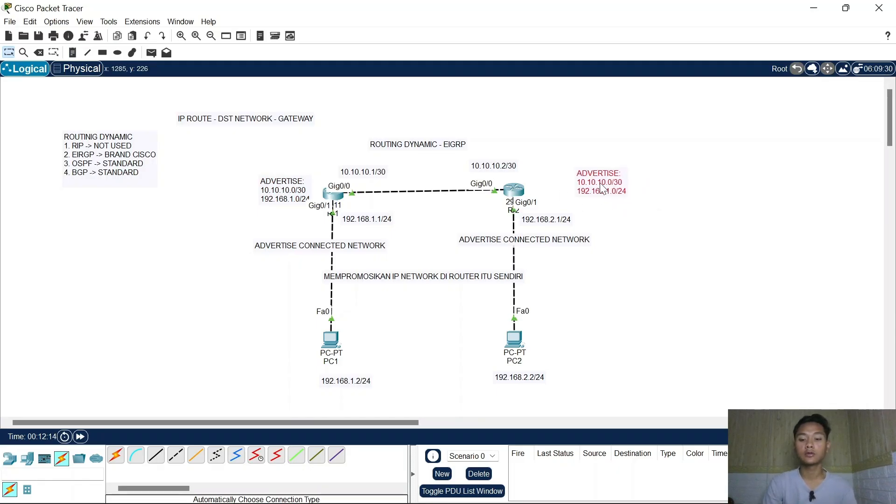
{"action": "left_click", "coordinate": [515, 196]}
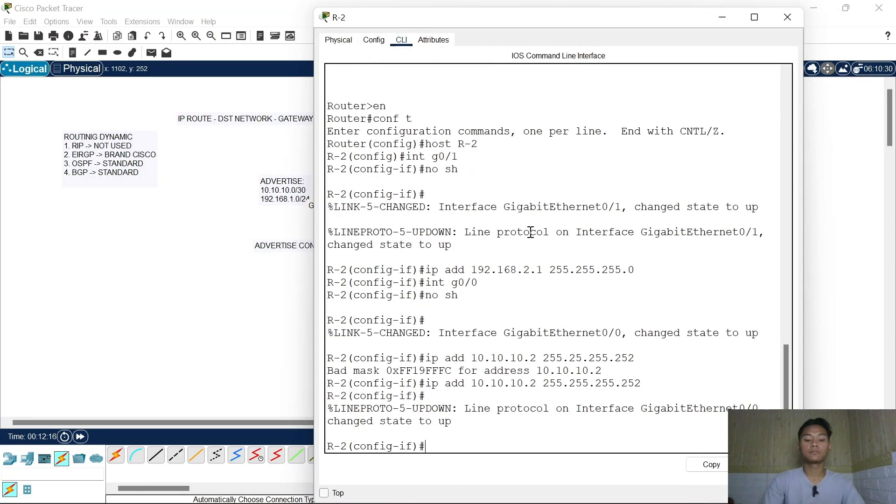
{"action": "type", "text": "ex"}
{"action": "key", "text": "Return"}
{"action": "type", "text": "do sh "}
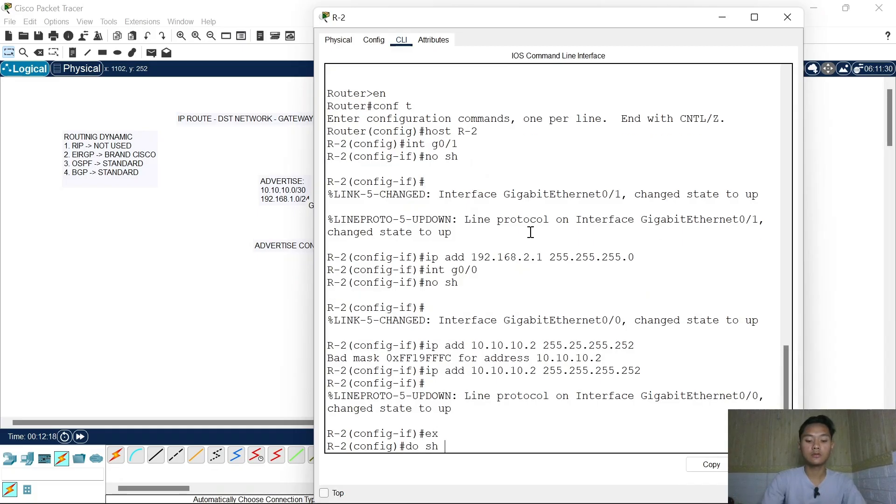
{"action": "type", "text": "ip route"}
{"action": "key", "text": "Return"}
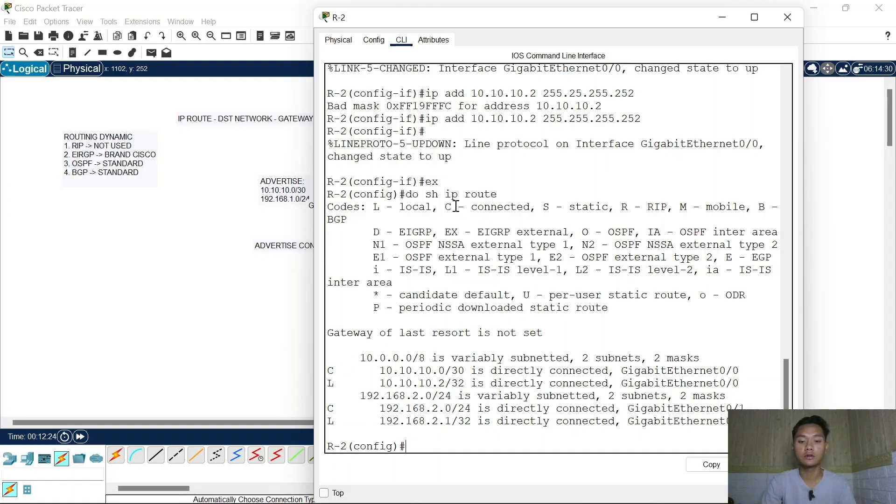
- Examine the connected (C) and local (L) codes and their entries in R-2's routing table, and minimise the router's window
{"action": "left_click_drag", "start_coordinate": [453, 206], "coordinate": [517, 207]}
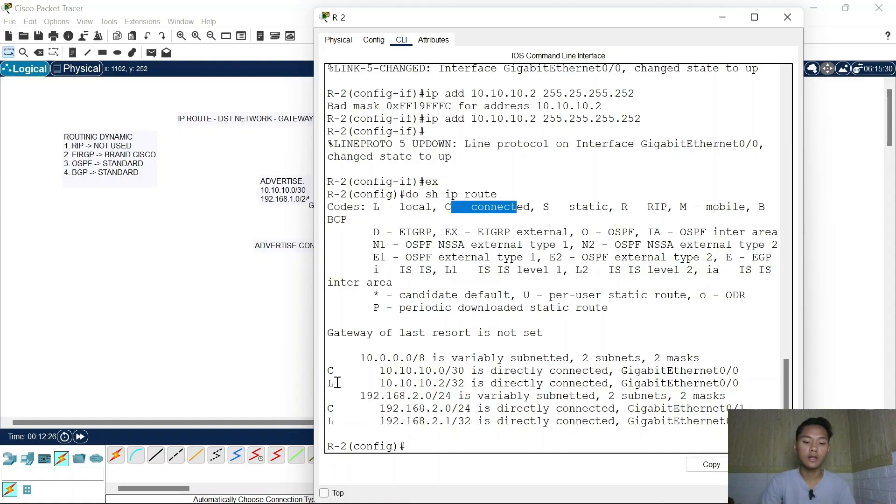
{"action": "left_click_drag", "start_coordinate": [393, 206], "coordinate": [425, 207]}
{"action": "left_click_drag", "start_coordinate": [329, 368], "coordinate": [451, 370]}
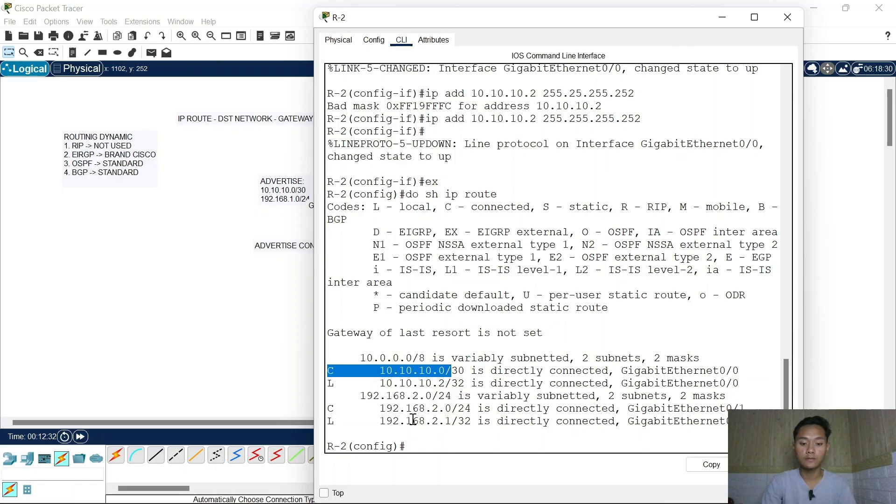
{"action": "left_click_drag", "start_coordinate": [400, 422], "coordinate": [432, 421]}
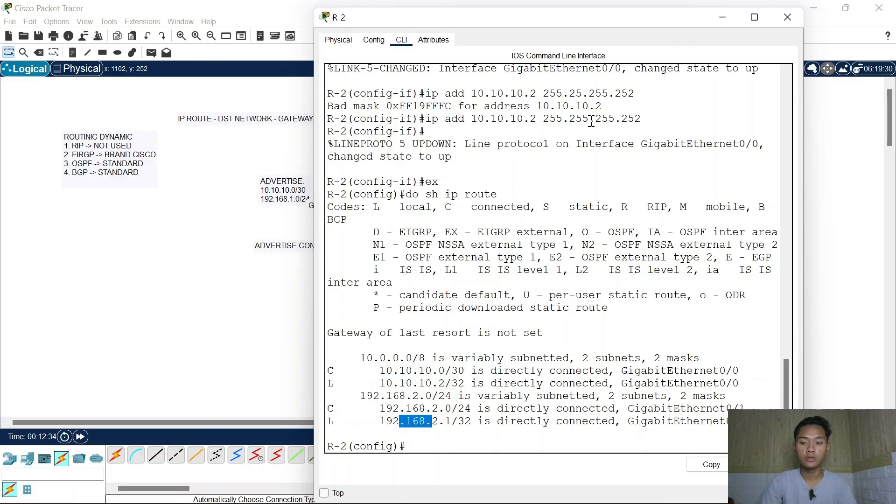
{"action": "left_click", "coordinate": [720, 19]}
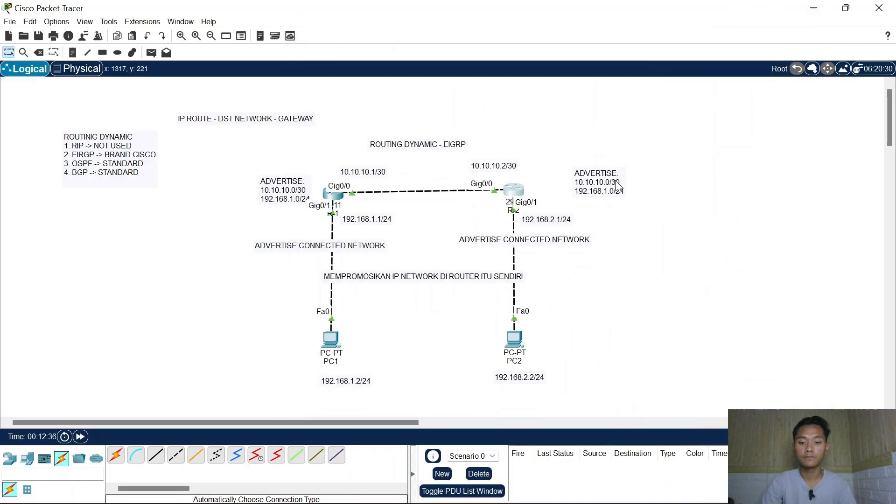
- Change the last line of the ADVERTISE note beside R-2 to 192.168.2.0/24
{"action": "double_click", "coordinate": [615, 181]}
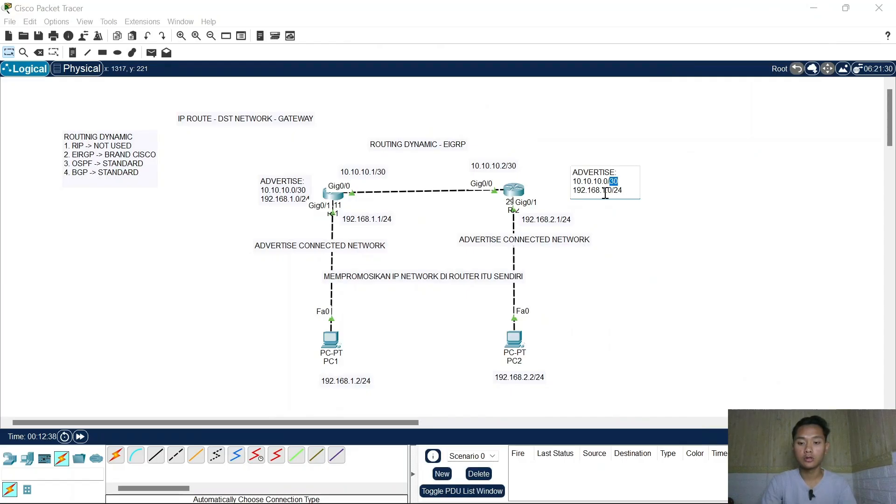
{"action": "left_click", "coordinate": [605, 193]}
{"action": "key", "text": "BackSpace"}
{"action": "type", "text": "2"}
{"action": "key", "text": "Return"}
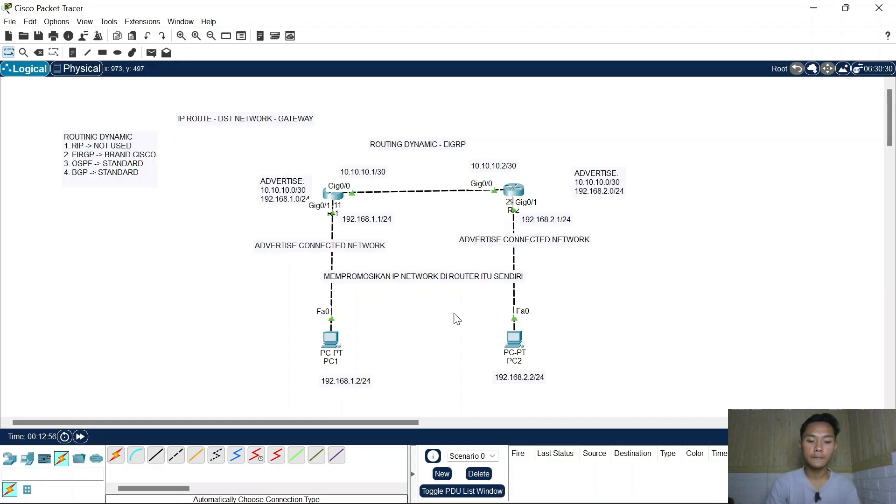
- Open R-1's command line, list the available routing protocols with router ?, and examine the bgp, eigrp, ospf and rip entries
{"action": "left_click", "coordinate": [333, 205]}
{"action": "key", "text": "Return"}
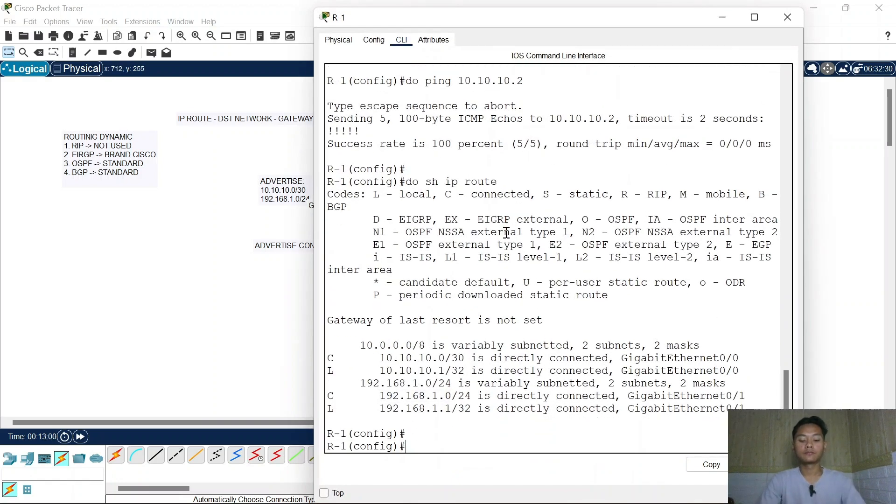
{"action": "type", "text": "r"}
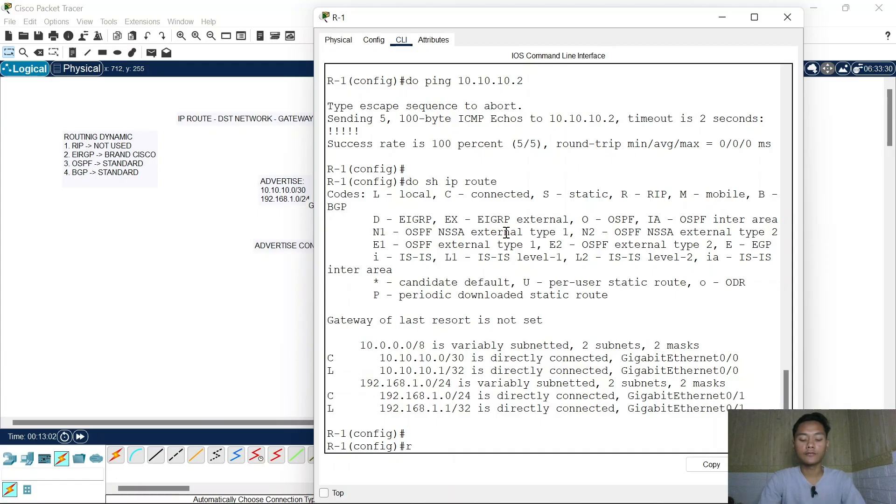
{"action": "type", "text": "ou"}
{"action": "key", "text": "Tab"}
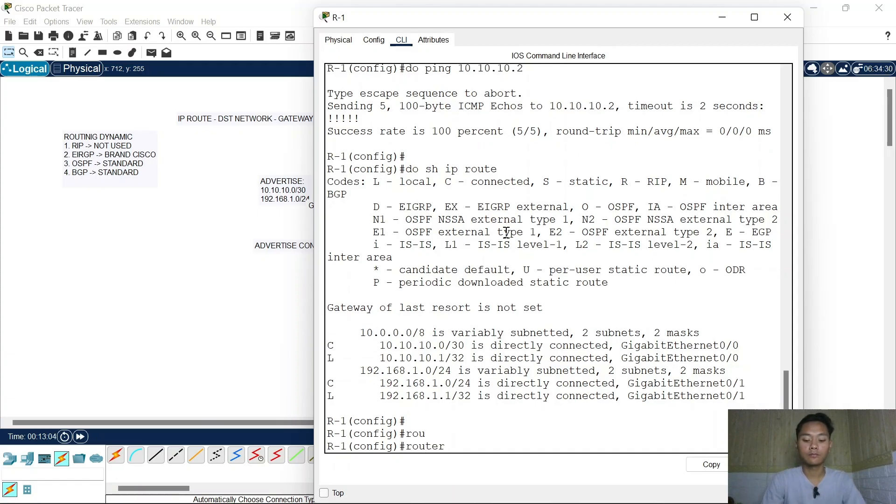
{"action": "type", "text": "?"}
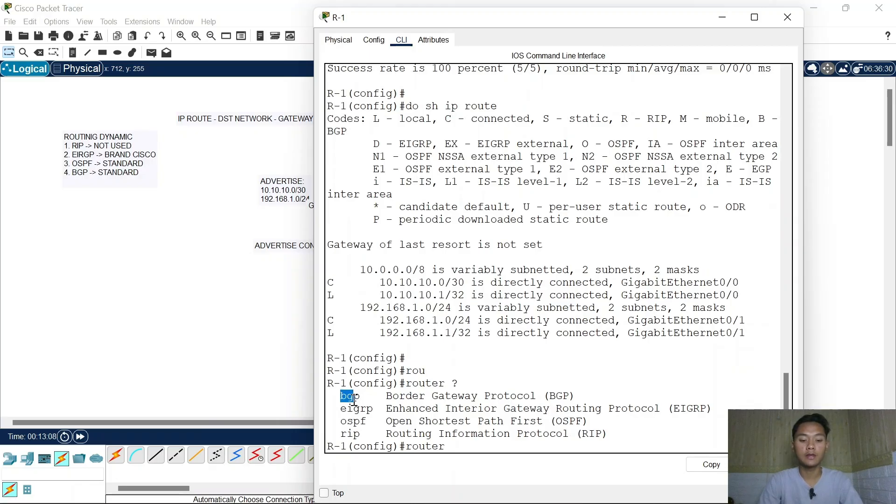
{"action": "left_click_drag", "start_coordinate": [354, 409], "coordinate": [355, 435]}
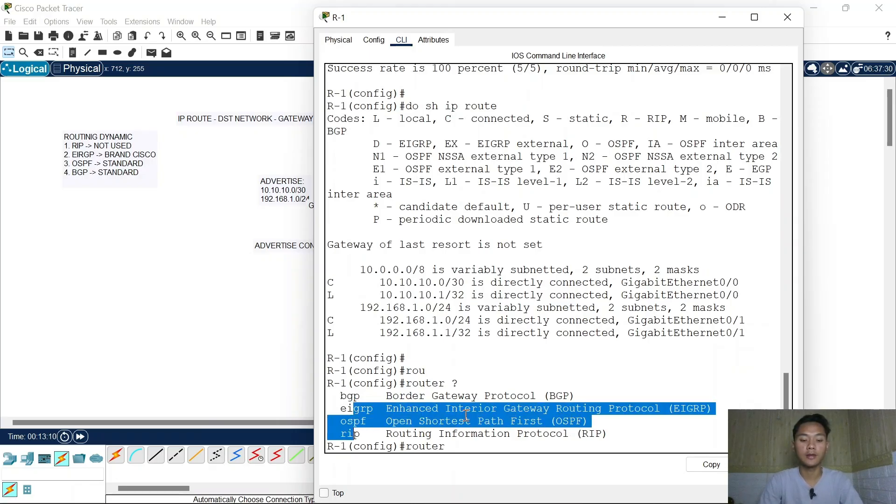
{"action": "left_click", "coordinate": [481, 444]}
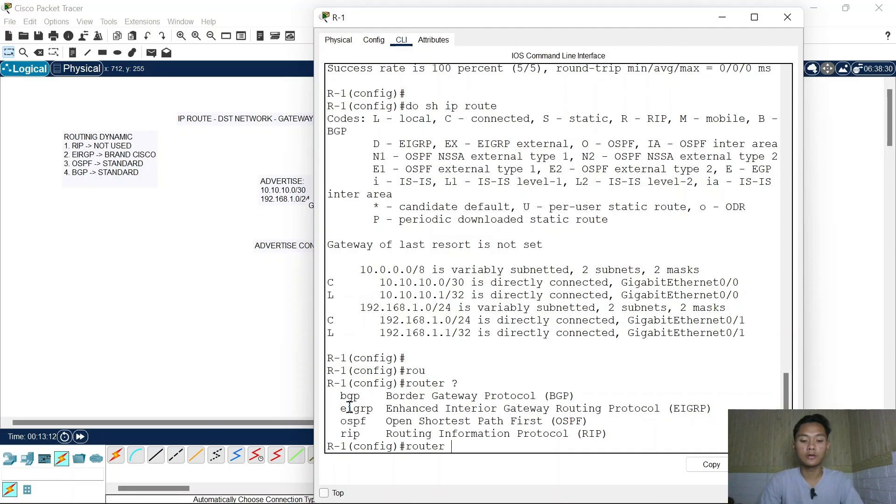
{"action": "left_click_drag", "start_coordinate": [347, 409], "coordinate": [380, 409]}
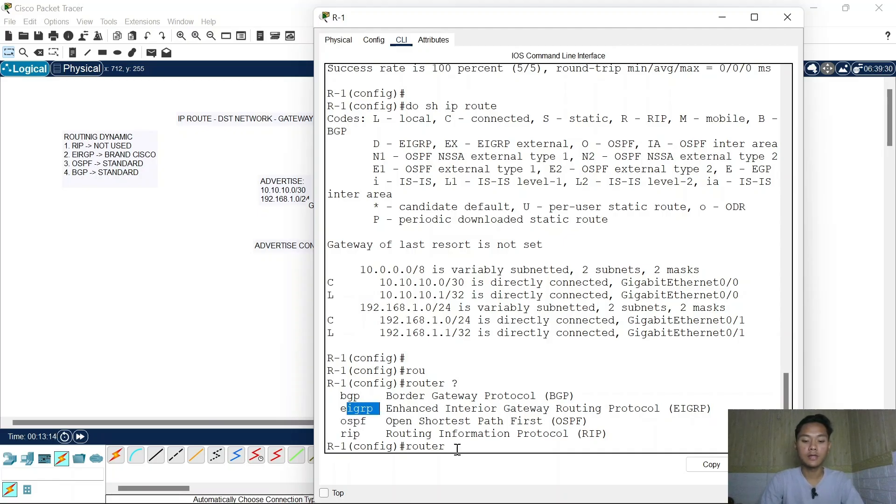
- Query the EIGRP argument with router eigrp ? and examine the allowed range for the autonomous system number
{"action": "left_click", "coordinate": [458, 449]}
{"action": "type", "text": "e"}
{"action": "key", "text": "Tab"}
{"action": "type", "text": "?"}
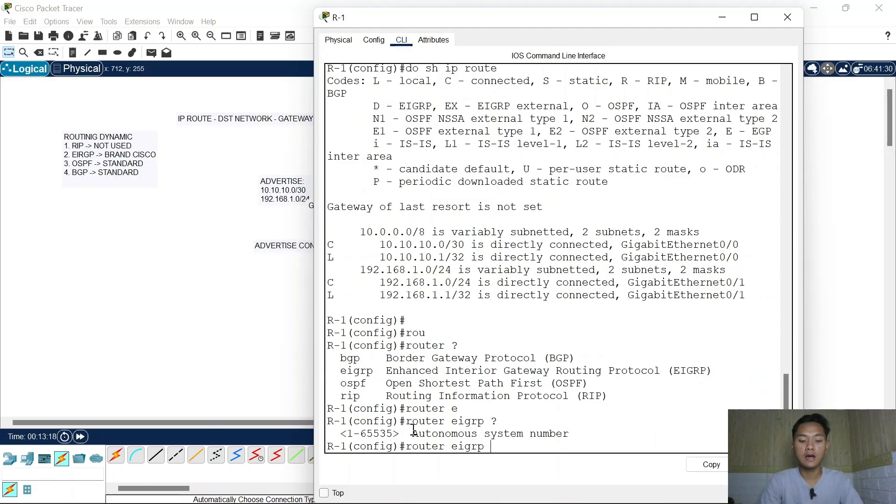
{"action": "left_click_drag", "start_coordinate": [413, 433], "coordinate": [558, 432]}
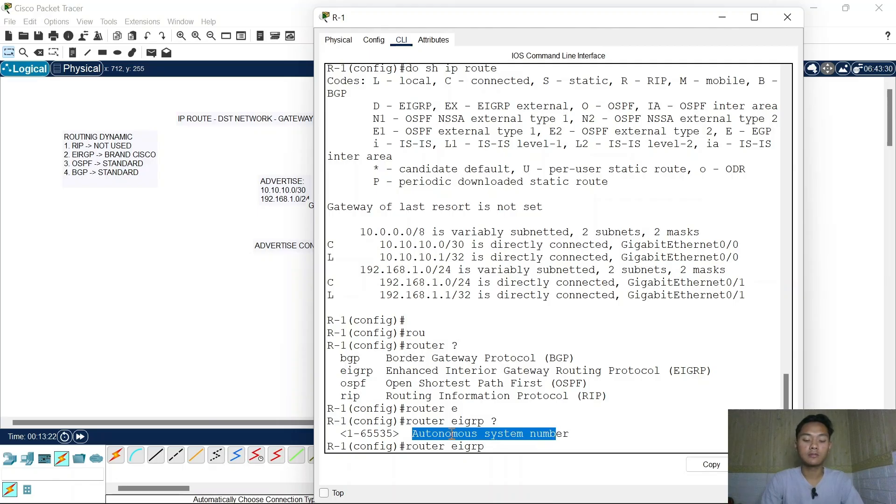
{"action": "left_click", "coordinate": [345, 435]}
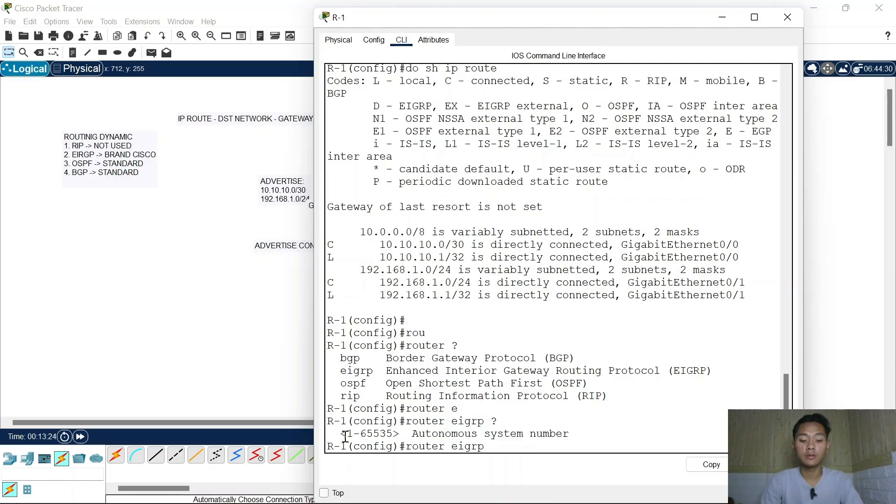
{"action": "left_click_drag", "start_coordinate": [346, 436], "coordinate": [395, 435]}
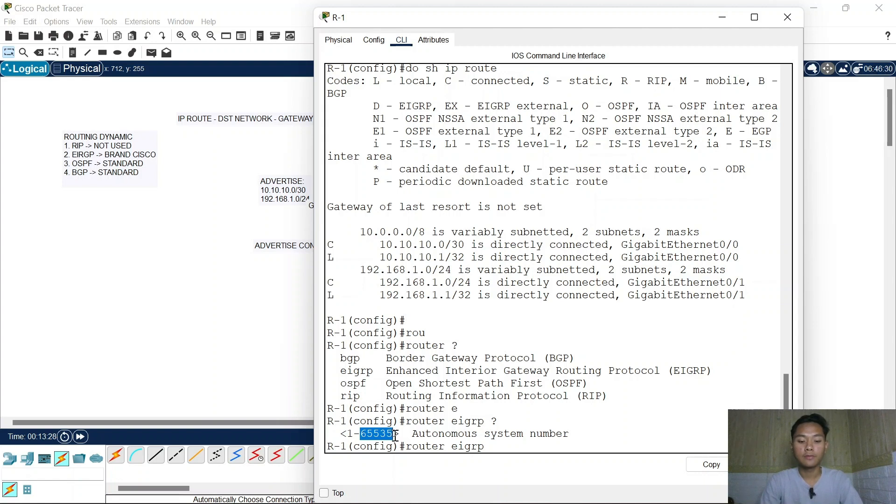
- Enter EIGRP configuration on R-1 with router eigrp 21, and minimise the router's window
{"action": "left_click", "coordinate": [496, 448]}
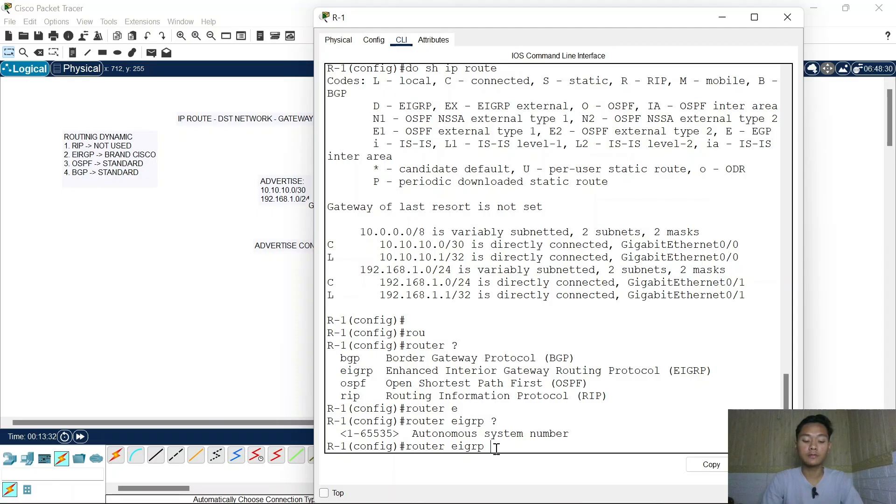
{"action": "type", "text": "21"}
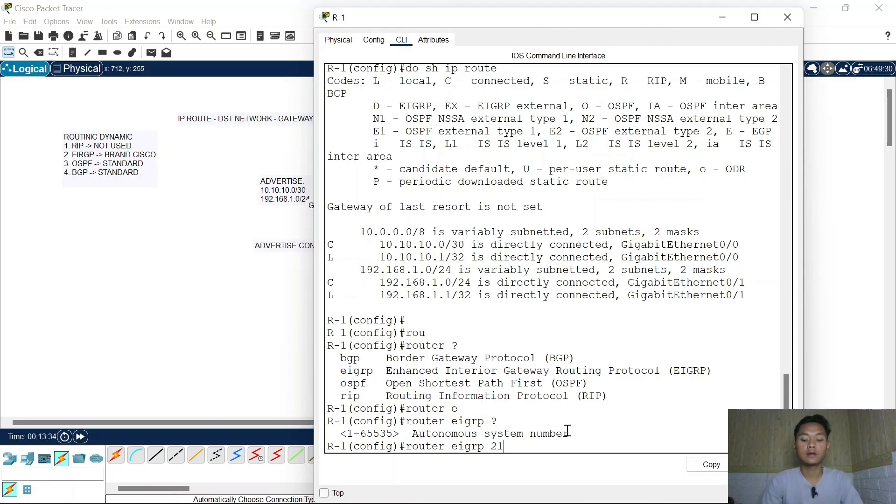
{"action": "key", "text": "Return"}
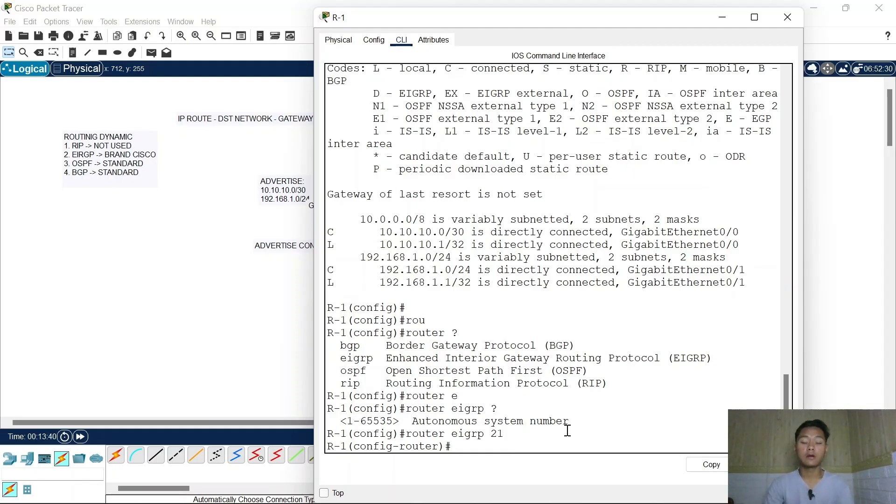
{"action": "left_click", "coordinate": [722, 19]}
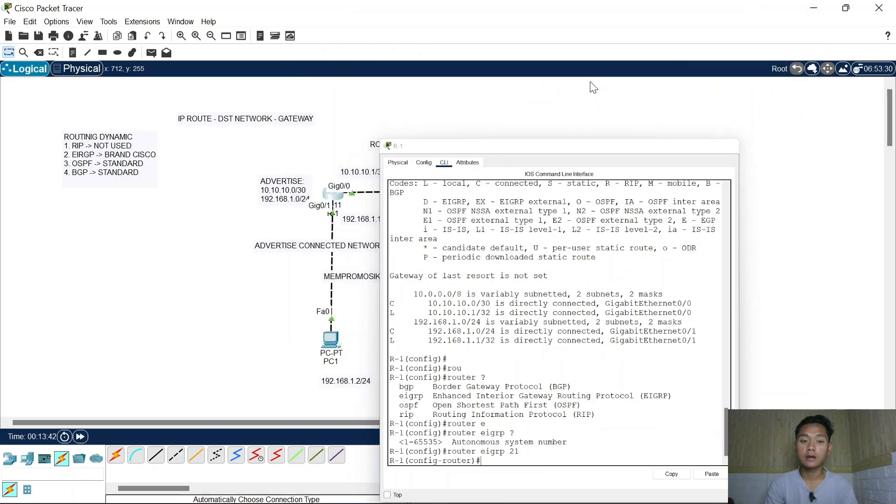
- Reopen R-1's command line, list the EIGRP configuration commands with ?, and examine the network command's description
{"action": "mouse_move", "coordinate": [518, 198]}
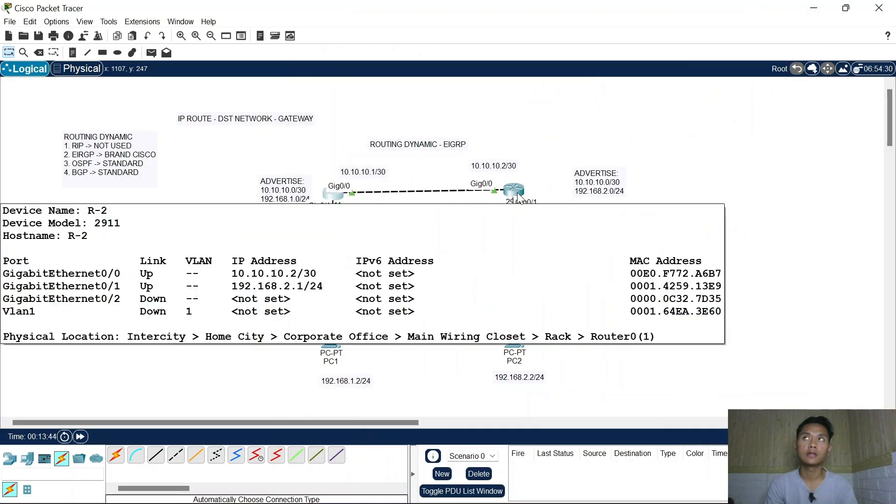
{"action": "left_click", "coordinate": [331, 198]}
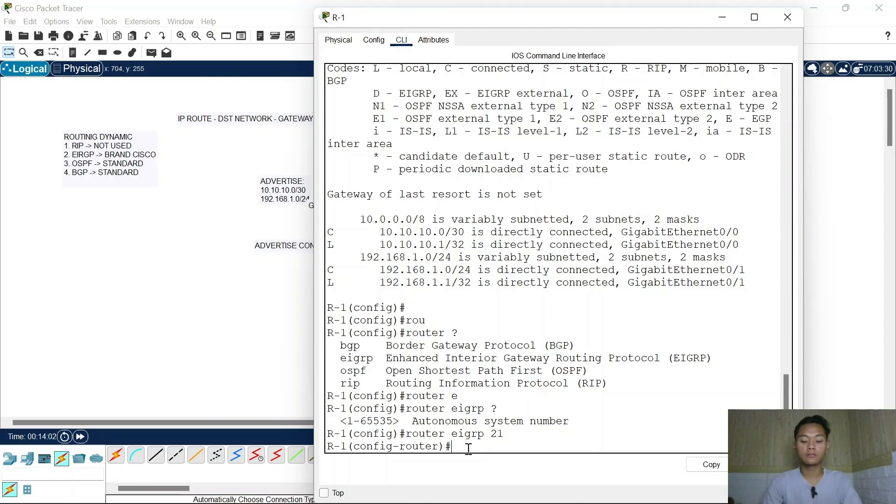
{"action": "type", "text": "?"}
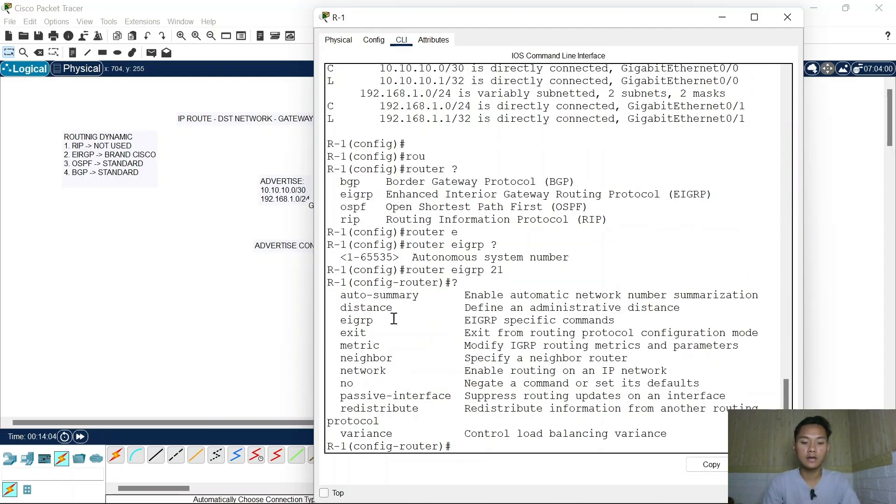
{"action": "left_click_drag", "start_coordinate": [343, 371], "coordinate": [388, 374]}
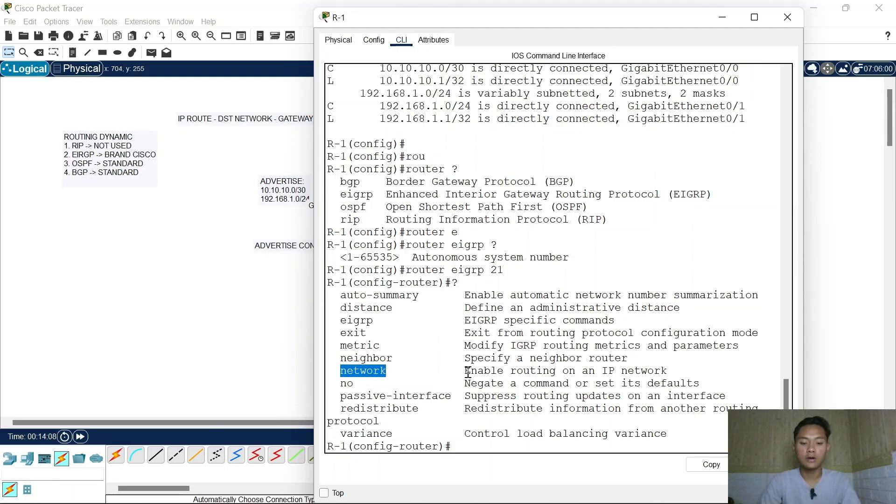
{"action": "left_click_drag", "start_coordinate": [465, 371], "coordinate": [609, 372]}
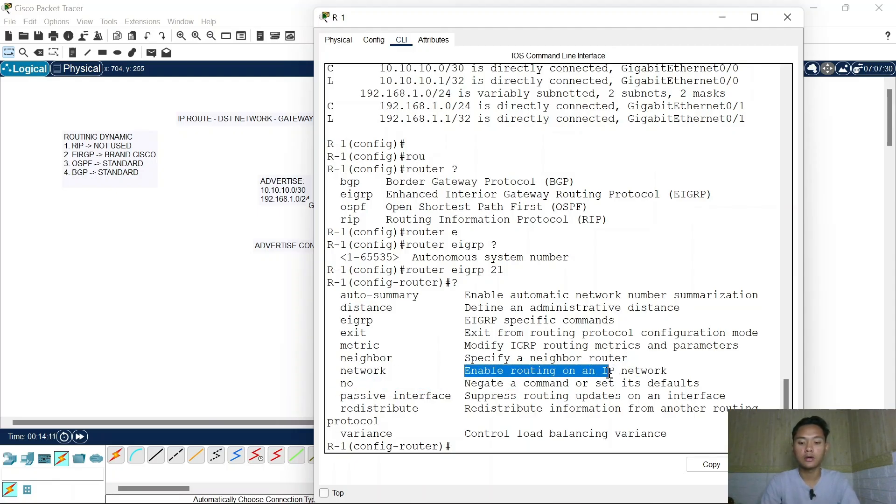
- Minimise R-1's window and shift its ADVERTISE note slightly farther from the router, clear of the Gig0/1 label
{"action": "left_click", "coordinate": [722, 18]}
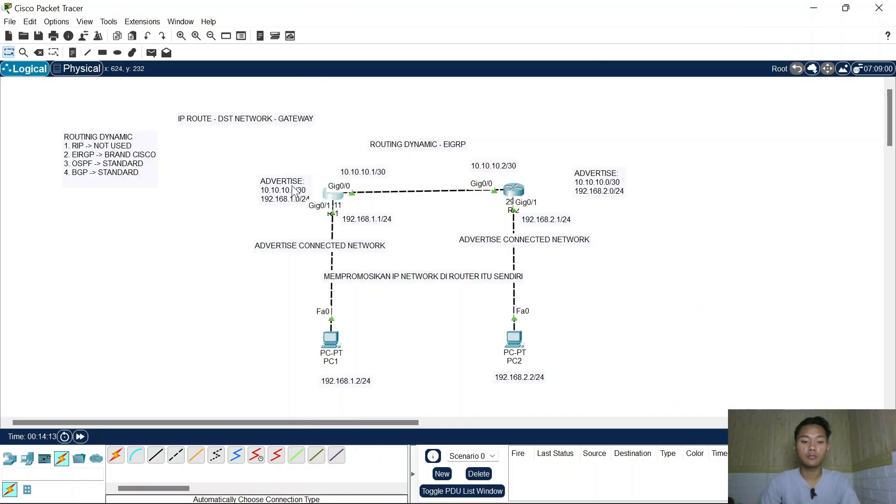
{"action": "left_click_drag", "start_coordinate": [293, 191], "coordinate": [285, 189]}
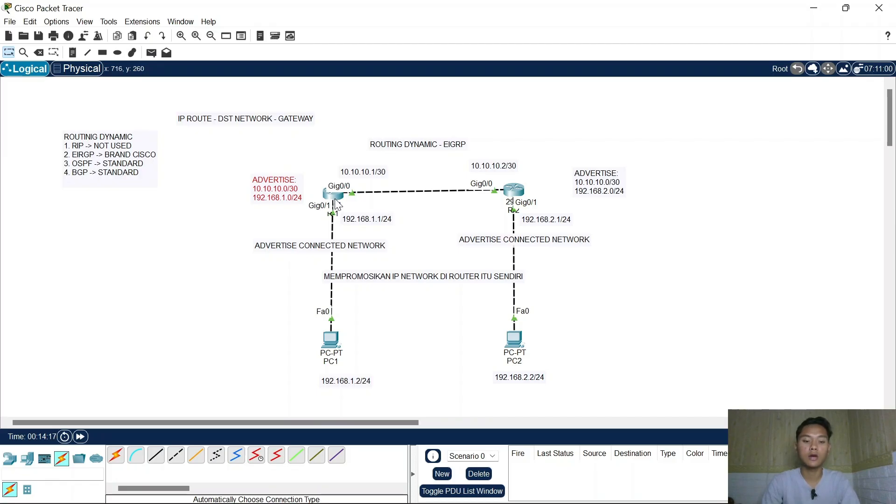
- Open R-1's command line and advertise the 10.10.10.0 network in its EIGRP configuration
{"action": "mouse_move", "coordinate": [336, 204]}
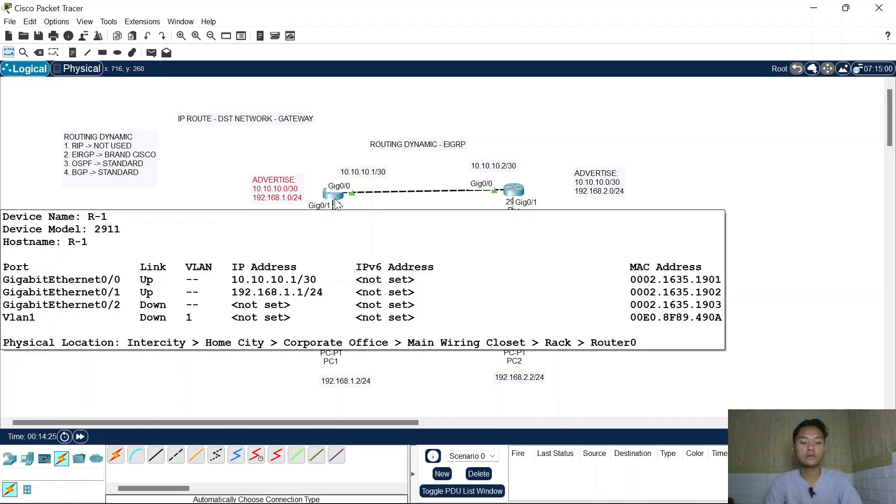
{"action": "left_click", "coordinate": [337, 204]}
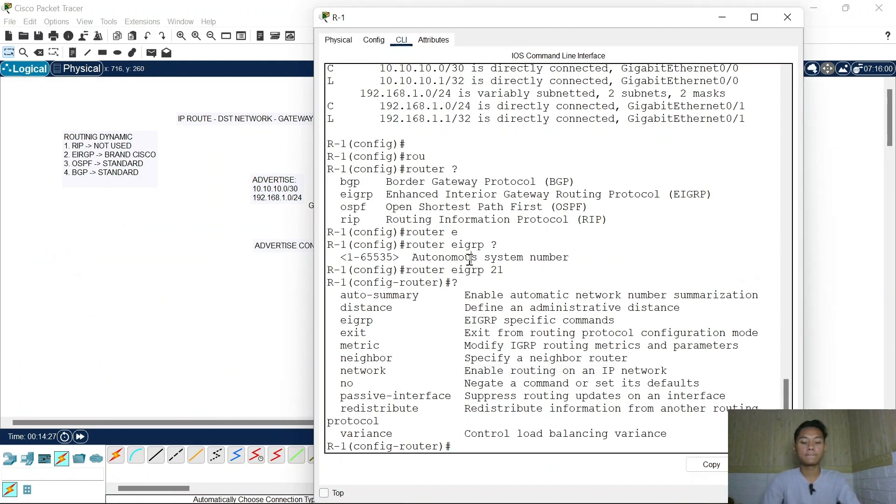
{"action": "key", "text": "Return"}
{"action": "type", "text": "net"}
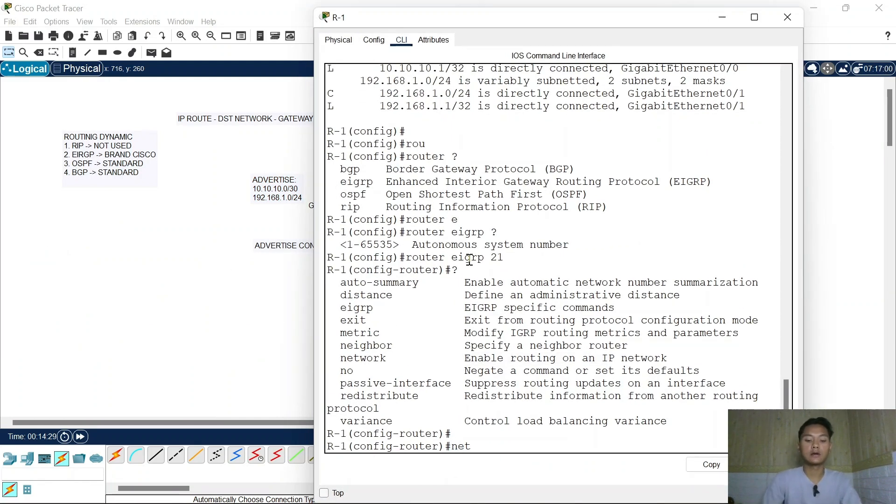
{"action": "key", "text": "Tab"}
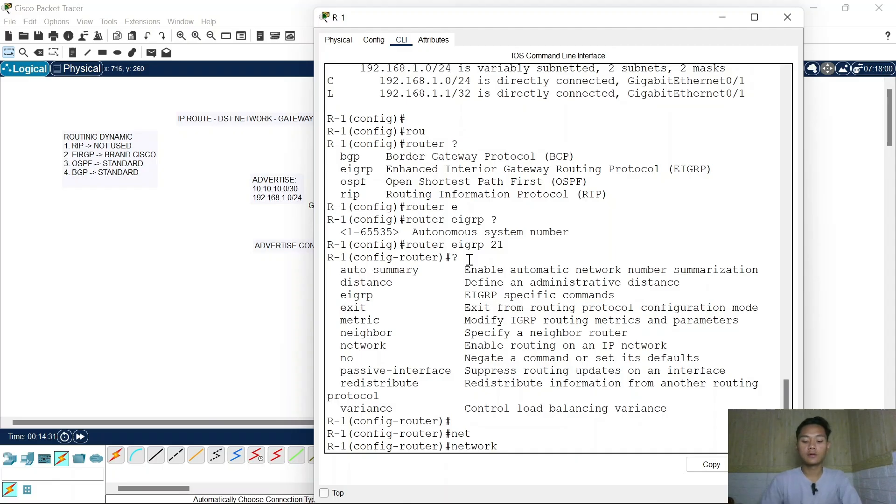
{"action": "type", "text": "10"}
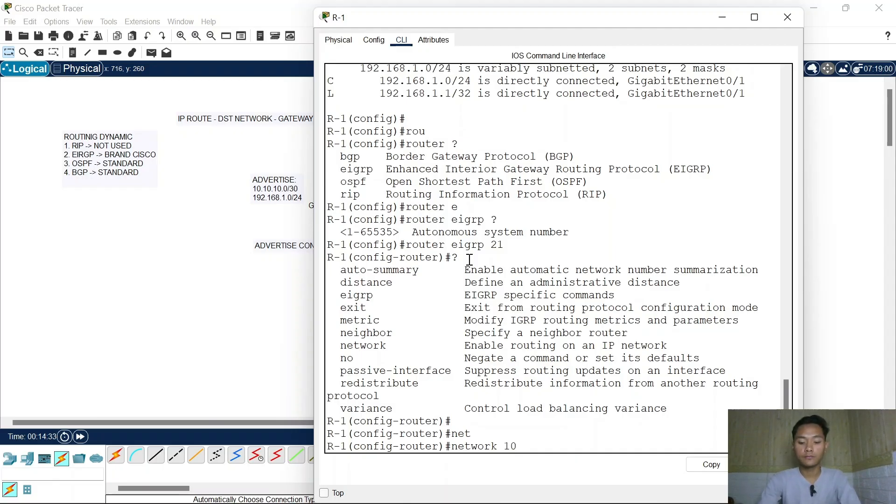
{"action": "type", "text": ".10.10"}
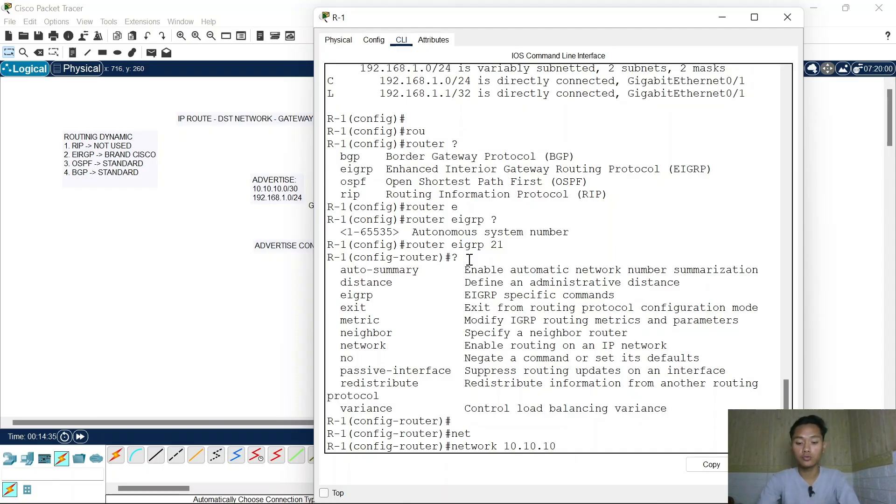
{"action": "type", "text": ".0?"}
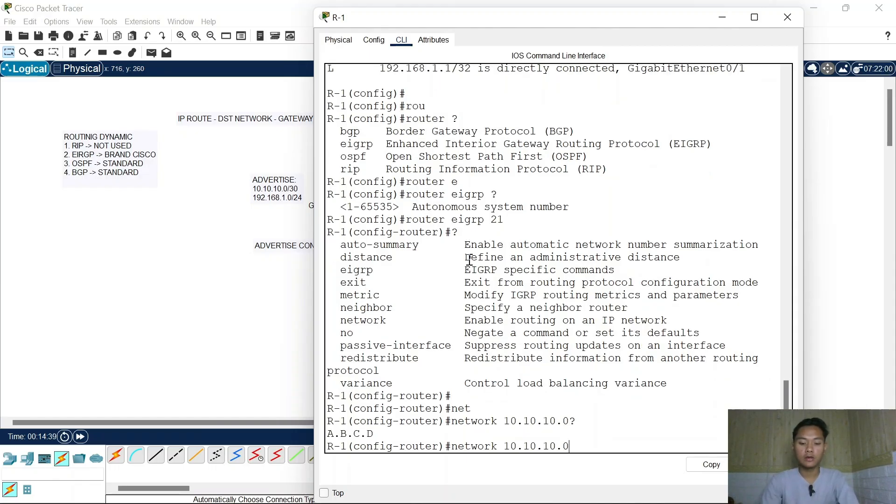
{"action": "key", "text": "Return"}
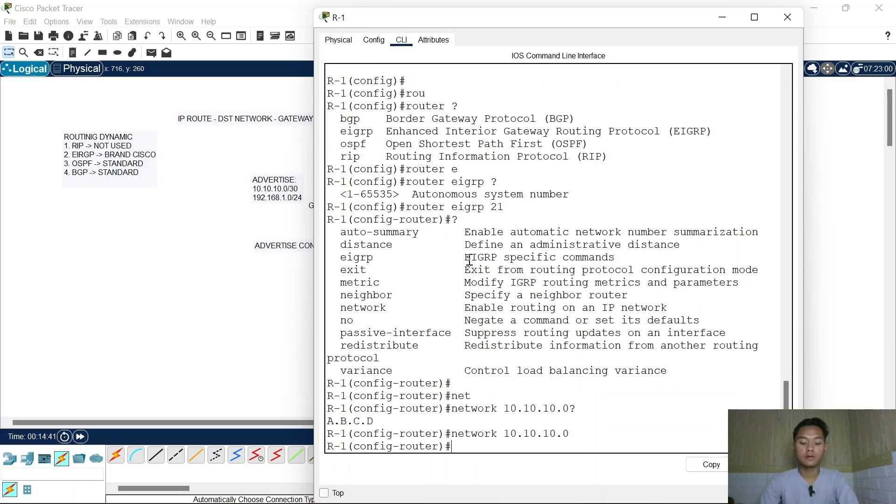
- Advertise the 192.168.1.0 network in R-1's EIGRP configuration and close the router's window
{"action": "type", "text": "netw"}
{"action": "key", "text": "Tab"}
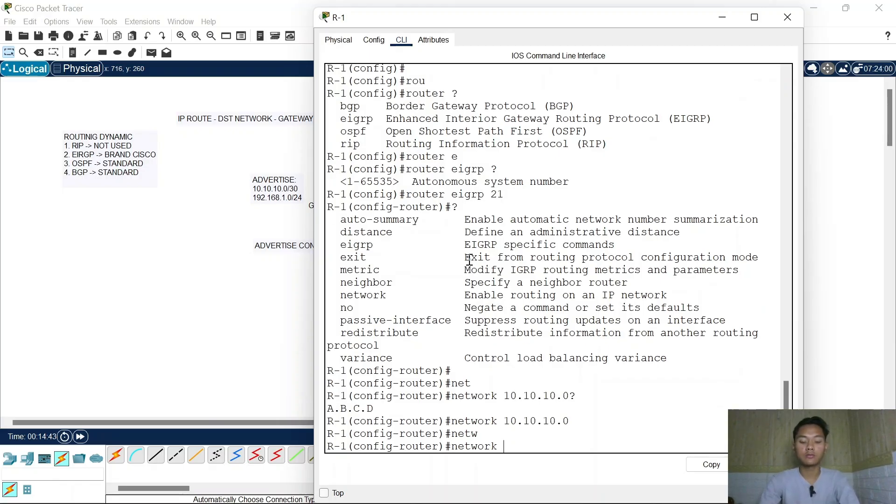
{"action": "type", "text": "192.1"}
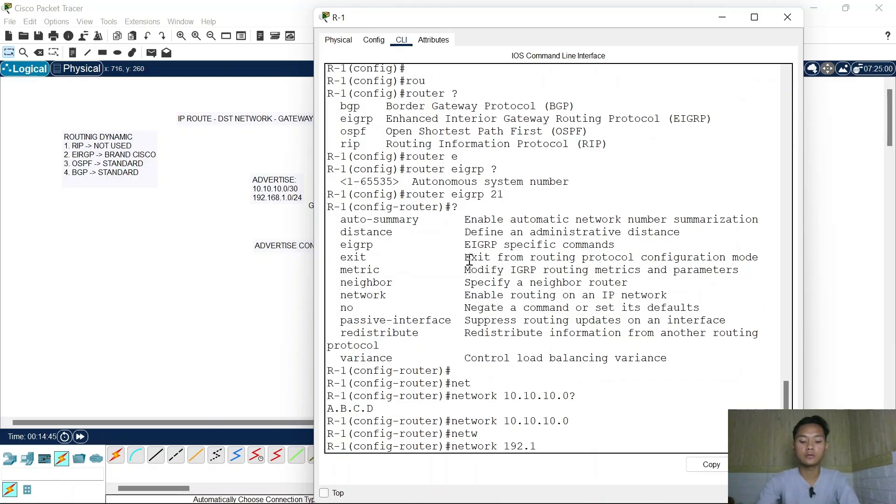
{"action": "type", "text": "68.1.0"}
{"action": "key", "text": "Return"}
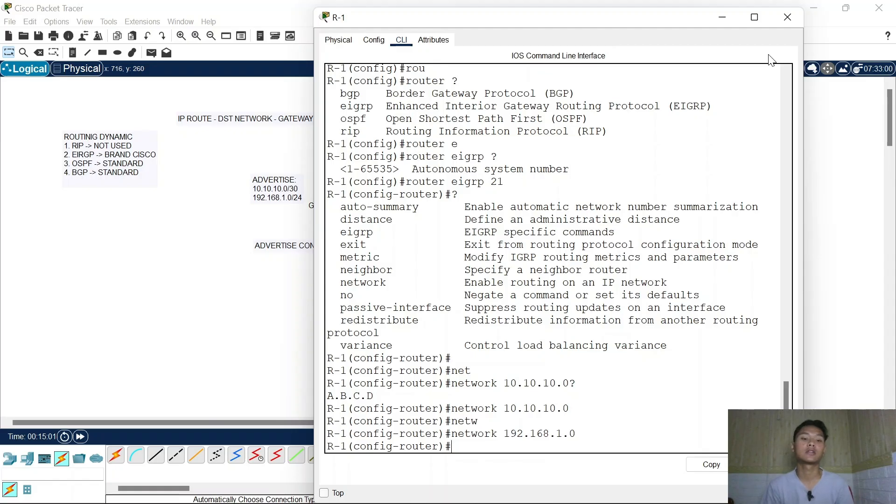
{"action": "left_click", "coordinate": [790, 19]}
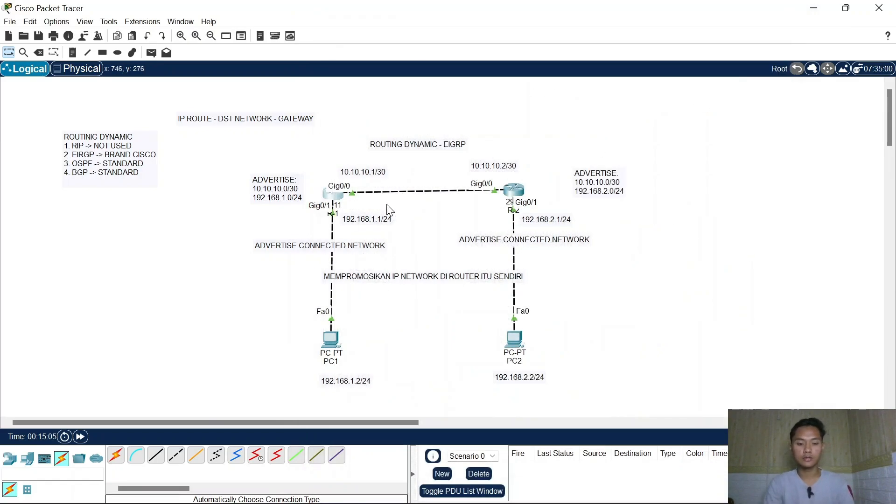
- Open R-2's command line and enter EIGRP configuration with router eigrp 21
{"action": "left_click", "coordinate": [514, 190]}
{"action": "key", "text": "Return"}
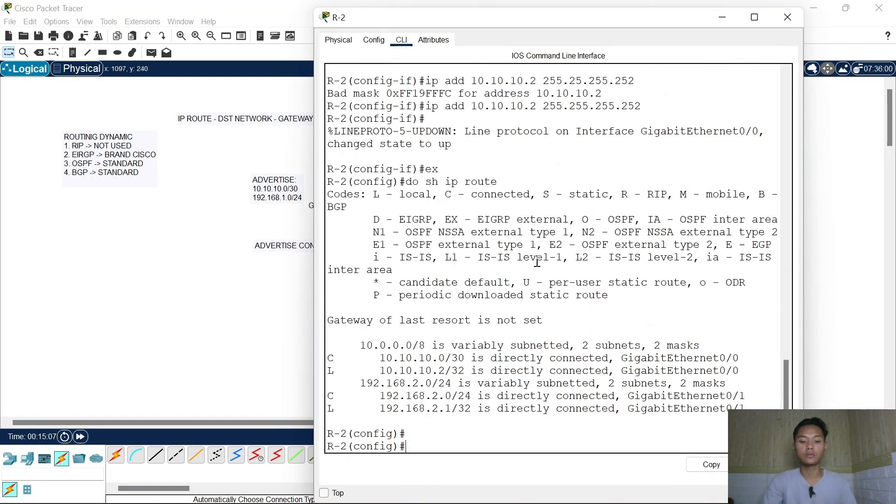
{"action": "type", "text": "rou"}
{"action": "key", "text": "Tab"}
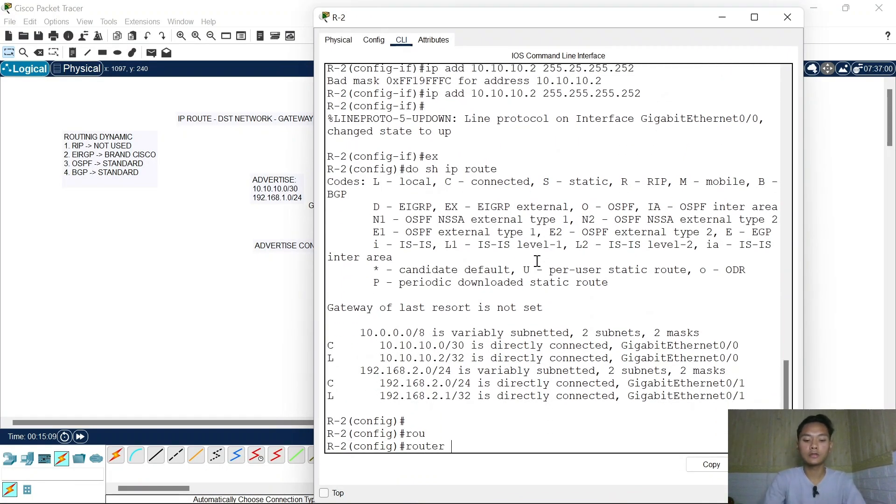
{"action": "type", "text": "e"}
{"action": "key", "text": "Tab"}
{"action": "key", "text": "Tab"}
{"action": "type", "text": "21"}
{"action": "key", "text": "Return"}
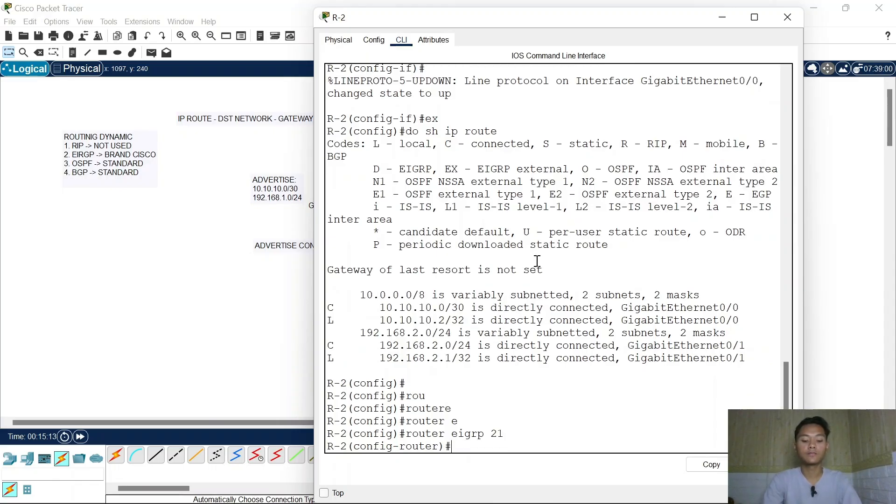
- Advertise the 10.10.10.0 network in R-2's EIGRP configuration
{"action": "type", "text": "net"}
{"action": "key", "text": "Tab"}
{"action": "type", "text": "10."}
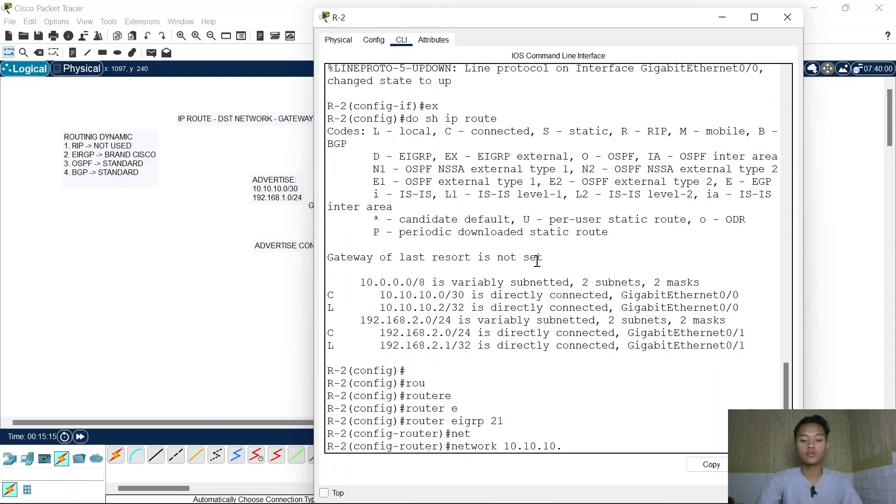
{"action": "type", "text": "10.10.0"}
{"action": "key", "text": "Return"}
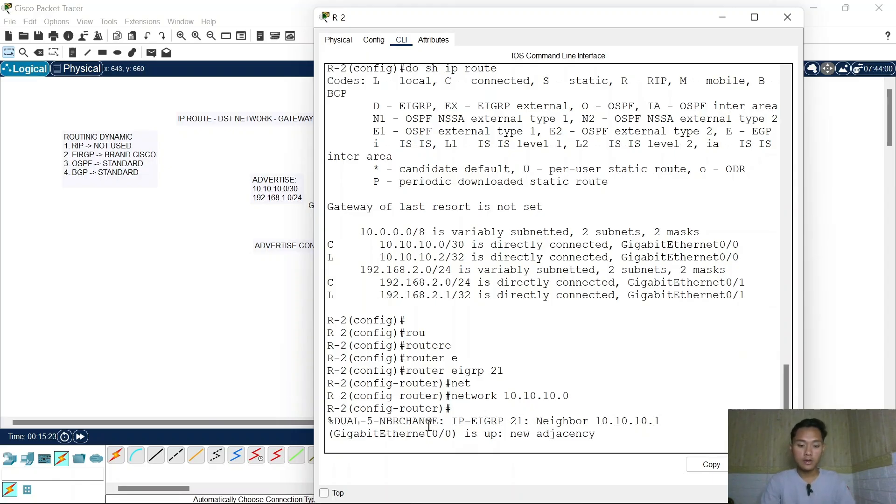
- Examine the neighbor address and interface in R-2's adjacency message, and minimise the router's window
{"action": "left_click_drag", "start_coordinate": [538, 423], "coordinate": [671, 427]}
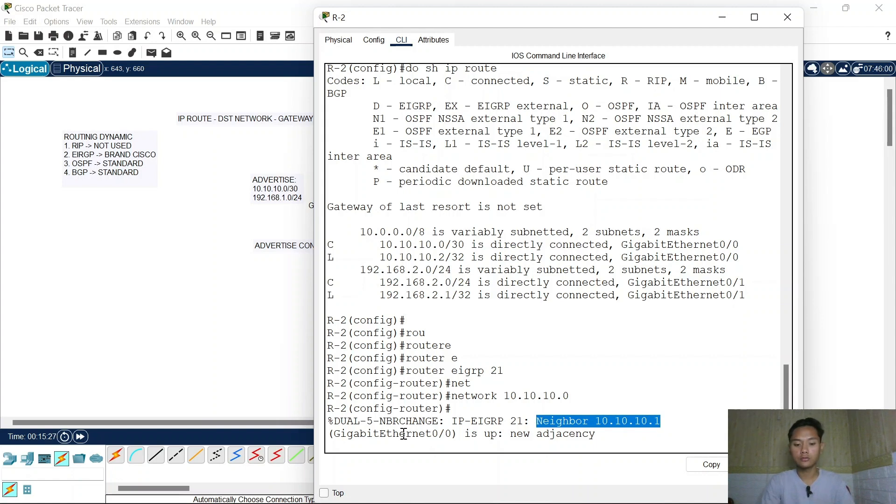
{"action": "left_click_drag", "start_coordinate": [372, 434], "coordinate": [593, 438]}
{"action": "left_click", "coordinate": [465, 435]}
{"action": "left_click", "coordinate": [562, 438]}
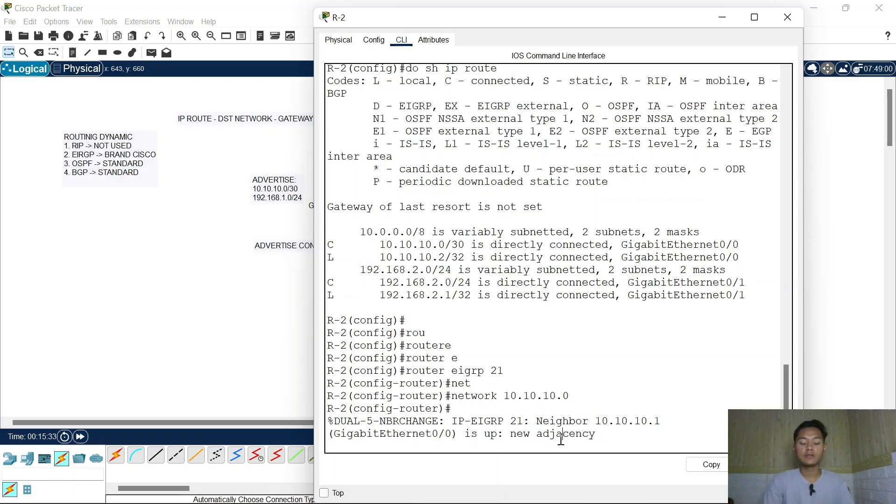
{"action": "key", "text": "Return"}
{"action": "key", "text": "Return"}
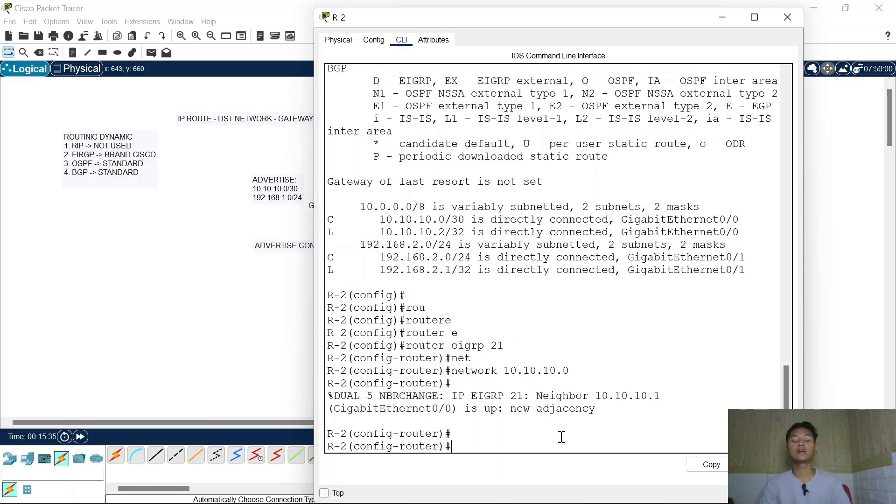
{"action": "left_click", "coordinate": [719, 17]}
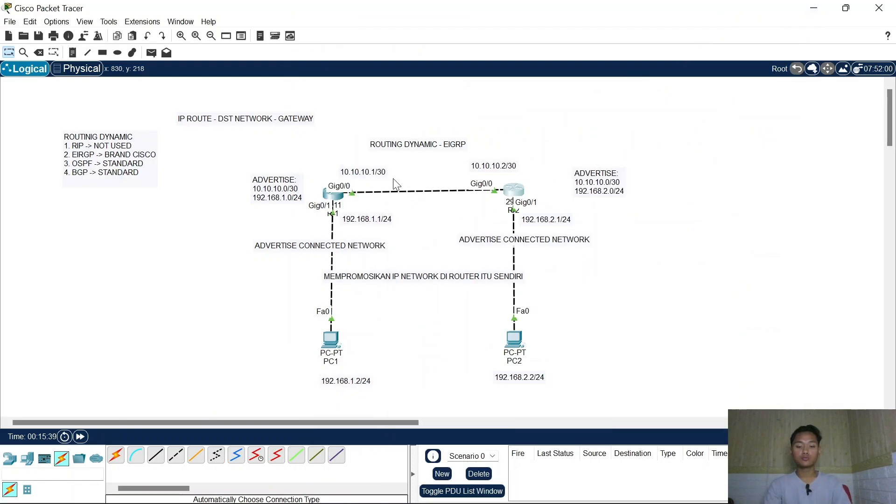
- Reopen R-2's command line and list its EIGRP neighbors with do sh ip eigrp nei
{"action": "left_click", "coordinate": [512, 191]}
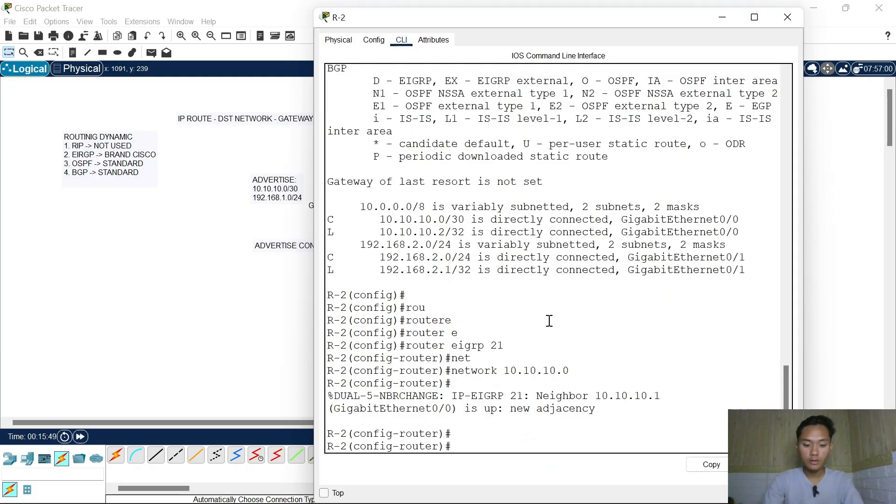
{"action": "type", "text": "o sh ip"}
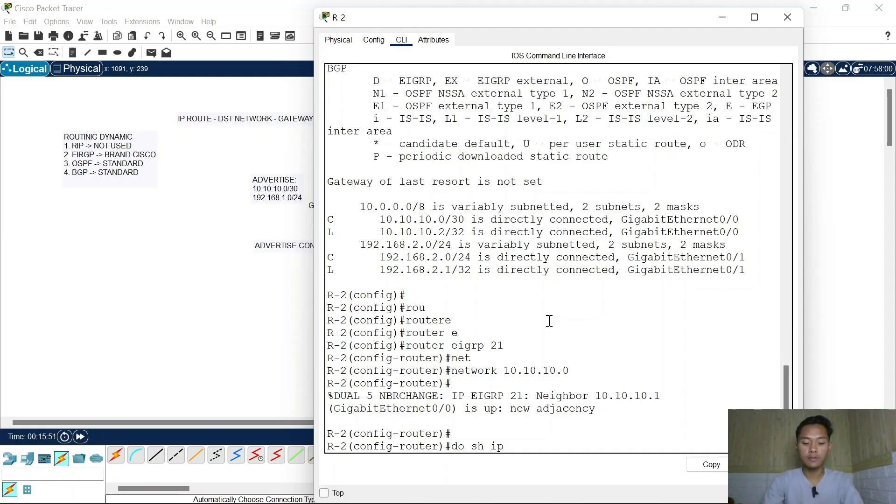
{"action": "key", "text": "BackSpace"}
{"action": "key", "text": "BackSpace"}
{"action": "type", "text": "eig"}
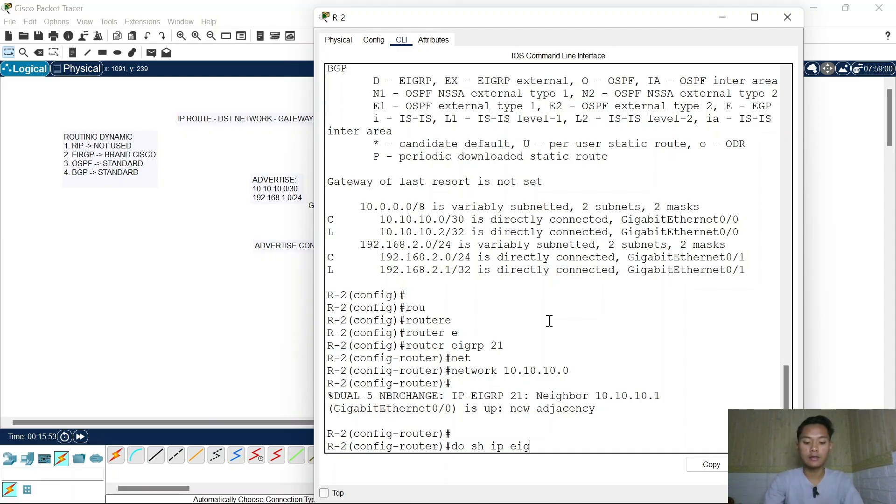
{"action": "type", "text": "rp nei"}
{"action": "key", "text": "Return"}
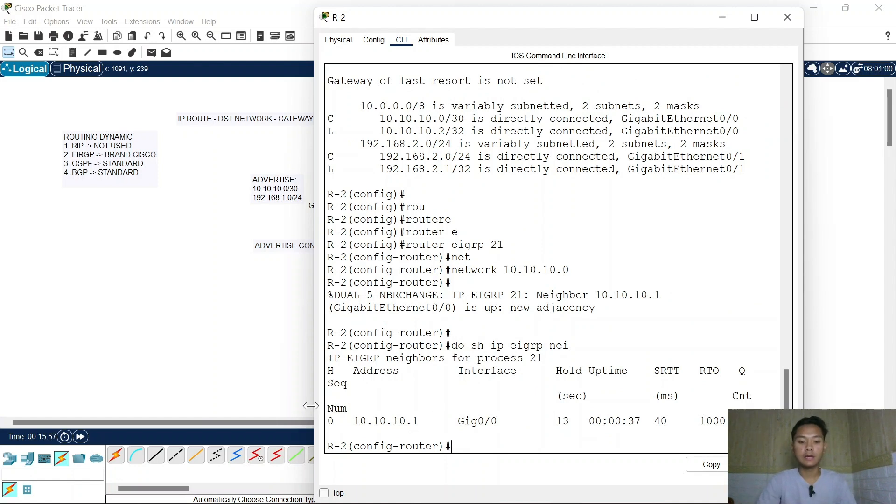
- Widen R-2's window and examine the interface and address columns of the EIGRP neighbor table
{"action": "left_click_drag", "start_coordinate": [315, 408], "coordinate": [394, 420]}
{"action": "left_click", "coordinate": [343, 420]}
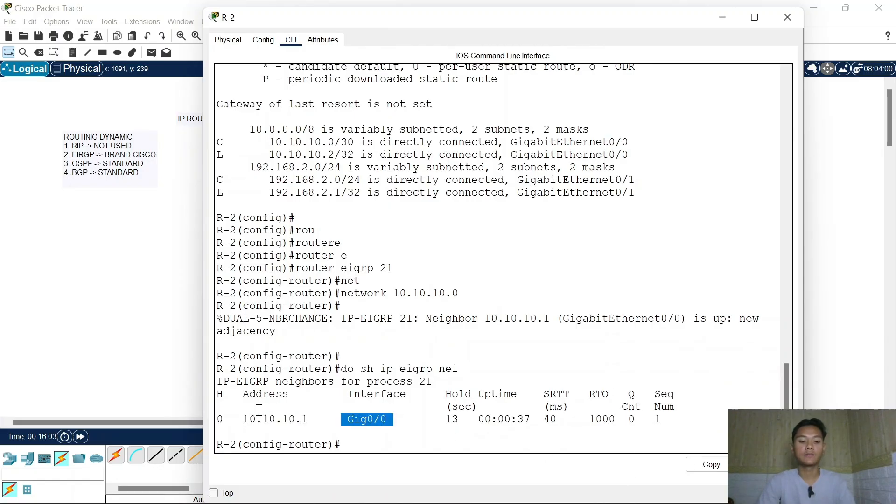
{"action": "left_click_drag", "start_coordinate": [242, 420], "coordinate": [309, 419]}
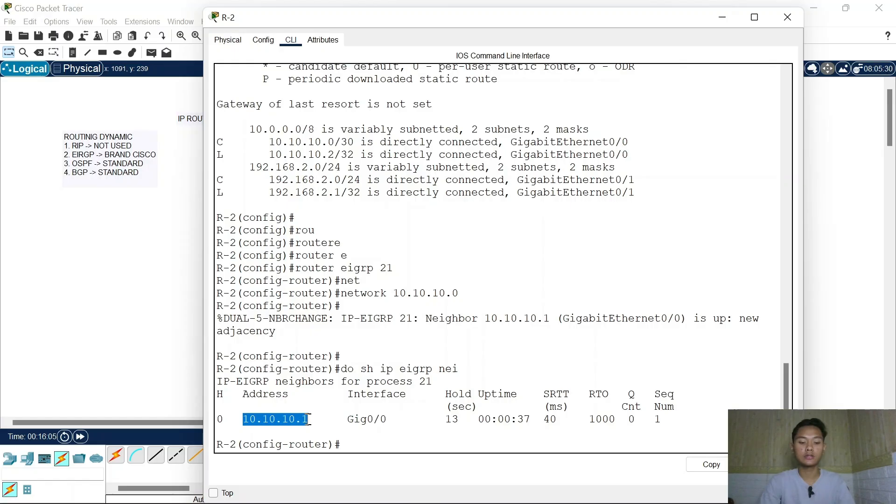
{"action": "left_click", "coordinate": [396, 436]}
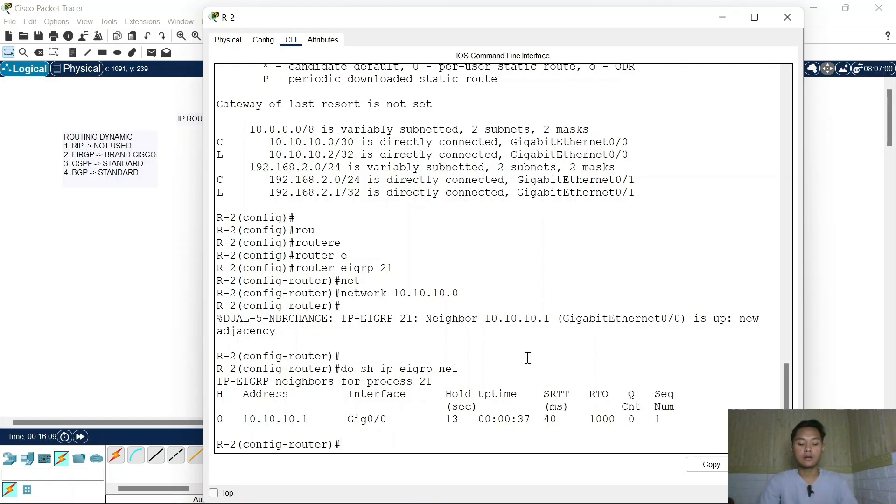
- Advertise the 192.168.2.0 network in R-2's EIGRP configuration and close the router's window
{"action": "type", "text": "net"}
{"action": "key", "text": "Tab"}
{"action": "type", "text": "1"}
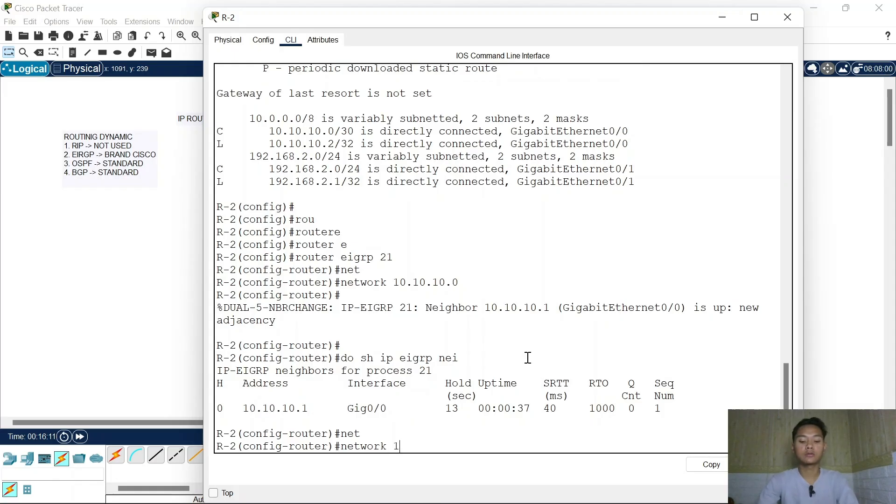
{"action": "type", "text": "92.168.2.0"}
{"action": "key", "text": "Return"}
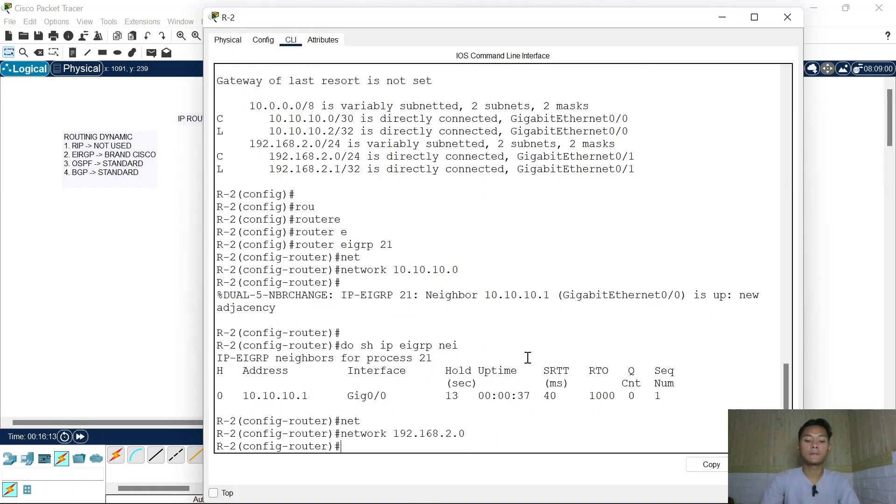
{"action": "left_click", "coordinate": [787, 17]}
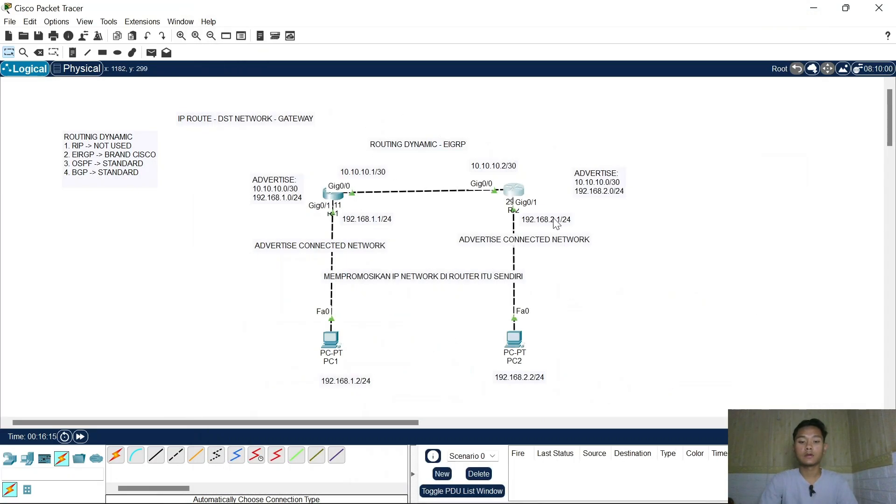
- Open R-1's command line, exit EIGRP configuration, and display the routing table with do sh ip route
{"action": "left_click", "coordinate": [332, 195]}
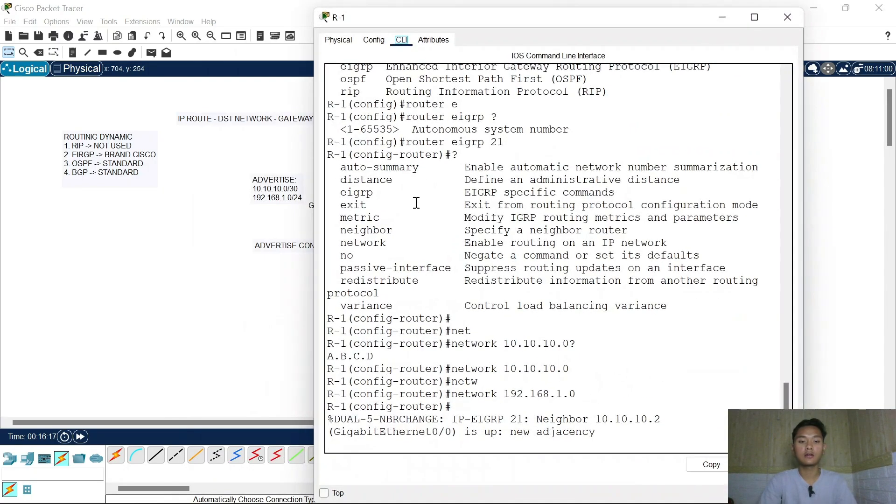
{"action": "type", "text": "er)#e"}
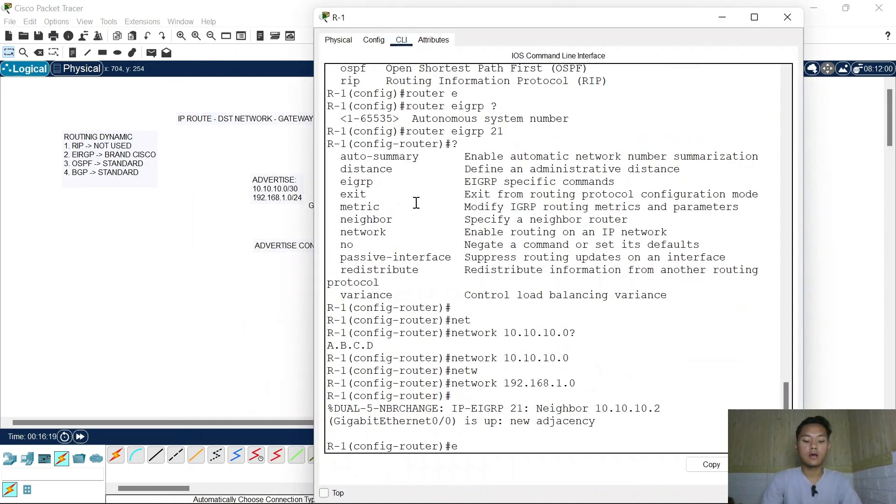
{"action": "type", "text": "x"}
{"action": "key", "text": "Return"}
{"action": "type", "text": "do sh"}
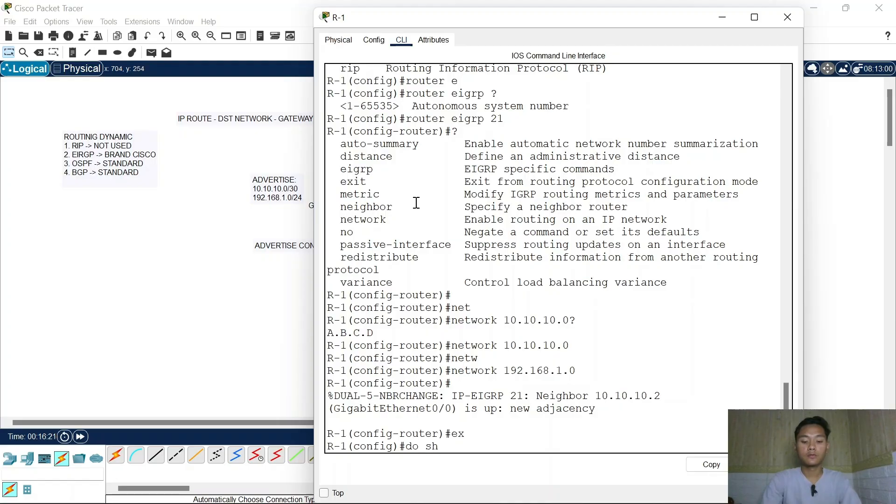
{"action": "type", "text": " ip route"}
{"action": "key", "text": "Return"}
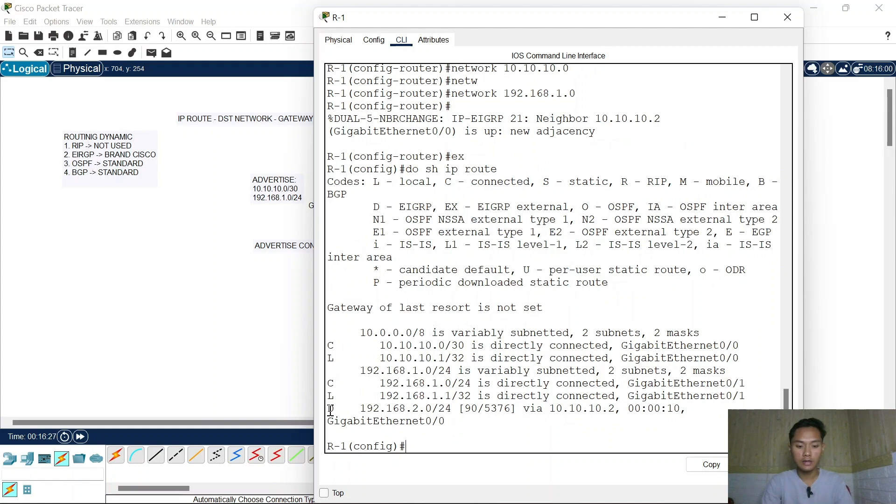
- Examine the EIGRP route to 192.168.2.0/24 in R-1's routing table, including its code, next hop and interface, and minimize the router's window
{"action": "left_click_drag", "start_coordinate": [328, 410], "coordinate": [334, 409]}
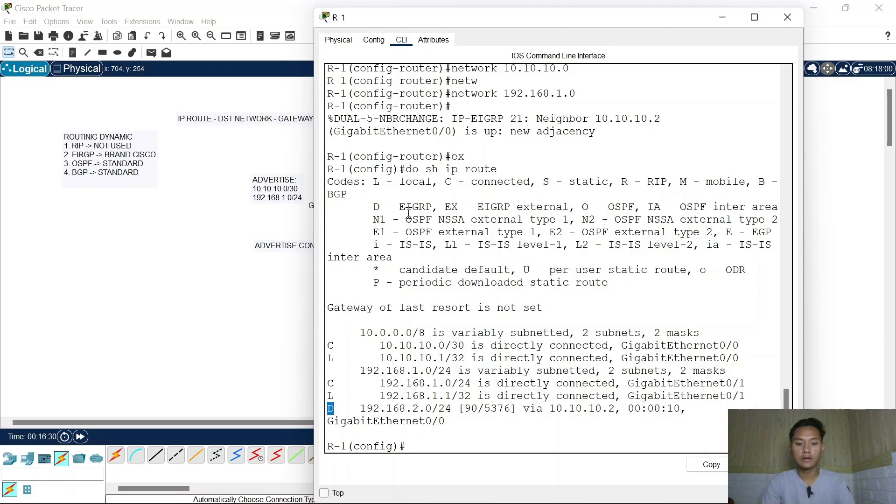
{"action": "left_click_drag", "start_coordinate": [399, 207], "coordinate": [433, 207]}
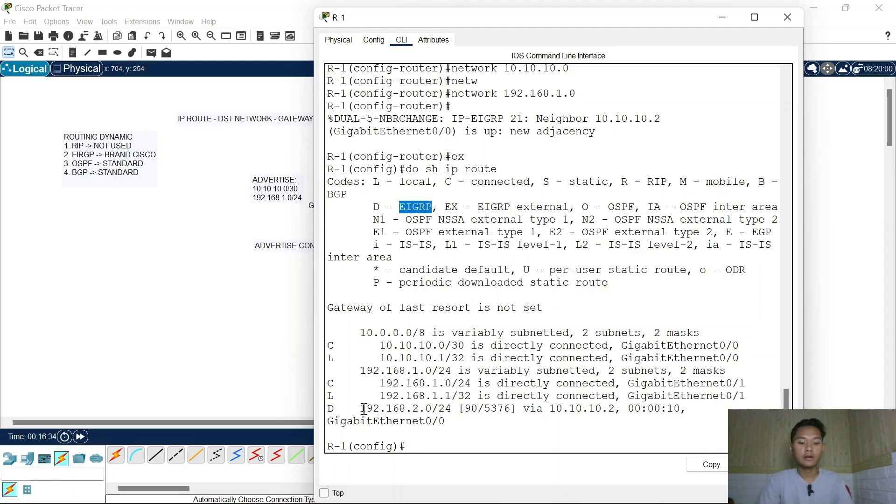
{"action": "left_click_drag", "start_coordinate": [360, 409], "coordinate": [434, 409]}
{"action": "left_click_drag", "start_coordinate": [524, 408], "coordinate": [598, 409]}
{"action": "left_click_drag", "start_coordinate": [360, 421], "coordinate": [432, 422]}
{"action": "left_click", "coordinate": [498, 443]}
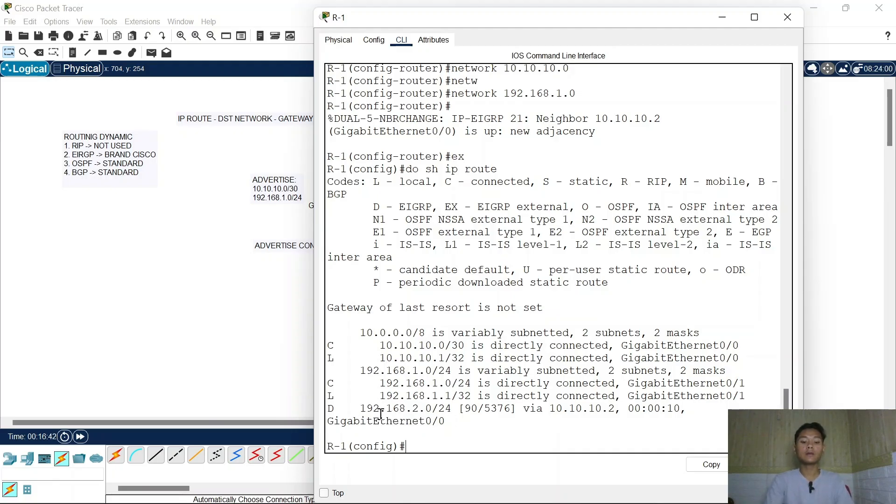
{"action": "left_click_drag", "start_coordinate": [363, 412], "coordinate": [420, 407]}
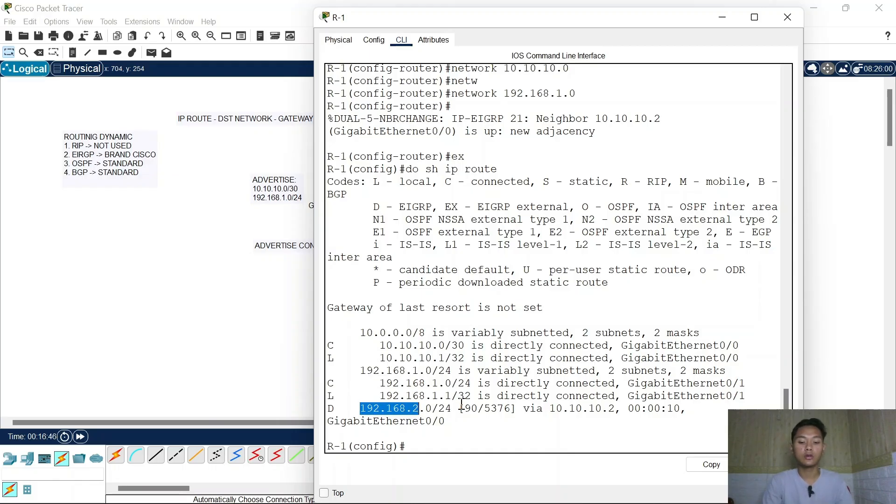
{"action": "left_click_drag", "start_coordinate": [543, 409], "coordinate": [606, 407]}
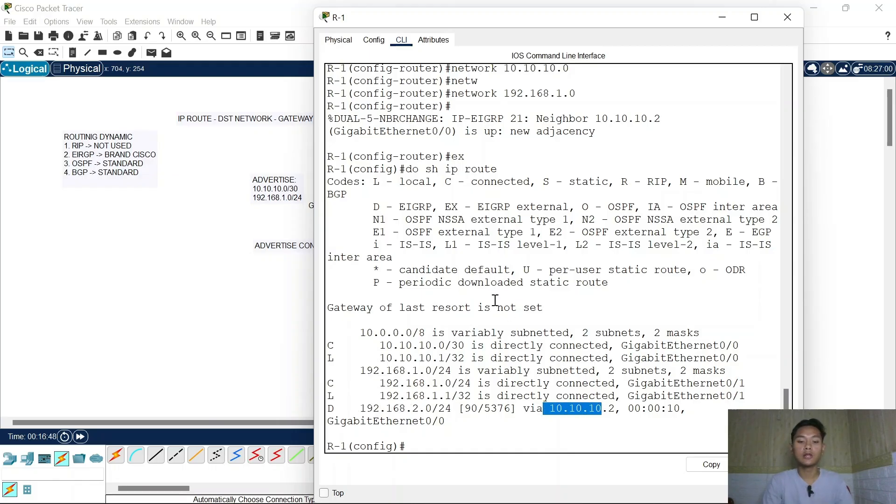
{"action": "left_click_drag", "start_coordinate": [339, 409], "coordinate": [321, 413]}
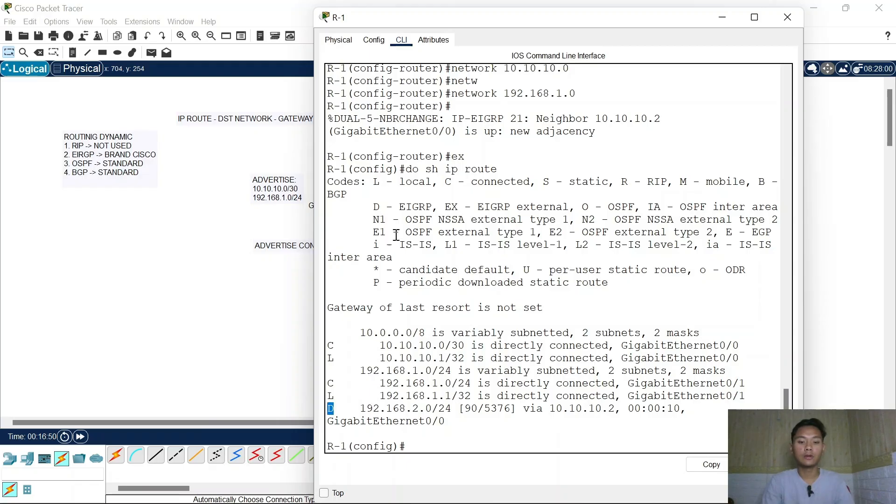
{"action": "left_click_drag", "start_coordinate": [400, 199], "coordinate": [426, 207]}
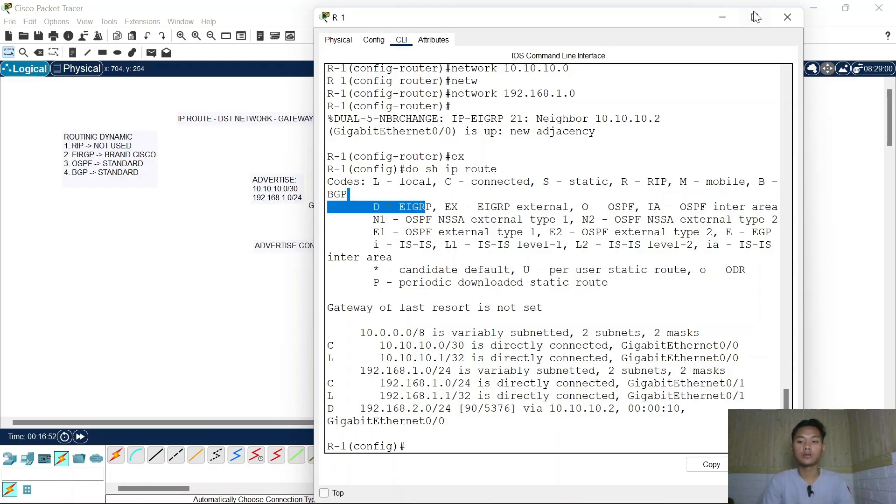
{"action": "left_click", "coordinate": [723, 18]}
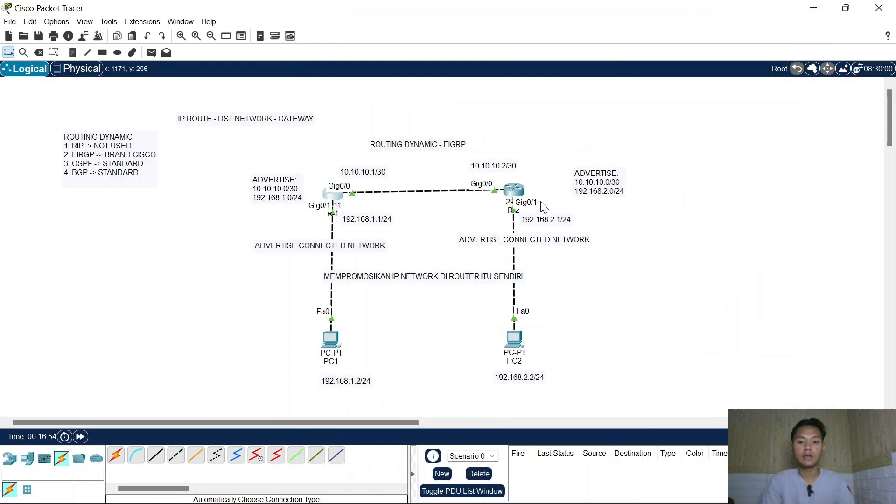
- Open R-2's command line and display its routing table with do sh ip route
{"action": "left_click", "coordinate": [514, 192]}
{"action": "key", "text": "Return"}
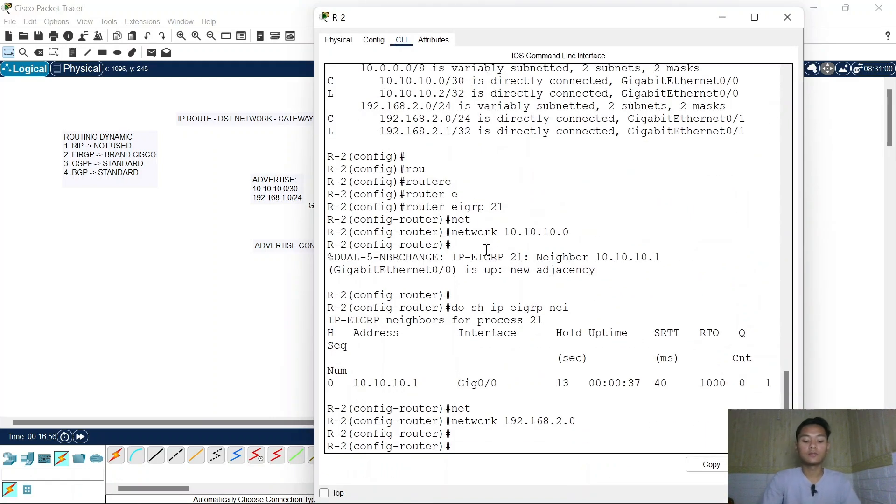
{"action": "type", "text": "do sh ip route"}
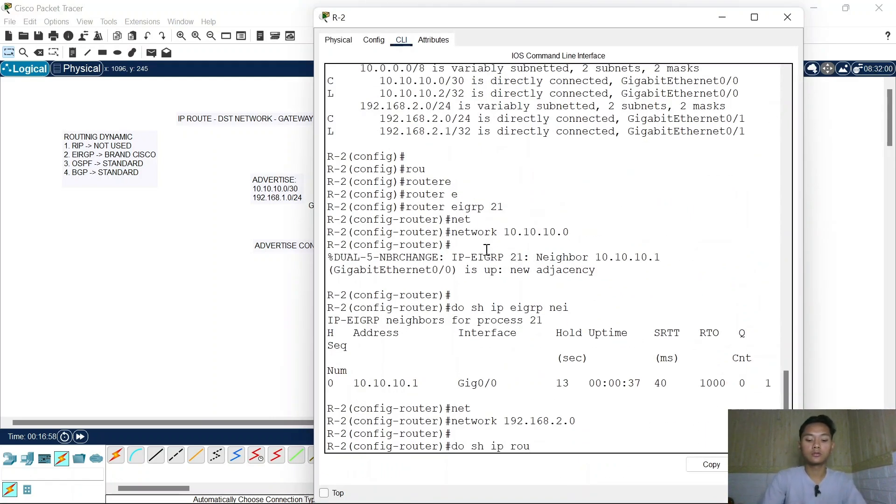
{"action": "key", "text": "Return"}
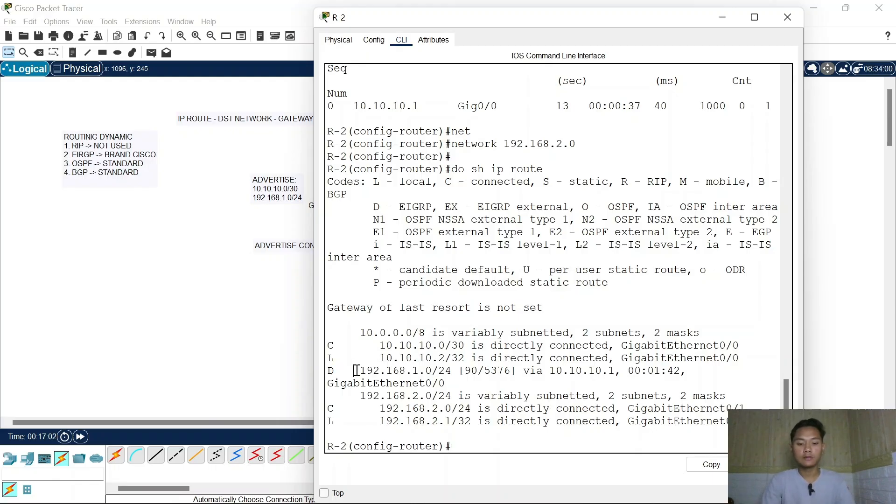
- Examine the network, next hop, interface and D code of the EIGRP-learned route in R-2's routing table
{"action": "left_click_drag", "start_coordinate": [354, 370], "coordinate": [426, 370]}
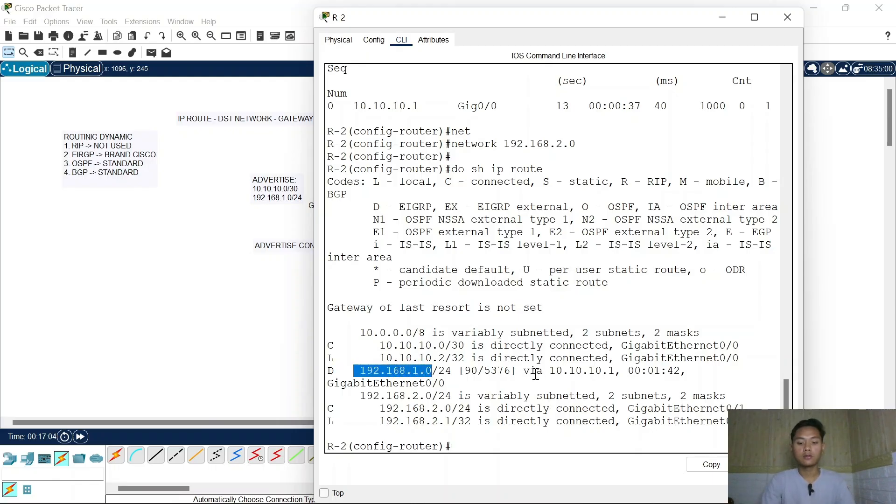
{"action": "left_click_drag", "start_coordinate": [529, 370], "coordinate": [615, 370]}
{"action": "left_click_drag", "start_coordinate": [398, 384], "coordinate": [438, 384]}
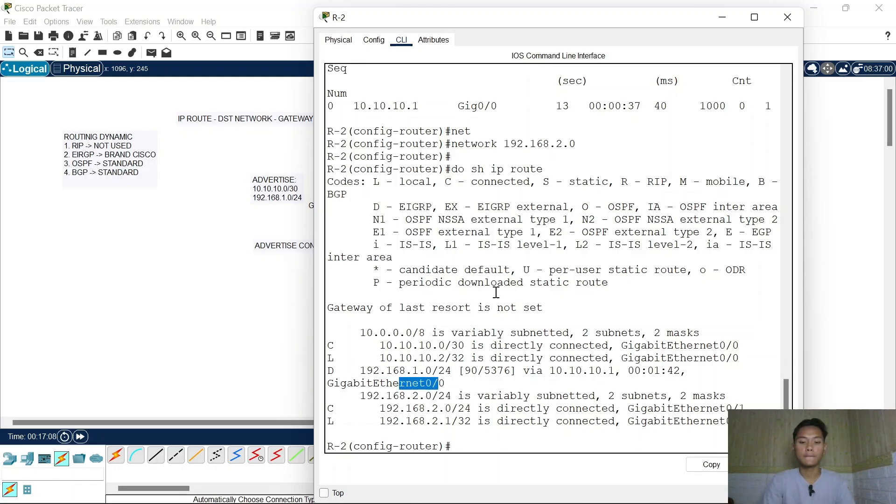
{"action": "left_click_drag", "start_coordinate": [340, 373], "coordinate": [325, 372]}
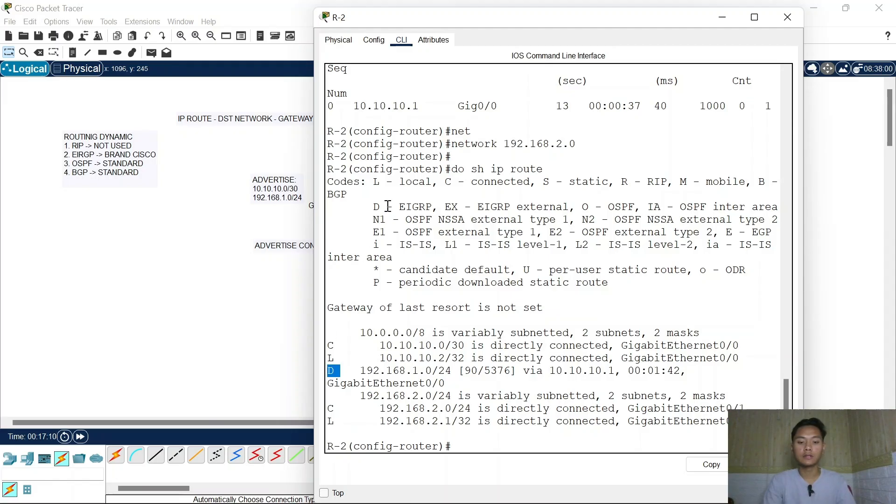
{"action": "left_click", "coordinate": [402, 208]}
{"action": "double_click", "coordinate": [404, 208]}
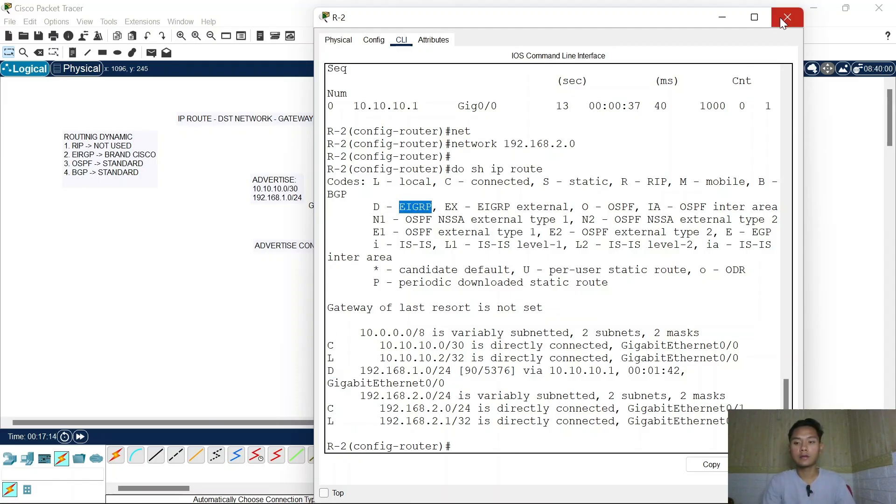
- Ping PC1 at 192.168.1.2 from R-2, check the success rate, and close the router's window
{"action": "left_click", "coordinate": [635, 312]}
{"action": "type", "text": "do pin"}
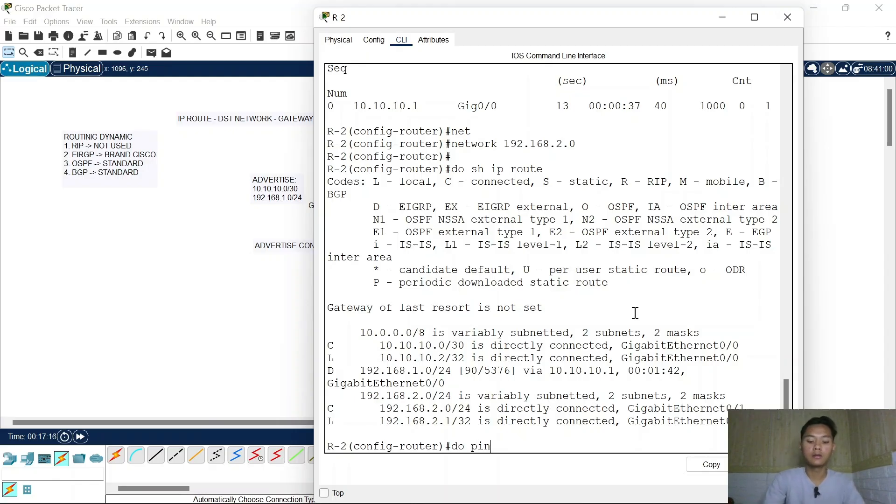
{"action": "type", "text": "g 192.168"}
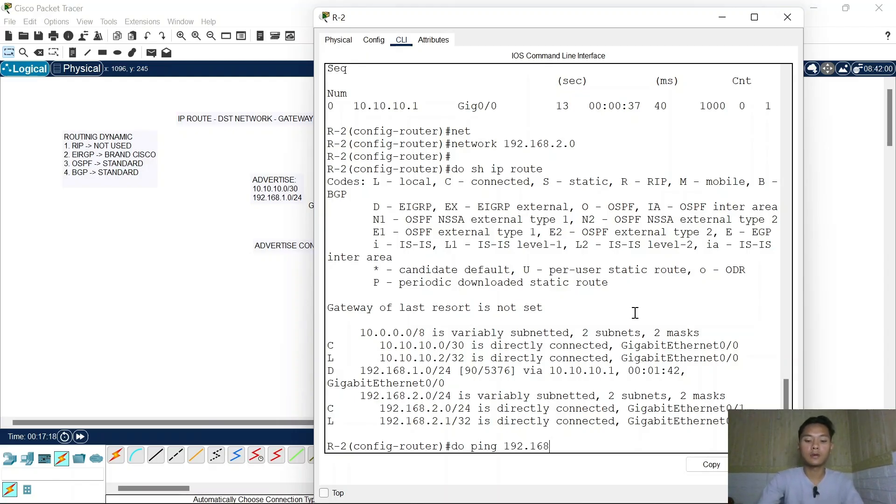
{"action": "type", "text": ".1."}
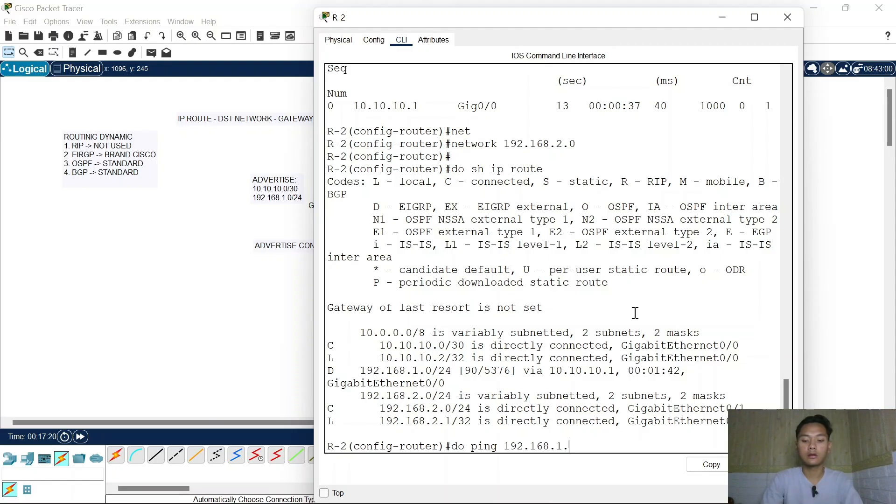
{"action": "type", "text": "2"}
{"action": "key", "text": "Return"}
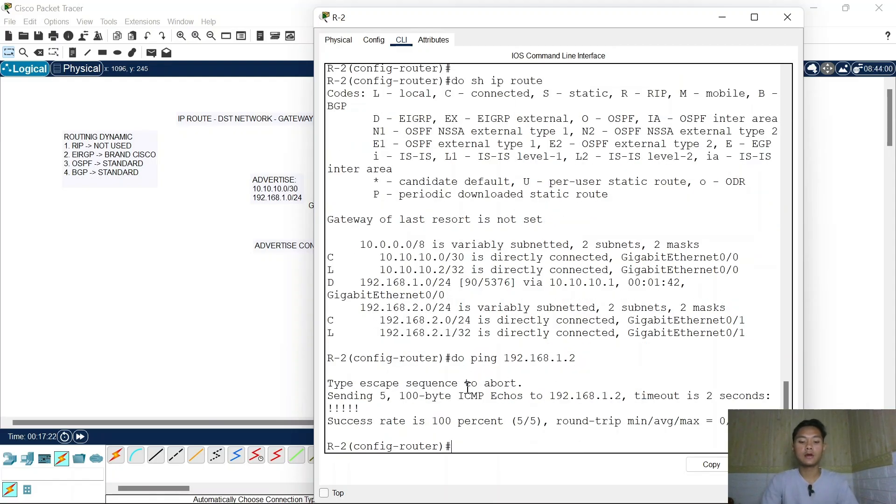
{"action": "left_click_drag", "start_coordinate": [414, 422], "coordinate": [503, 423]}
{"action": "left_click", "coordinate": [787, 18]}
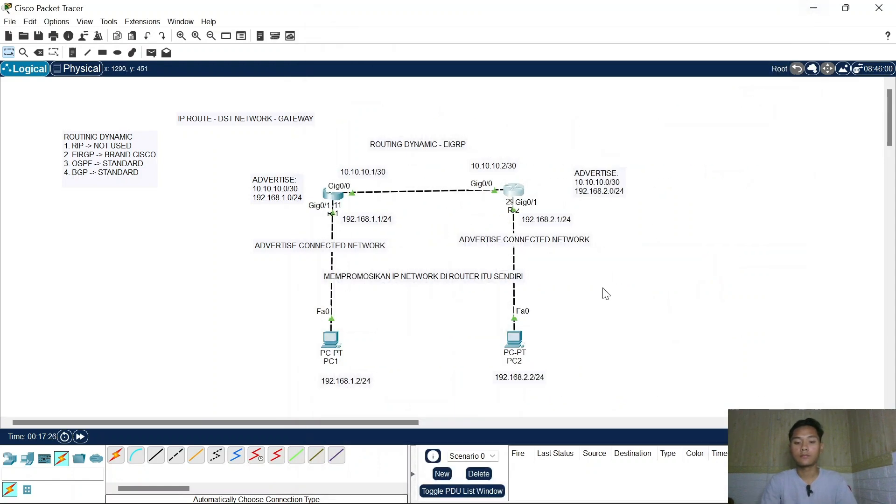
- Open PC1's Command Prompt and begin a ping command to an address starting with 192.168
{"action": "left_click", "coordinate": [330, 340]}
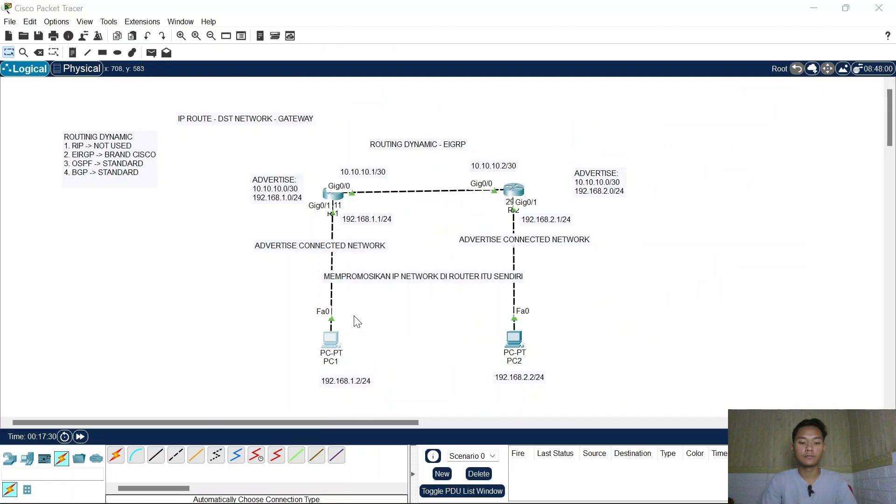
{"action": "left_click", "coordinate": [634, 86]}
{"action": "type", "text": "p"}
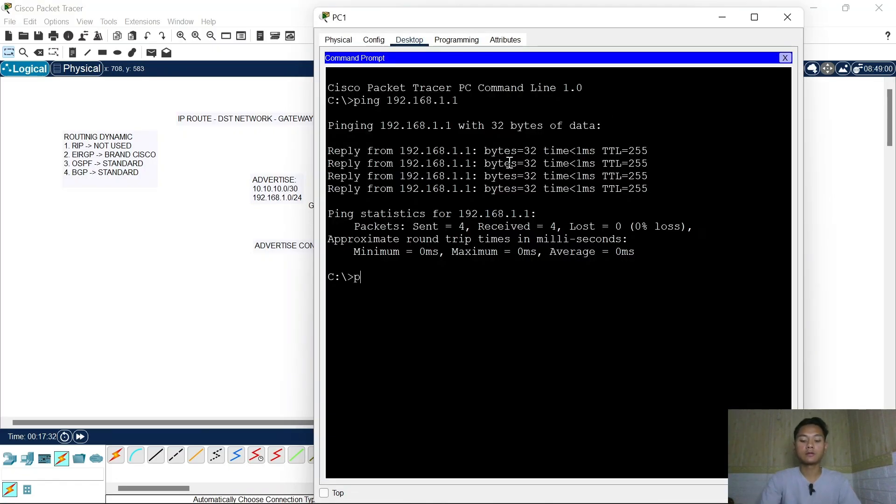
{"action": "type", "text": "ing 192.168."}
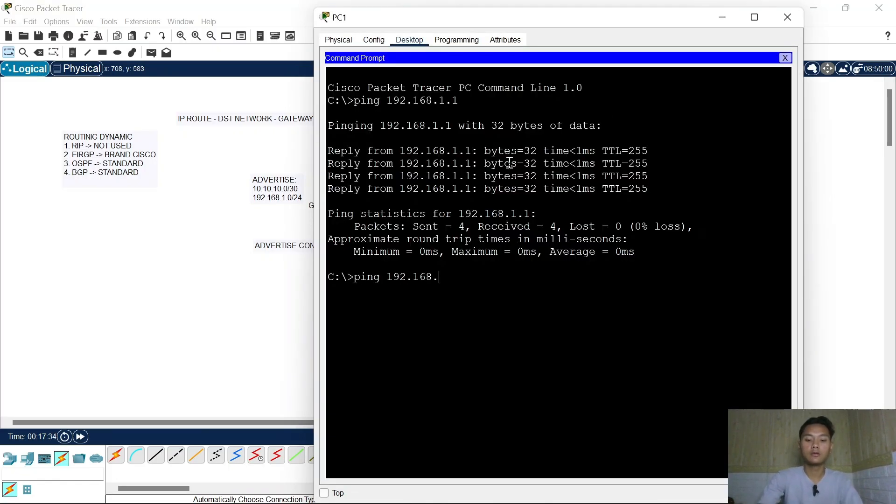
- Ping 192.168.2.2 from PC1's command prompt, check the replies, and close the PC1 window
{"action": "type", "text": "2.2"}
{"action": "key", "text": "Return"}
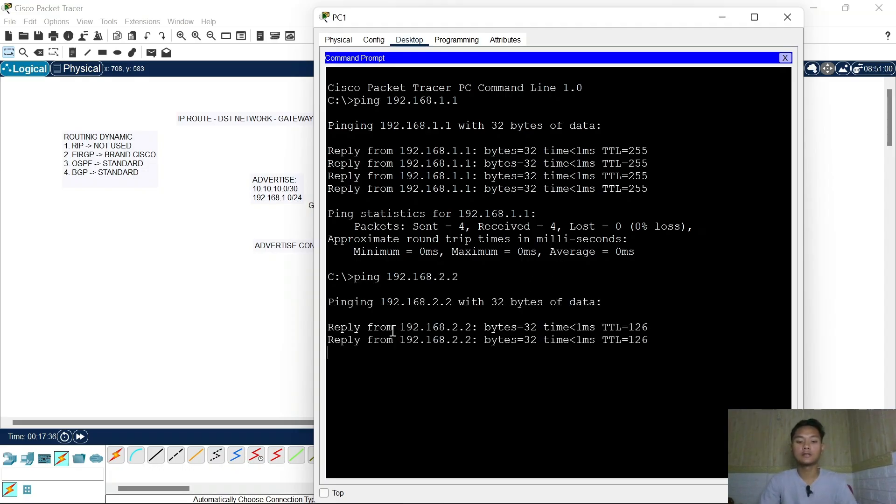
{"action": "left_click_drag", "start_coordinate": [393, 330], "coordinate": [583, 327]}
{"action": "left_click", "coordinate": [787, 17]}
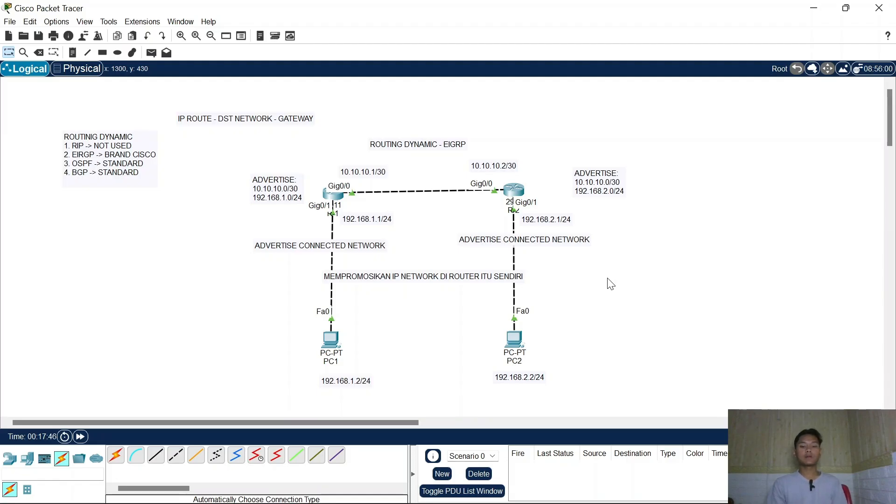
- Duplicate router R-2 beside the original and link the two routers with an automatically chosen connection
{"action": "scroll", "coordinate": [611, 284], "scroll_direction": "right", "scroll_amount": 5}
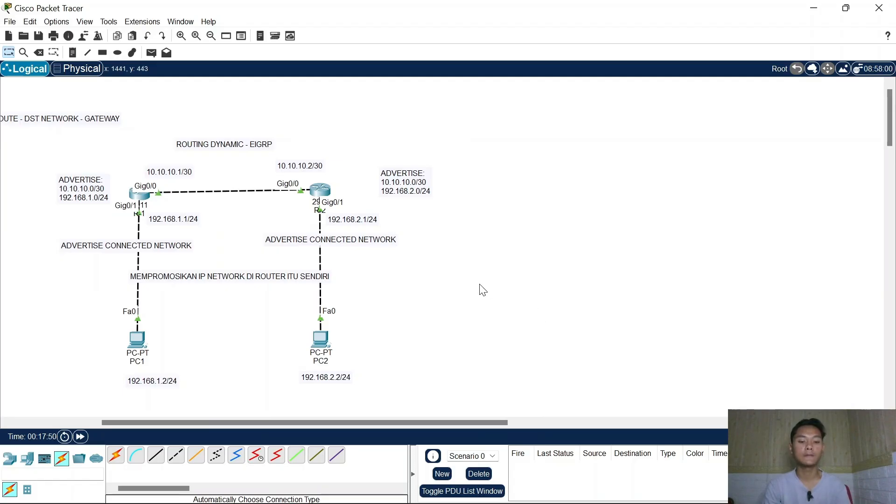
{"action": "scroll", "coordinate": [482, 290], "scroll_direction": "left", "scroll_amount": 5}
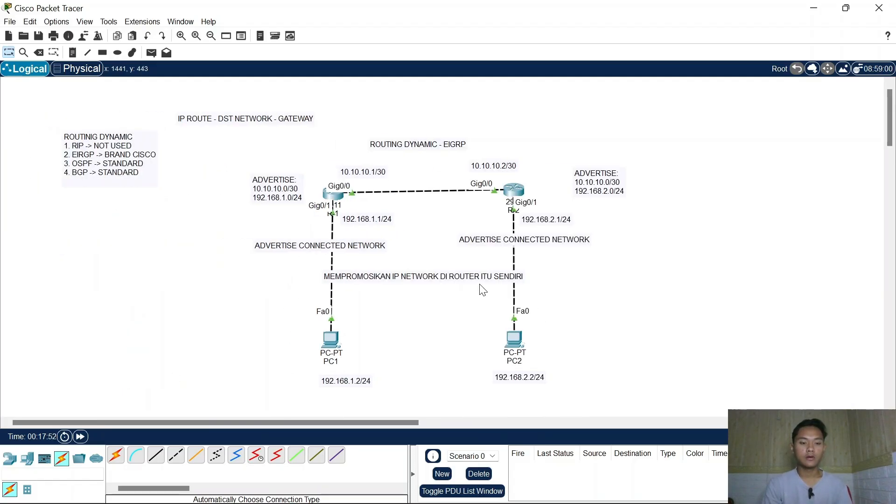
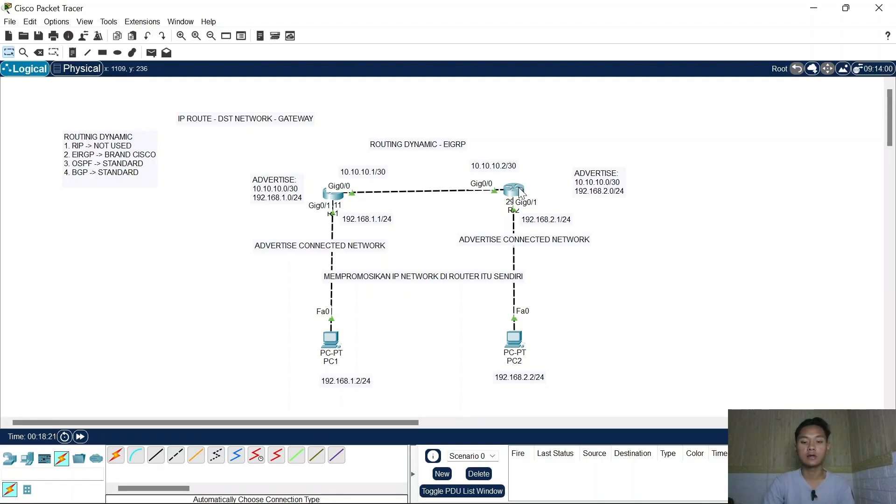
{"action": "key", "text": "ctrl+v"}
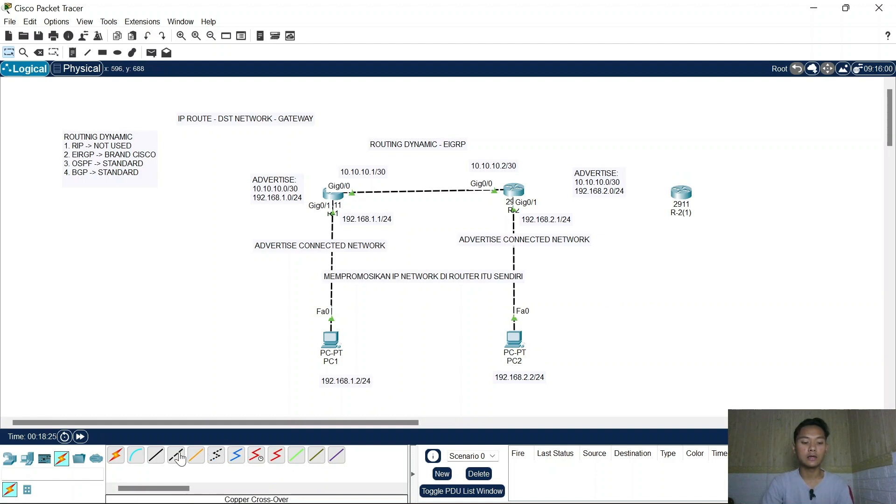
{"action": "left_click", "coordinate": [116, 455]}
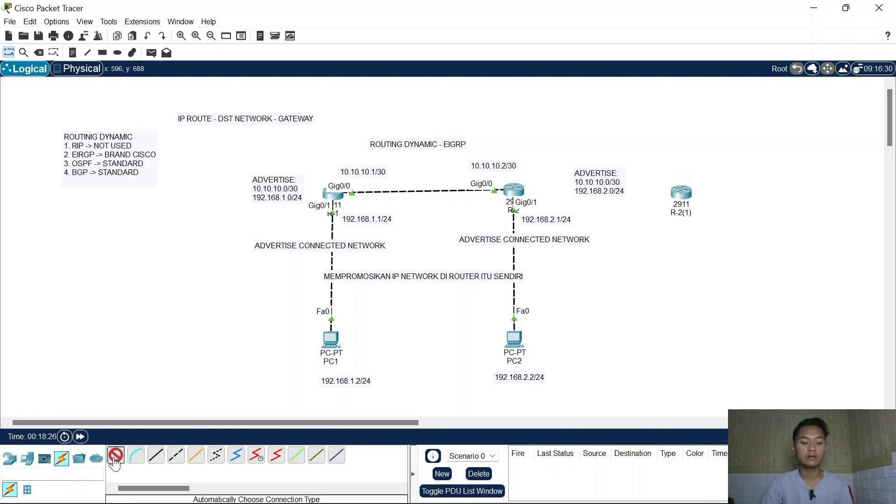
{"action": "left_click", "coordinate": [511, 190]}
{"action": "left_click", "coordinate": [681, 192]}
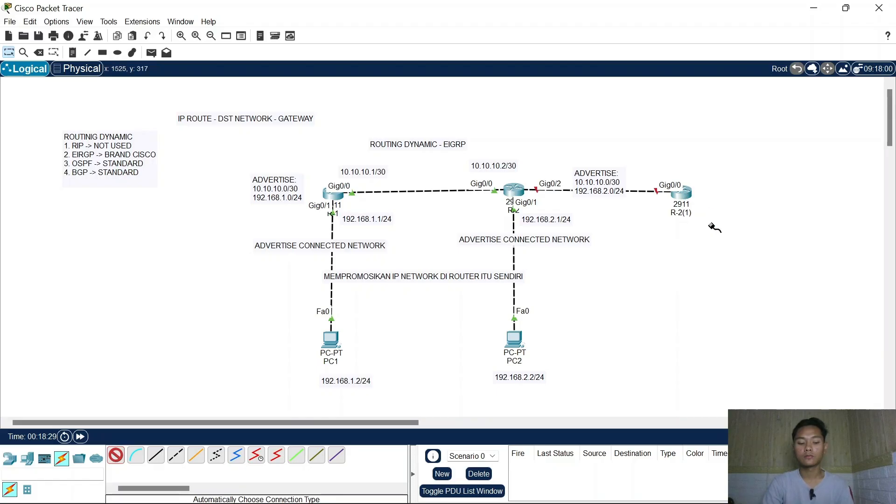
{"action": "key", "text": "Escape"}
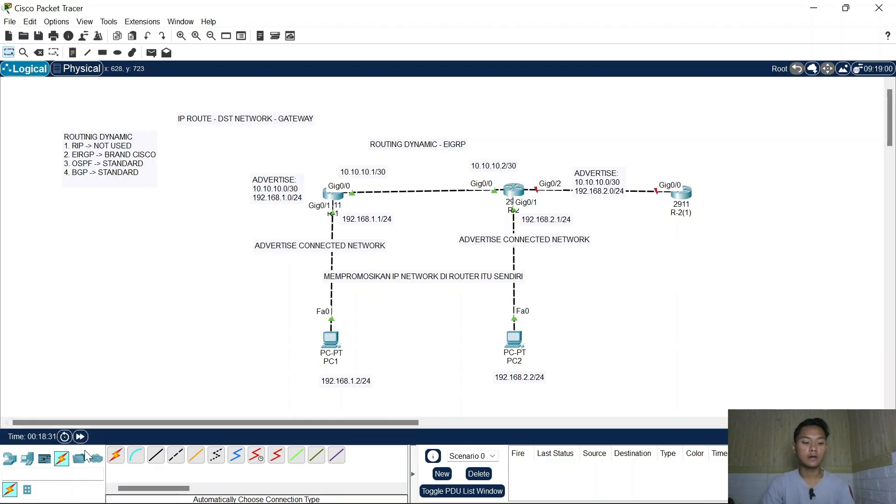
- Place a new PC-PT end device in the workspace below the copied router
{"action": "left_click", "coordinate": [27, 458]}
{"action": "left_click", "coordinate": [116, 455]}
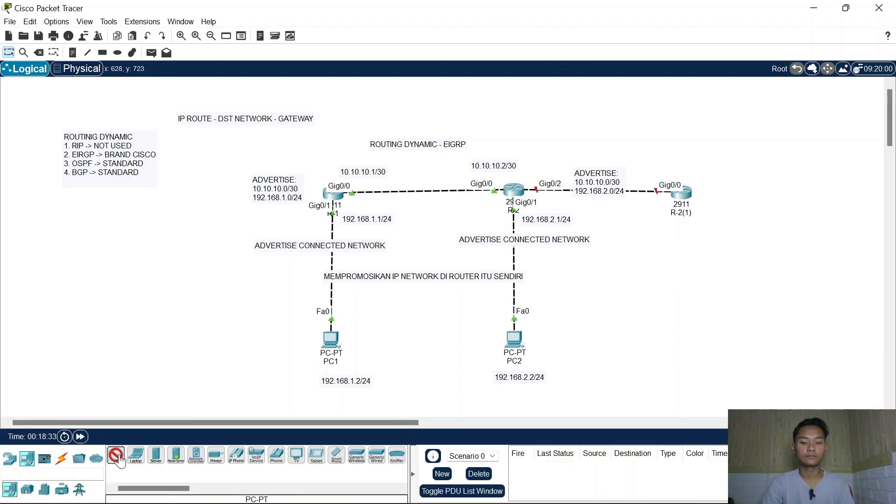
{"action": "left_click", "coordinate": [668, 337]}
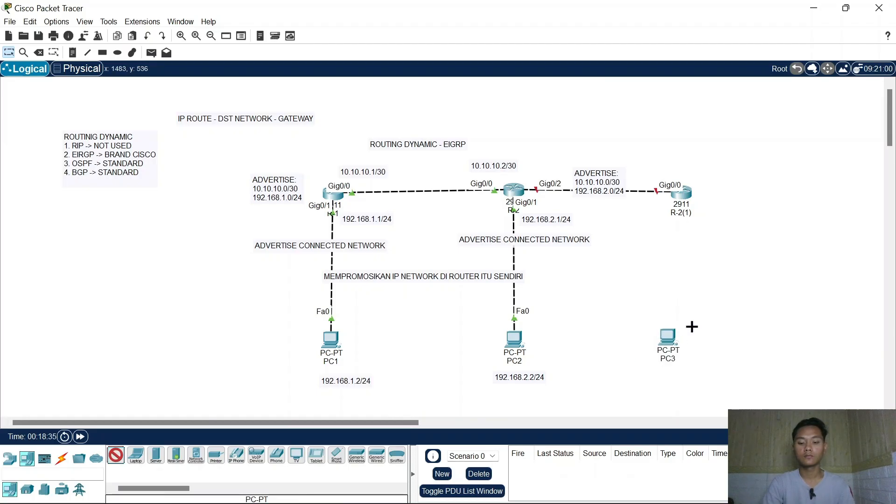
{"action": "key", "text": "Escape"}
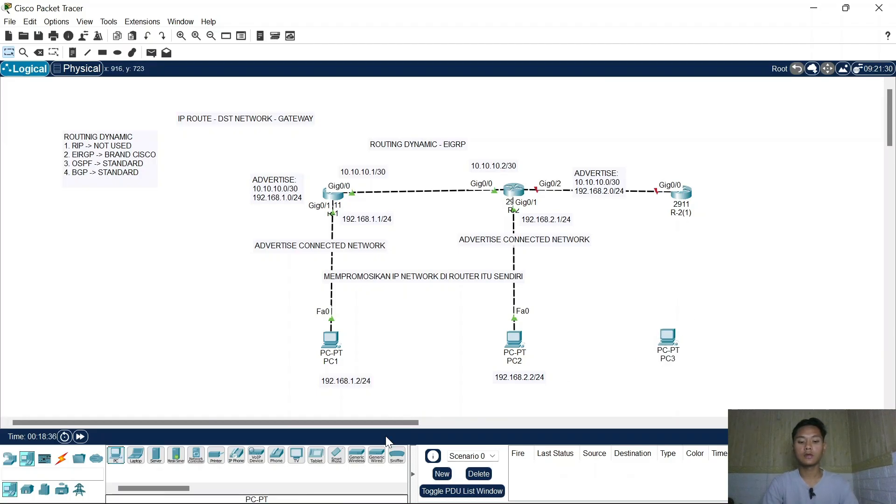
- Connect PC3 to the copied router with an automatically chosen connection and align PC3 straight beneath the router
{"action": "left_click", "coordinate": [55, 464]}
{"action": "left_click", "coordinate": [117, 456]}
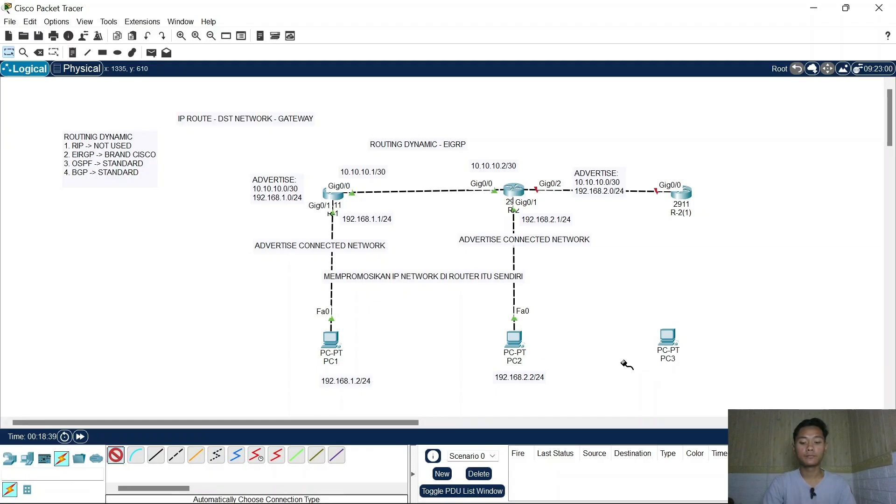
{"action": "left_click", "coordinate": [672, 337]}
{"action": "left_click", "coordinate": [680, 193]}
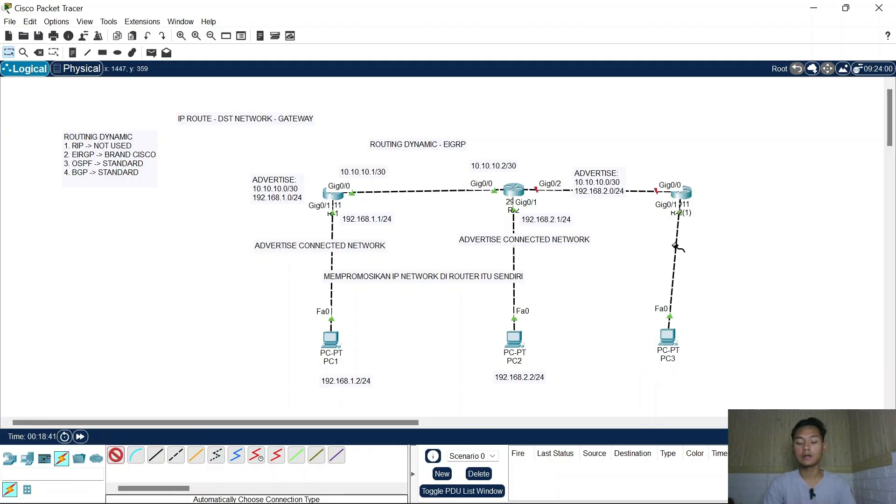
{"action": "left_click_drag", "start_coordinate": [676, 348], "coordinate": [692, 361]}
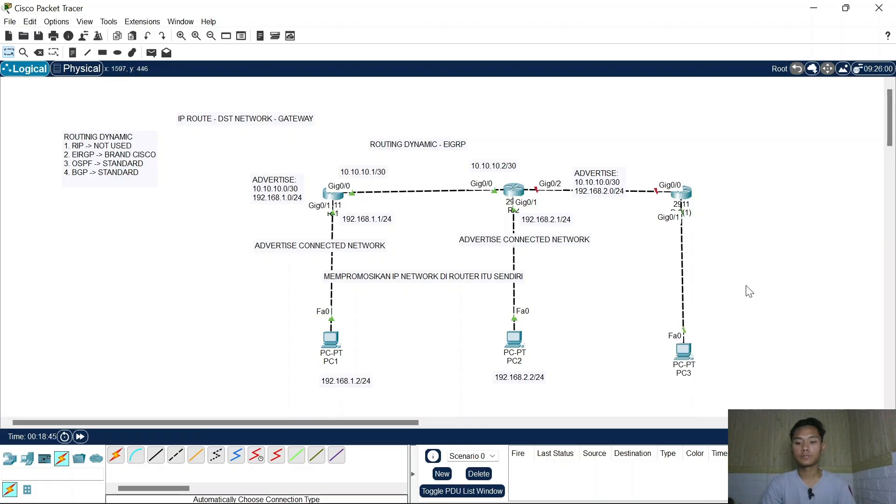
- Move R-2's ADVERTISE note off the router link and add a 192.168.3.2/24 address label below PC3
{"action": "left_click_drag", "start_coordinate": [595, 176], "coordinate": [534, 151]}
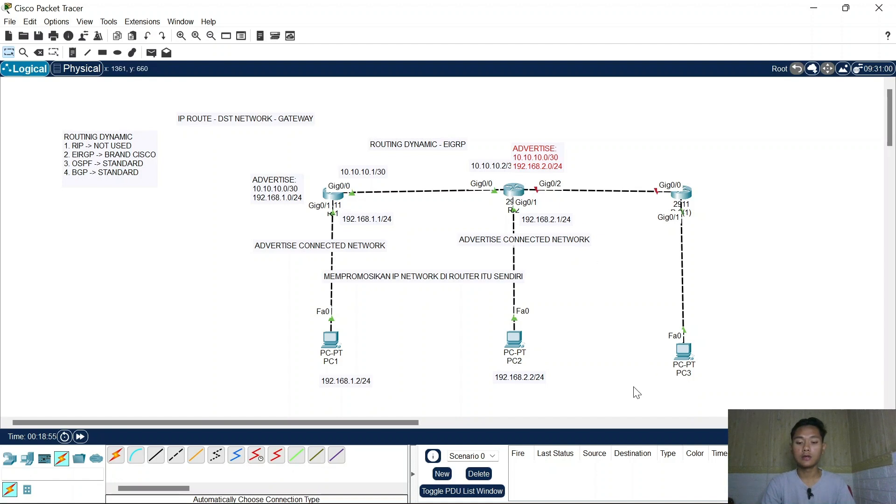
{"action": "key", "text": "ctrl+v"}
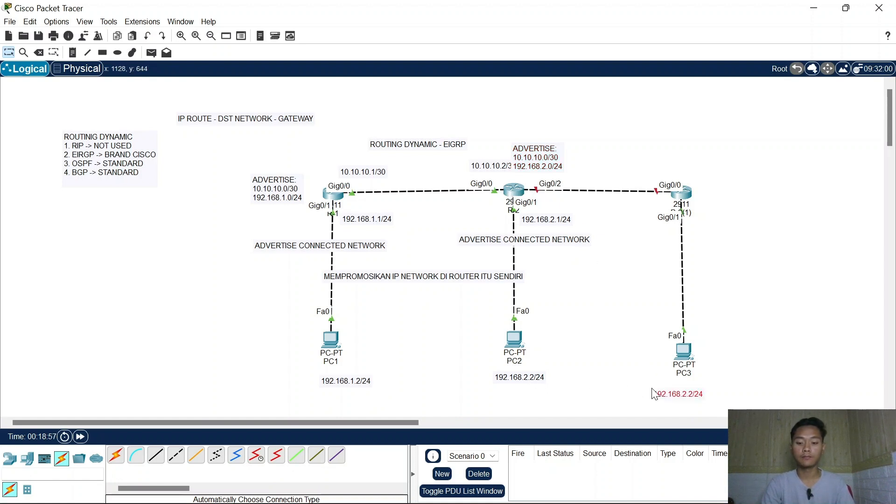
{"action": "double_click", "coordinate": [681, 393]}
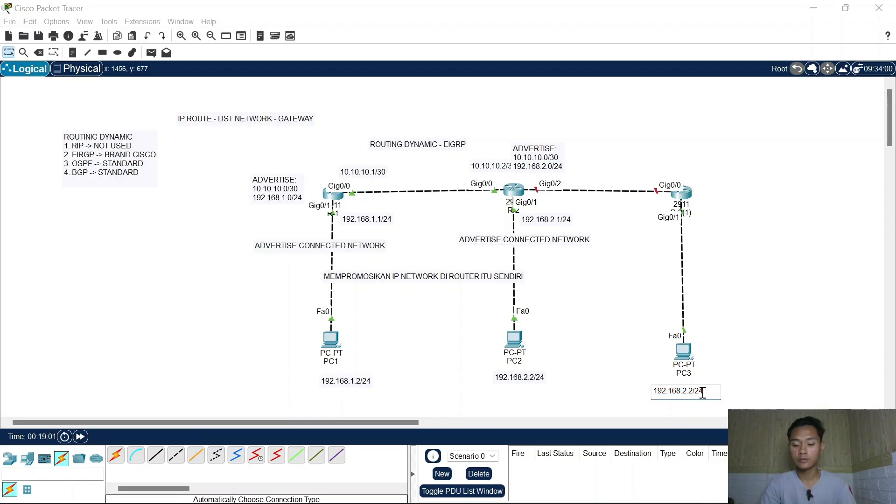
{"action": "key", "text": "BackSpace"}
{"action": "type", "text": "3"}
{"action": "left_click_drag", "start_coordinate": [714, 391], "coordinate": [634, 267]}
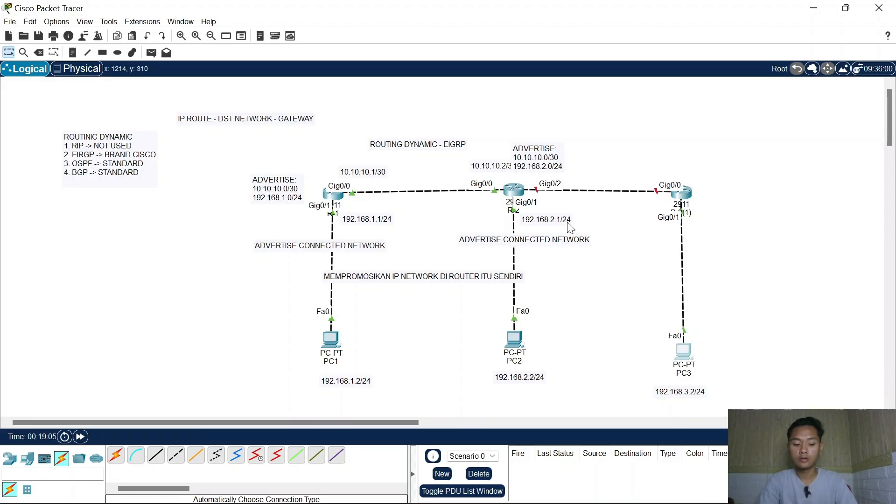
- Duplicate the 192.168.2.1/24 label next to the copied router and change the copy to 192.168.3.1/24
{"action": "type", "text": "192.168.2.1/24"}
{"action": "double_click", "coordinate": [740, 228]}
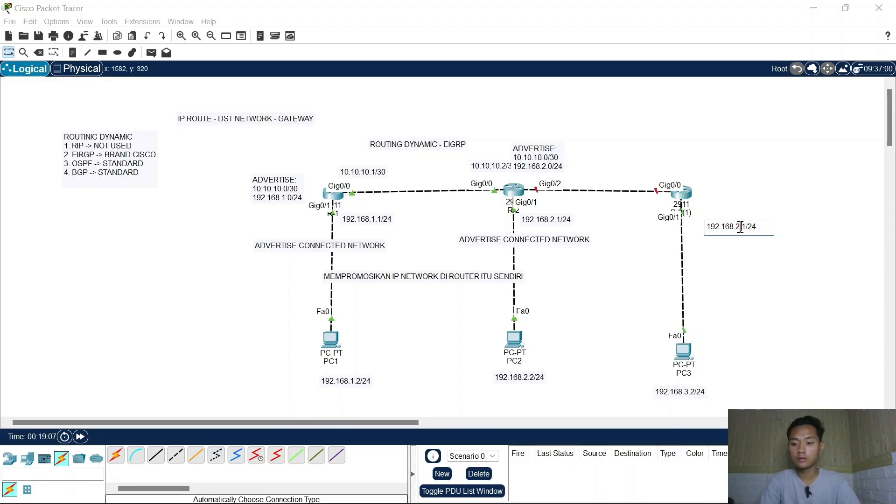
{"action": "key", "text": "BackSpace"}
{"action": "type", "text": "3"}
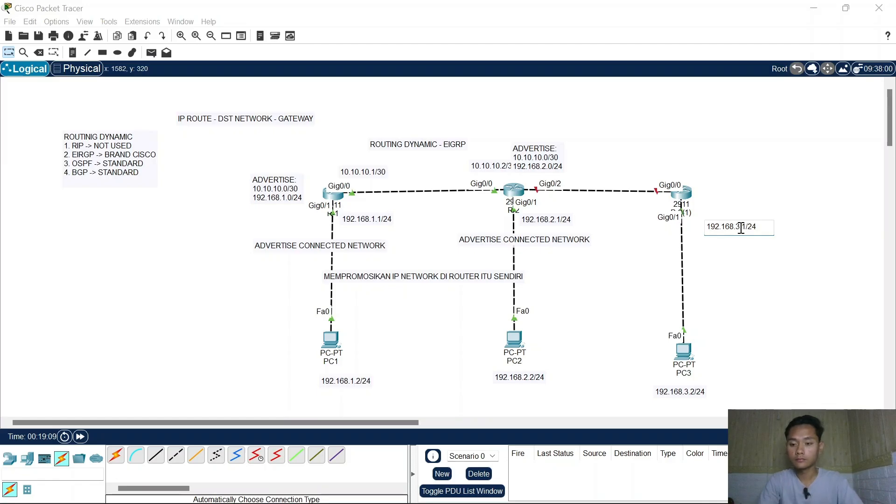
{"action": "left_click", "coordinate": [703, 211]}
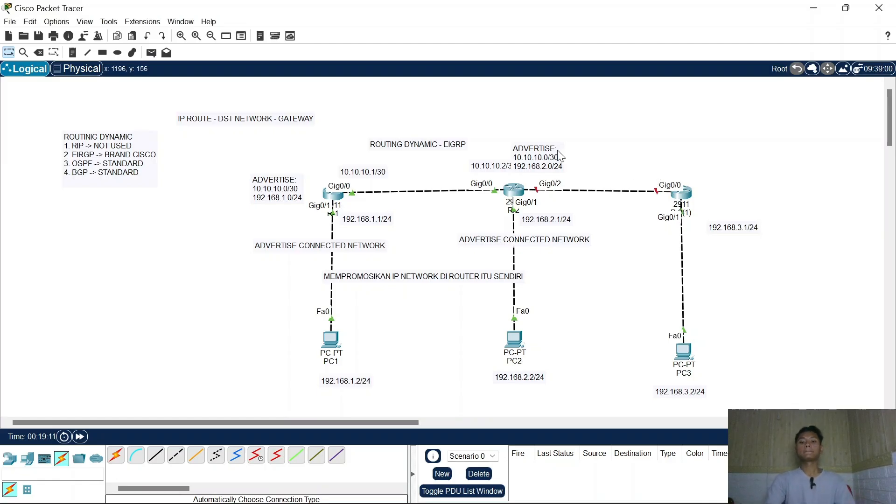
- Move R-2's 10.10.10.2/30 label and ADVERTISE note aside, and add a 20.20.20.1/30 label above R-2's Gig0/2 port
{"action": "left_click_drag", "start_coordinate": [498, 170], "coordinate": [479, 173]}
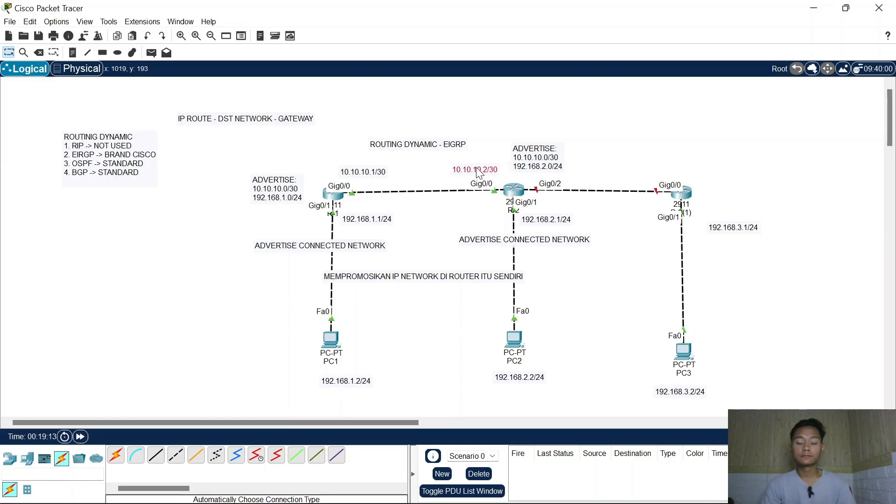
{"action": "left_click_drag", "start_coordinate": [537, 151], "coordinate": [532, 129]}
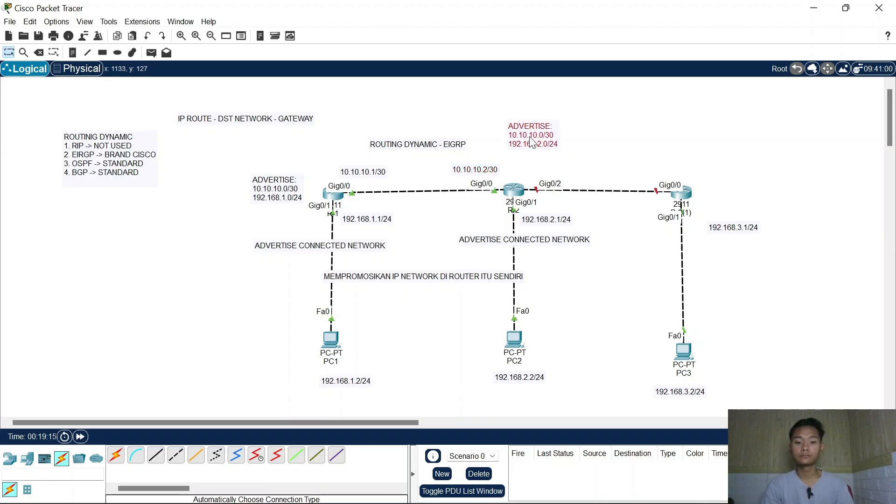
{"action": "key", "text": "ctrl+v"}
{"action": "left_click_drag", "start_coordinate": [591, 168], "coordinate": [534, 178]}
{"action": "double_click", "coordinate": [532, 172]}
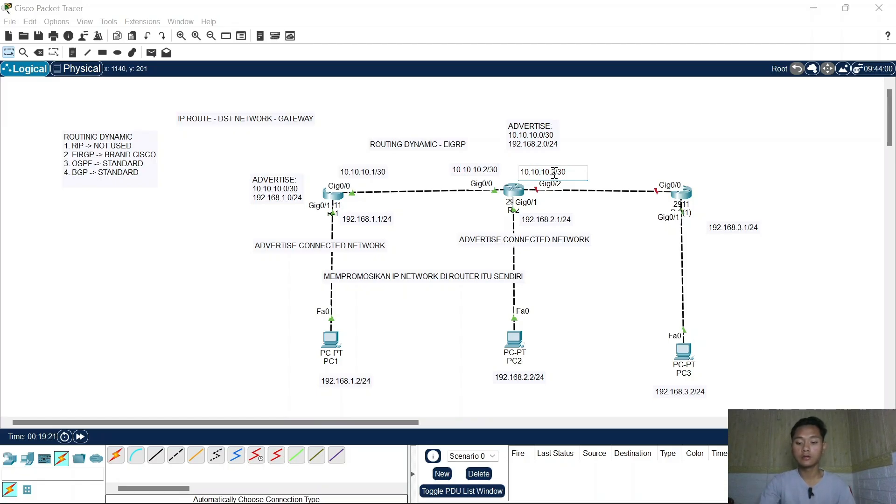
{"action": "key", "text": "BackSpace"}
{"action": "key", "text": "BackSpace"}
{"action": "key", "text": "BackSpace"}
{"action": "key", "text": "BackSpace"}
{"action": "key", "text": "BackSpace"}
{"action": "key", "text": "BackSpace"}
{"action": "key", "text": "BackSpace"}
{"action": "key", "text": "BackSpace"}
{"action": "key", "text": "BackSpace"}
{"action": "type", "text": "20.20.20.1"}
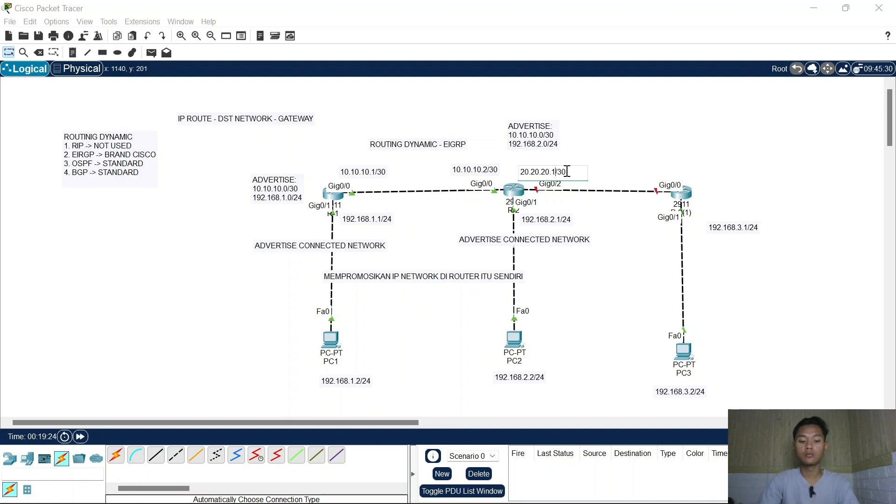
{"action": "key", "text": "Return"}
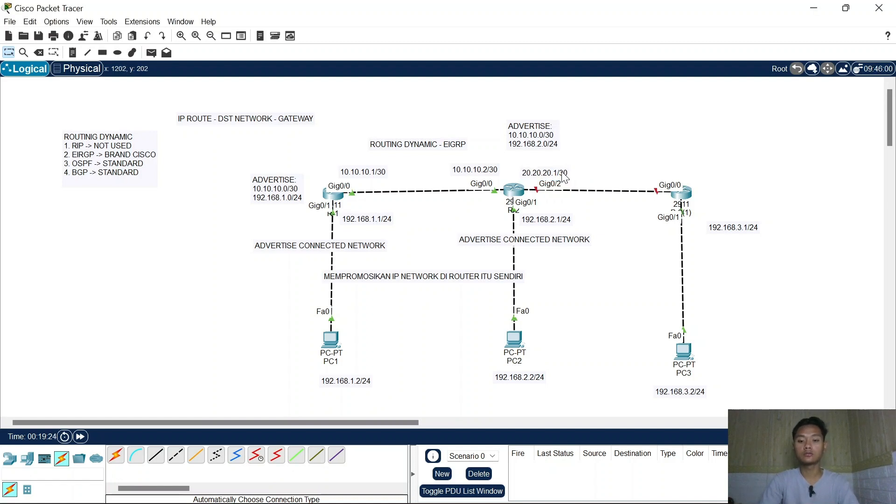
- Duplicate the 20.20.20.1/30 label above the copied router's Gig0/0 port and change the copy to 20.20.20.2/30
{"action": "key", "text": "ctrl+v"}
{"action": "left_click_drag", "start_coordinate": [665, 172], "coordinate": [656, 171]}
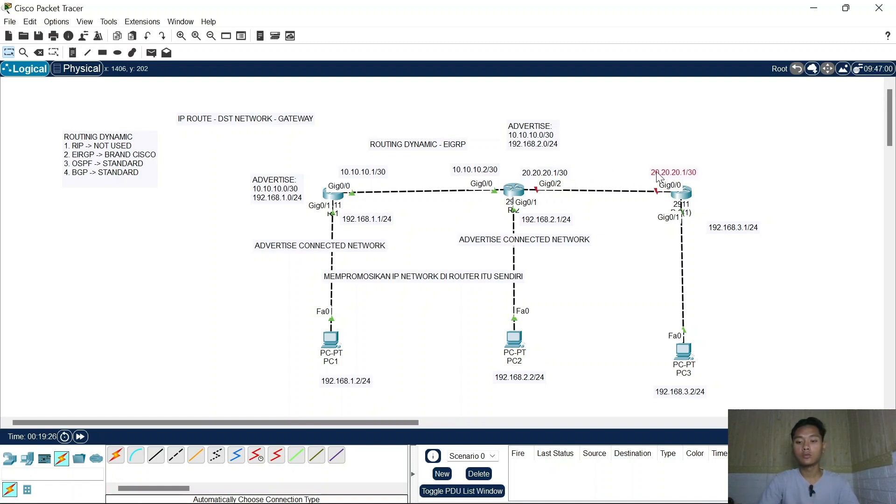
{"action": "left_click", "coordinate": [657, 172]}
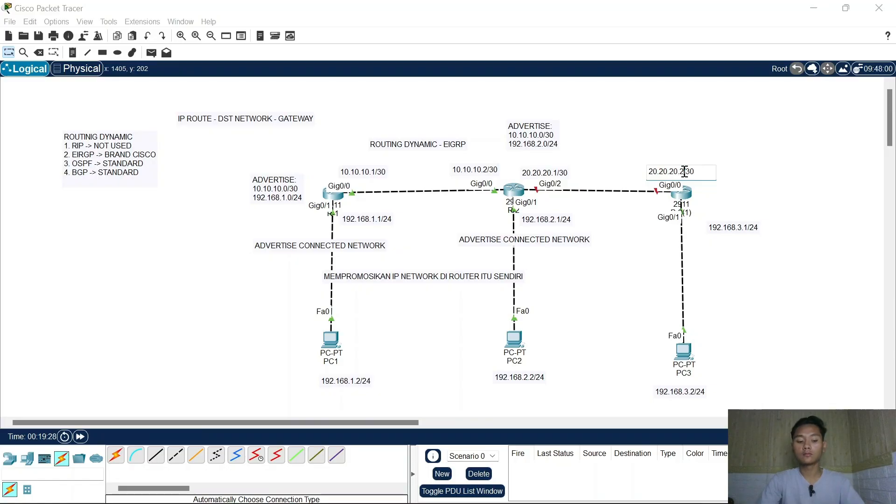
{"action": "key", "text": "Return"}
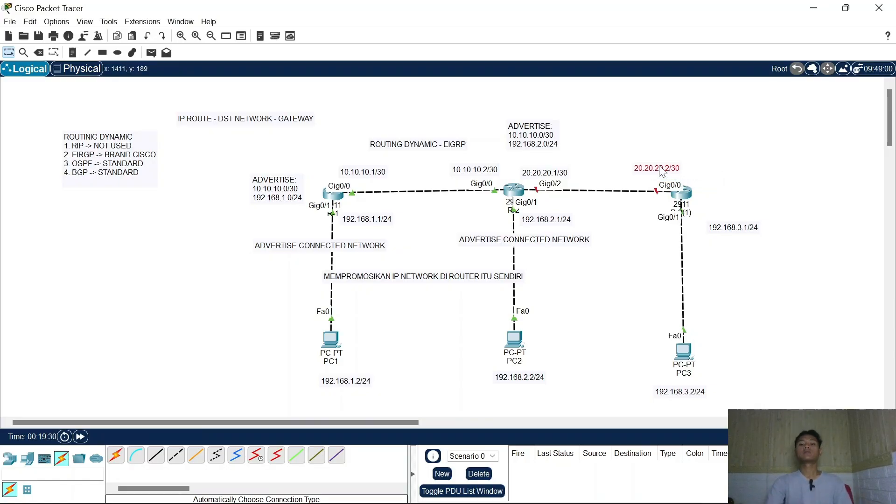
{"action": "left_click", "coordinate": [579, 242]}
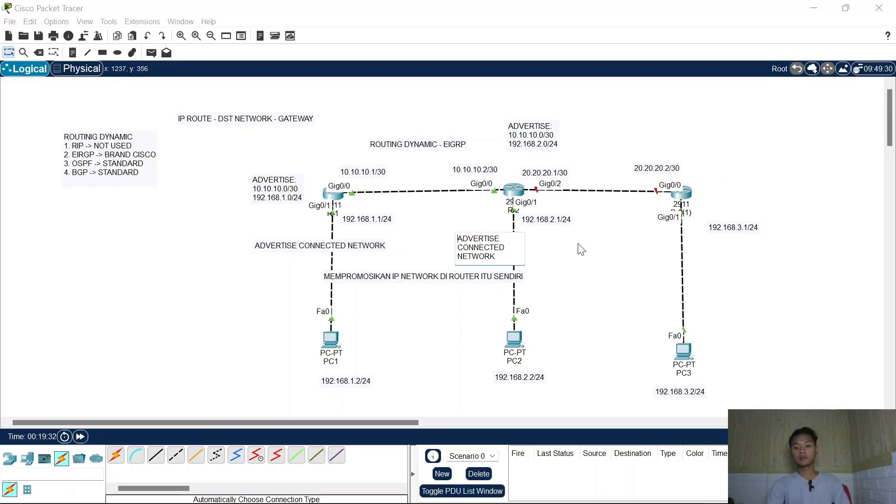
{"action": "left_click", "coordinate": [554, 284]}
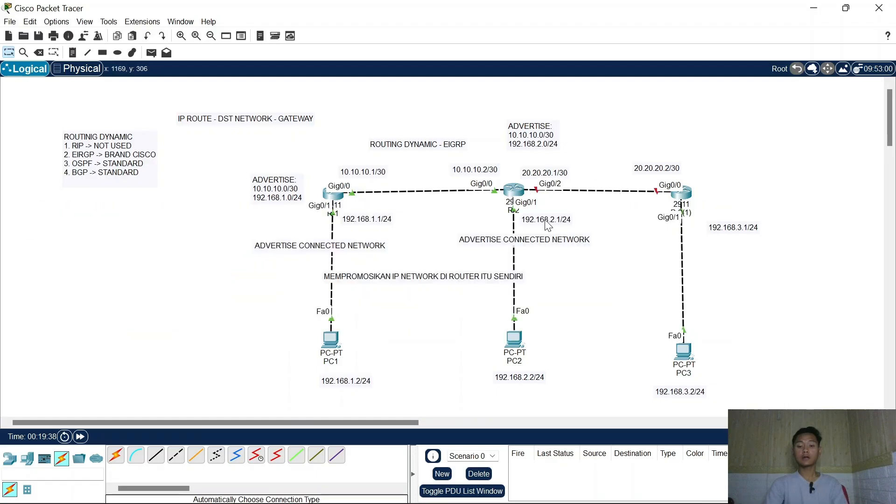
- Rename the copied router as R-3
{"action": "left_click", "coordinate": [684, 215]}
{"action": "type", "text": "R-3"}
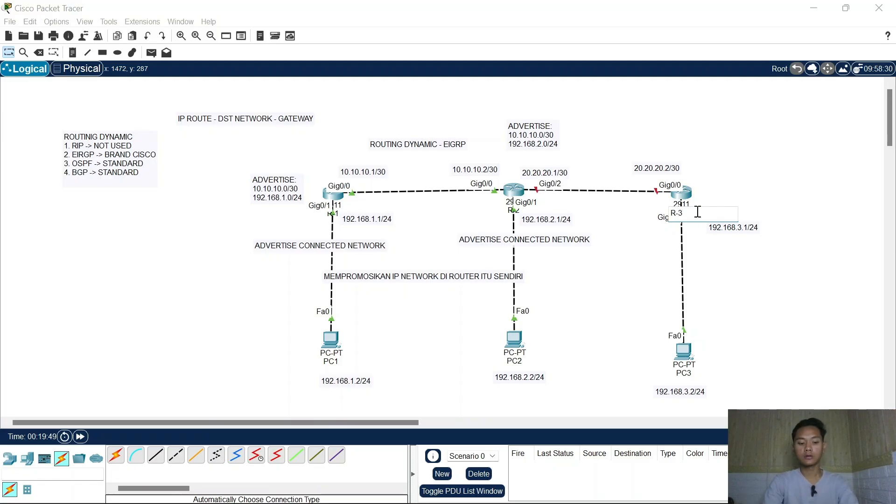
{"action": "key", "text": "Return"}
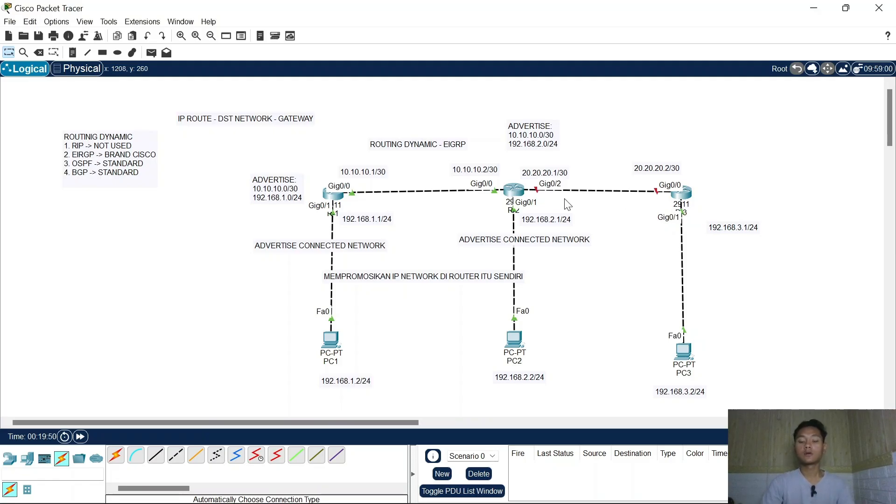
- In R-2's command line, leave EIGRP configuration and enable interface g0/2 with no shutdown
{"action": "left_click", "coordinate": [514, 190]}
{"action": "type", "text": "ex"}
{"action": "key", "text": "Return"}
{"action": "type", "text": "ig)#i"}
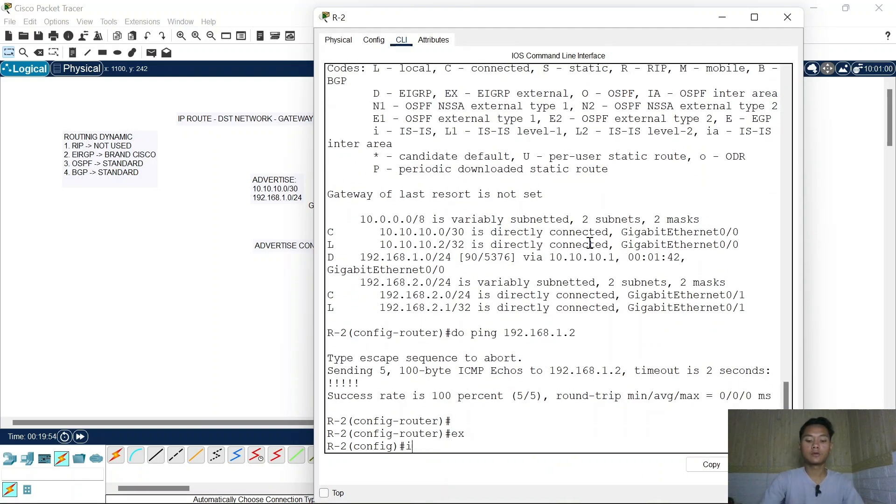
{"action": "type", "text": "nt  g0/2"}
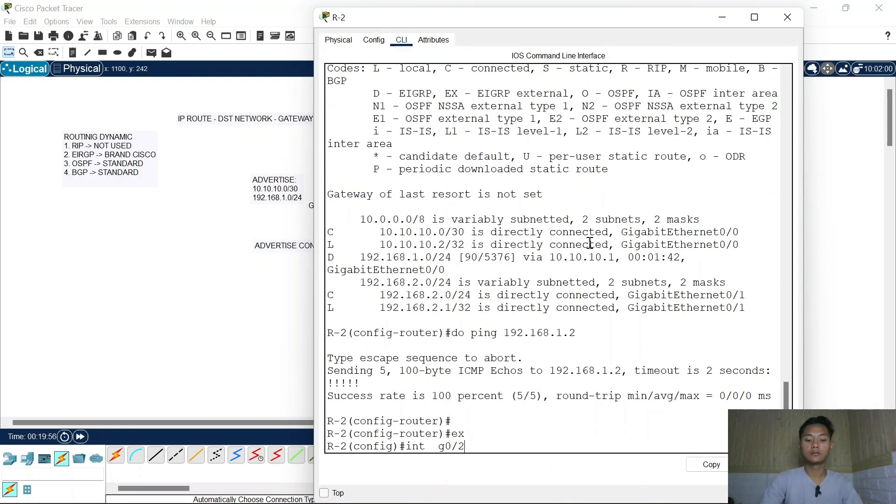
{"action": "key", "text": "Return"}
{"action": "type", "text": "no sh"}
{"action": "key", "text": "Return"}
{"action": "key", "text": "Return"}
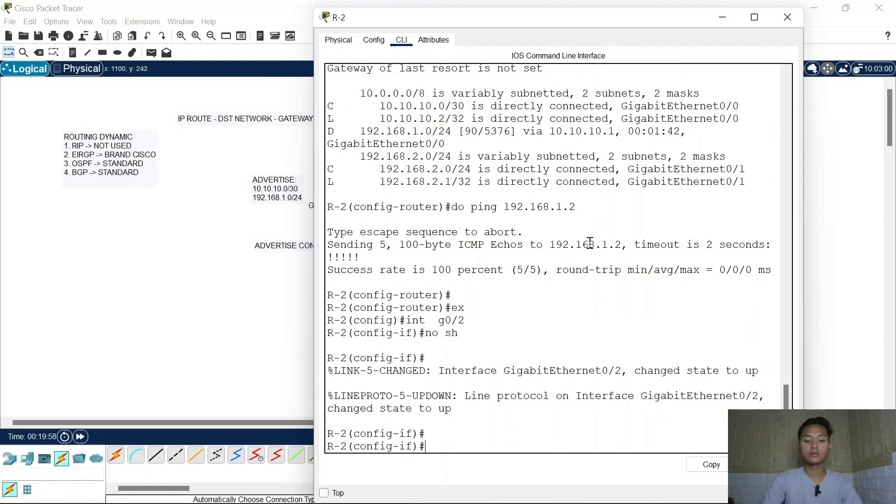
- Assign IP address 20.20.20.1 with mask 255.255.255.252 to R-2's g0/2 interface and close the router window
{"action": "type", "text": "ip add 1"}
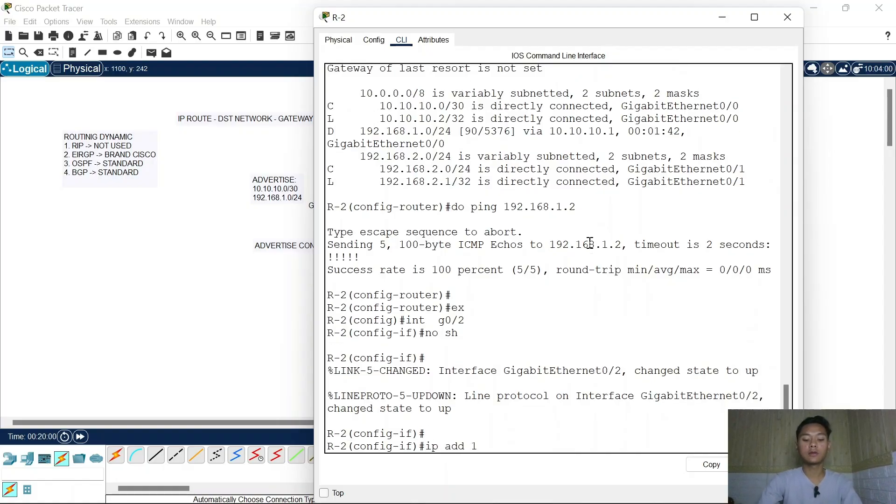
{"action": "key", "text": "BackSpace"}
{"action": "type", "text": "20.20.20.1 25"}
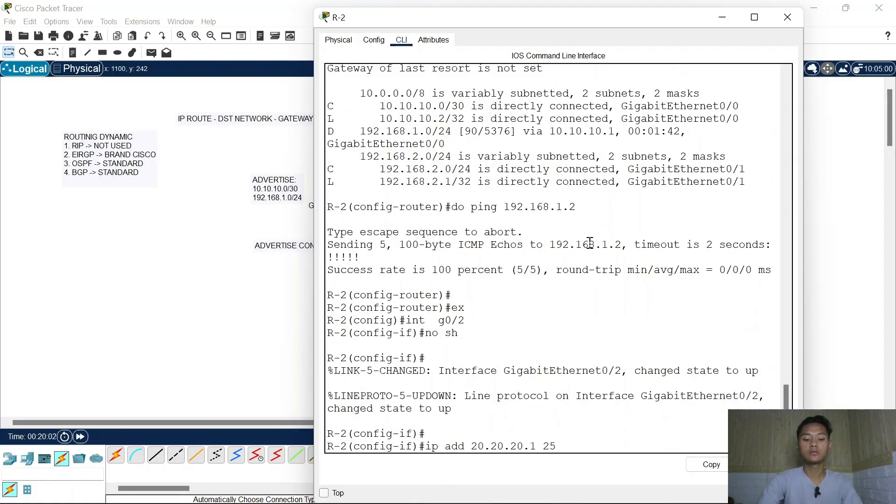
{"action": "type", "text": "5.255.255"}
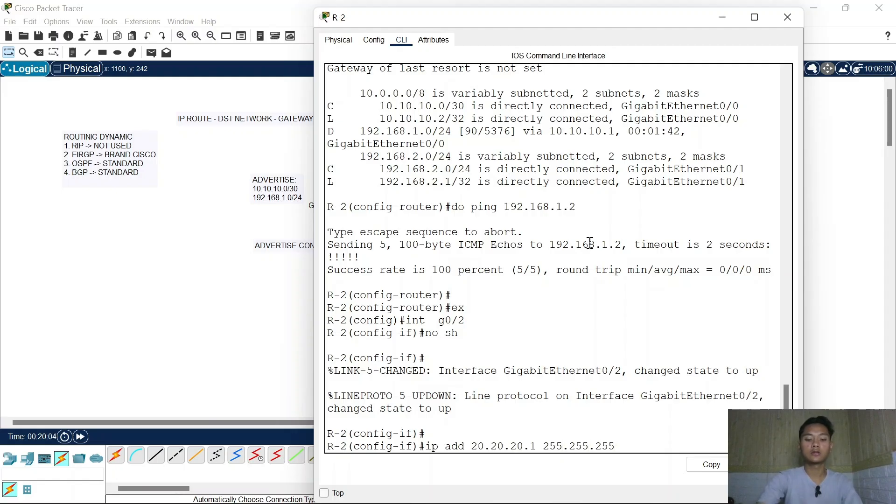
{"action": "type", "text": ".252"}
{"action": "key", "text": "Return"}
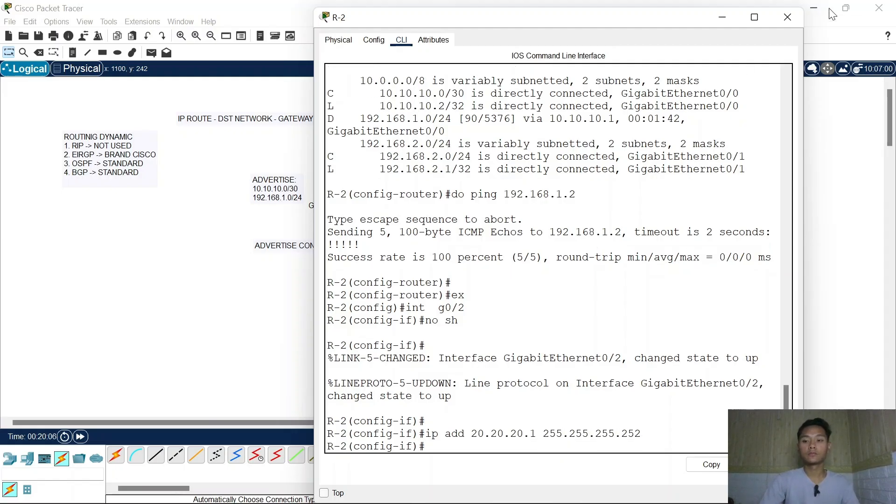
{"action": "left_click", "coordinate": [787, 17]}
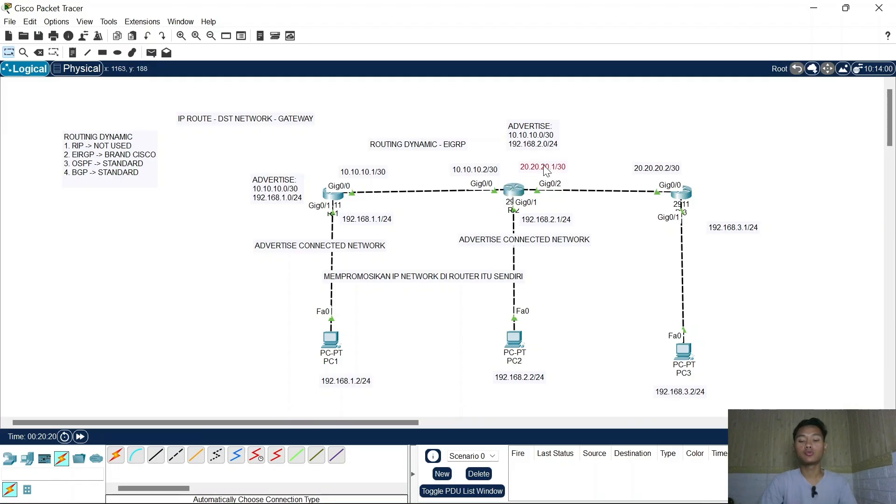
- Display R-2's IP routing table and examine the 20.20.20.0/30 entry and its interface
{"action": "left_click", "coordinate": [515, 192]}
{"action": "left_click", "coordinate": [513, 333]}
{"action": "key", "text": "Return"}
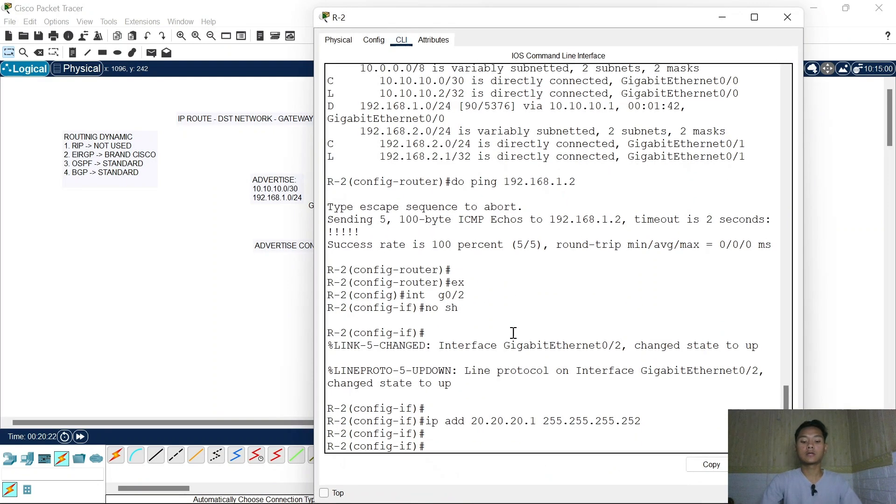
{"action": "type", "text": "do sh ip route"}
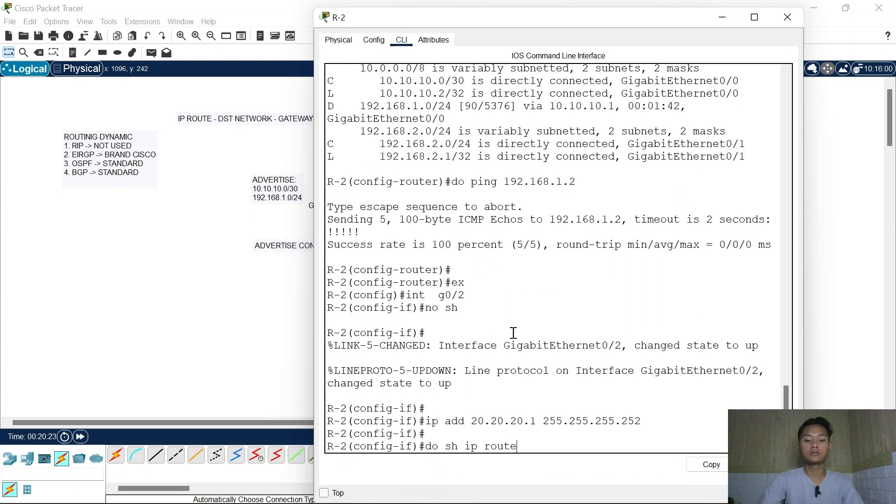
{"action": "key", "text": "Return"}
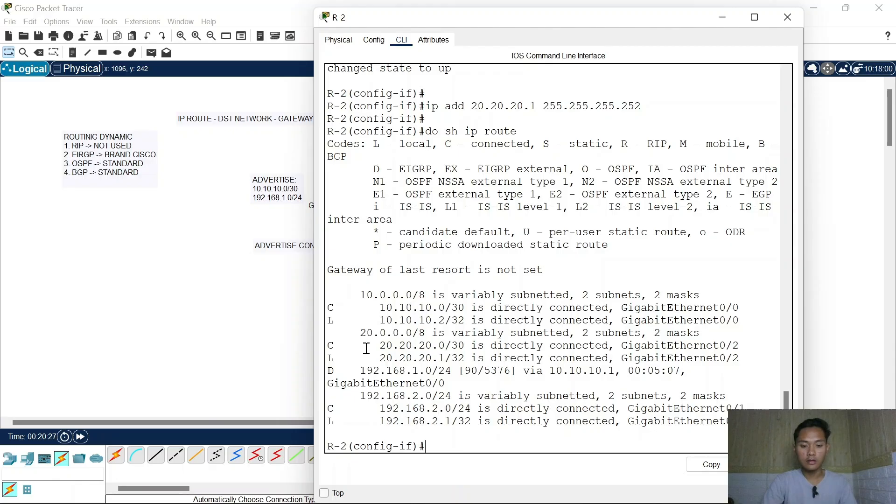
{"action": "left_click_drag", "start_coordinate": [377, 346], "coordinate": [447, 346]}
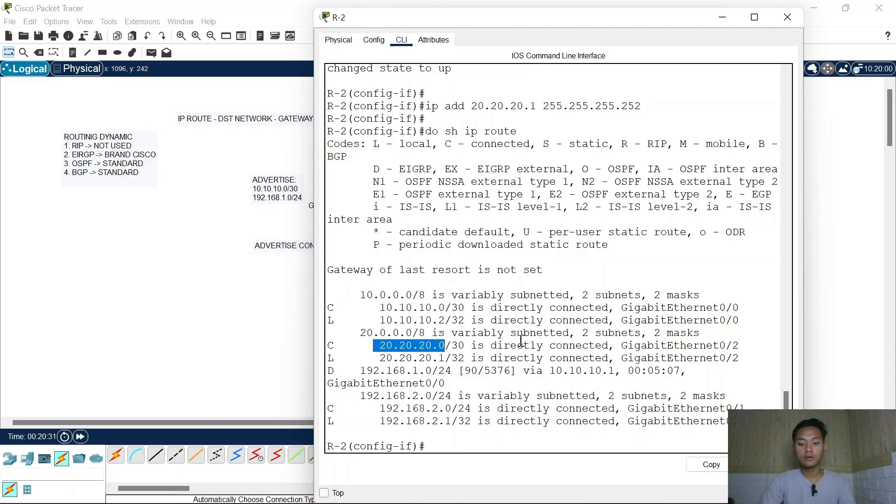
{"action": "left_click_drag", "start_coordinate": [624, 345], "coordinate": [734, 346]}
{"action": "left_click", "coordinate": [545, 419]}
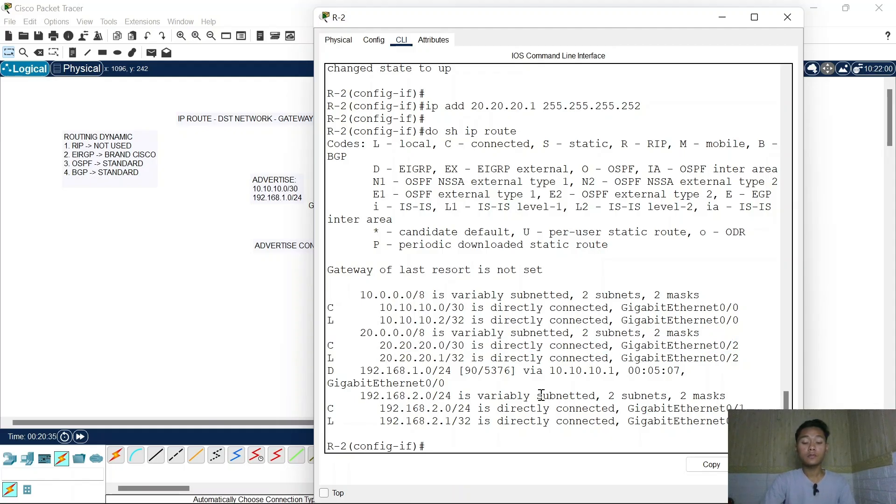
{"action": "key", "text": "Return"}
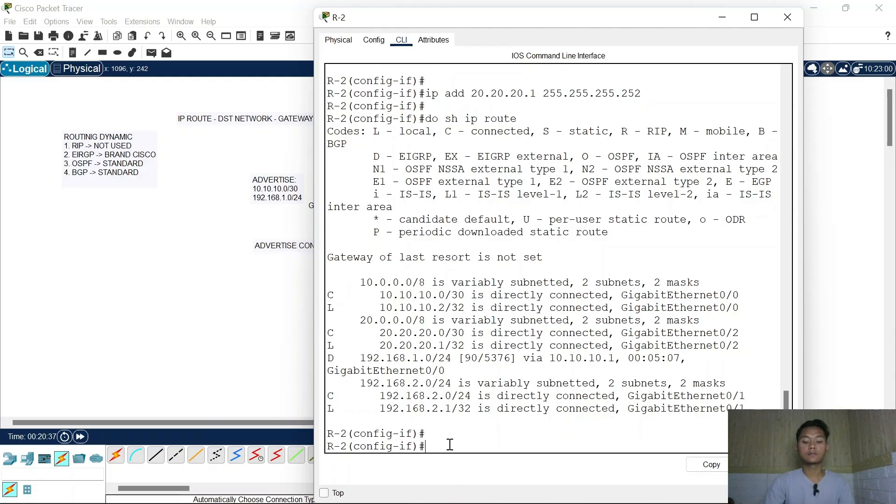
{"action": "key", "text": "Up"}
{"action": "key", "text": "Up"}
{"action": "key", "text": "Down"}
{"action": "key", "text": "Down"}
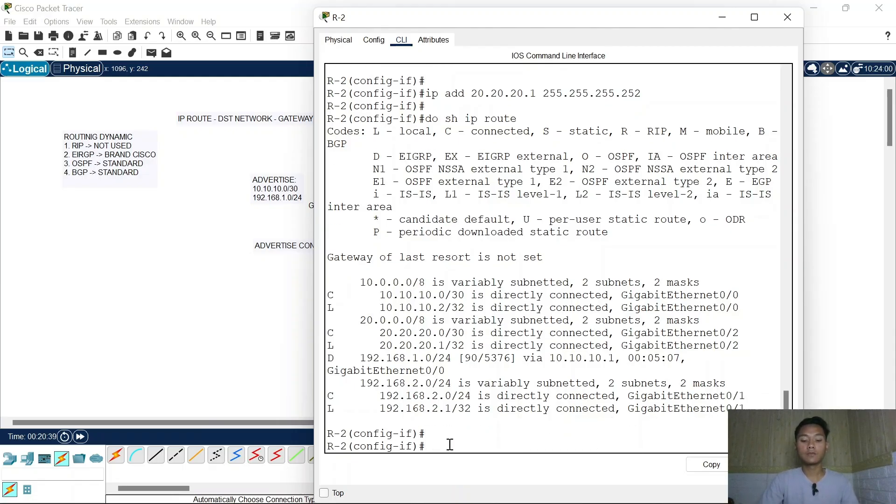
{"action": "type", "text": "rou"}
{"action": "key", "text": "Tab"}
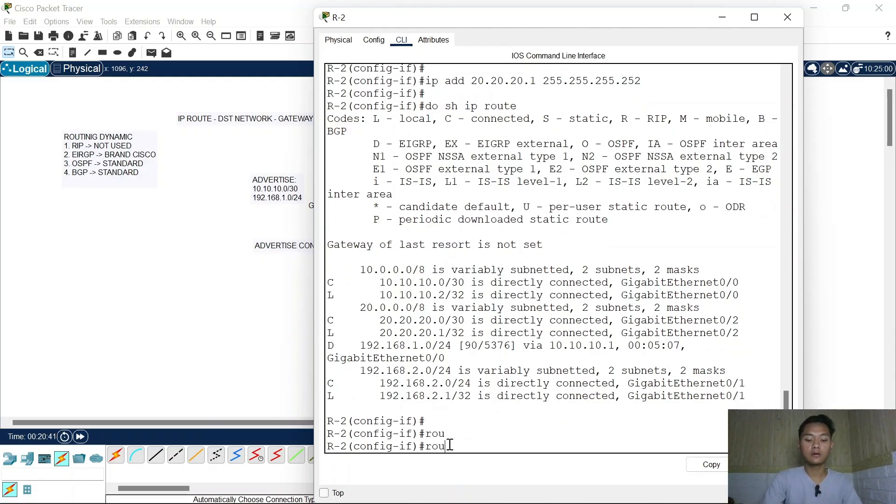
{"action": "type", "text": "er"}
{"action": "key", "text": "Tab"}
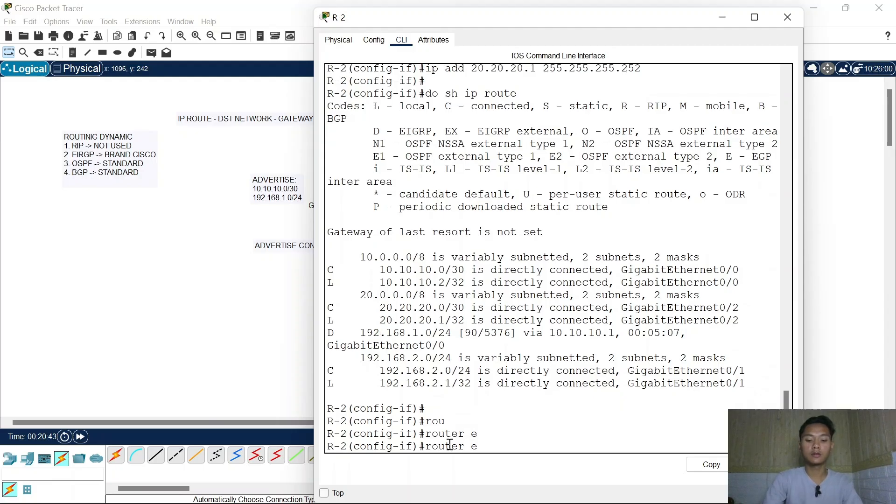
{"action": "key", "text": "BackSpace"}
{"action": "key", "text": "BackSpace"}
{"action": "key", "text": "BackSpace"}
{"action": "key", "text": "BackSpace"}
{"action": "key", "text": "BackSpace"}
{"action": "key", "text": "BackSpace"}
{"action": "key", "text": "BackSpace"}
- Return R-2 to global configuration mode and enter the configuration of EIGRP process 21
{"action": "type", "text": "ex"}
{"action": "key", "text": "Return"}
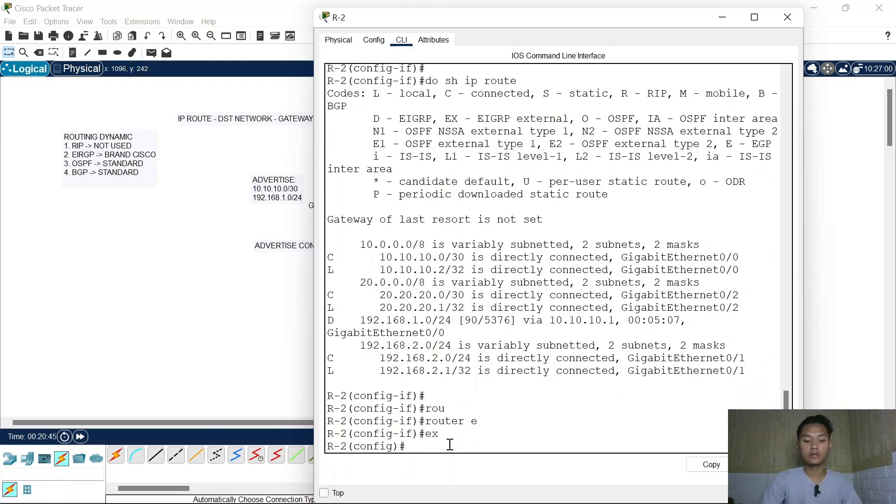
{"action": "type", "text": "rou"}
{"action": "key", "text": "Tab"}
{"action": "type", "text": "r"}
{"action": "key", "text": "Tab"}
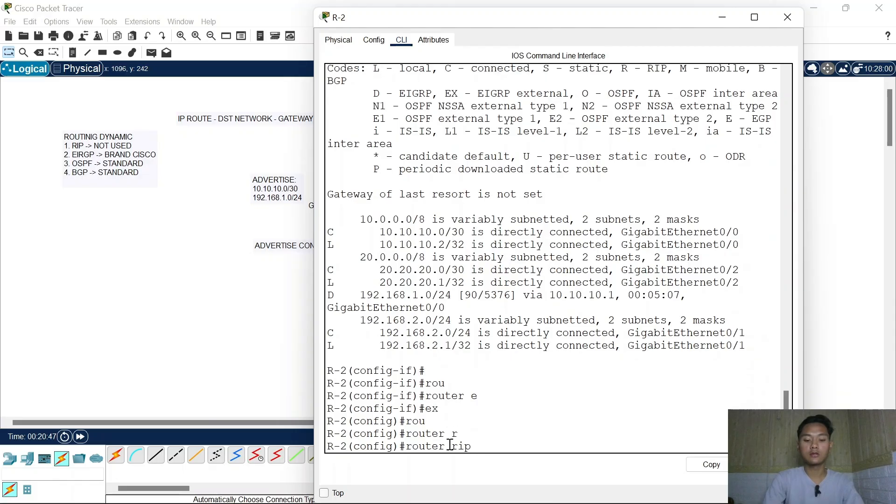
{"action": "type", "text": "e"}
{"action": "key", "text": "Tab"}
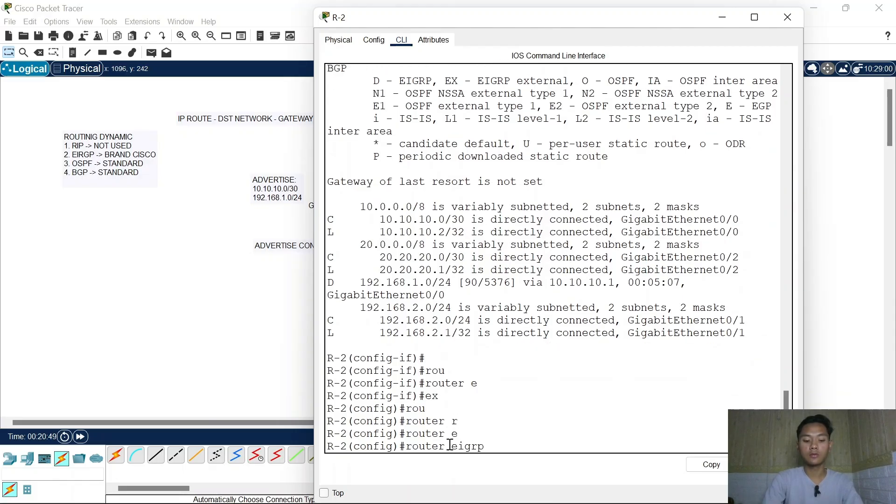
{"action": "key", "text": "Return"}
- Advertise network 20.20.20.0 in R-2's EIGRP process and close the router window
{"action": "type", "text": "net"}
{"action": "key", "text": "Tab"}
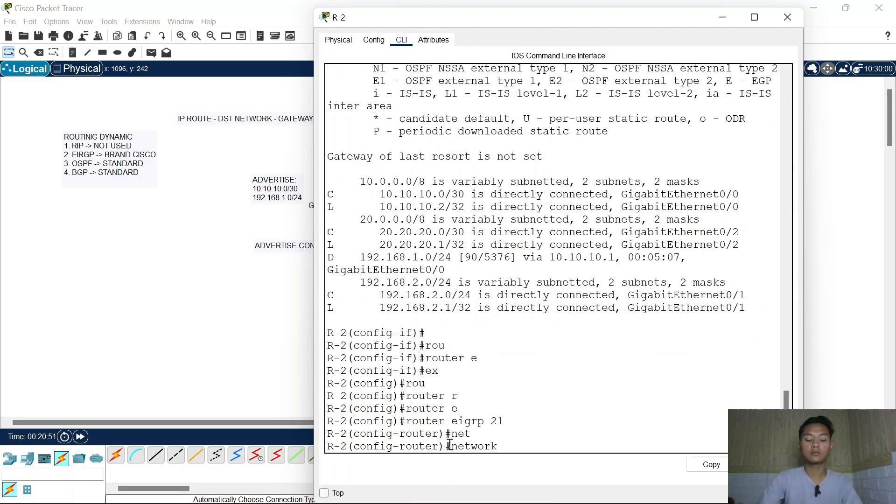
{"action": "type", "text": "20.20.20.0"}
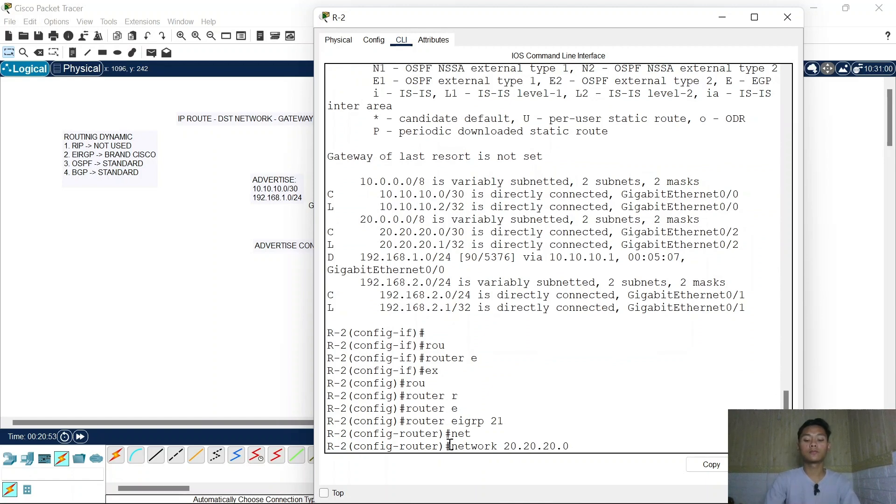
{"action": "key", "text": "Return"}
{"action": "left_click", "coordinate": [787, 17]}
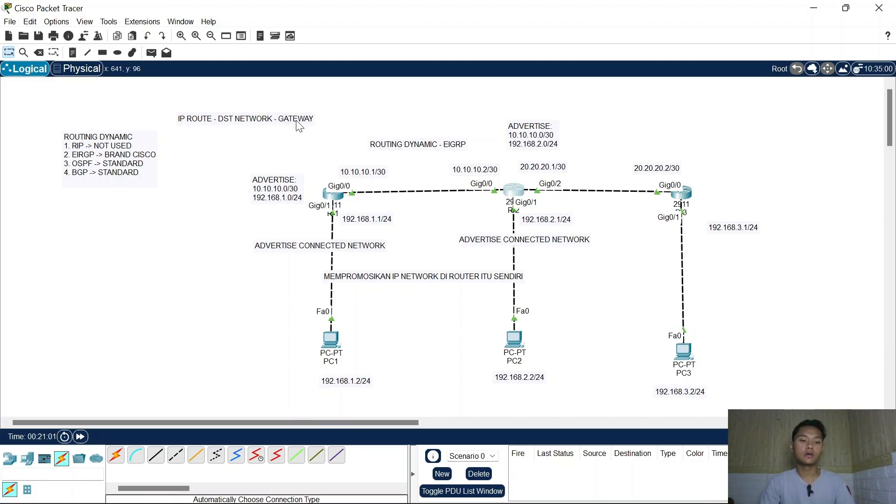
{"action": "mouse_move", "coordinate": [283, 119]}
{"action": "left_mouse_down"}
{"action": "mouse_move", "coordinate": [301, 118]}
{"action": "mouse_move", "coordinate": [282, 118]}
{"action": "left_mouse_up"}
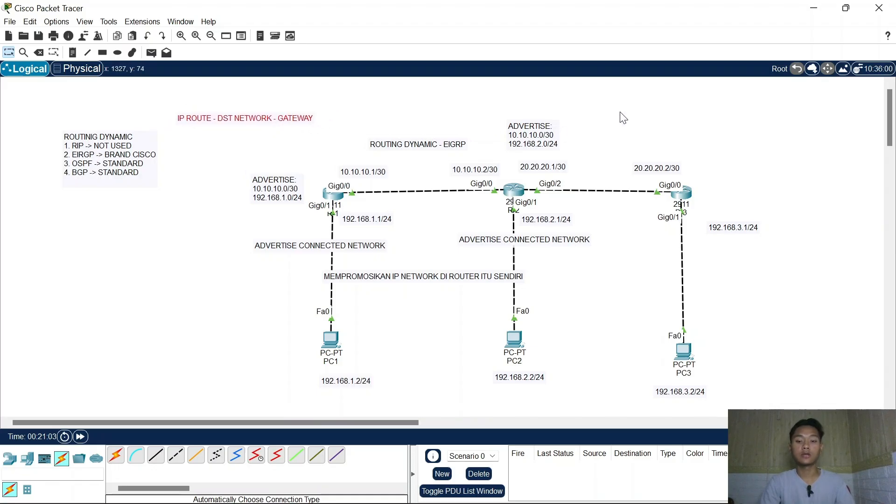
{"action": "left_click", "coordinate": [639, 119]}
- Open the command line of router R-3 and decline the initial configuration dialog
{"action": "left_click", "coordinate": [682, 193]}
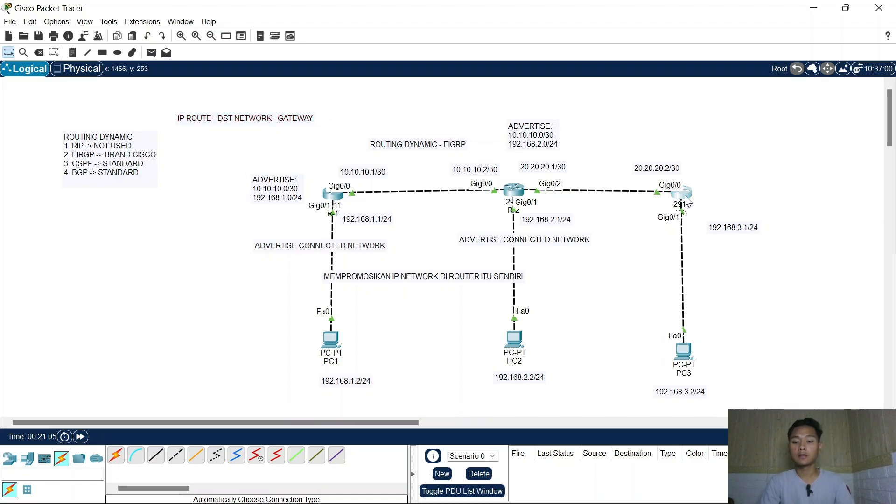
{"action": "left_click", "coordinate": [401, 40]}
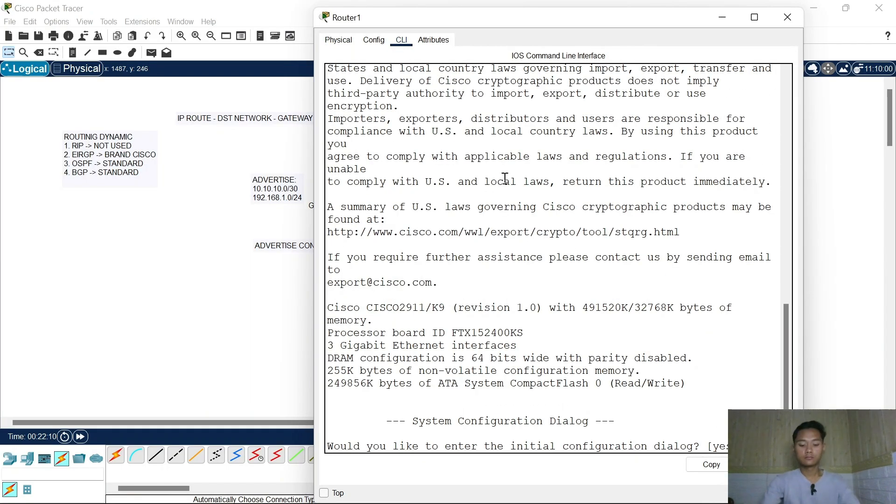
{"action": "type", "text": "no"}
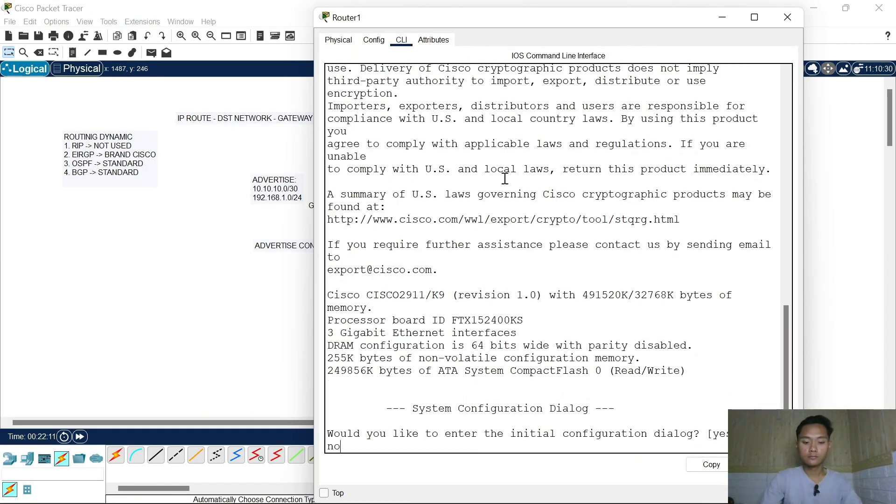
{"action": "key", "text": "Return"}
{"action": "key", "text": "Return"}
- Enter global configuration mode on the third router and set its hostname to R-3
{"action": "type", "text": "en"}
{"action": "key", "text": "Return"}
{"action": "type", "text": "conf"}
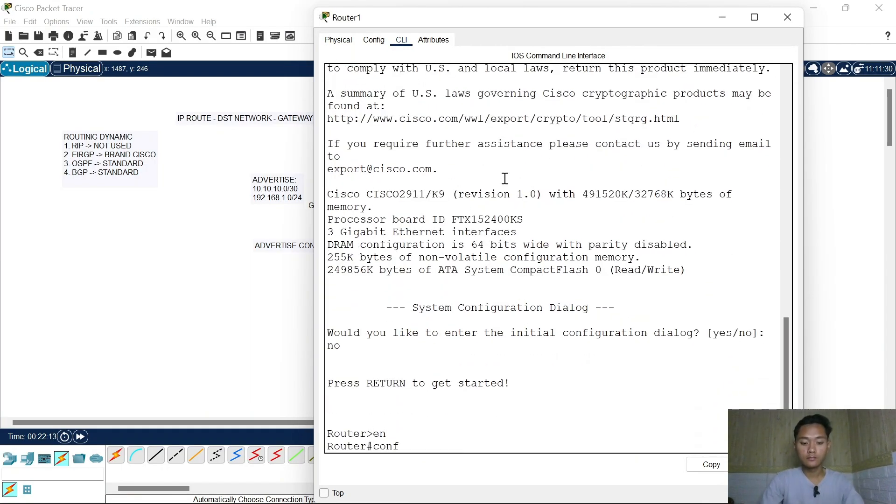
{"action": "type", "text": " t"}
{"action": "key", "text": "Return"}
{"action": "type", "text": "host R"}
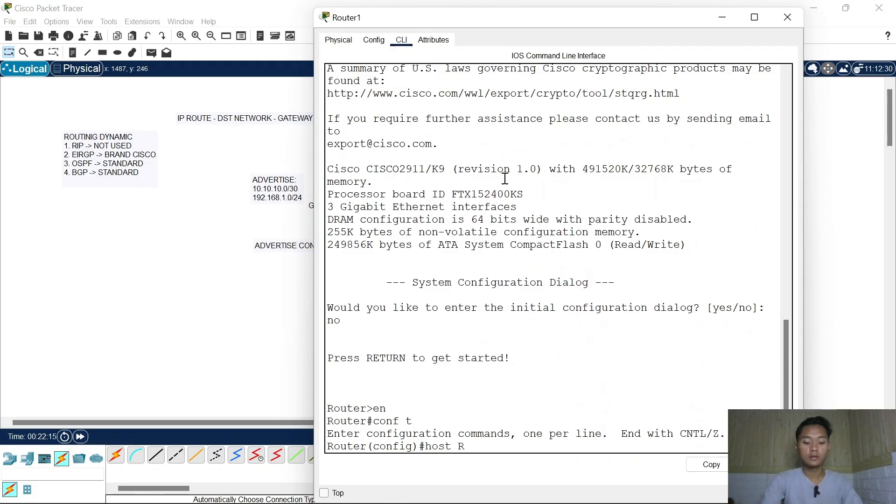
{"action": "type", "text": "-3"}
{"action": "key", "text": "Return"}
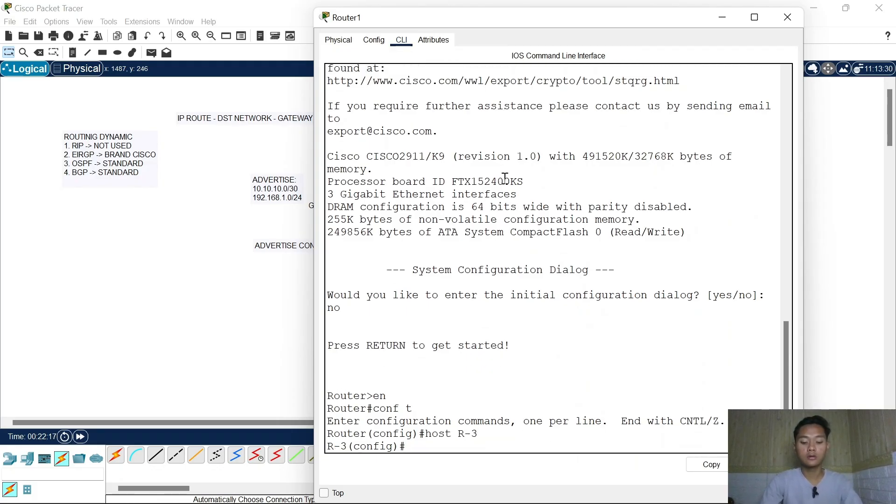
- Enable interface g0/0 on R-3 and assign it IP address 20.20.20.2 with mask 255.255.255.252
{"action": "type", "text": "int"}
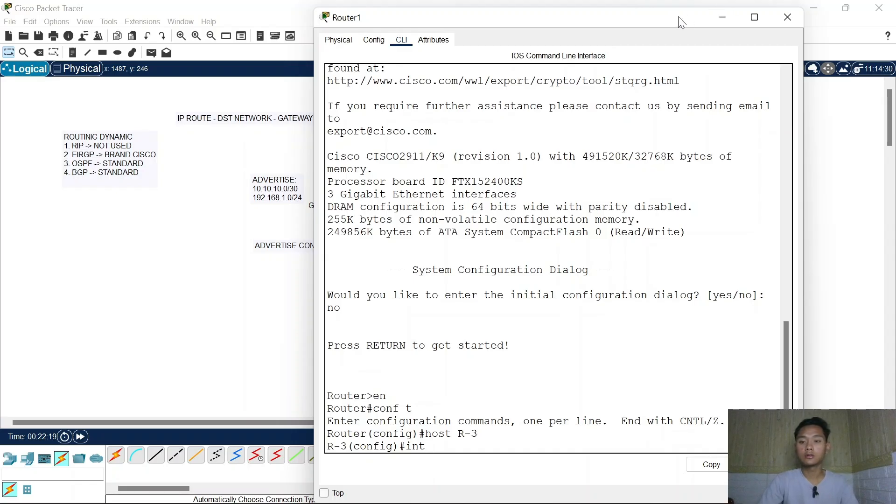
{"action": "left_click_drag", "start_coordinate": [675, 19], "coordinate": [650, 31]}
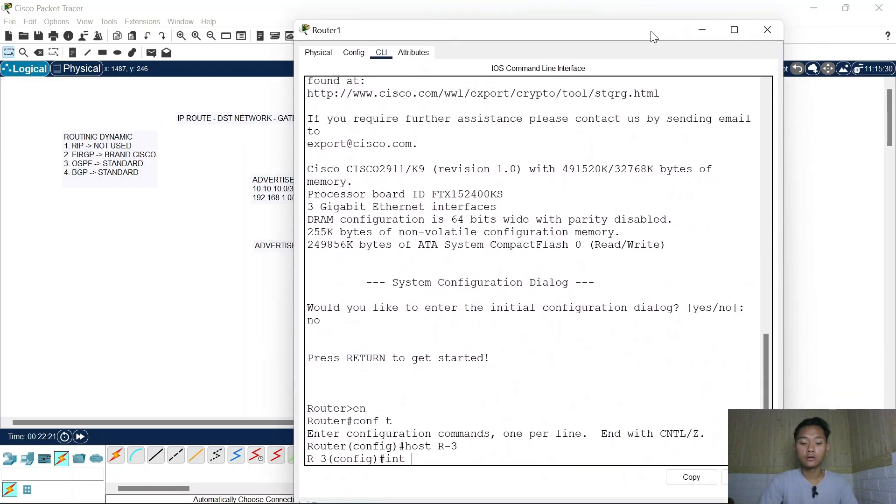
{"action": "type", "text": "g0/0"}
{"action": "key", "text": "Return"}
{"action": "type", "text": "no"}
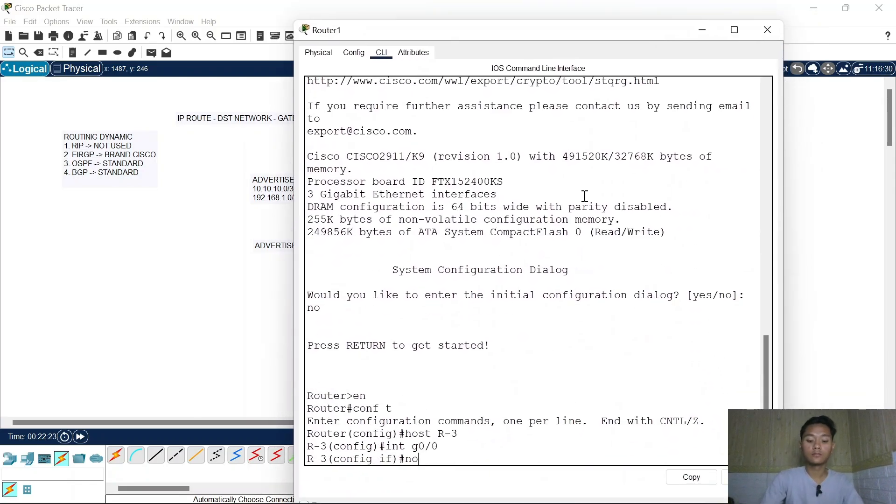
{"action": "type", "text": " sh"}
{"action": "key", "text": "Return"}
{"action": "key", "text": "Return"}
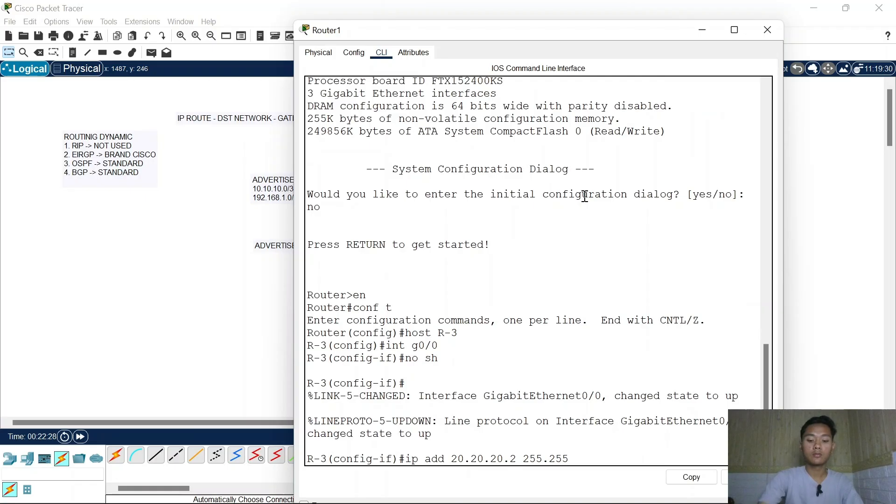
{"action": "type", "text": "52"}
{"action": "key", "text": "Return"}
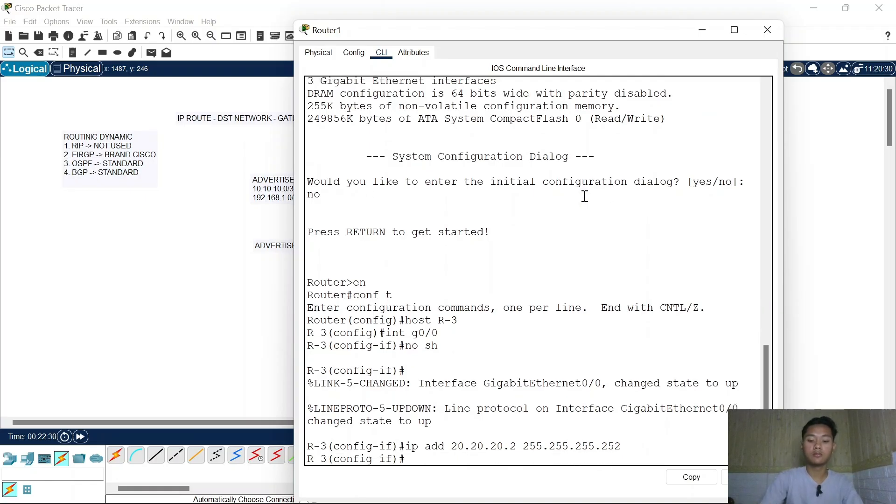
- Enter the configuration of interface g0/1 on R-3 and enable the interface
{"action": "left_click", "coordinate": [767, 30]}
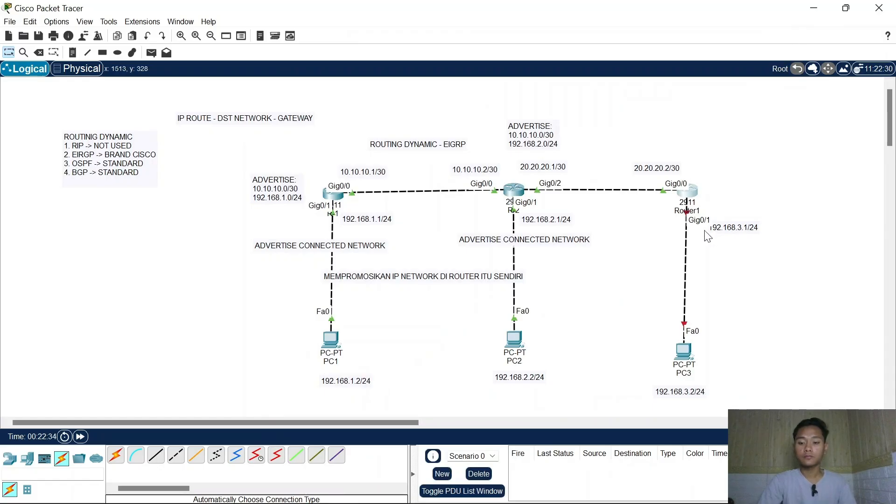
{"action": "left_click", "coordinate": [692, 192]}
{"action": "key", "text": "Up"}
{"action": "key", "text": "Up"}
{"action": "key", "text": "Up"}
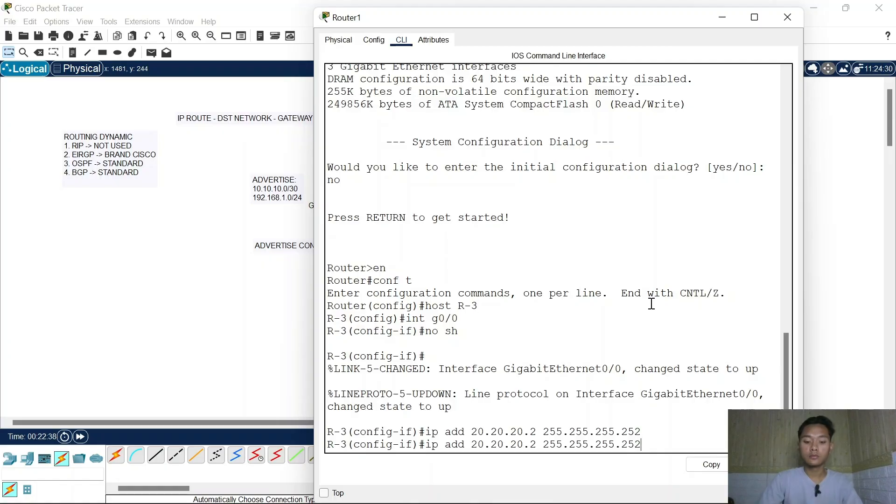
{"action": "type", "text": "1"}
{"action": "key", "text": "Return"}
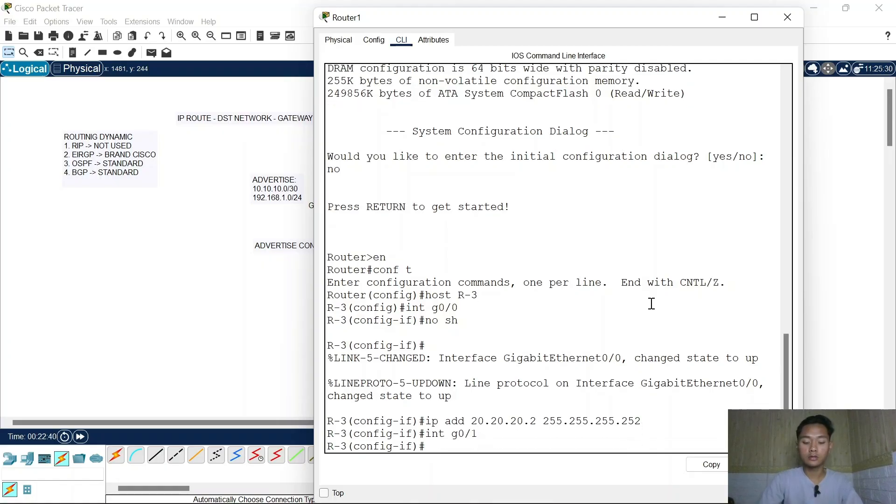
{"action": "type", "text": "no sh"}
{"action": "key", "text": "Return"}
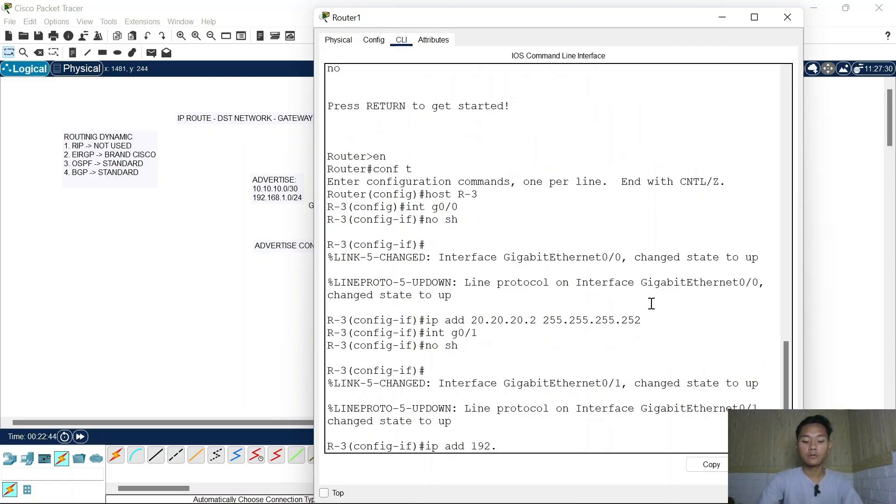
- Assign IP address 192.168.3.1 with mask 255.255.255.0 to R-3's g0/1 and close the router window
{"action": "type", "text": "255"}
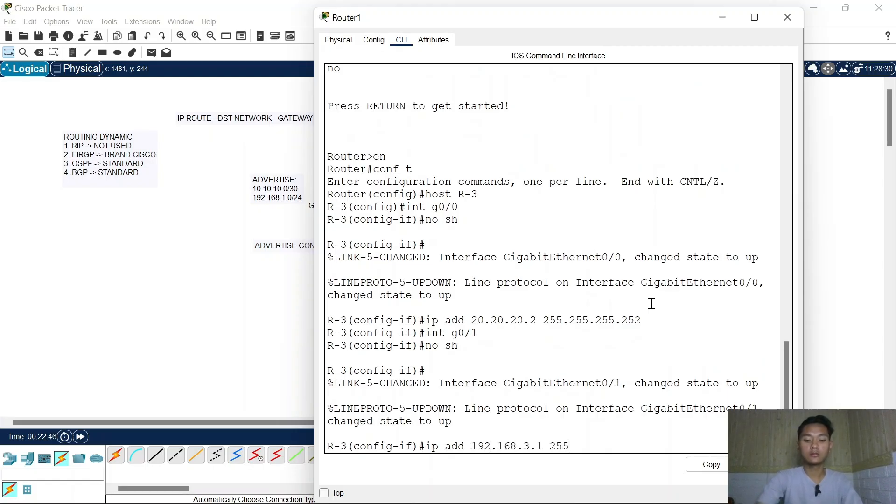
{"action": "type", "text": ".255.255."}
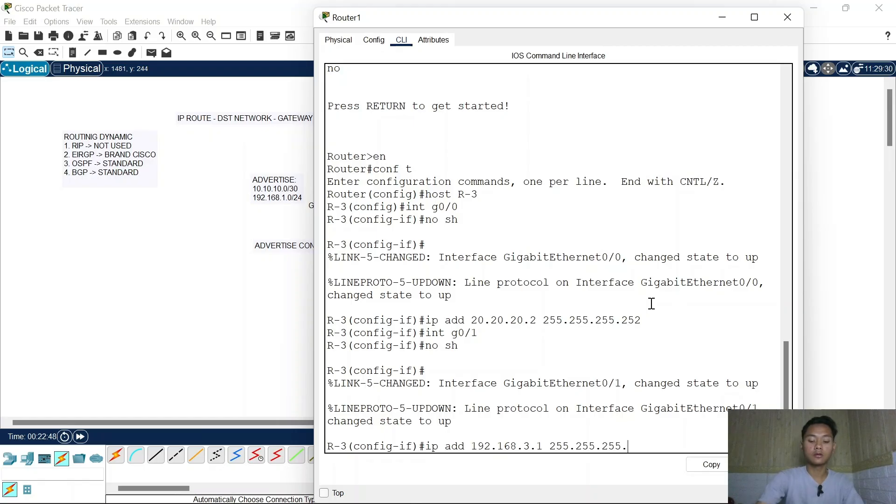
{"action": "type", "text": "0"}
{"action": "key", "text": "Return"}
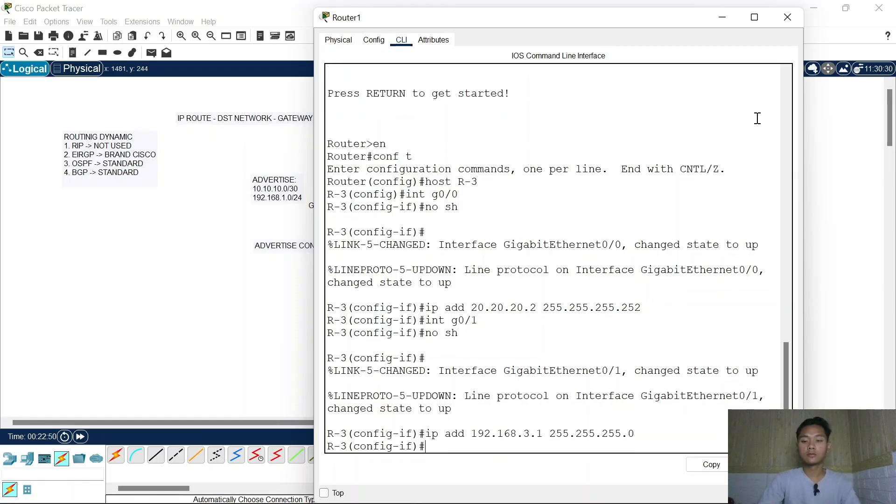
{"action": "left_click", "coordinate": [787, 17]}
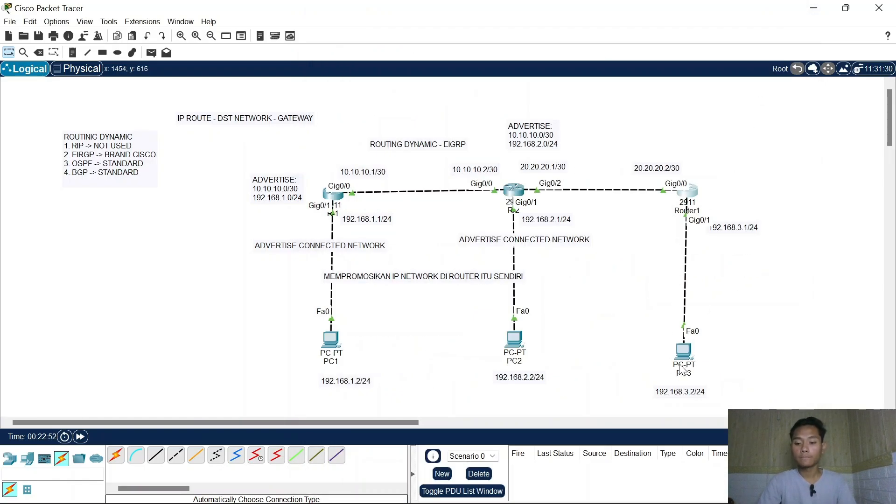
- Open PC3's IP configuration and set its static IPv4 address to 192.168.3.2
{"action": "left_click", "coordinate": [684, 348]}
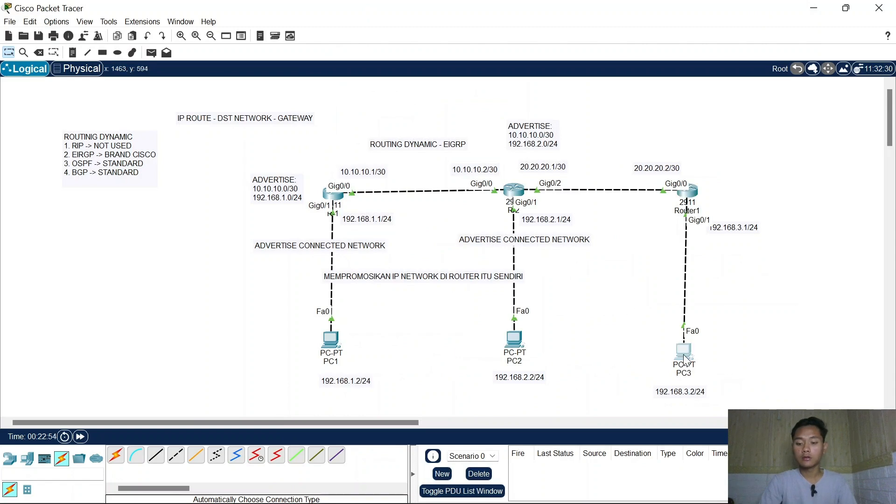
{"action": "left_click", "coordinate": [413, 42]}
{"action": "left_click", "coordinate": [385, 72]}
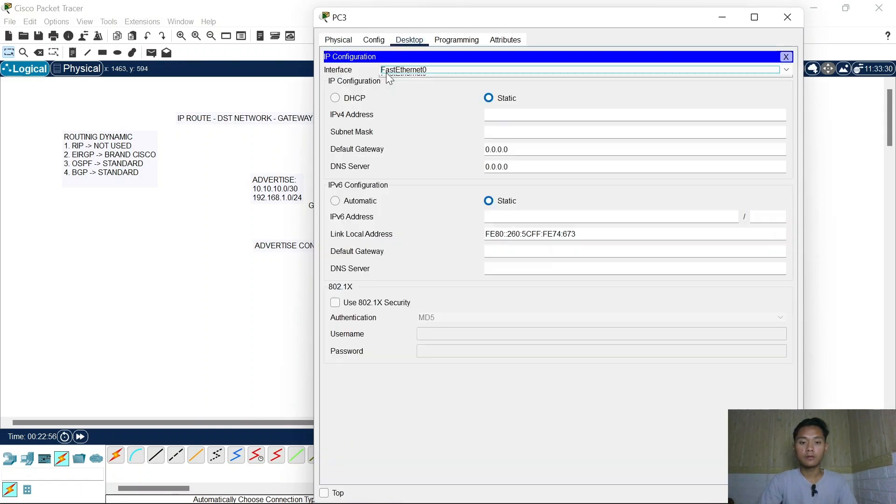
{"action": "left_click", "coordinate": [386, 72]}
{"action": "left_click", "coordinate": [491, 117]}
{"action": "type", "text": "192"}
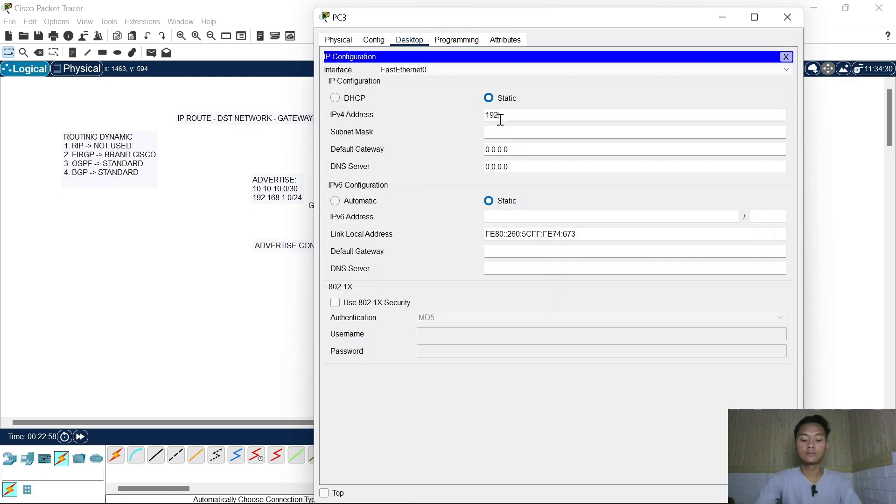
{"action": "type", "text": ".168.3.2"}
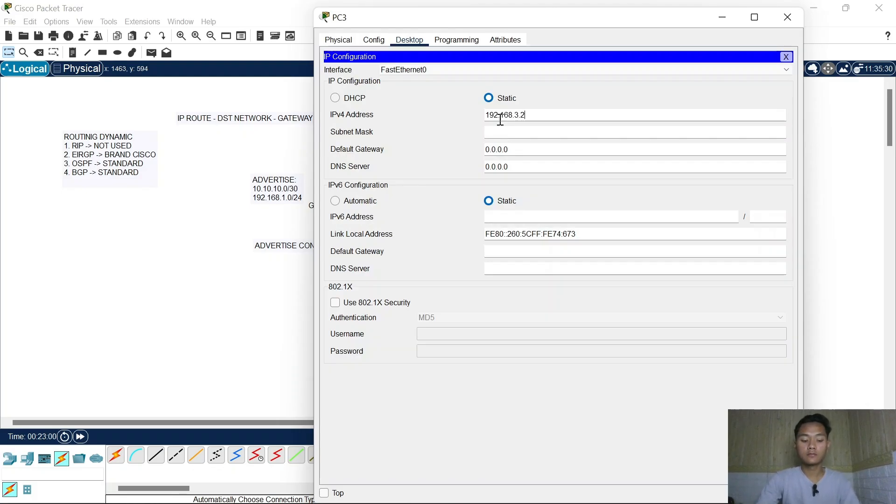
- Give PC3 subnet mask 255.255.255.0 and default gateway 192.168.3.1, closing the IP configuration
{"action": "key", "text": "ctrl+a"}
{"action": "key", "text": "ctrl+c"}
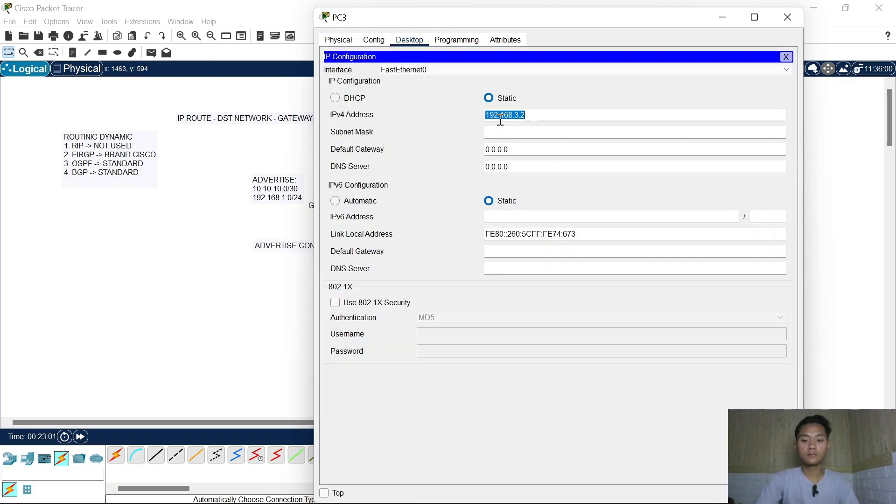
{"action": "left_click", "coordinate": [528, 149]}
{"action": "key", "text": "ctrl+a"}
{"action": "key", "text": "ctrl+v"}
{"action": "key", "text": "BackSpace"}
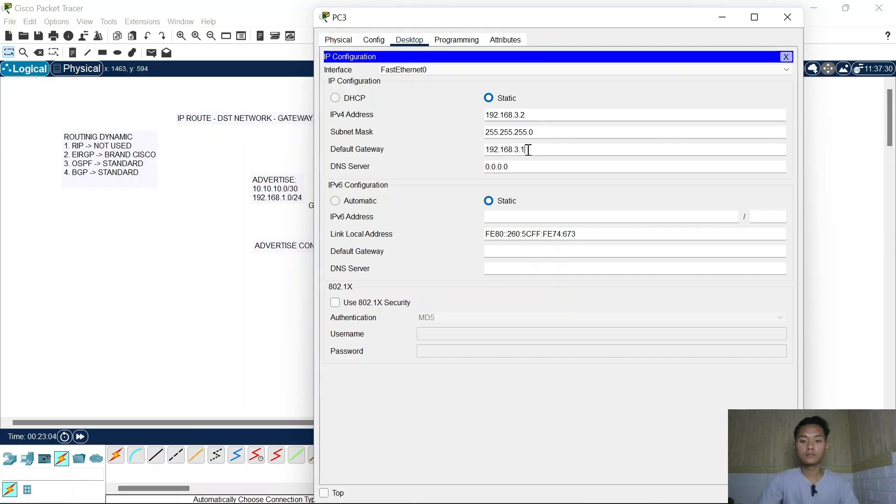
{"action": "left_click", "coordinate": [786, 56]}
- Ping the gateway 192.168.3.1 from PC3's command prompt, check the replies, and close the PC window
{"action": "left_click", "coordinate": [672, 70]}
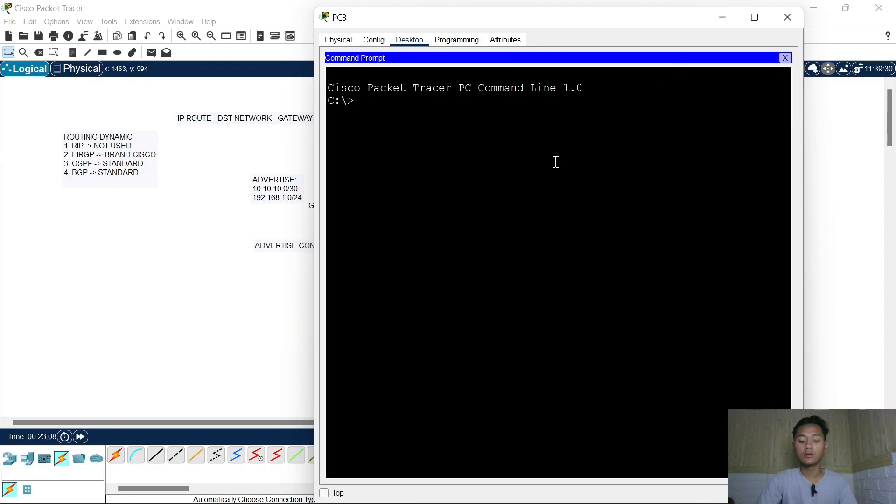
{"action": "type", "text": "ping 192.16"}
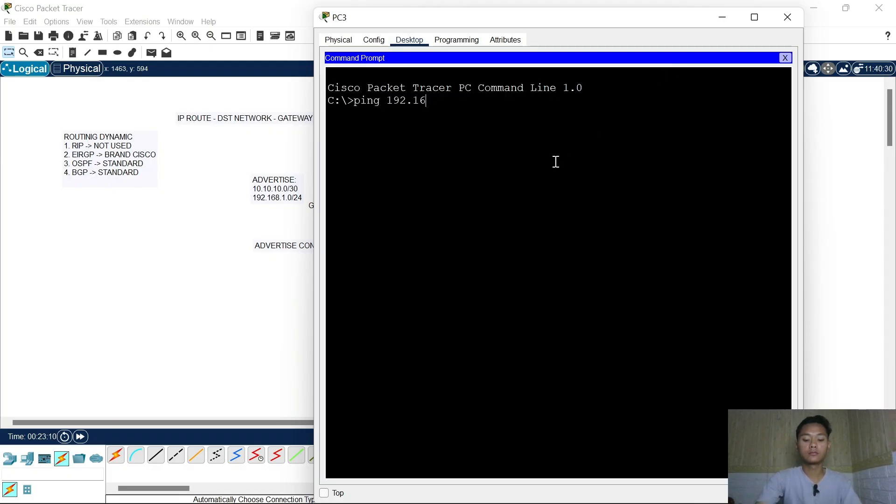
{"action": "type", "text": "8.3.1"}
{"action": "key", "text": "Return"}
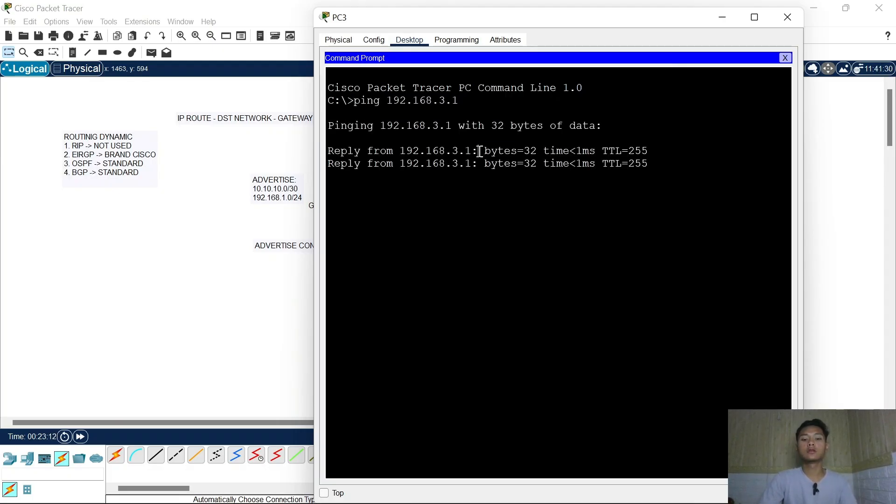
{"action": "left_click_drag", "start_coordinate": [478, 150], "coordinate": [550, 150]}
{"action": "left_click", "coordinate": [787, 17]}
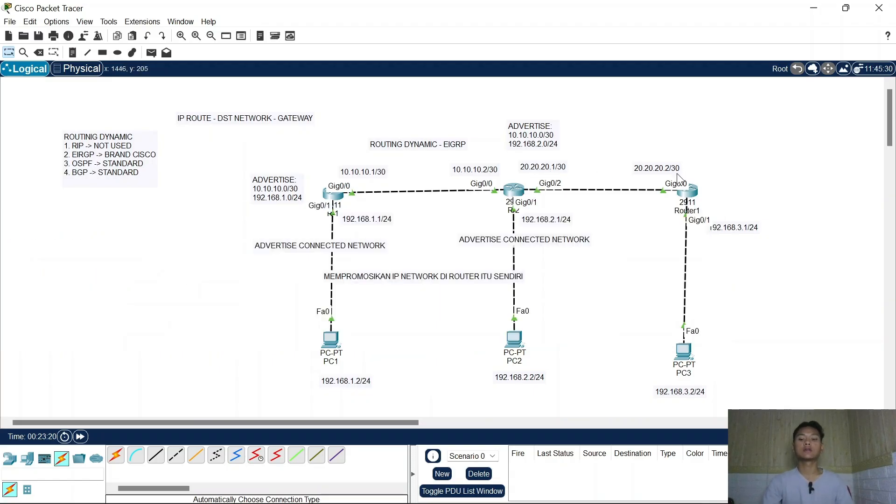
- Return to global configuration mode on R-3 and start EIGRP process 21
{"action": "left_click", "coordinate": [695, 198]}
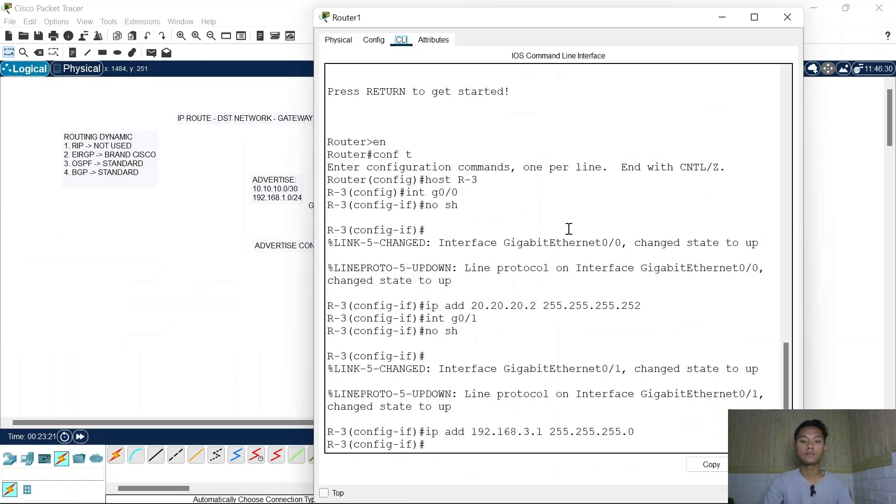
{"action": "left_click", "coordinate": [558, 265]}
{"action": "key", "text": "Return"}
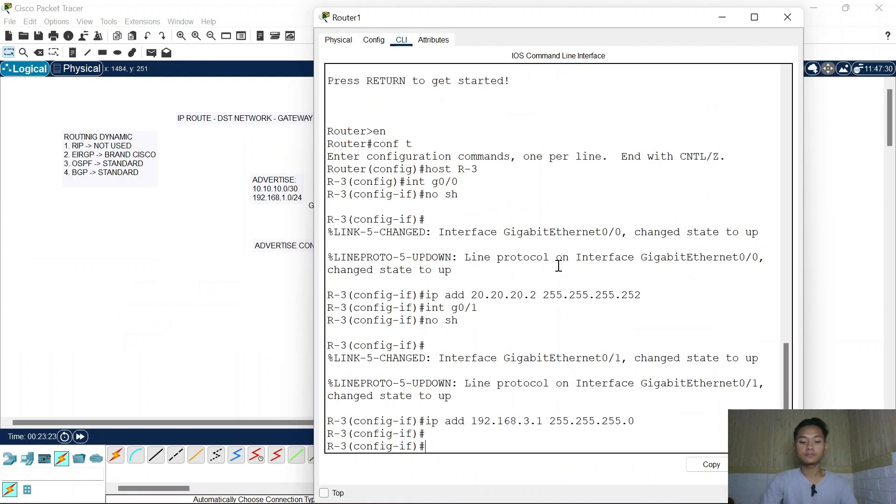
{"action": "type", "text": "ex"}
{"action": "key", "text": "Return"}
{"action": "type", "text": "rou"}
{"action": "key", "text": "Tab"}
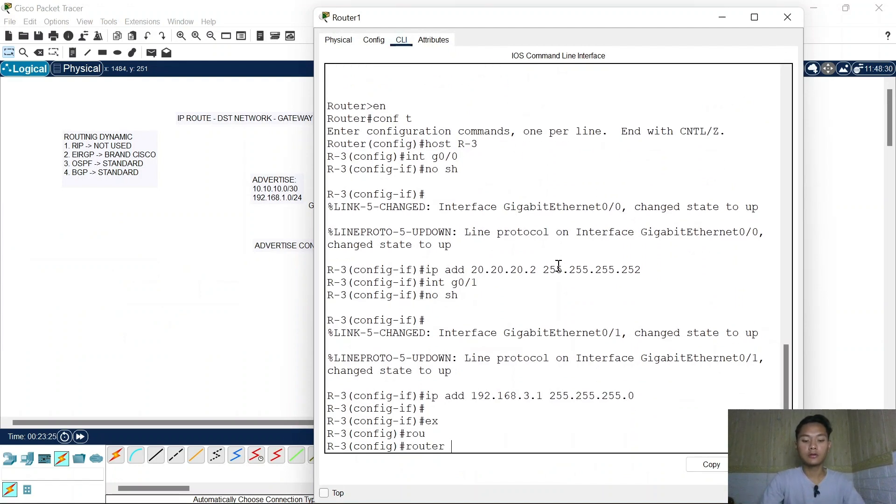
{"action": "type", "text": "e"}
{"action": "key", "text": "Tab"}
{"action": "type", "text": "21"}
{"action": "key", "text": "Return"}
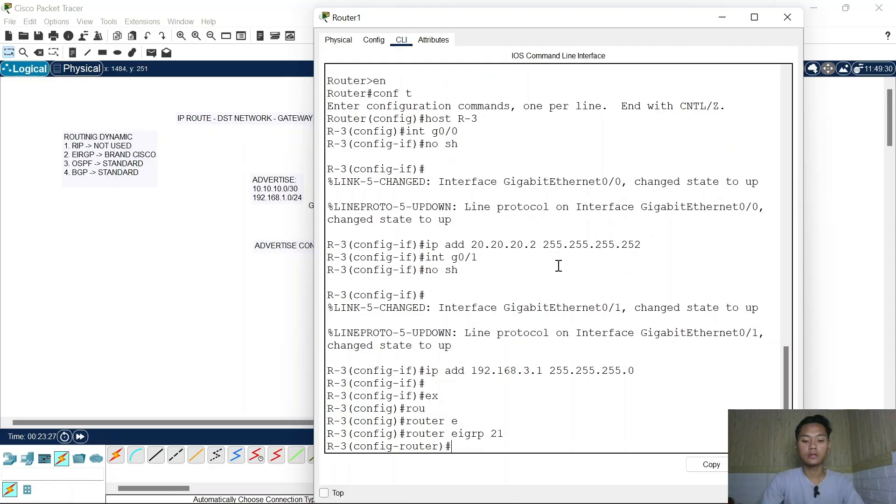
- Advertise network 20.20.20.0 in R-3's EIGRP process 21 and check the neighbor adjacency
{"action": "type", "text": "net"}
{"action": "key", "text": "Tab"}
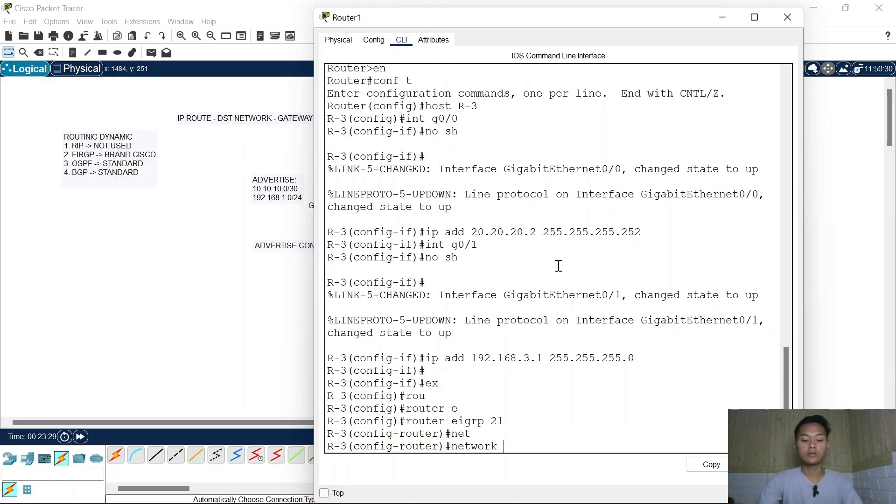
{"action": "type", "text": "20.20"}
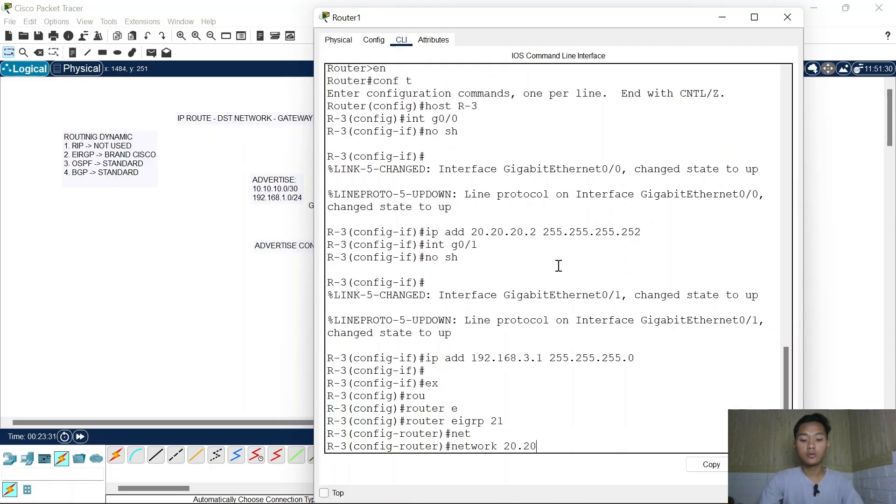
{"action": "type", "text": ".02"}
{"action": "type", "text": "20.0"}
{"action": "key", "text": "Return"}
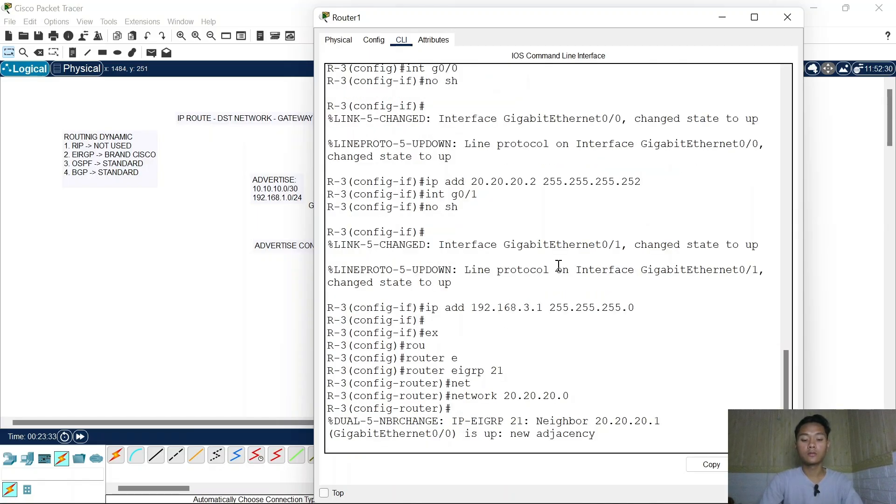
{"action": "left_click_drag", "start_coordinate": [530, 422], "coordinate": [660, 423]}
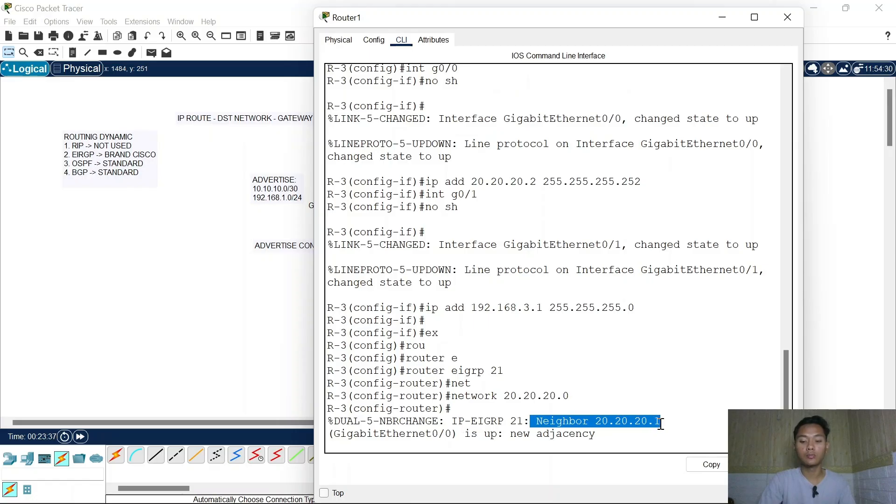
{"action": "left_click_drag", "start_coordinate": [520, 436], "coordinate": [553, 434]}
- Advertise network 192.168.3.0 in R-3's EIGRP process and close the router window
{"action": "key", "text": "Return"}
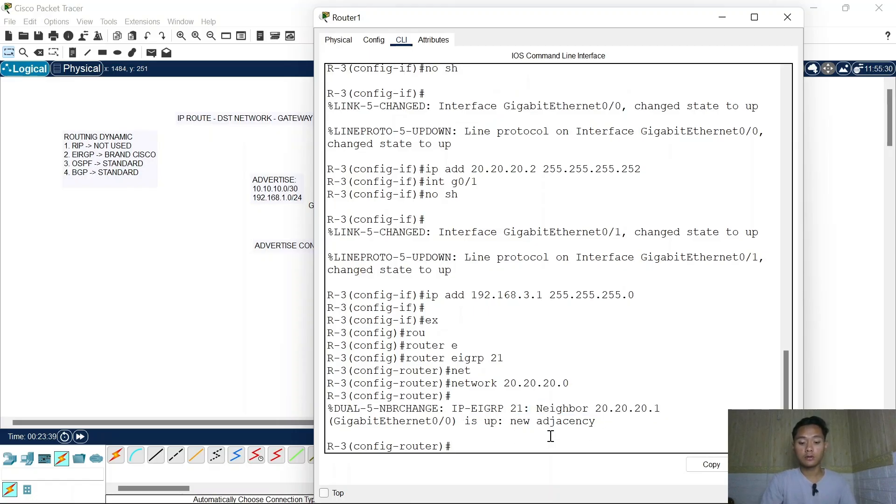
{"action": "type", "text": "net"}
{"action": "key", "text": "Tab"}
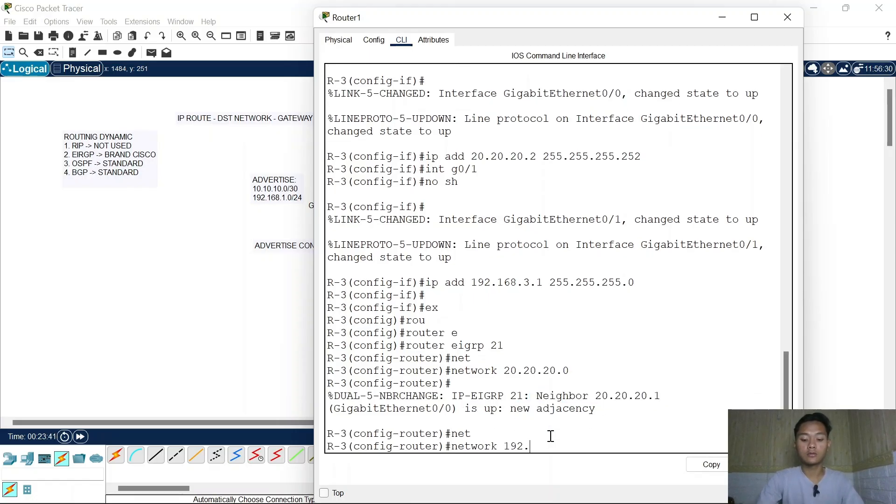
{"action": "key", "text": "Return"}
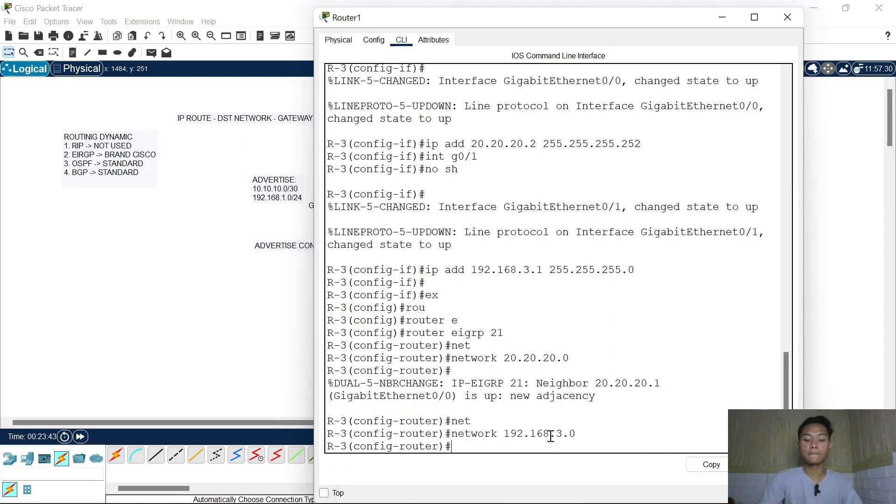
{"action": "left_click", "coordinate": [793, 31]}
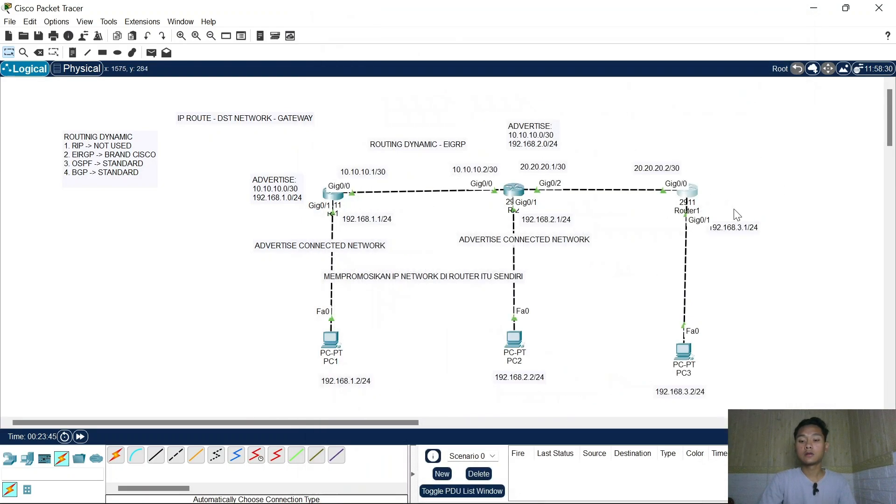
- Leave EIGRP configuration on R-3, display its IP routing table, and examine the routes learned through EIGRP
{"action": "left_click", "coordinate": [695, 187]}
{"action": "key", "text": "Return"}
{"action": "type", "text": "ex"}
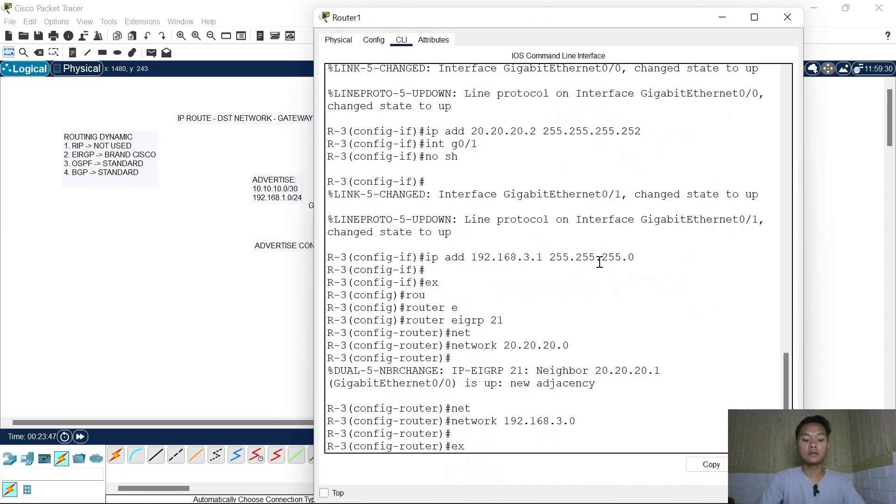
{"action": "key", "text": "Return"}
{"action": "type", "text": "do sh ip"}
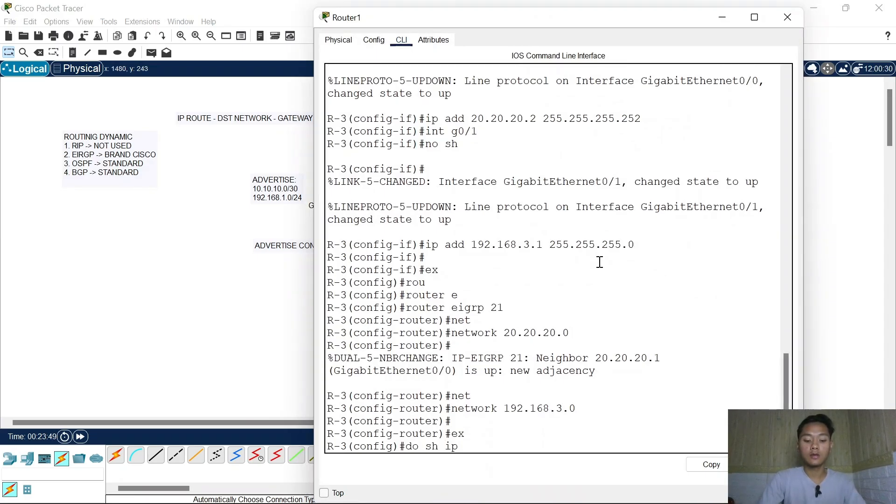
{"action": "type", "text": " rou"}
{"action": "key", "text": "Return"}
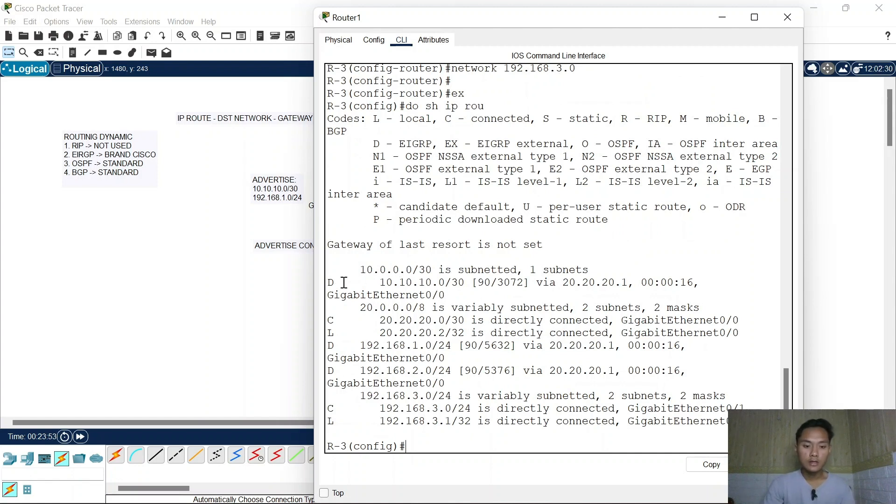
{"action": "left_click_drag", "start_coordinate": [328, 283], "coordinate": [445, 281]}
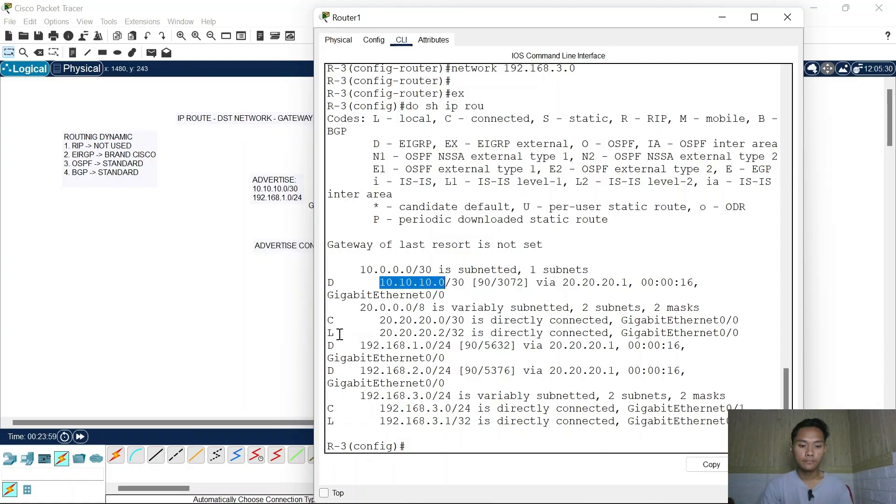
{"action": "left_click_drag", "start_coordinate": [340, 345], "coordinate": [439, 345]}
{"action": "left_click_drag", "start_coordinate": [348, 370], "coordinate": [425, 370]}
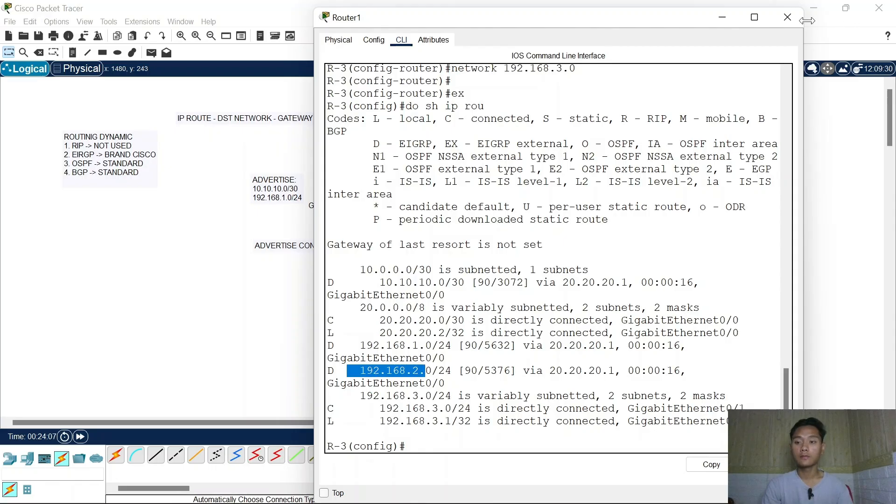
- Display the IP routing table on R-1 and examine its EIGRP routes to the 20.20.20.0, 192.168.2.0 and 192.168.3.0 networks
{"action": "left_click", "coordinate": [787, 18]}
{"action": "left_click", "coordinate": [334, 196]}
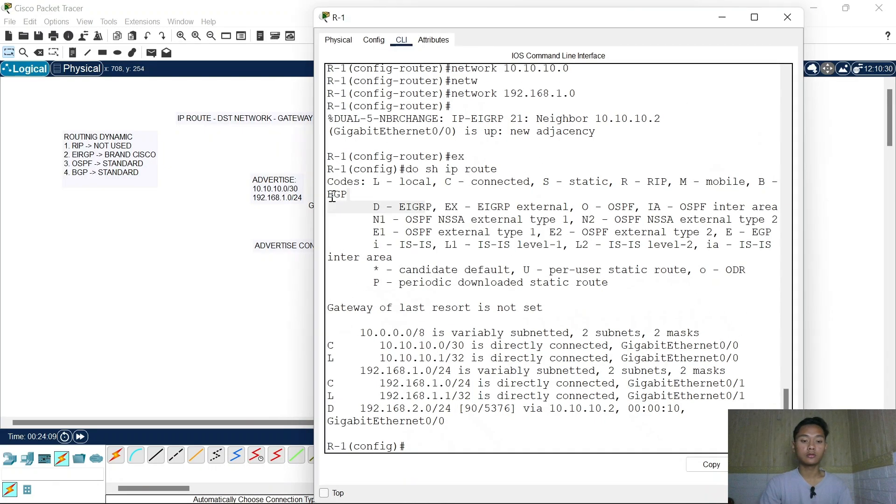
{"action": "key", "text": "Return"}
{"action": "type", "text": "do sh "}
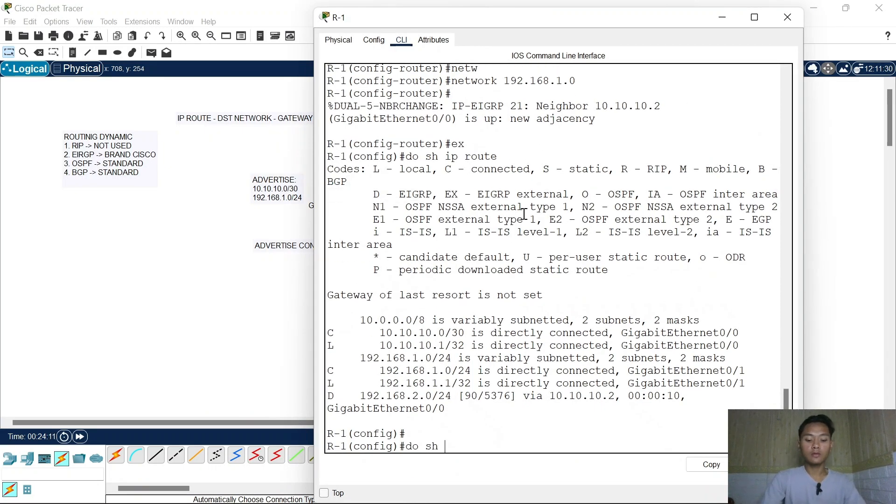
{"action": "type", "text": "ip rou"}
{"action": "key", "text": "Return"}
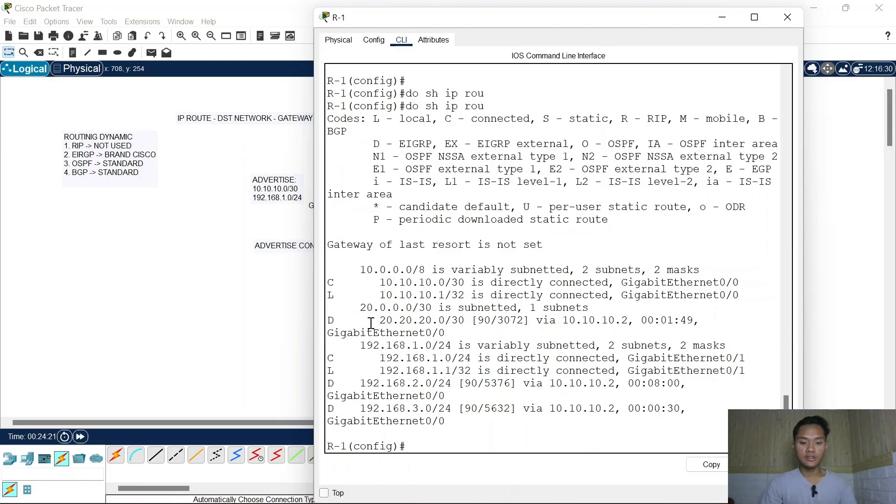
{"action": "left_click_drag", "start_coordinate": [376, 321], "coordinate": [441, 322]}
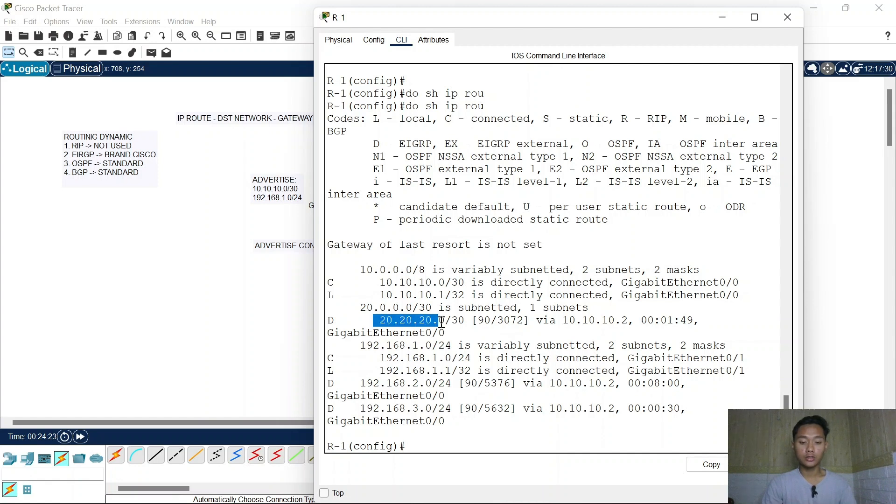
{"action": "left_click_drag", "start_coordinate": [367, 383], "coordinate": [425, 383]}
{"action": "left_click_drag", "start_coordinate": [396, 408], "coordinate": [456, 409]}
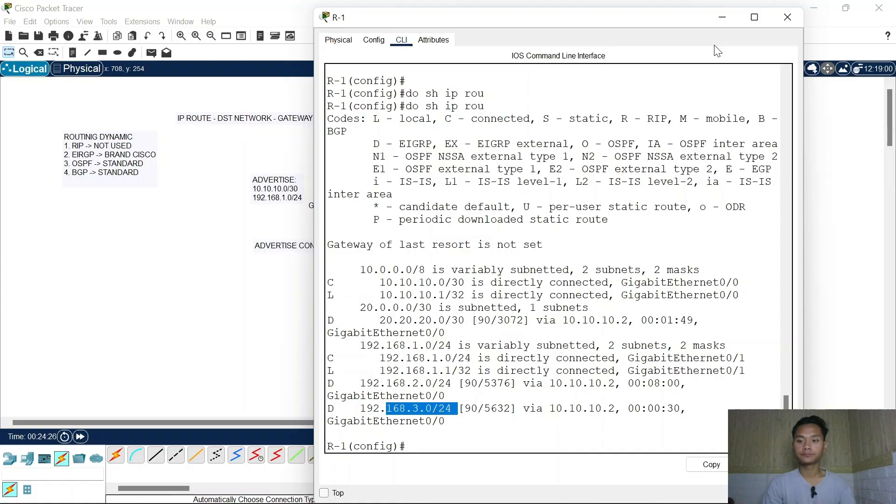
{"action": "left_click", "coordinate": [787, 17]}
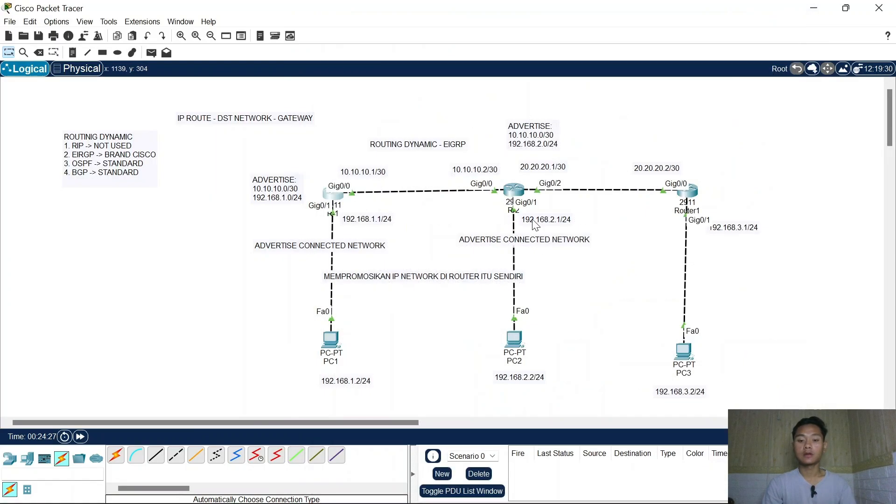
- Ping PC3 at 192.168.3.2 from PC1's command prompt, check the replies, and close the PC1 window
{"action": "left_click", "coordinate": [333, 345]}
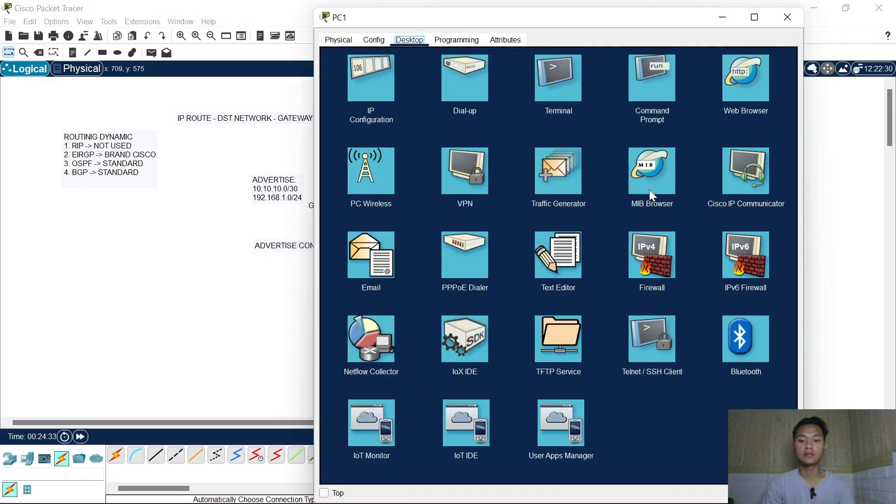
{"action": "left_click", "coordinate": [644, 84]}
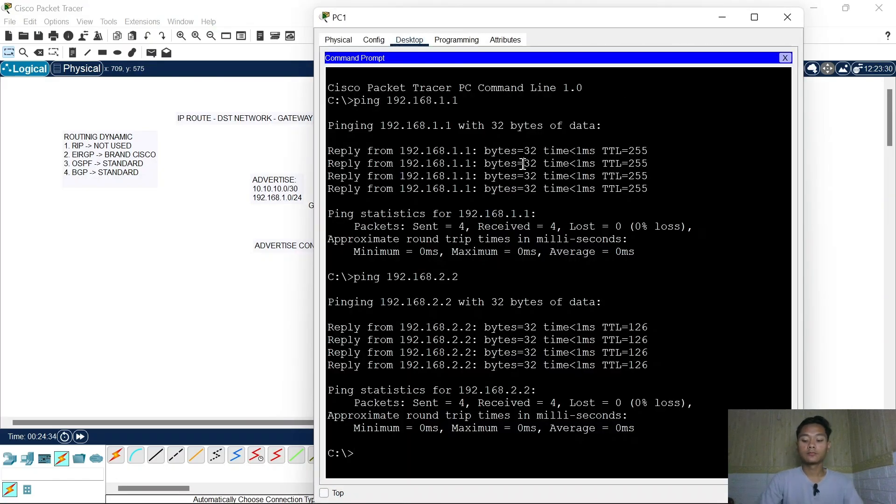
{"action": "key", "text": "Up"}
{"action": "key", "text": "BackSpace"}
{"action": "key", "text": "BackSpace"}
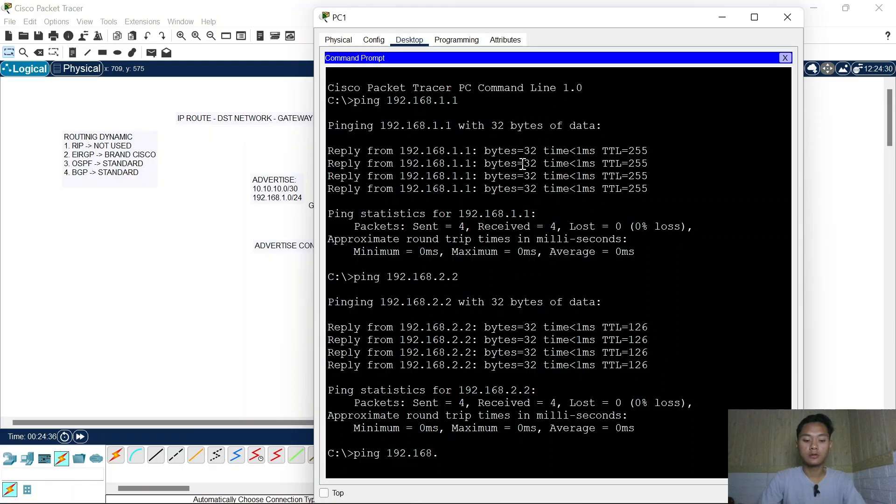
{"action": "type", "text": "3.2"}
{"action": "key", "text": "Return"}
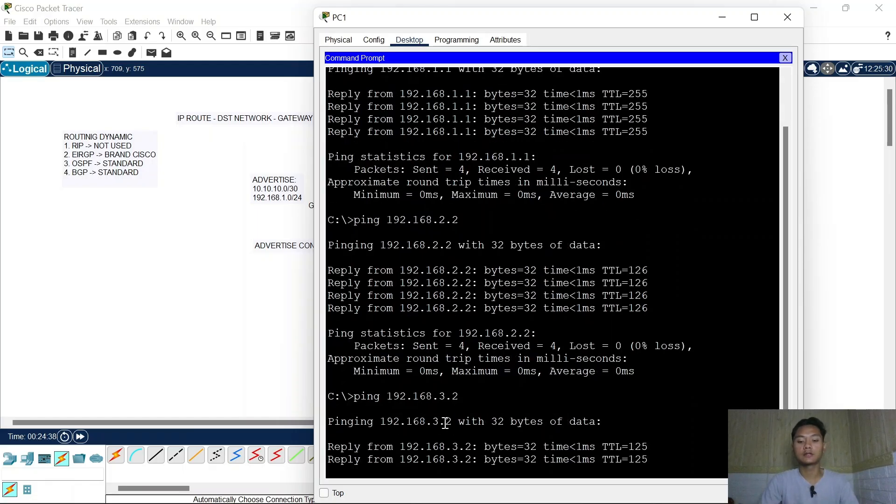
{"action": "left_click_drag", "start_coordinate": [551, 427], "coordinate": [604, 449]}
{"action": "left_click", "coordinate": [787, 17]}
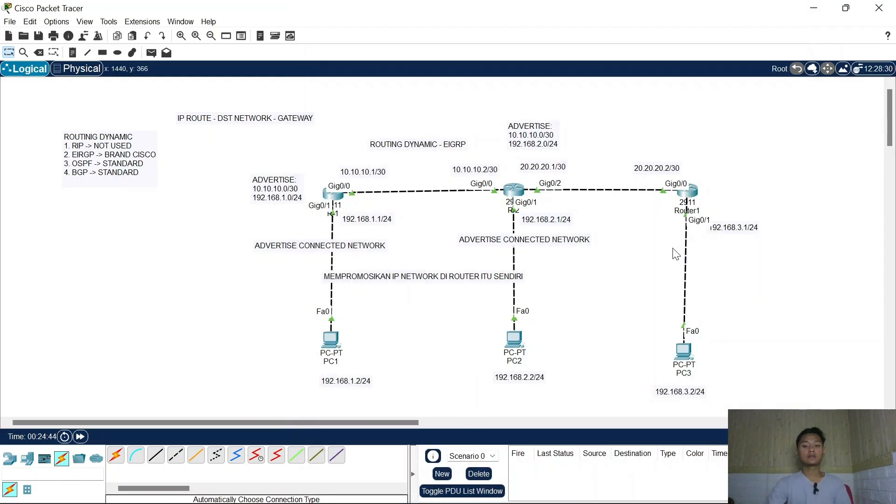
- Place a 2960 switch in the free area to the right of the third router
{"action": "scroll", "coordinate": [675, 254], "scroll_direction": "right", "scroll_amount": 5}
{"action": "scroll", "coordinate": [675, 254], "scroll_direction": "left", "scroll_amount": 3}
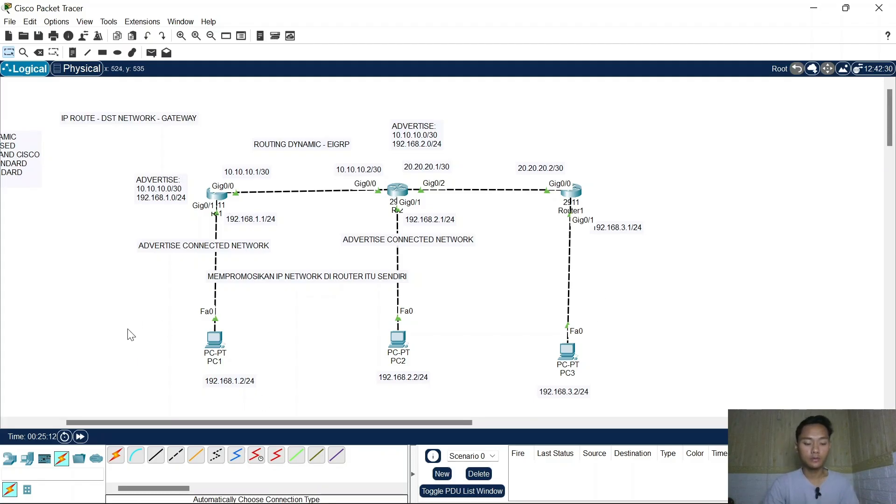
{"action": "left_click", "coordinate": [9, 458]}
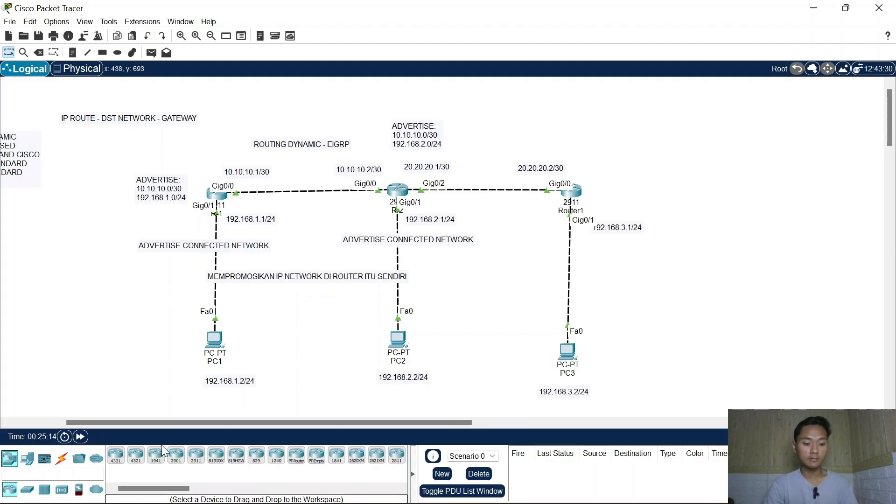
{"action": "left_click", "coordinate": [27, 489]}
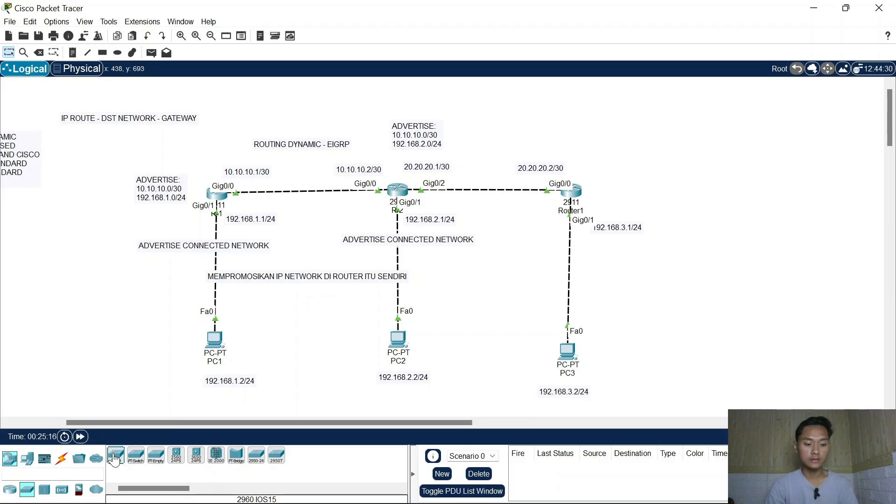
{"action": "left_click_drag", "start_coordinate": [116, 455], "coordinate": [712, 203]}
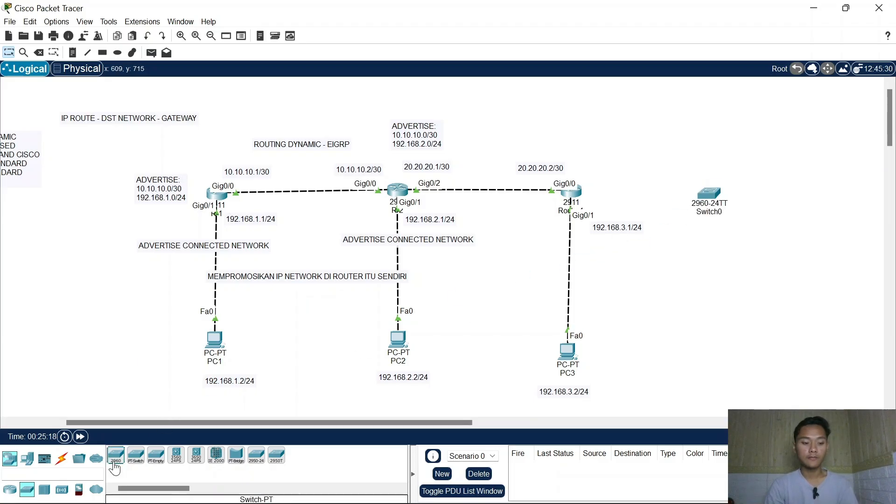
- Add four PCs around the new switch, two below it and two to its right
{"action": "left_click", "coordinate": [27, 459]}
{"action": "left_click", "coordinate": [116, 455]}
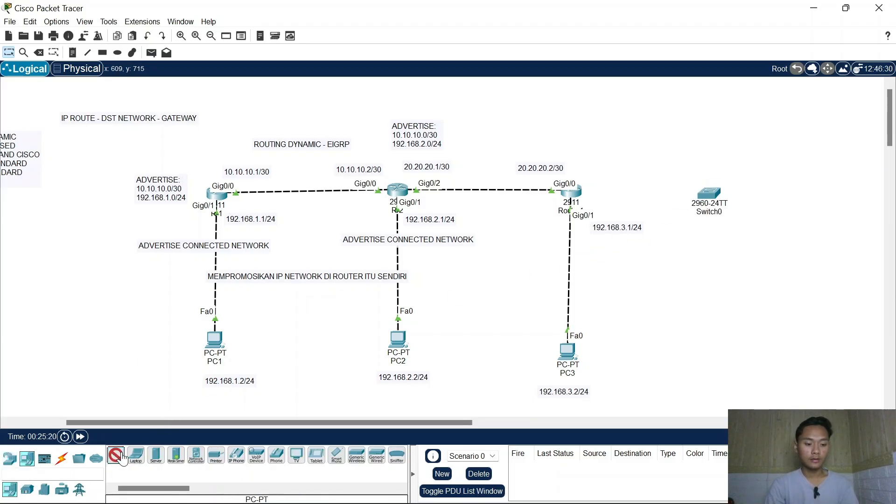
{"action": "scroll", "coordinate": [751, 322], "scroll_direction": "right", "scroll_amount": 5}
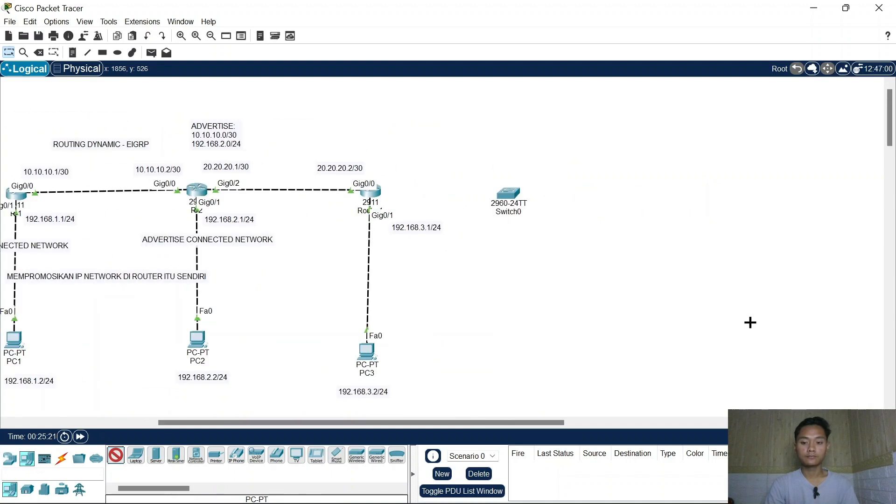
{"action": "left_click", "coordinate": [489, 293]}
{"action": "left_click", "coordinate": [522, 283]}
{"action": "left_click", "coordinate": [609, 204]}
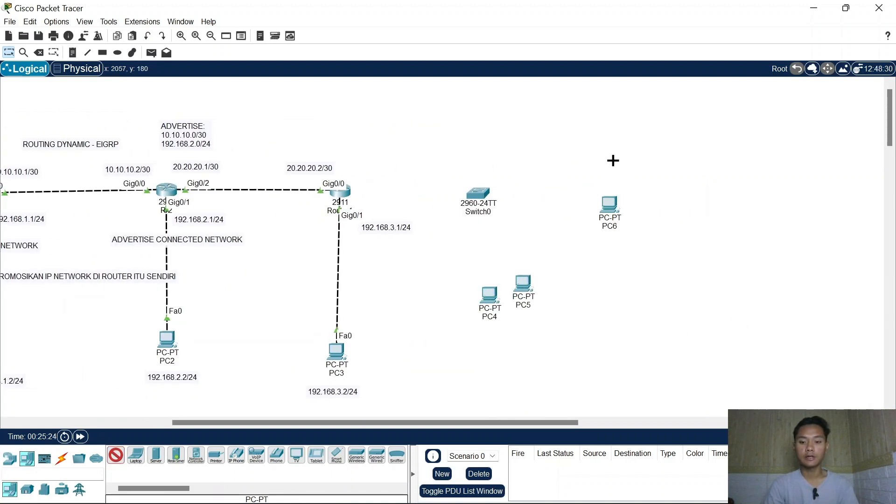
{"action": "left_click", "coordinate": [613, 159]}
{"action": "key", "text": "Escape"}
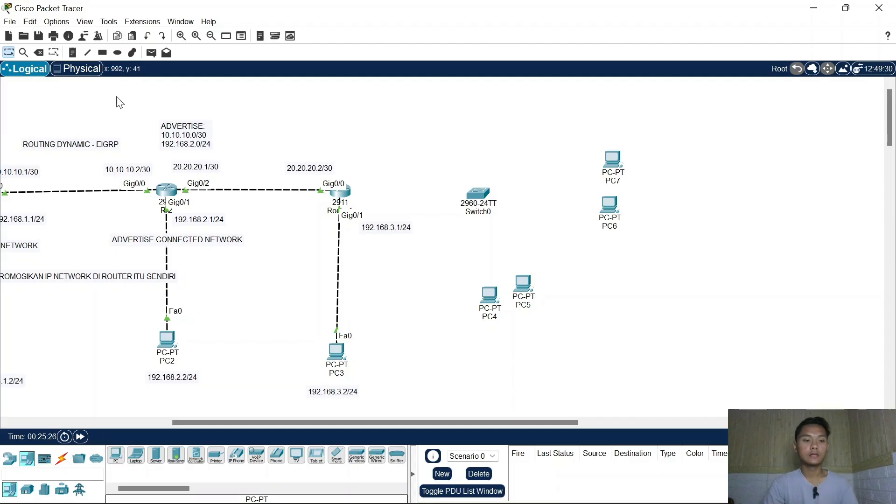
- Draw an ellipse filled with lime green #aaff00 around the two PCs below the switch
{"action": "left_click", "coordinate": [118, 53]}
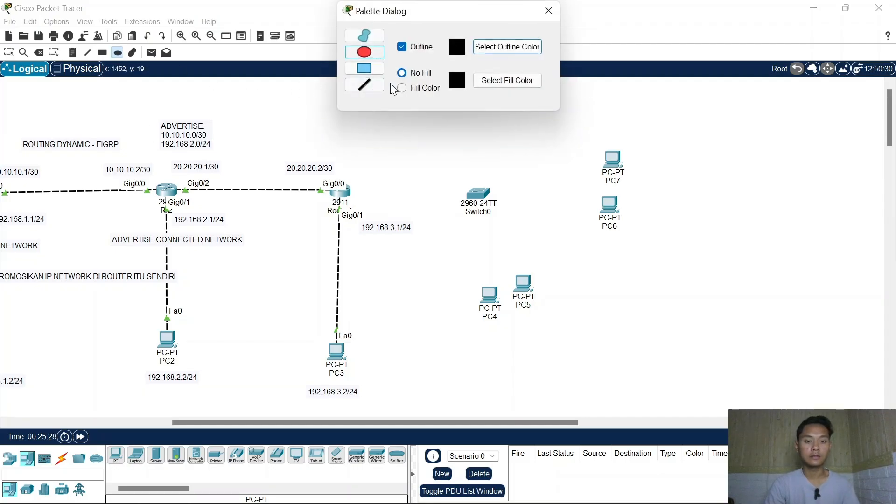
{"action": "left_click", "coordinate": [416, 88]}
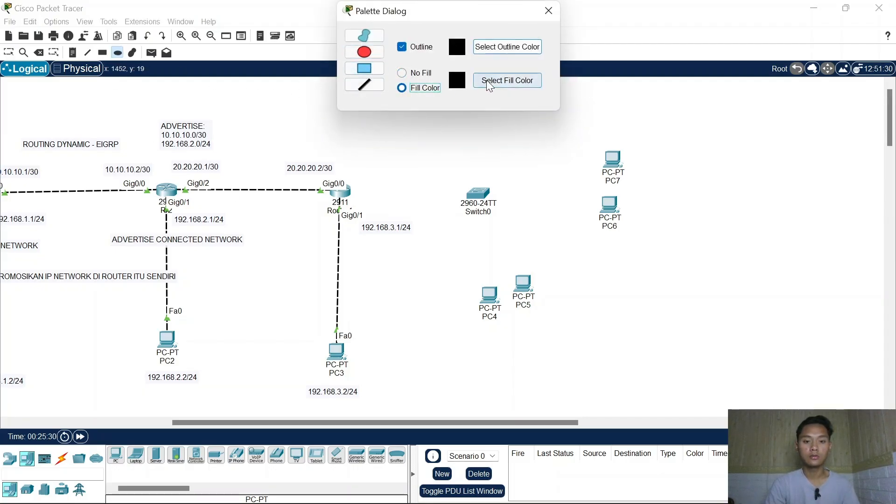
{"action": "left_click", "coordinate": [507, 80]}
{"action": "left_click", "coordinate": [413, 168]}
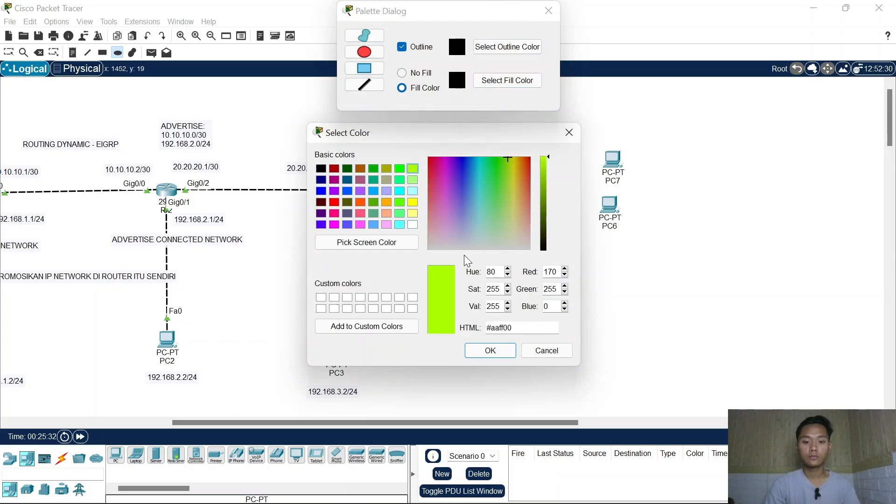
{"action": "left_click", "coordinate": [490, 351]}
{"action": "left_click_drag", "start_coordinate": [461, 271], "coordinate": [549, 326]}
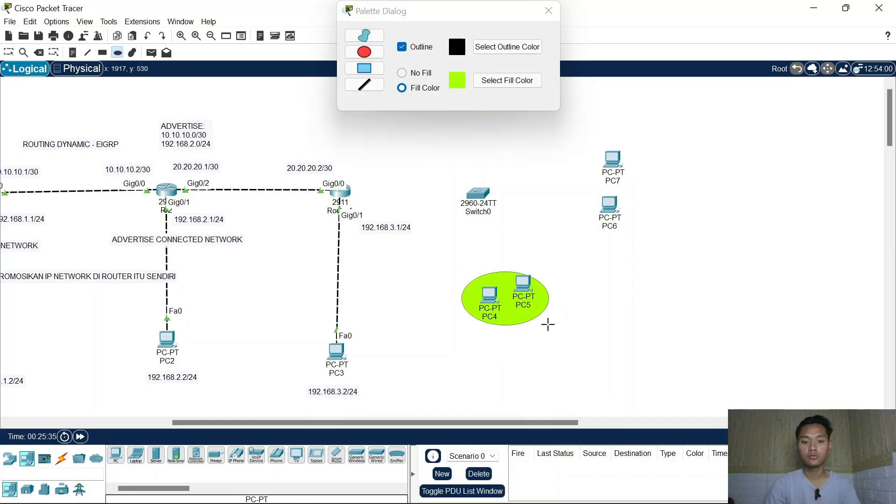
- Draw an ellipse with a blue fill around PC6 and PC7, and close the drawing palette
{"action": "left_click", "coordinate": [496, 82]}
{"action": "left_click", "coordinate": [508, 81]}
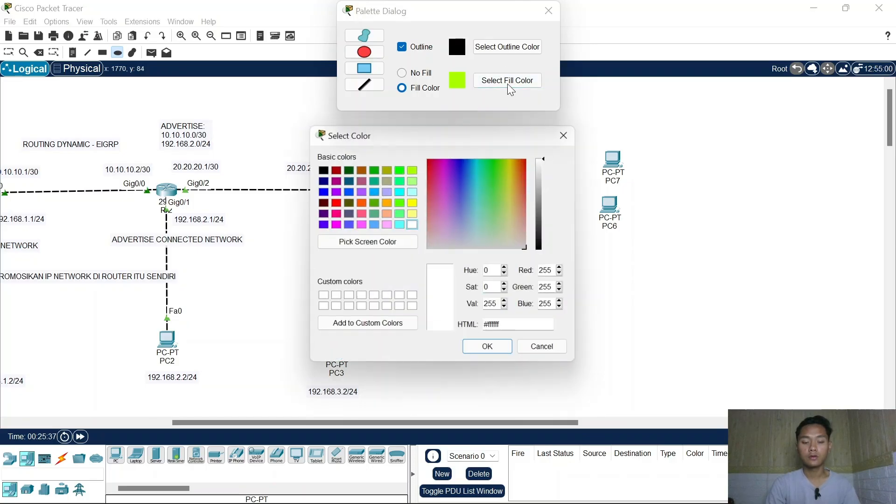
{"action": "left_click", "coordinate": [347, 225]}
{"action": "left_click", "coordinate": [487, 351]}
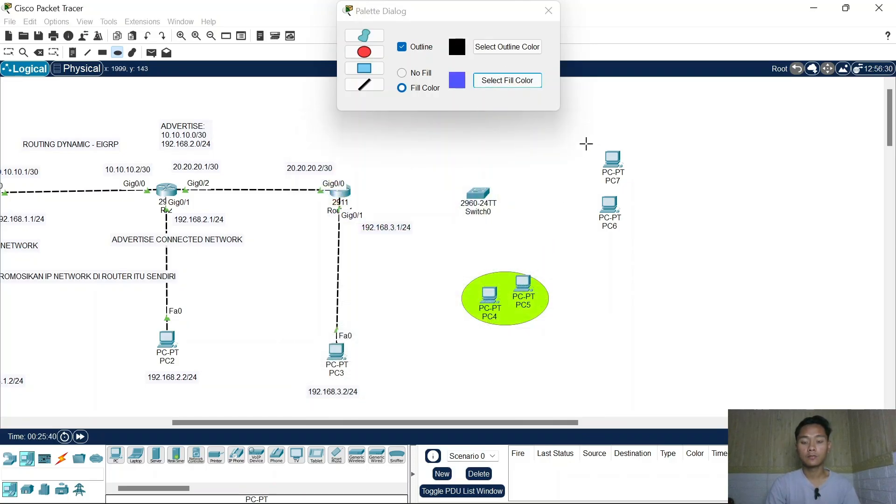
{"action": "left_click_drag", "start_coordinate": [586, 144], "coordinate": [635, 239]}
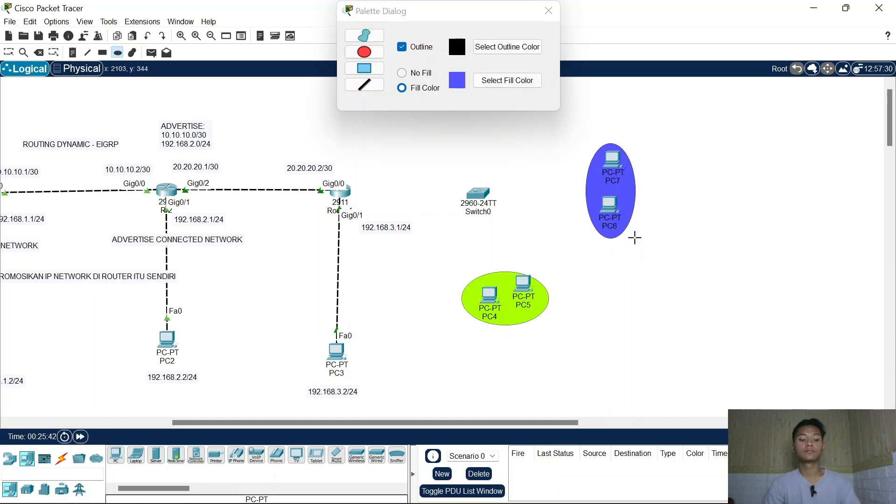
{"action": "key", "text": "Escape"}
{"action": "left_click", "coordinate": [549, 12]}
- Add a note below the green ellipse reading VLAN10 with 172.16.10.0/24 on the second line
{"action": "key", "text": "n"}
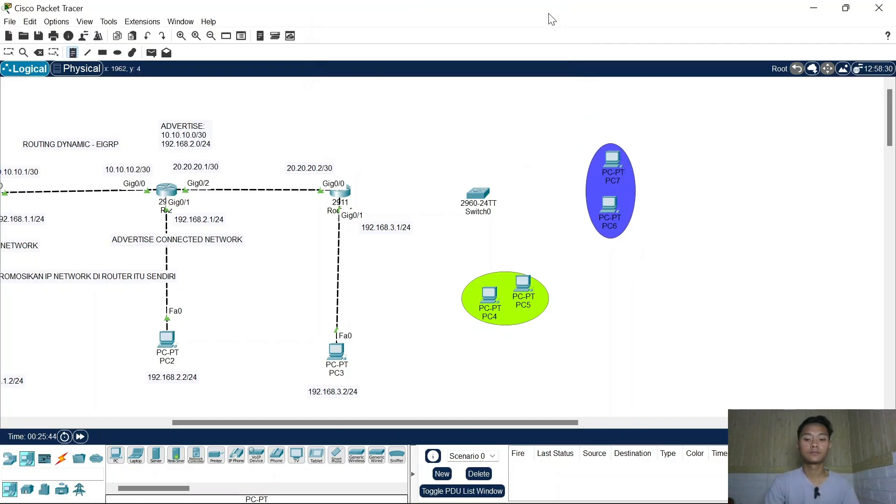
{"action": "left_click", "coordinate": [485, 348]}
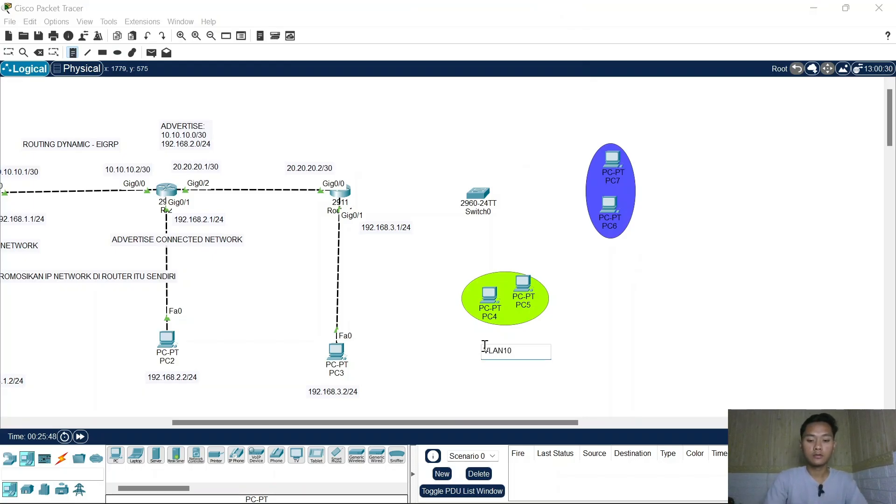
{"action": "type", "text": "VLAN10"}
{"action": "key", "text": "Return"}
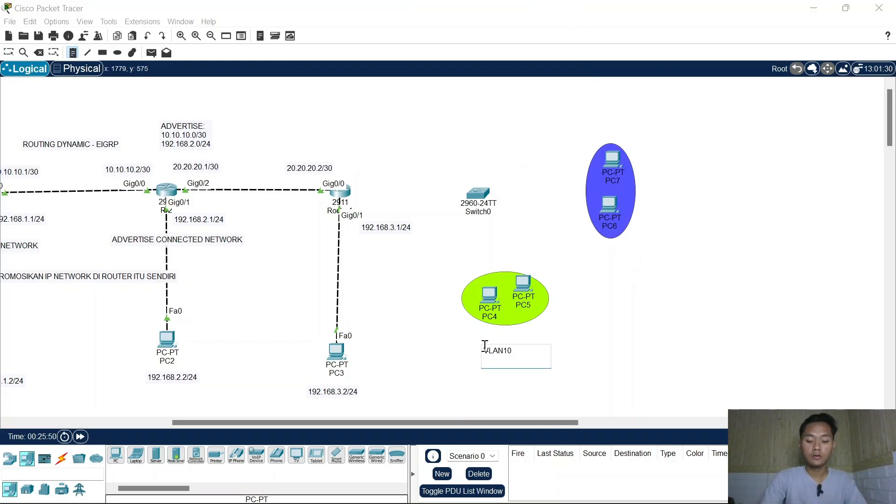
{"action": "type", "text": "172.16"}
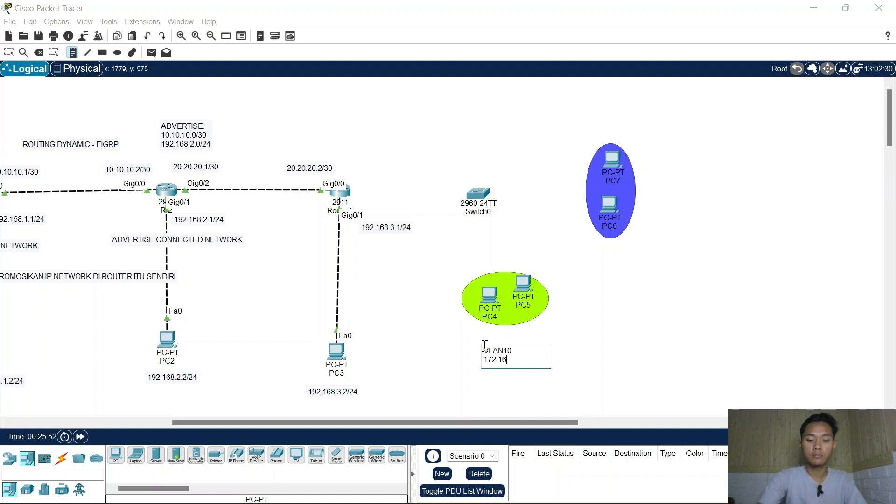
{"action": "type", "text": ".10.0/24"}
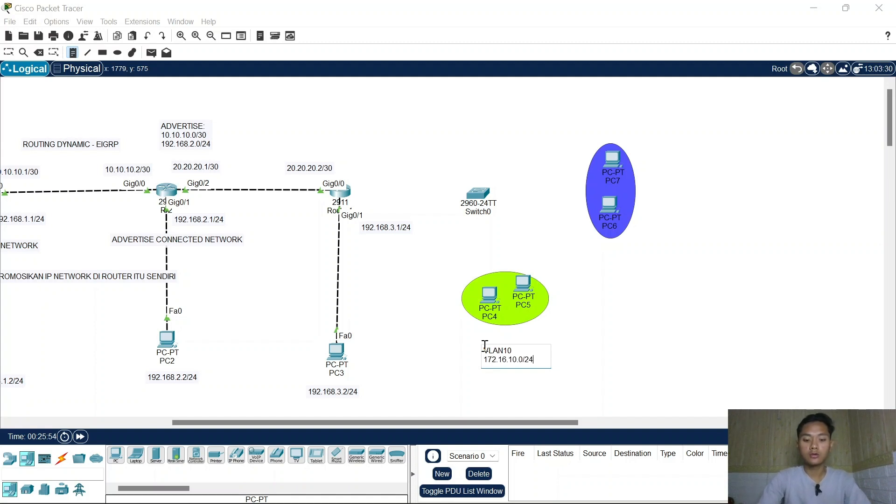
{"action": "key", "text": "Escape"}
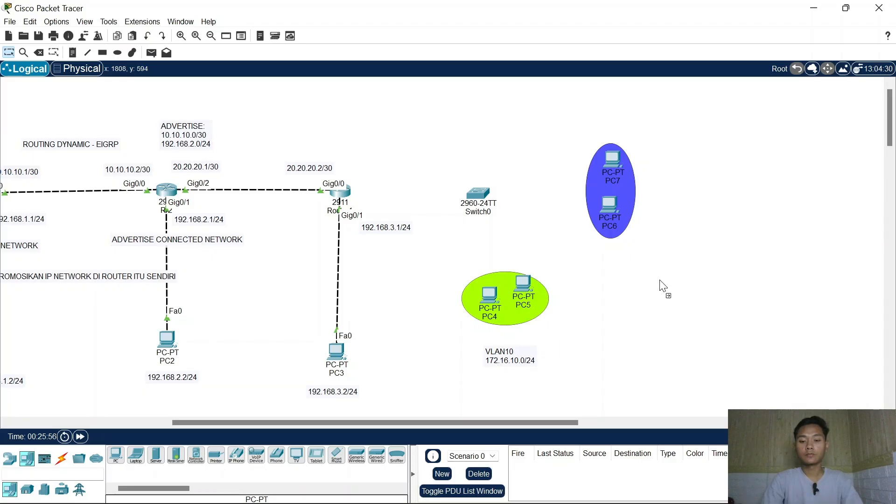
- Duplicate the VLAN10 note beside the blue ellipse and change its text to VLAN20 with network 172.16.12.0/24
{"action": "type", "text": "VLAN10 172.16.10.0/24"}
{"action": "left_click_drag", "start_coordinate": [723, 235], "coordinate": [673, 208]}
{"action": "double_click", "coordinate": [672, 204]}
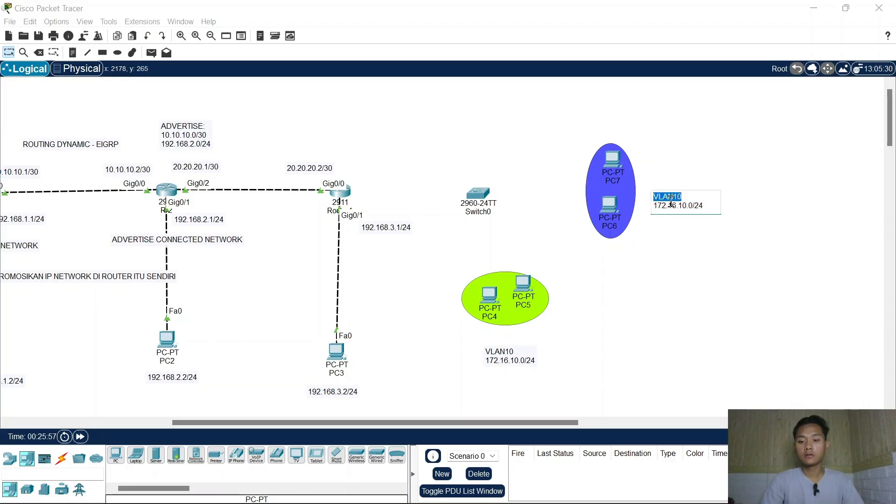
{"action": "left_click", "coordinate": [683, 199]}
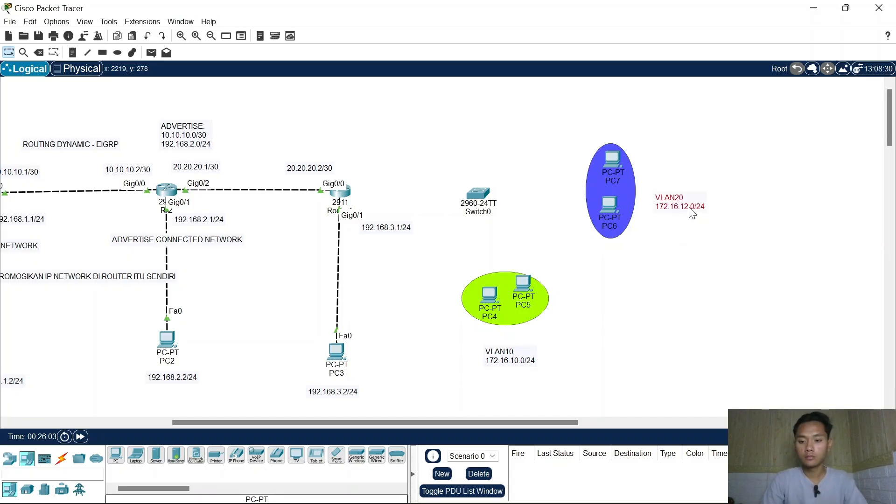
- Change the network in the note beside the blue ellipse to 172.16.20.0/24
{"action": "double_click", "coordinate": [690, 206]}
{"action": "left_click", "coordinate": [687, 207]}
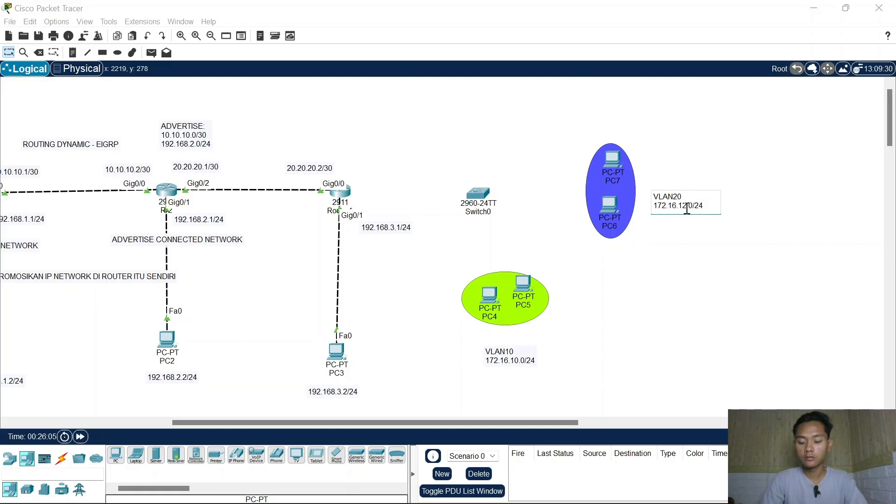
{"action": "key", "text": "BackSpace"}
{"action": "key", "text": "BackSpace"}
{"action": "type", "text": "20"}
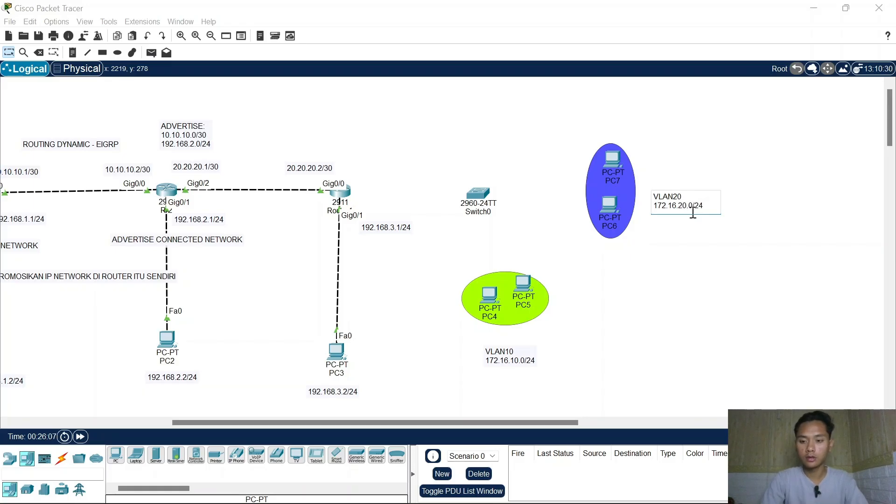
{"action": "left_click", "coordinate": [732, 254]}
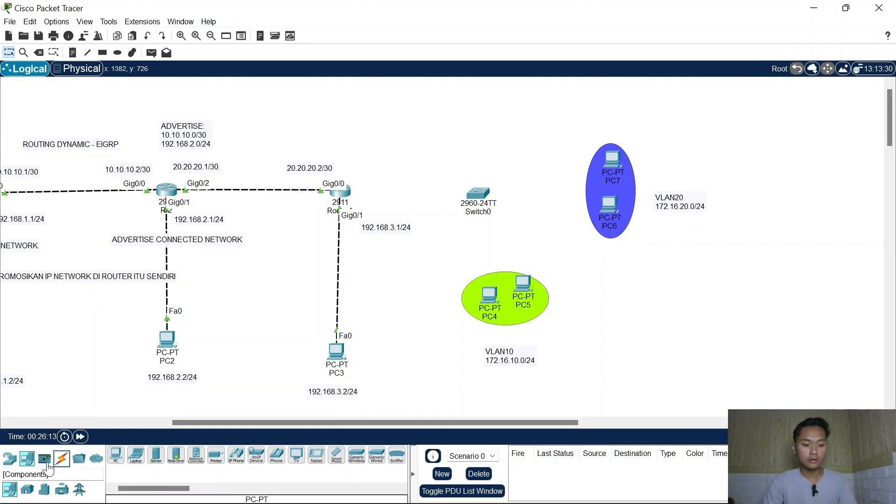
- Connect the rightmost 2911 router's Gig0/2 to Switch0's Fa0/1 using an automatically chosen cable type
{"action": "left_click", "coordinate": [61, 458]}
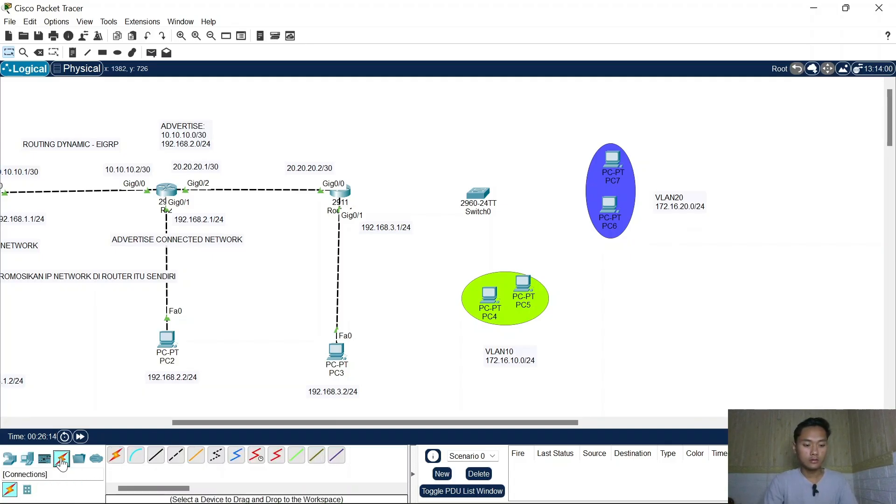
{"action": "left_click", "coordinate": [117, 456]}
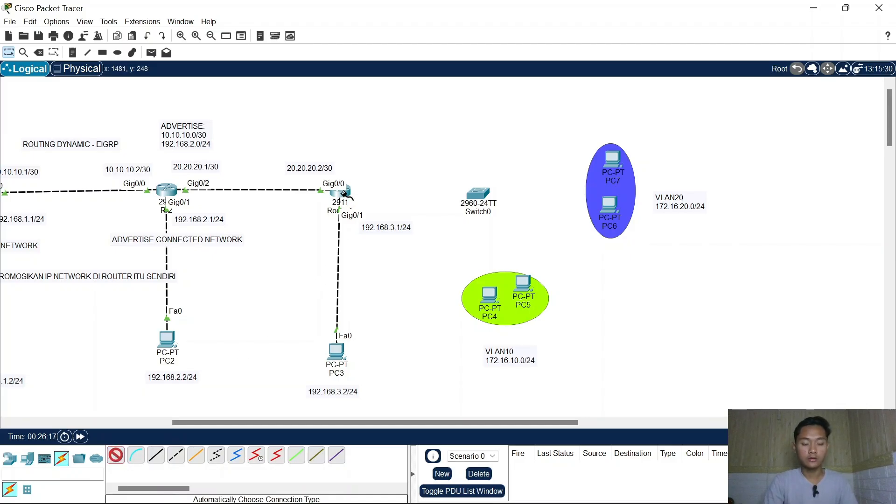
{"action": "left_click", "coordinate": [344, 193]}
{"action": "left_click", "coordinate": [478, 193]}
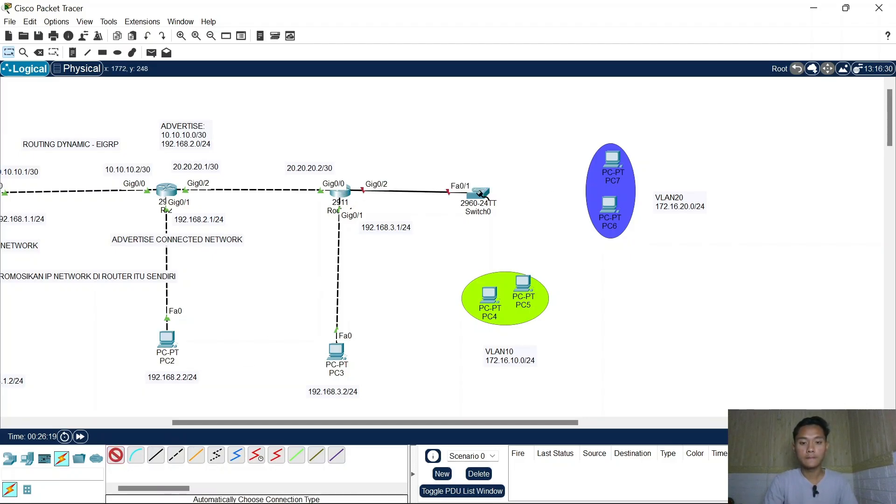
- Cable Switch0 to PC4, PC5 and PC6 with the automatic connection type
{"action": "left_click", "coordinate": [479, 192]}
{"action": "left_click", "coordinate": [489, 294]}
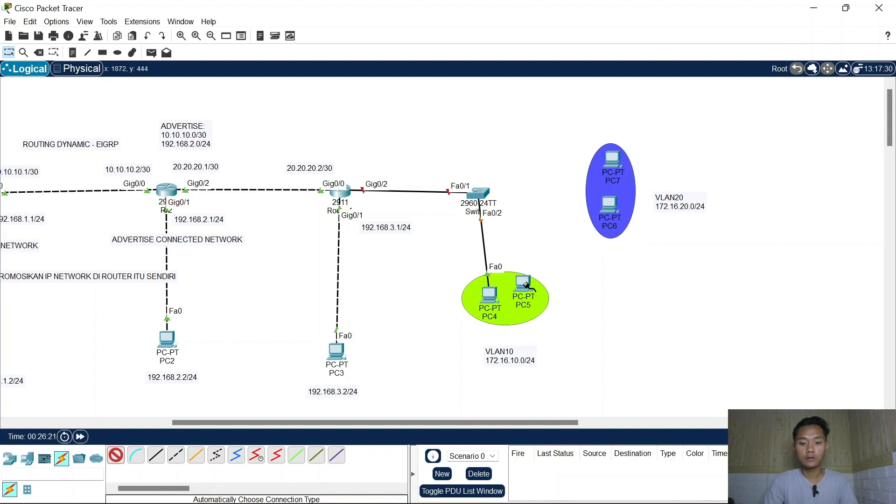
{"action": "left_click", "coordinate": [524, 284]}
{"action": "left_click", "coordinate": [481, 194]}
{"action": "left_click", "coordinate": [480, 193]}
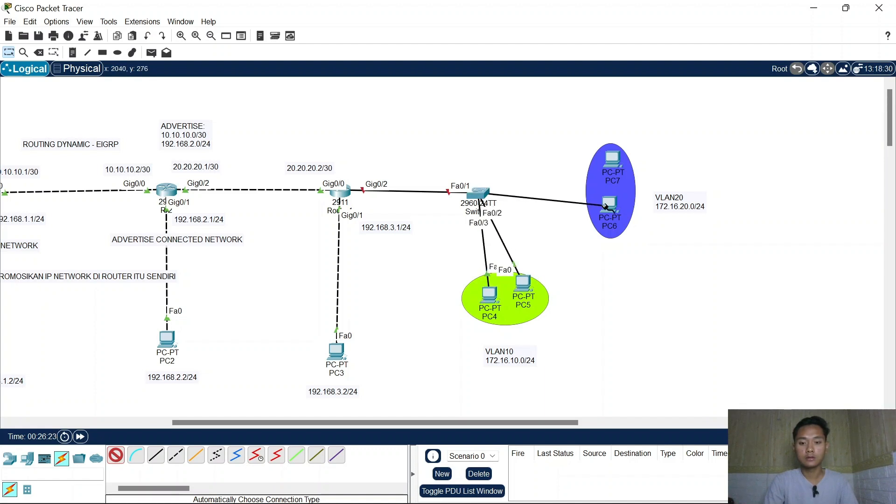
{"action": "left_click", "coordinate": [607, 204]}
{"action": "left_click", "coordinate": [608, 203]}
{"action": "left_click", "coordinate": [609, 159]}
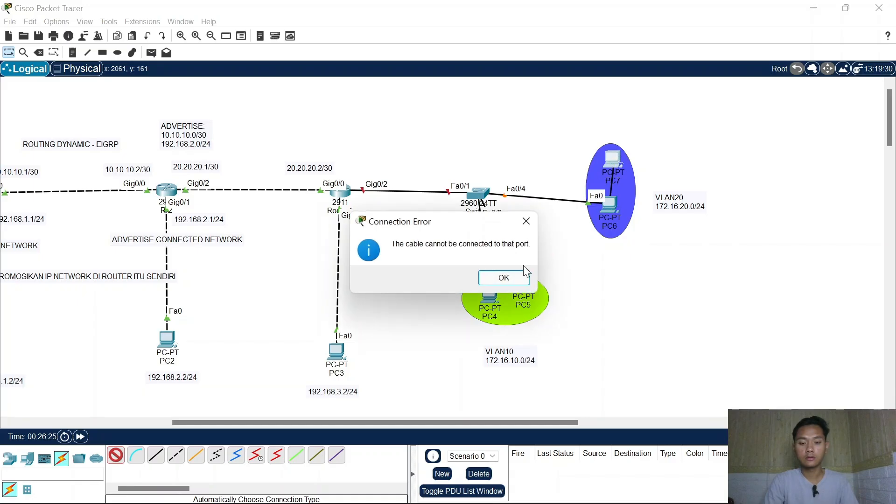
{"action": "left_click", "coordinate": [507, 279]}
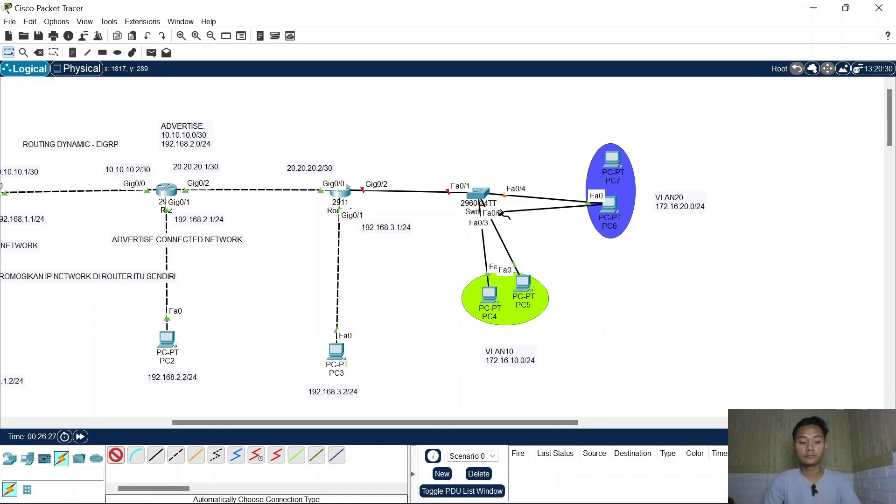
{"action": "left_click", "coordinate": [116, 455]}
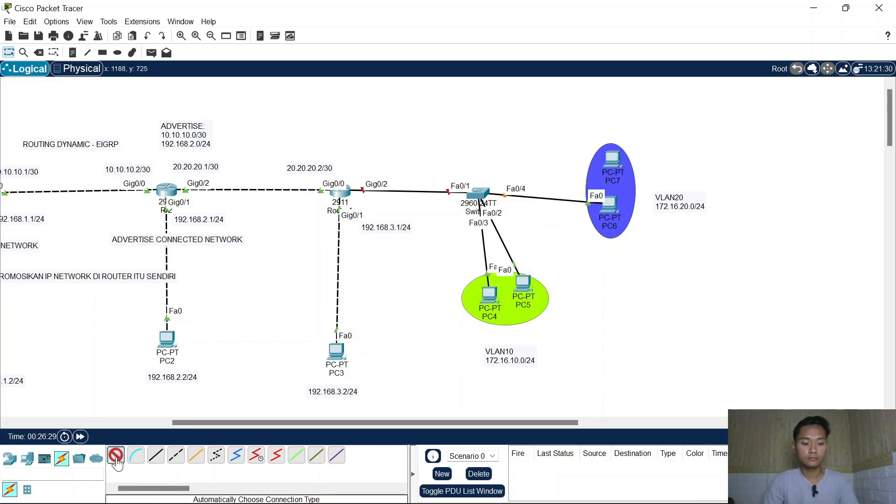
- Cable Switch0 to PC7 and fast-forward the simulation time
{"action": "left_click", "coordinate": [479, 193]}
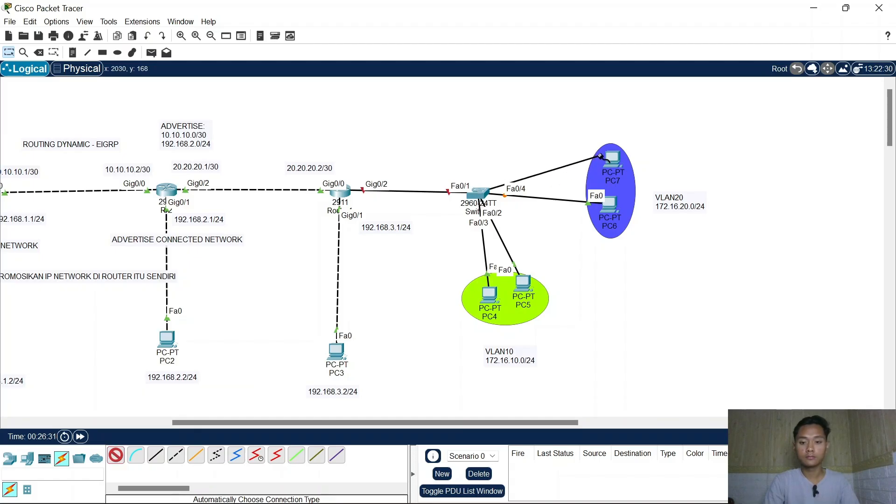
{"action": "left_click", "coordinate": [610, 159]}
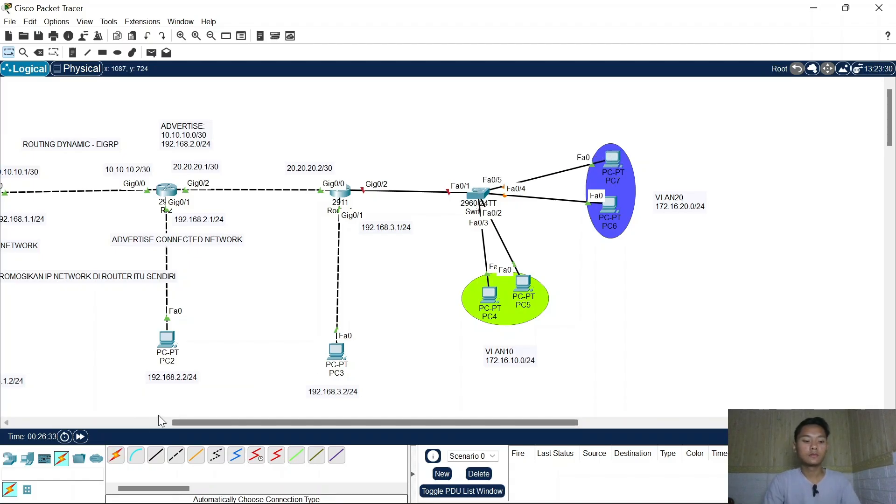
{"action": "left_click", "coordinate": [80, 436]}
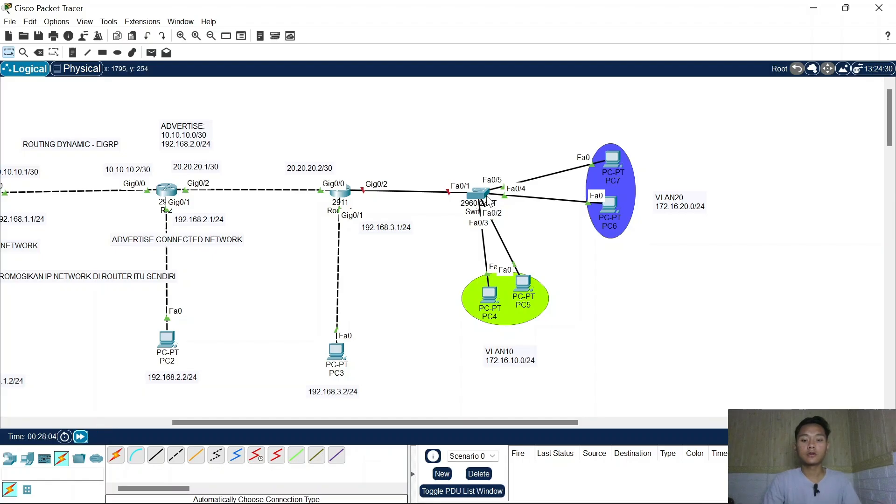
- Enter global configuration mode in Switch0's command line and set its hostname to SW-1
{"action": "left_click", "coordinate": [475, 199]}
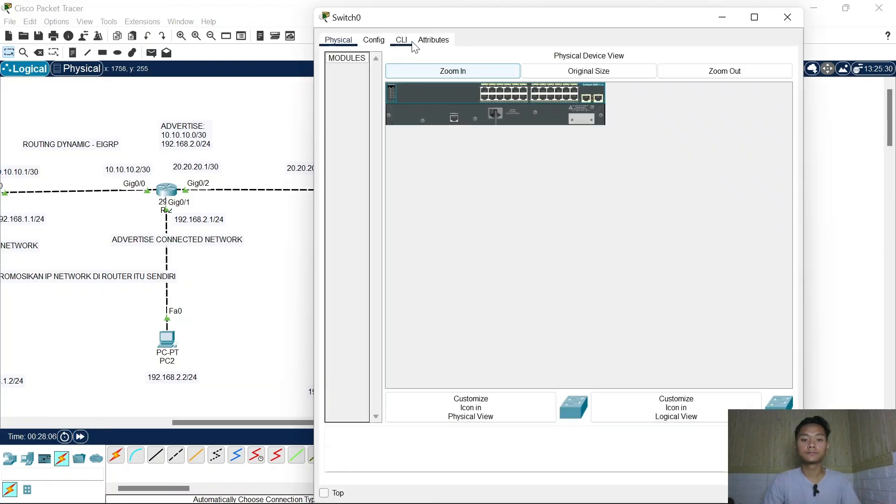
{"action": "left_click", "coordinate": [402, 39]}
{"action": "key", "text": "Return"}
{"action": "key", "text": "Return"}
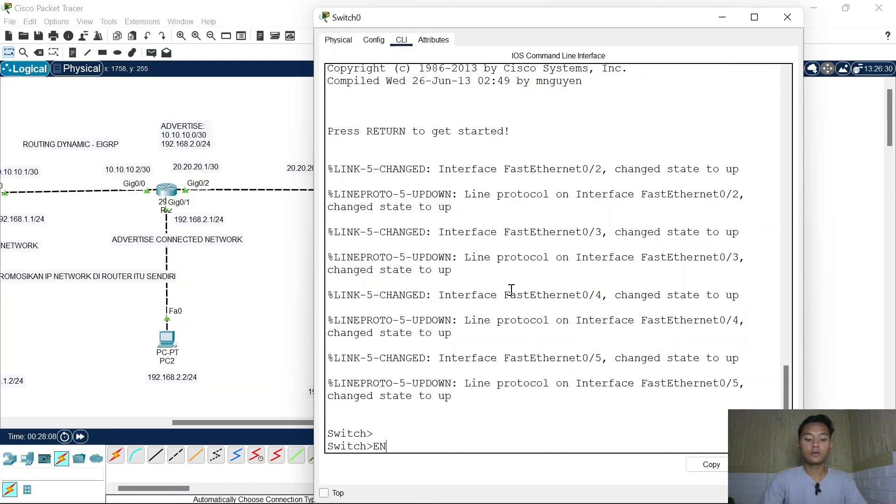
{"action": "type", "text": "EN"}
{"action": "key", "text": "Return"}
{"action": "type", "text": "conf t"}
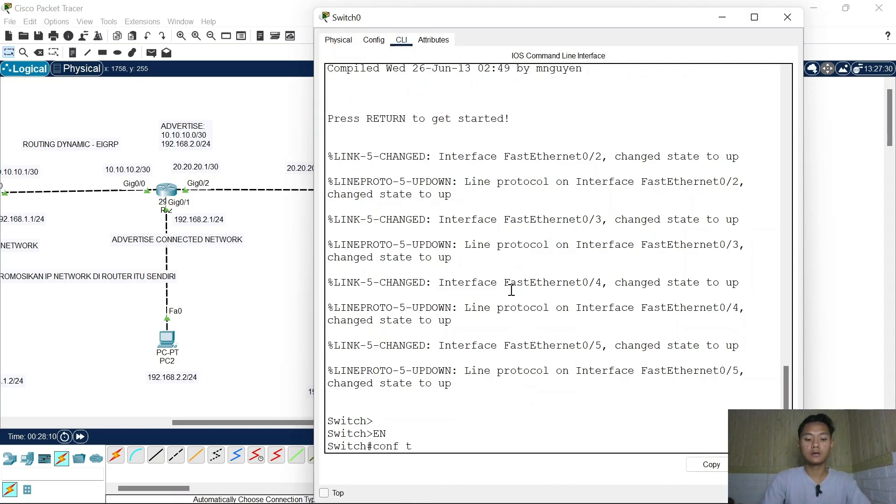
{"action": "key", "text": "Return"}
{"action": "type", "text": "j"}
{"action": "type", "text": "hodst"}
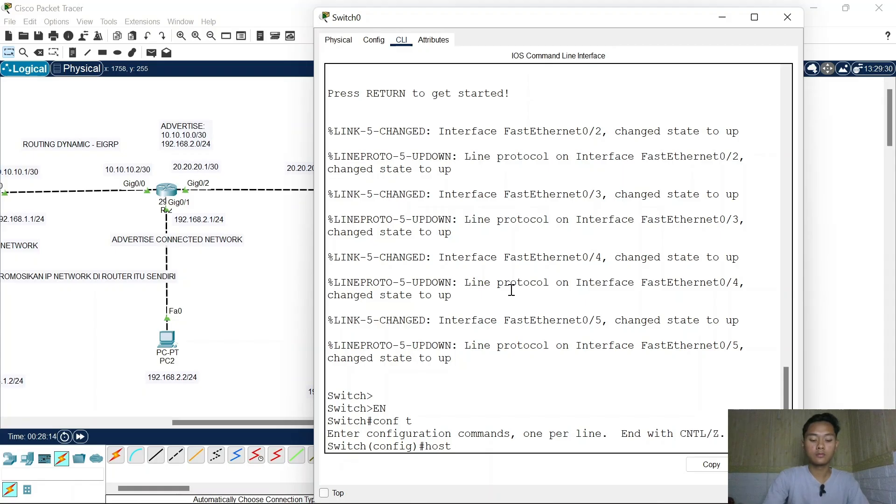
{"action": "type", "text": " SW-1"}
{"action": "key", "text": "Return"}
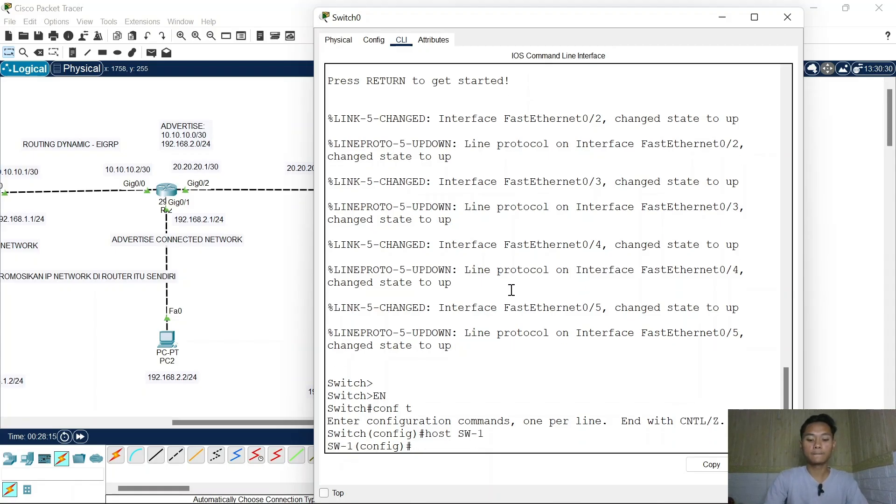
- Create VLAN 10 named VLAN10 and VLAN 20 named VLAN20 on the switch, and exit VLAN configuration
{"action": "type", "text": "vl 10"}
{"action": "key", "text": "Return"}
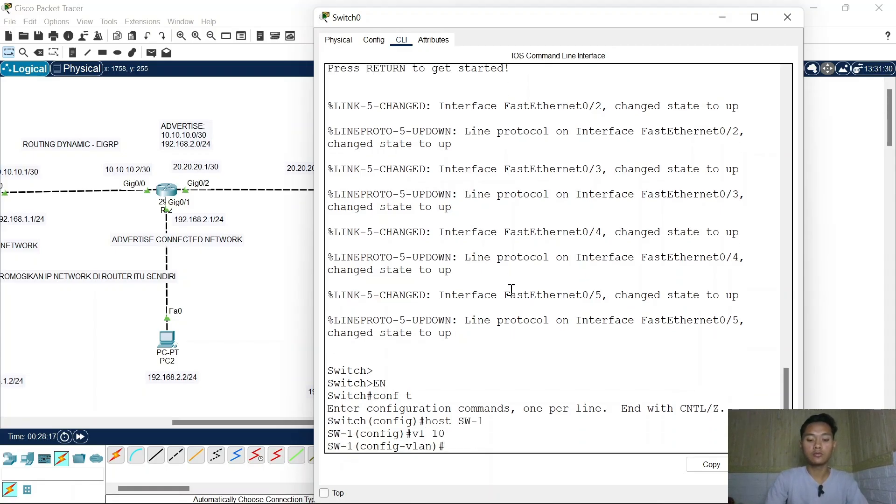
{"action": "type", "text": "name VLAN10"}
{"action": "key", "text": "Return"}
{"action": "type", "text": "vl 10"}
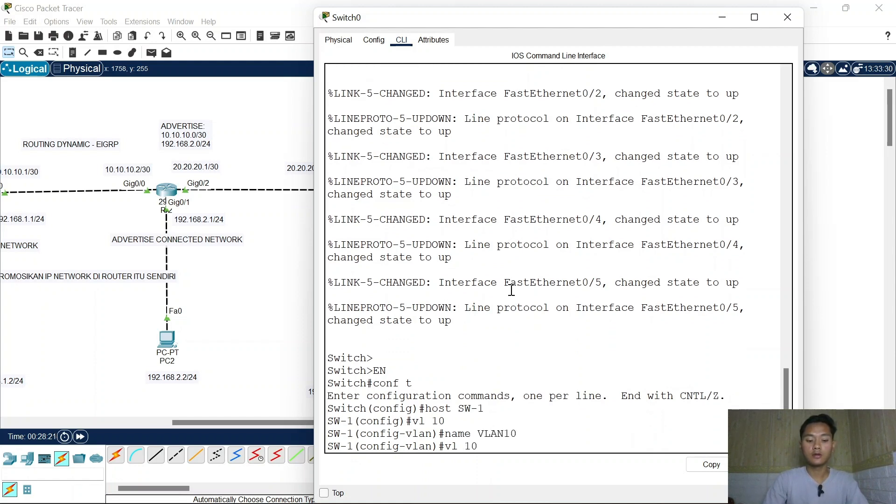
{"action": "key", "text": "Return"}
{"action": "type", "text": "name VLAN10"}
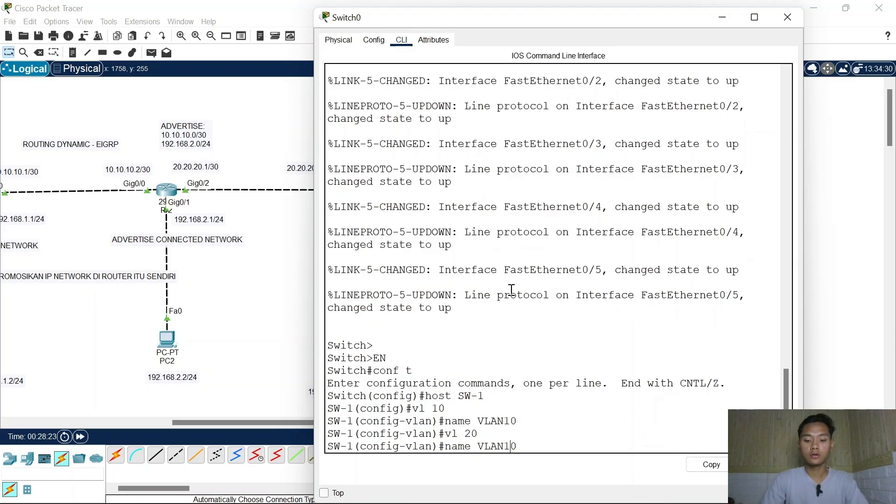
{"action": "key", "text": "Return"}
{"action": "type", "text": "ex"}
{"action": "key", "text": "Return"}
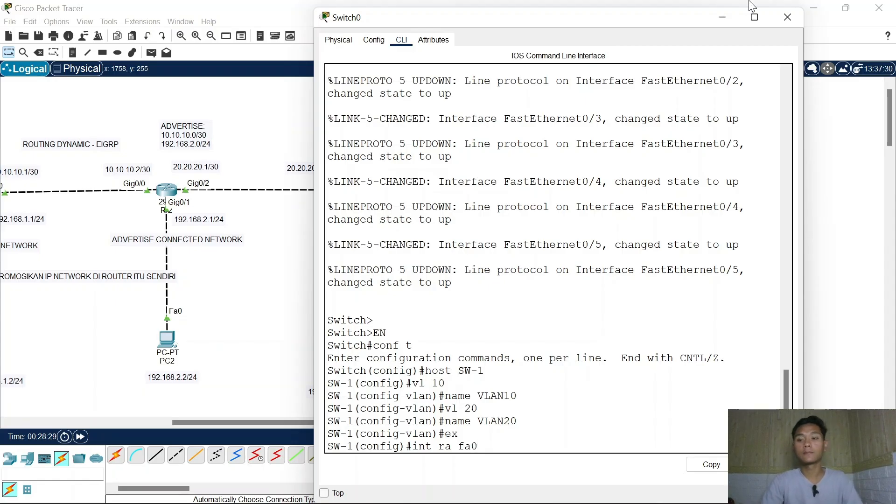
- Move PC4 and PC5 closer together inside the green ellipse to expose their switch port labels, and return to the switch's command line
{"action": "left_click", "coordinate": [722, 18]}
{"action": "left_click_drag", "start_coordinate": [490, 296], "coordinate": [511, 302]}
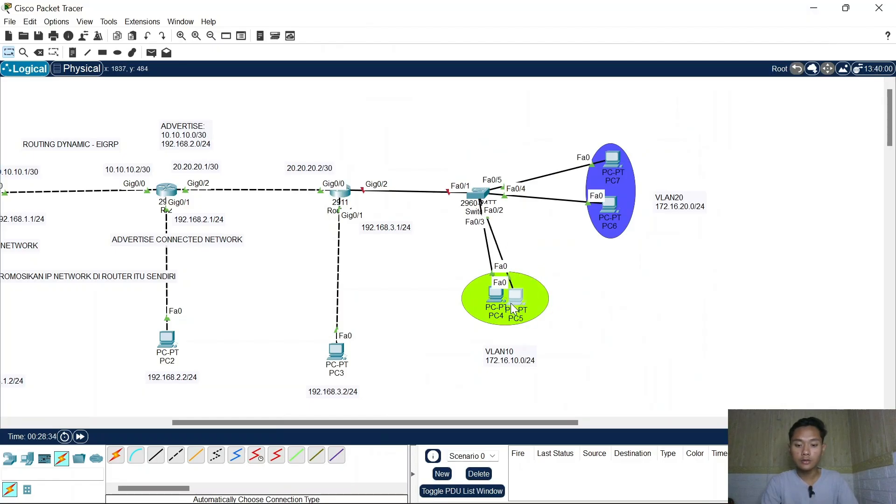
{"action": "left_click", "coordinate": [480, 182]}
- Set the switch interface range fa0/2-3 to access mode and assign it to VLAN 10
{"action": "type", "text": "2"}
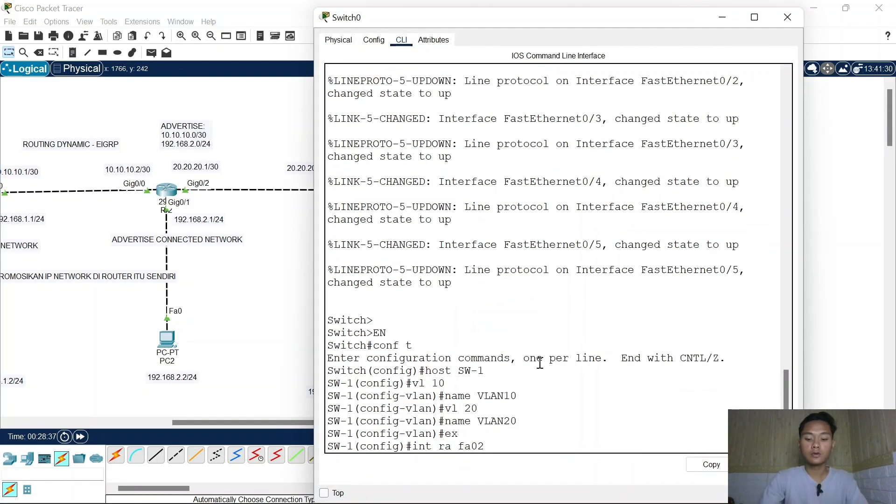
{"action": "key", "text": "BackSpace"}
{"action": "type", "text": "/2-3"}
{"action": "key", "text": "Return"}
{"action": "type", "text": "sw mo ac"}
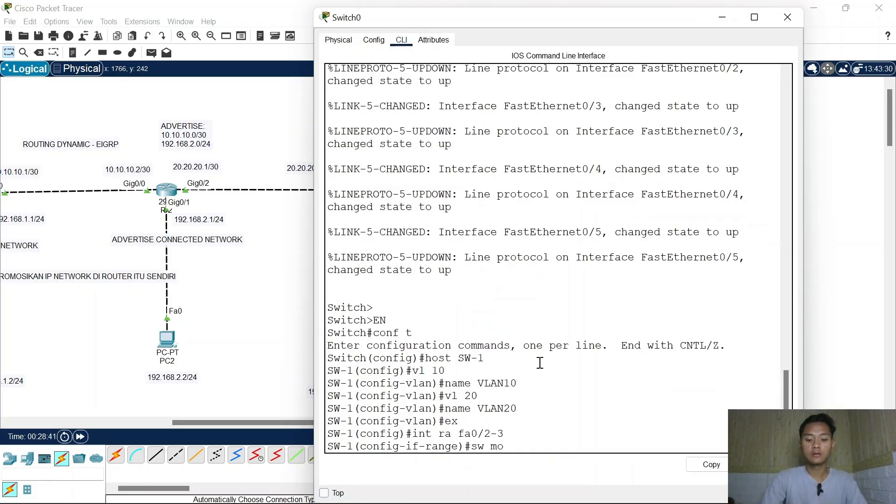
{"action": "key", "text": "Return"}
{"action": "type", "text": "sw ac vl 10"}
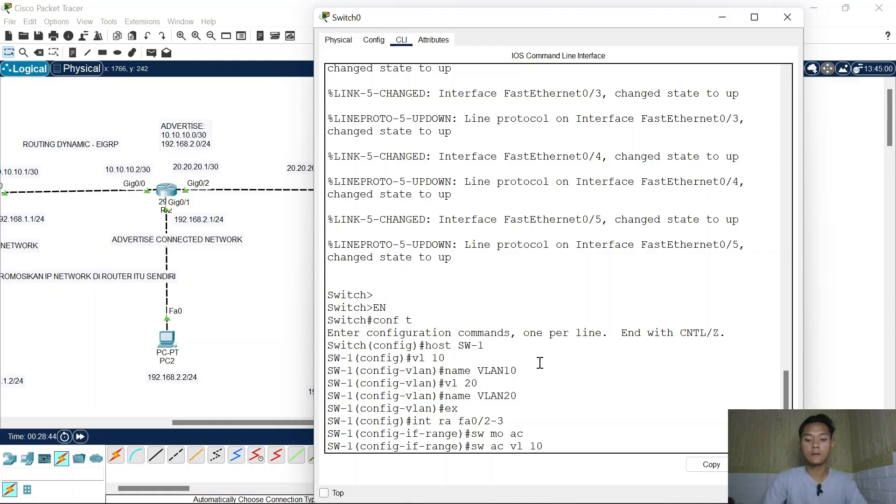
{"action": "key", "text": "Return"}
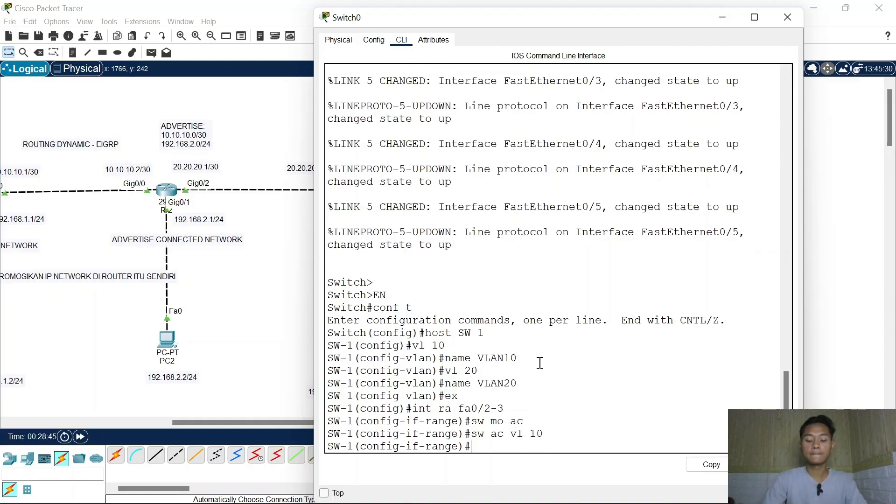
- Set the switch interface range fa0/4-5 to access mode in VLAN 20, and close the switch window
{"action": "key", "text": "Up"}
{"action": "key", "text": "Up"}
{"action": "key", "text": "Up"}
{"action": "key", "text": "Down"}
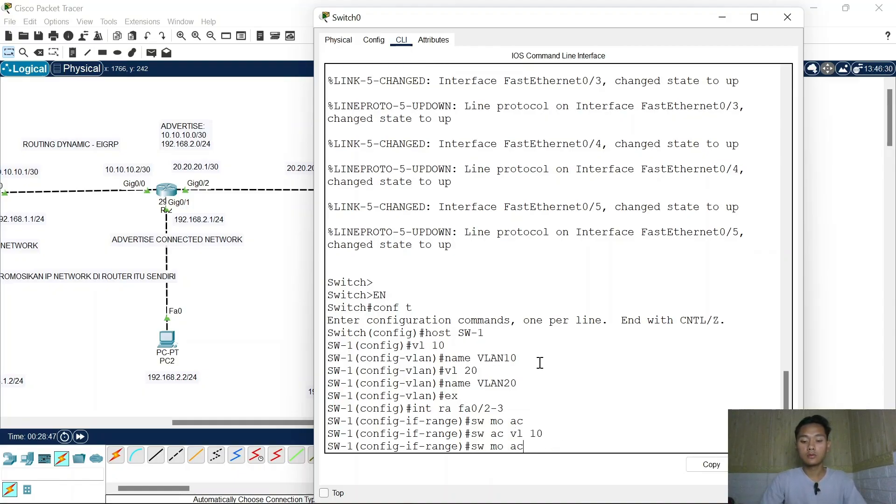
{"action": "key", "text": "Up"}
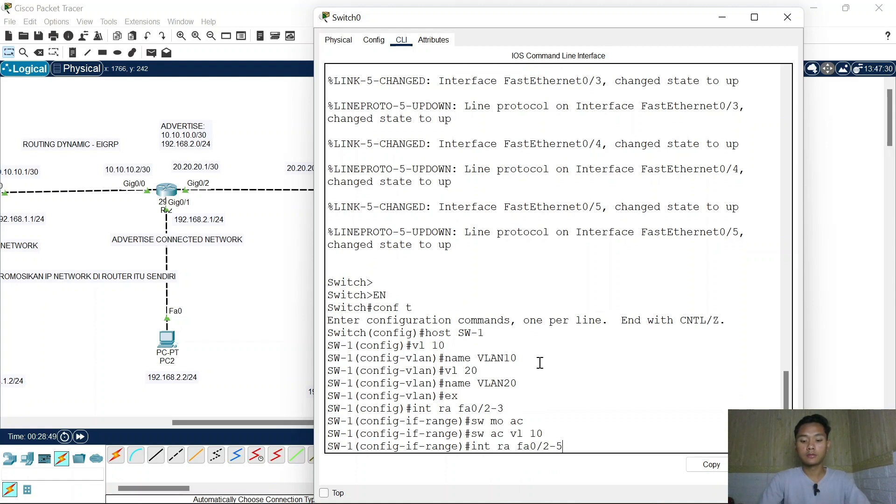
{"action": "key", "text": "Return"}
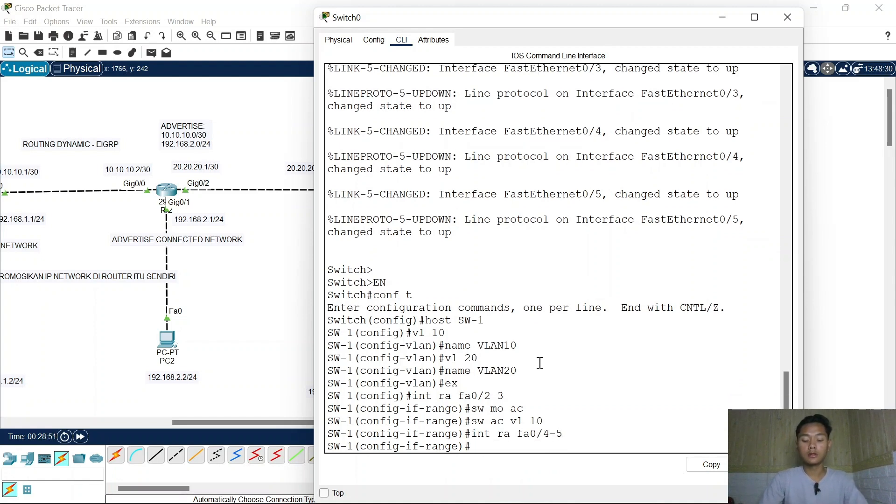
{"action": "key", "text": "Up"}
{"action": "key", "text": "Up"}
{"action": "key", "text": "Up"}
{"action": "key", "text": "Up"}
{"action": "key", "text": "Down"}
{"action": "key", "text": "Return"}
{"action": "type", "text": "sw ac vl 10"}
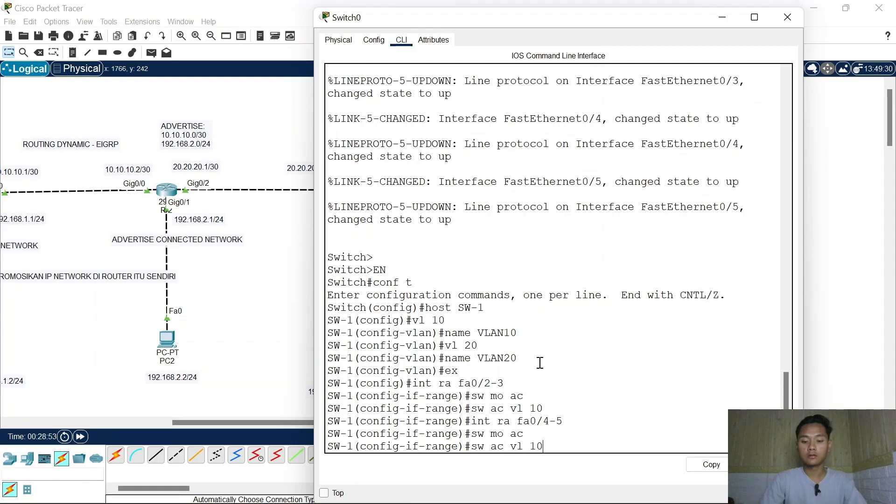
{"action": "key", "text": "Return"}
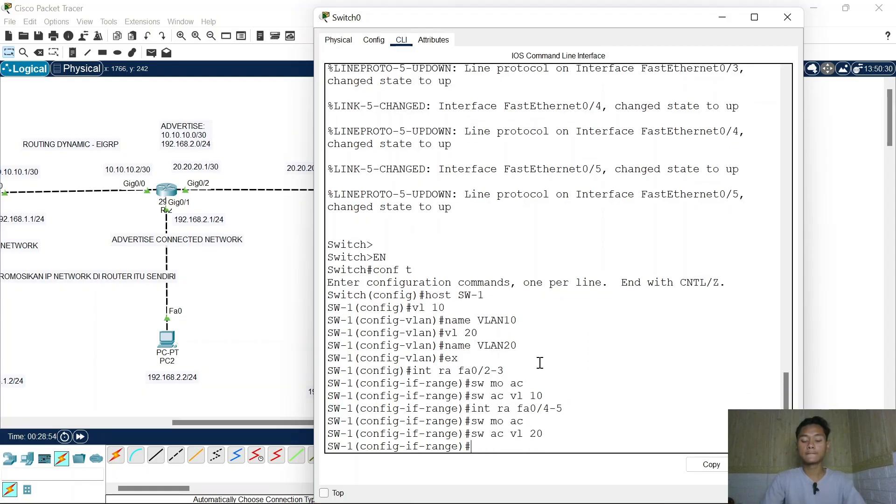
{"action": "left_click", "coordinate": [793, 26]}
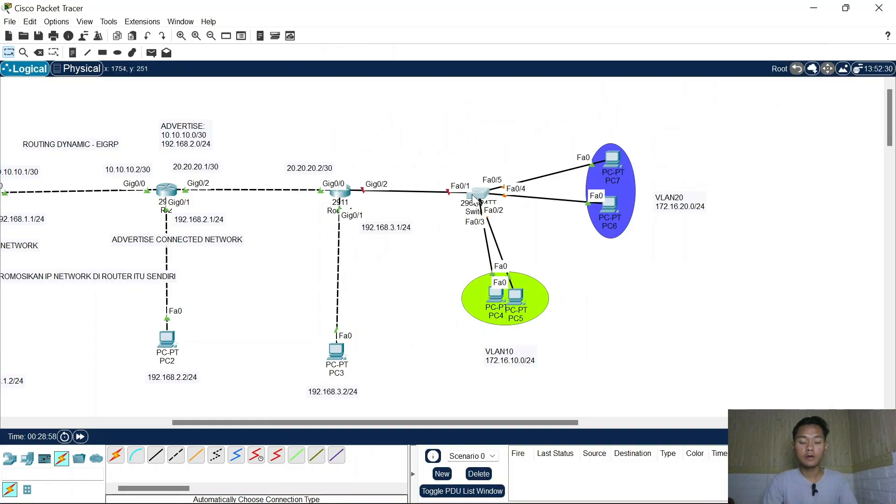
- Set the switch's fa0/1 interface to trunk mode, close the switch window, and fast-forward the simulation time
{"action": "left_click", "coordinate": [486, 199]}
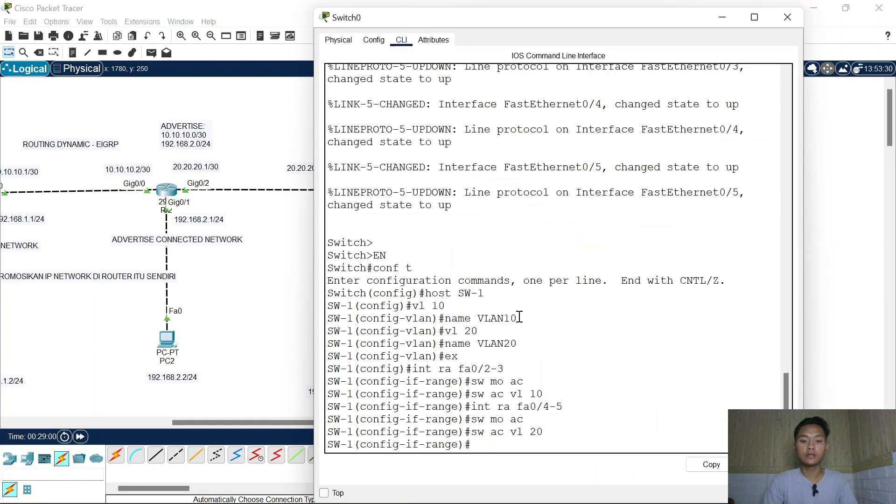
{"action": "key", "text": "Return"}
{"action": "type", "text": "int fa0"}
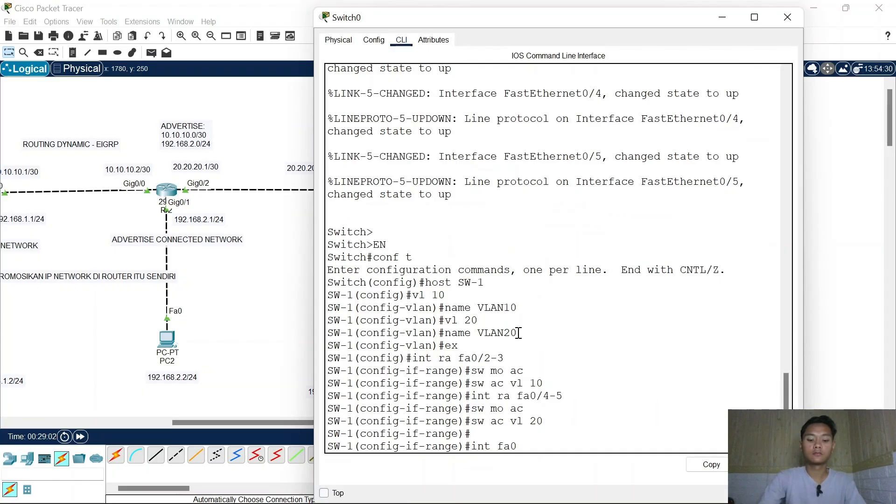
{"action": "type", "text": "/1"}
{"action": "key", "text": "Return"}
{"action": "type", "text": "sw mo"}
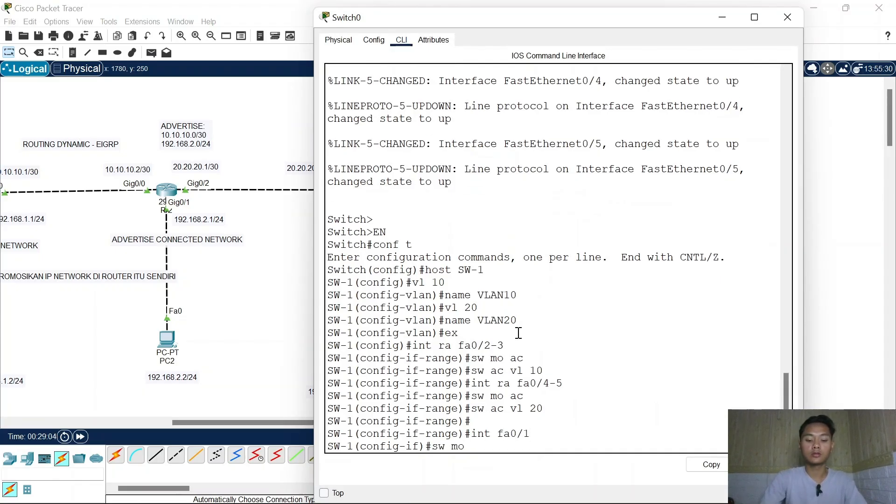
{"action": "type", "text": " tr"}
{"action": "key", "text": "Return"}
{"action": "left_click", "coordinate": [797, 21]}
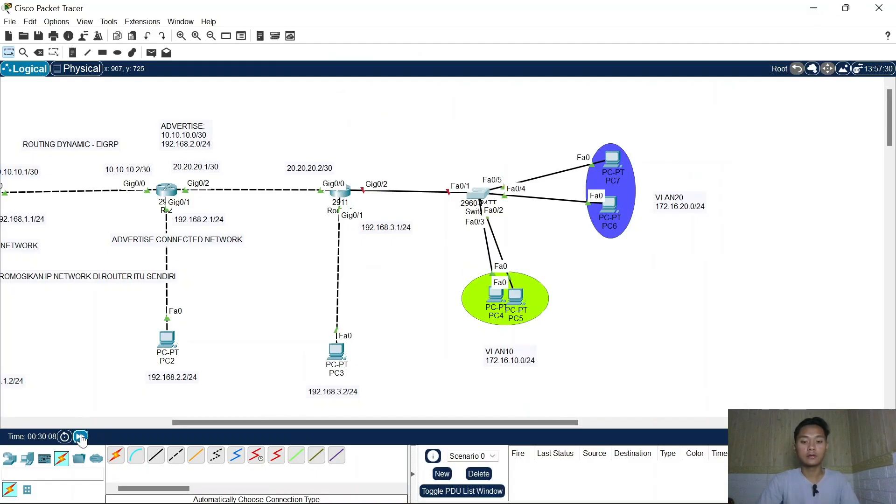
{"action": "left_click", "coordinate": [81, 437]}
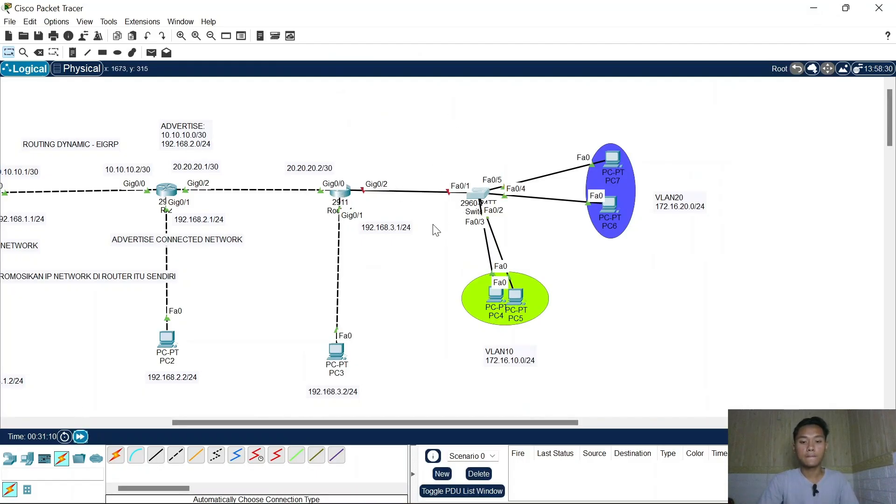
- Assign PC4 the static IPv4 address 172.16.10.2 in its IP configuration
{"action": "left_click", "coordinate": [496, 296]}
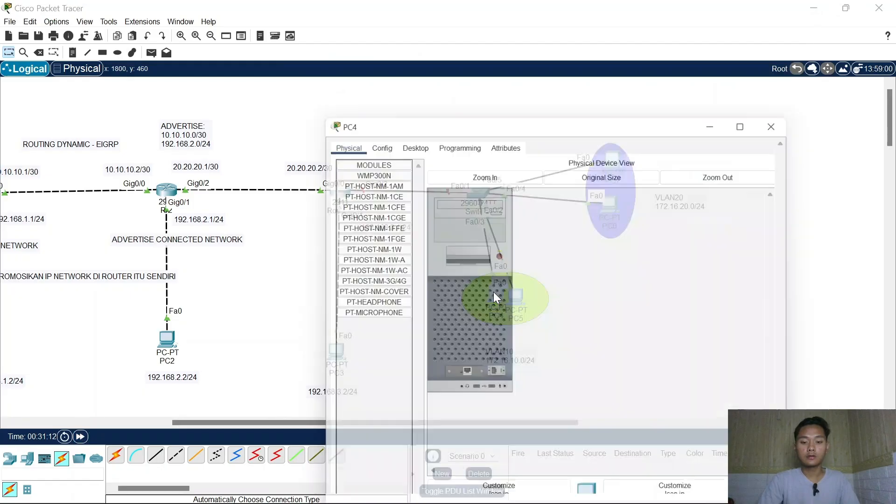
{"action": "left_click", "coordinate": [410, 39]}
{"action": "left_click", "coordinate": [371, 77]}
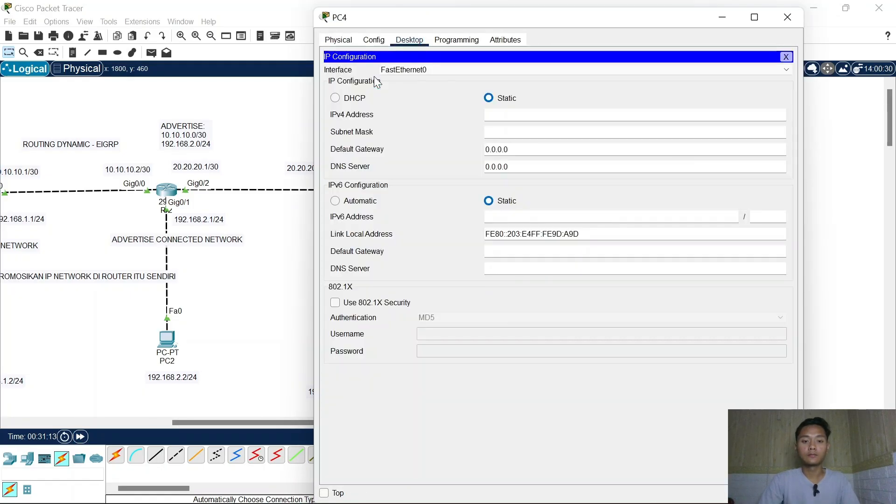
{"action": "left_click", "coordinate": [529, 117]}
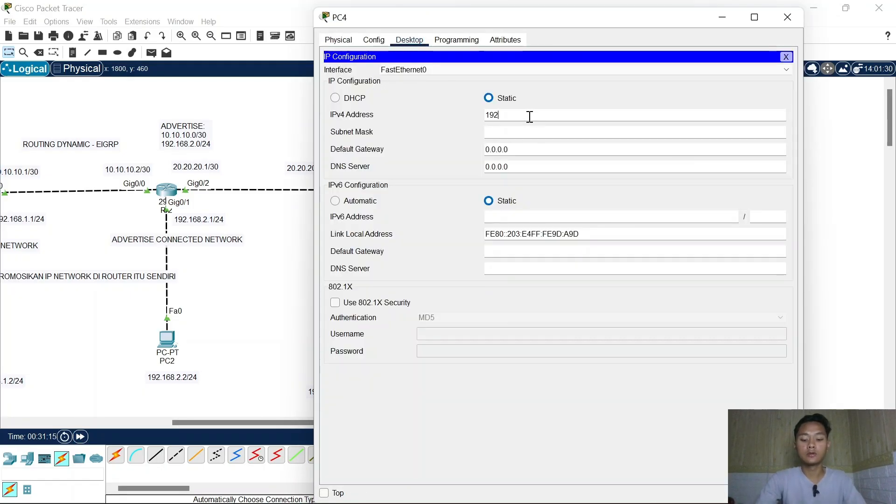
{"action": "type", "text": "172"}
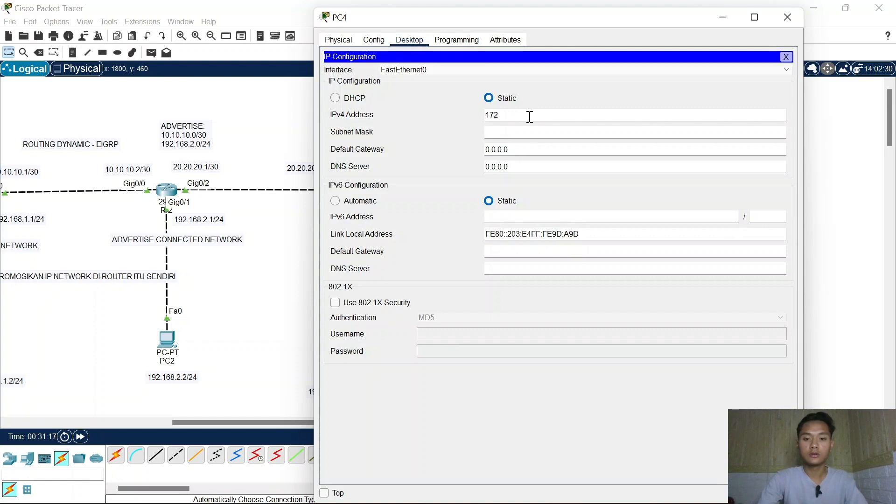
{"action": "type", "text": ".16."}
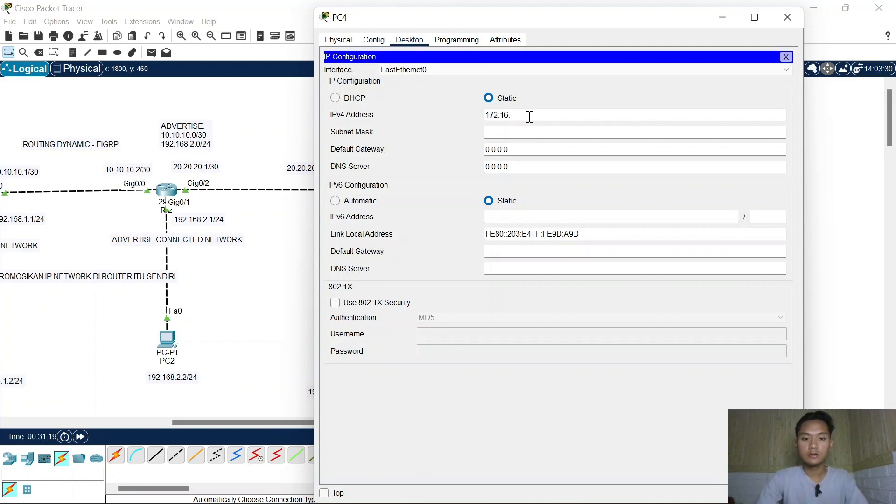
{"action": "type", "text": "1"}
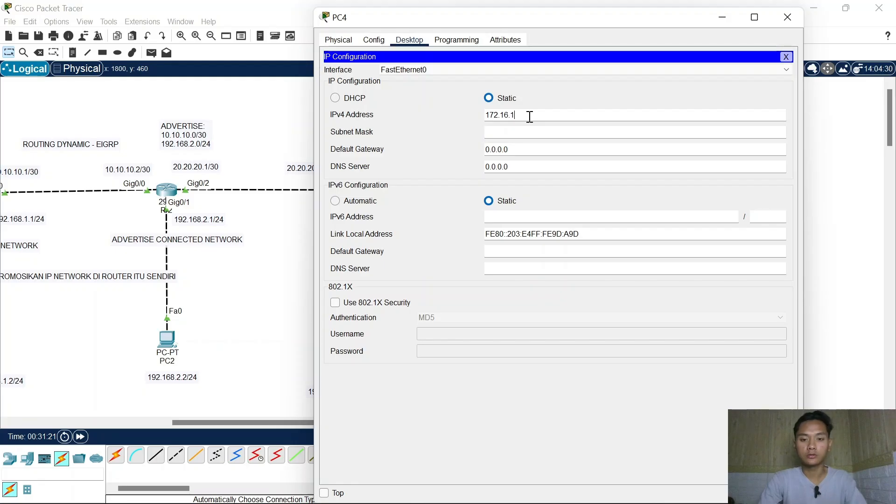
{"action": "type", "text": "0.2"}
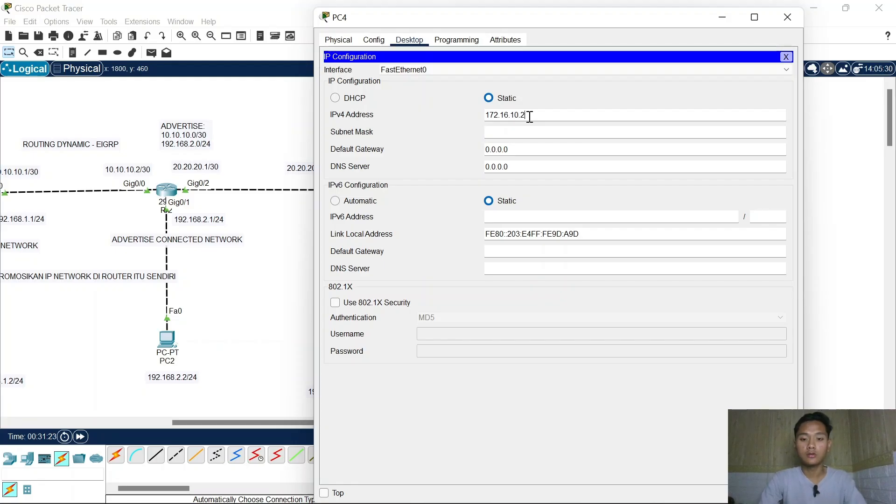
- Set PC4's default gateway to 172.16.10.1 and its subnet mask to 255.255.255.0, and close the PC4 window
{"action": "key", "text": "ctrl+a"}
{"action": "key", "text": "ctrl+c"}
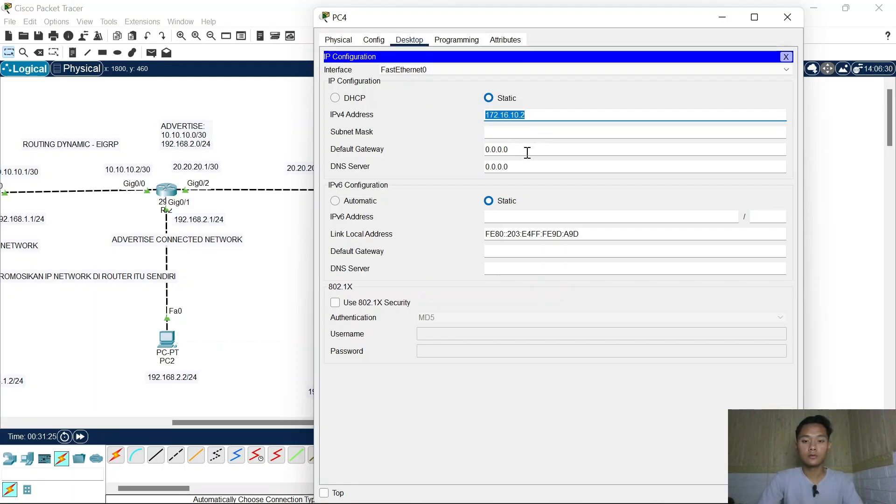
{"action": "left_click", "coordinate": [528, 150]}
{"action": "key", "text": "ctrl+a"}
{"action": "key", "text": "ctrl+v"}
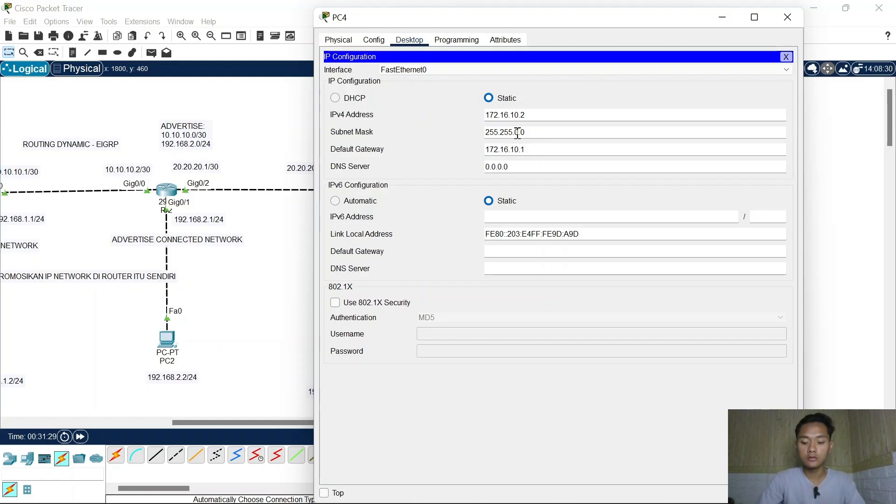
{"action": "double_click", "coordinate": [518, 133]}
{"action": "type", "text": "255."}
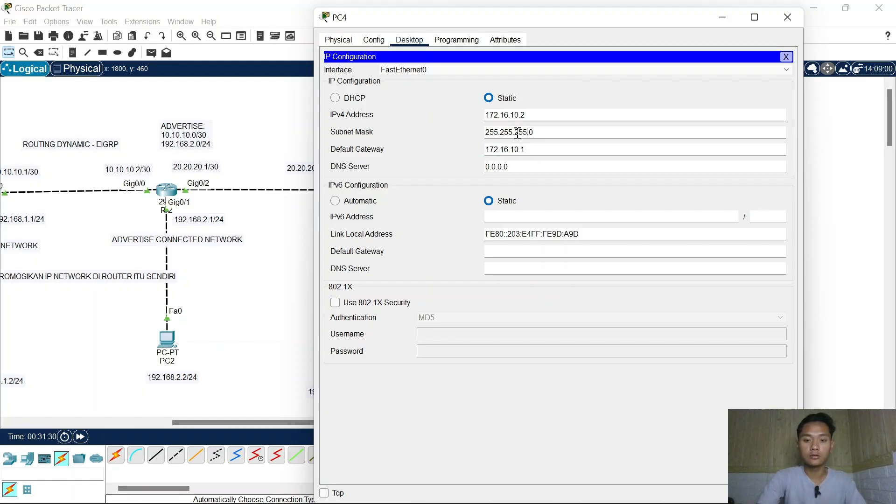
{"action": "left_click", "coordinate": [784, 19]}
- Try 172.16.10.2 as PC5's IPv4 address, and set PC5's default gateway to 172.16.10.1
{"action": "left_click", "coordinate": [506, 296]}
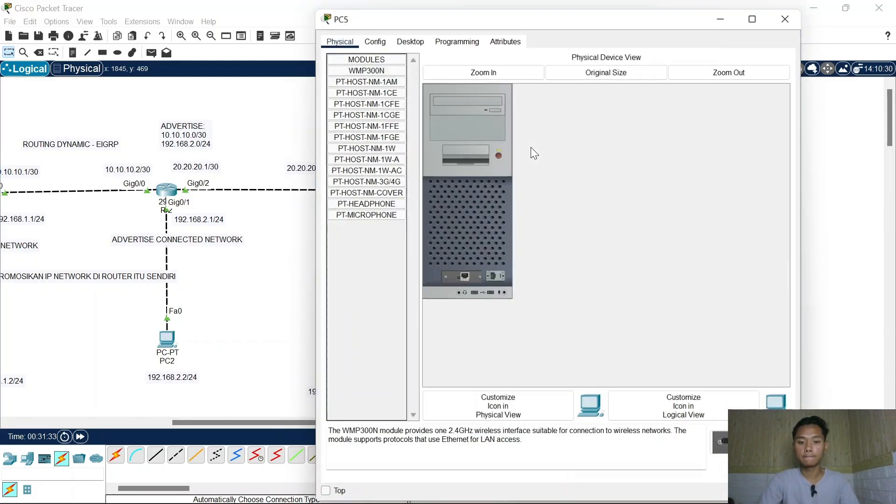
{"action": "left_click", "coordinate": [409, 40]}
{"action": "left_click", "coordinate": [392, 78]}
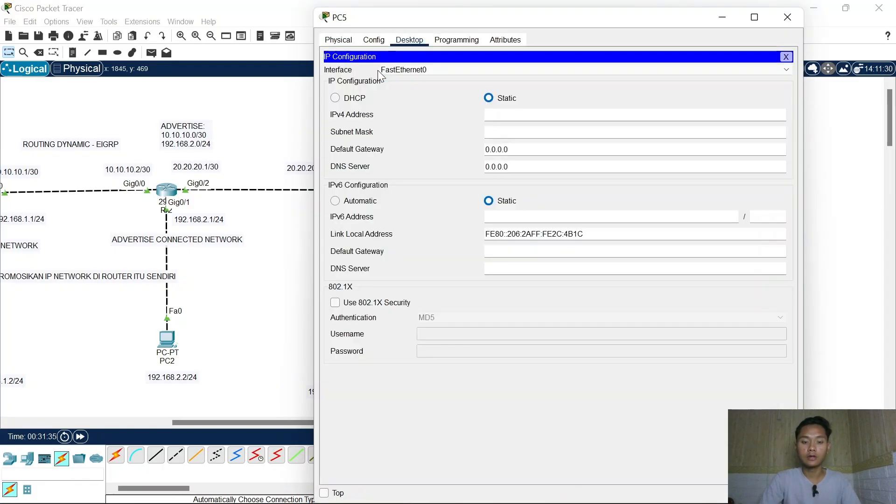
{"action": "left_click", "coordinate": [491, 113]}
{"action": "type", "text": "172.16.10.2"}
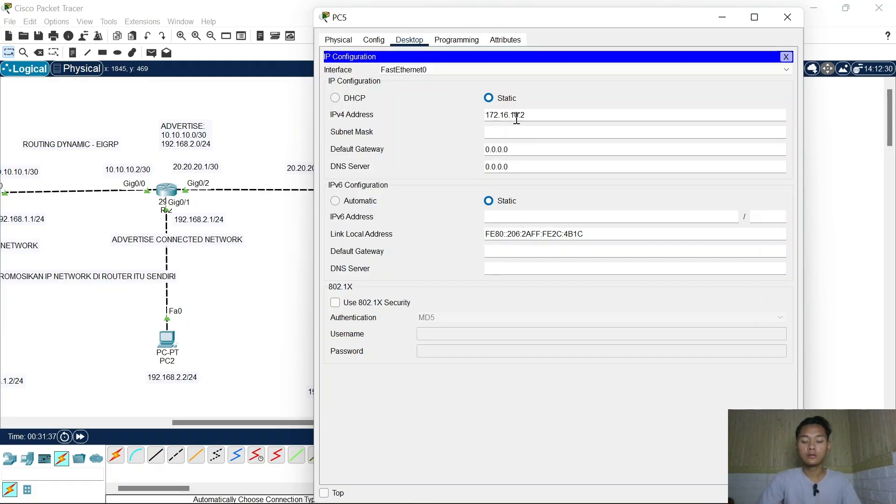
{"action": "left_click", "coordinate": [524, 148]}
{"action": "key", "text": "ctrl+a"}
{"action": "type", "text": "172.16.10.2"}
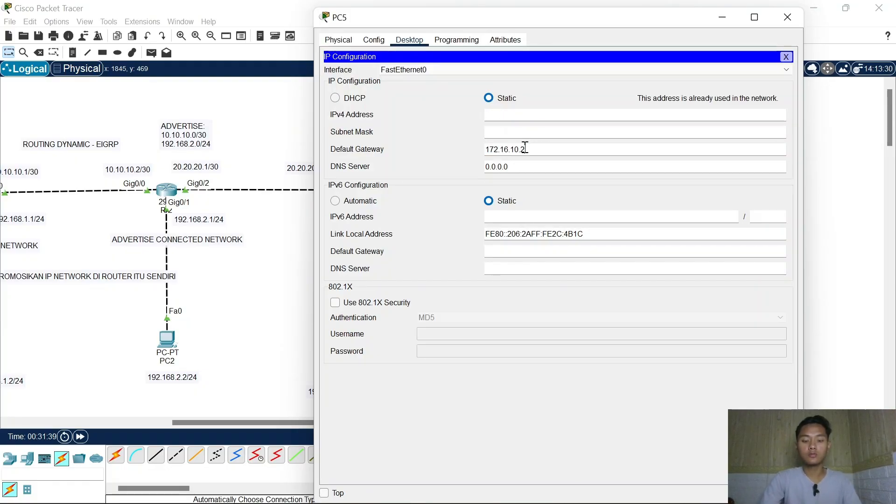
- Set PC5's IPv4 address to 172.16.10.3 and subnet mask to 255.255.255.0, and reopen PC5 to recheck its IP configuration
{"action": "left_click", "coordinate": [515, 118]}
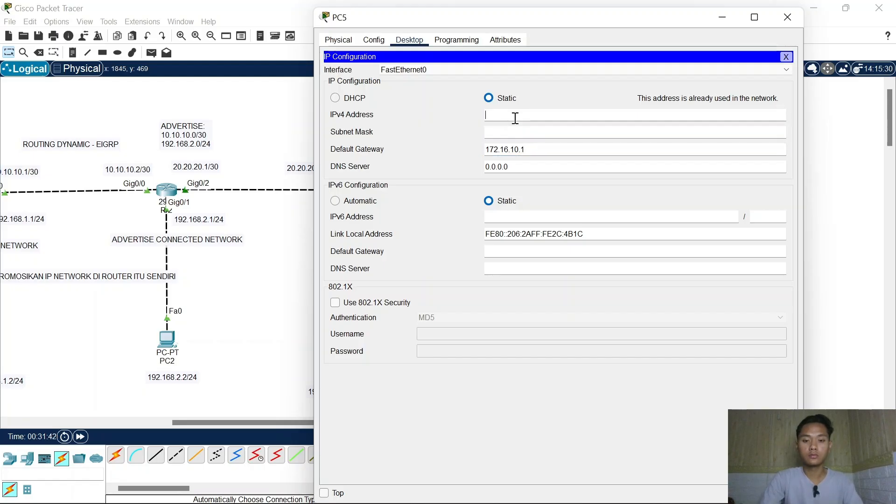
{"action": "type", "text": "172.16.10.2"}
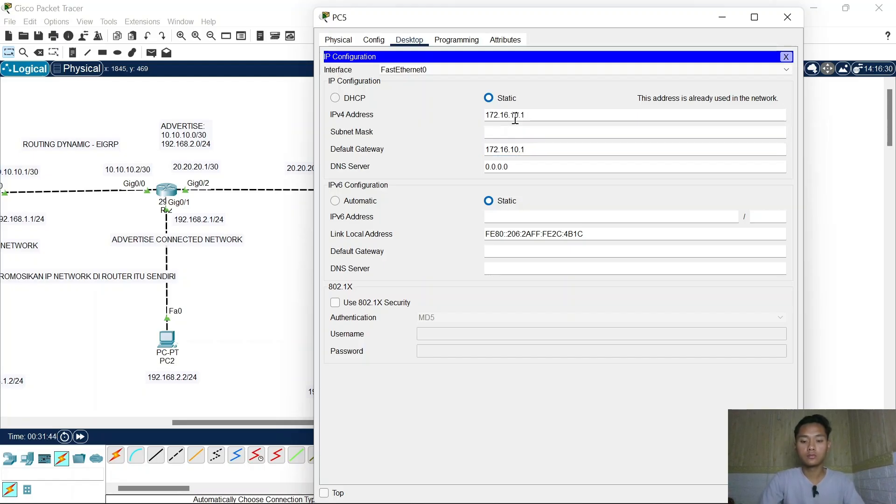
{"action": "type", "text": "3"}
{"action": "left_click", "coordinate": [521, 133]}
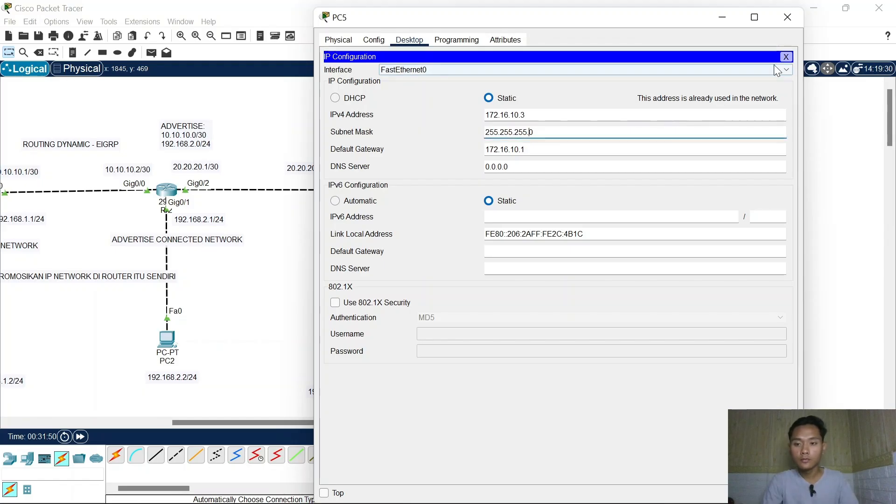
{"action": "left_click", "coordinate": [788, 19]}
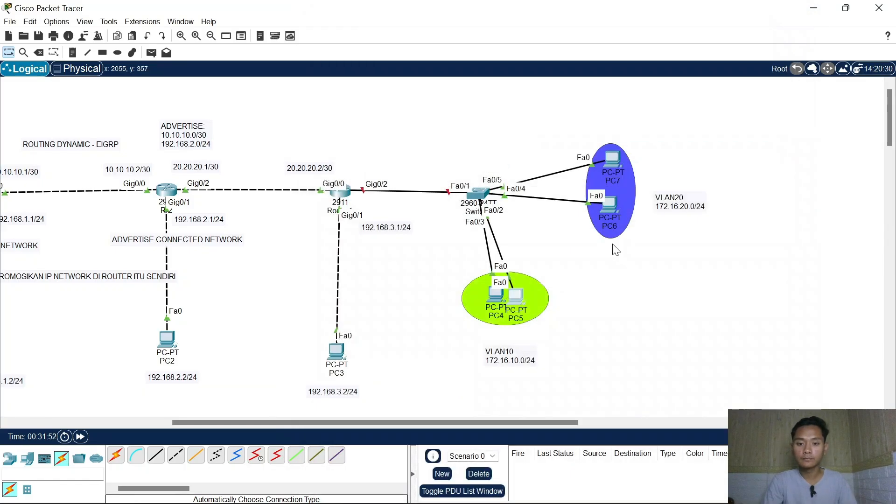
{"action": "left_click", "coordinate": [513, 299]}
{"action": "left_click", "coordinate": [370, 85]}
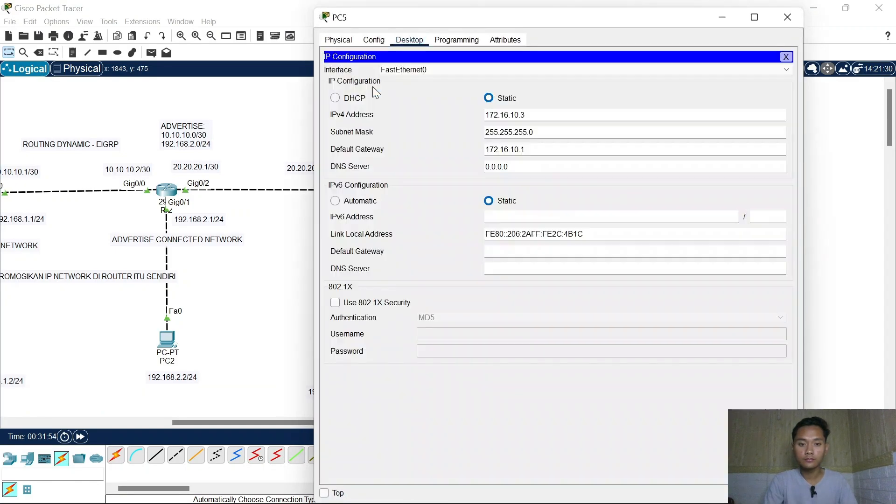
{"action": "left_click", "coordinate": [788, 17]}
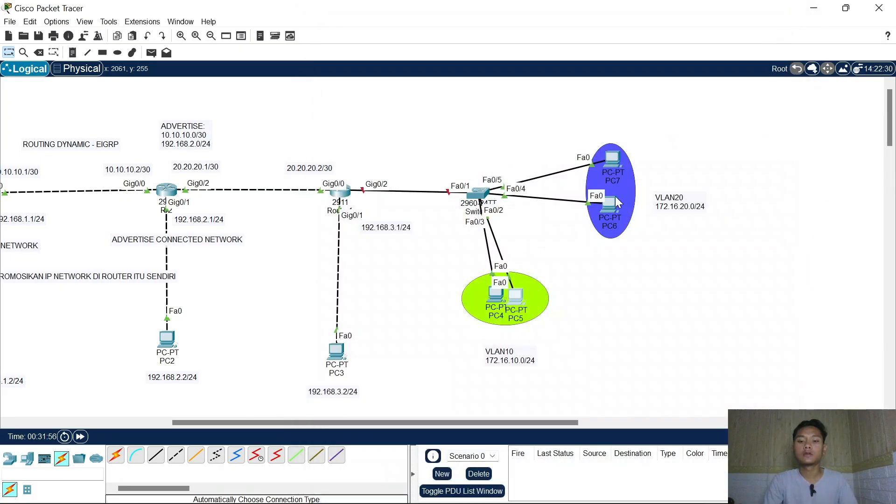
- Assign PC6 the static IPv4 address 172.16.20.2 in its IP configuration
{"action": "left_click", "coordinate": [611, 211]}
{"action": "left_click", "coordinate": [410, 41]}
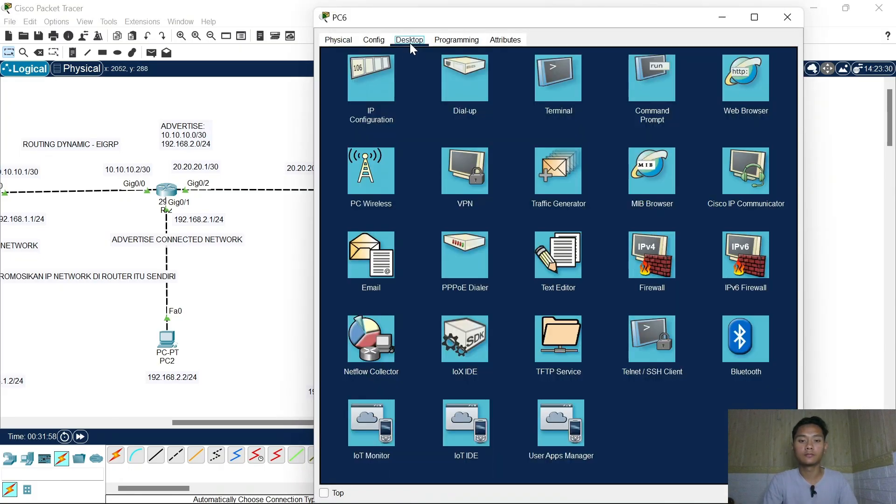
{"action": "left_click", "coordinate": [376, 93]}
{"action": "left_click", "coordinate": [511, 116]}
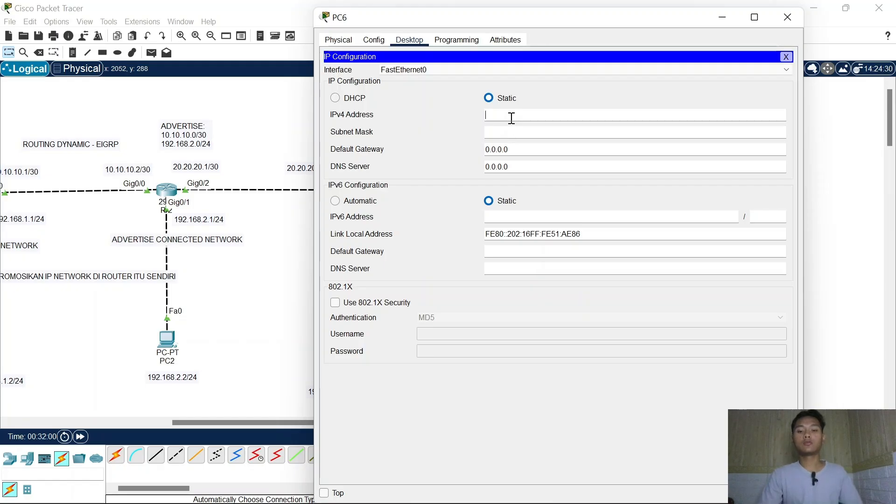
{"action": "type", "text": "172.16.10.2"}
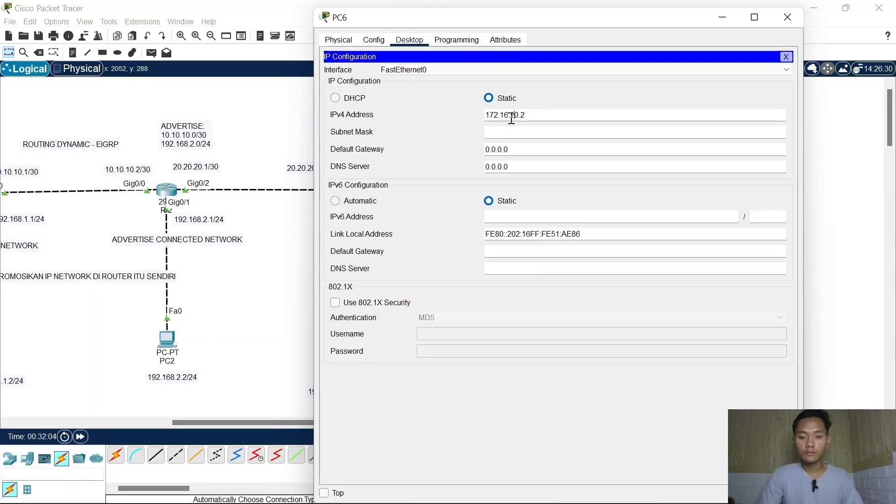
- Set PC6's default gateway to 172.16.20.1 and its subnet mask to 255.255.255.0, and close the PC6 window
{"action": "key", "text": "ctrl+a"}
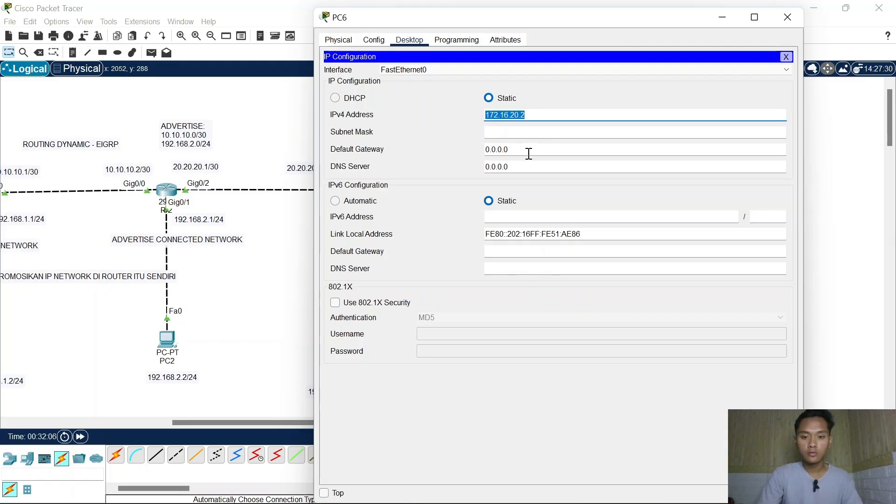
{"action": "key", "text": "ctrl+c"}
{"action": "left_click", "coordinate": [529, 154]}
{"action": "key", "text": "ctrl+a"}
{"action": "key", "text": "ctrl+v"}
{"action": "type", "text": "1"}
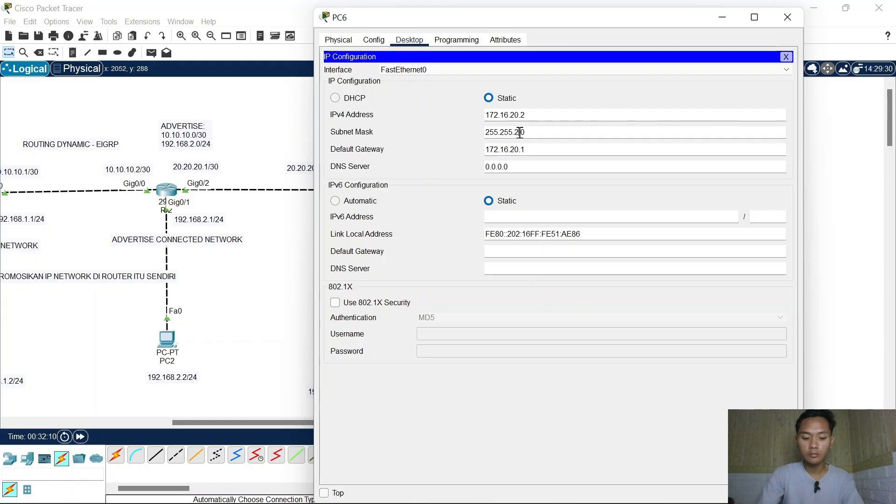
{"action": "left_click", "coordinate": [786, 17]}
- Assign PC7 the static IPv4 address 172.16.20.3 in its IP configuration
{"action": "left_click", "coordinate": [616, 158]}
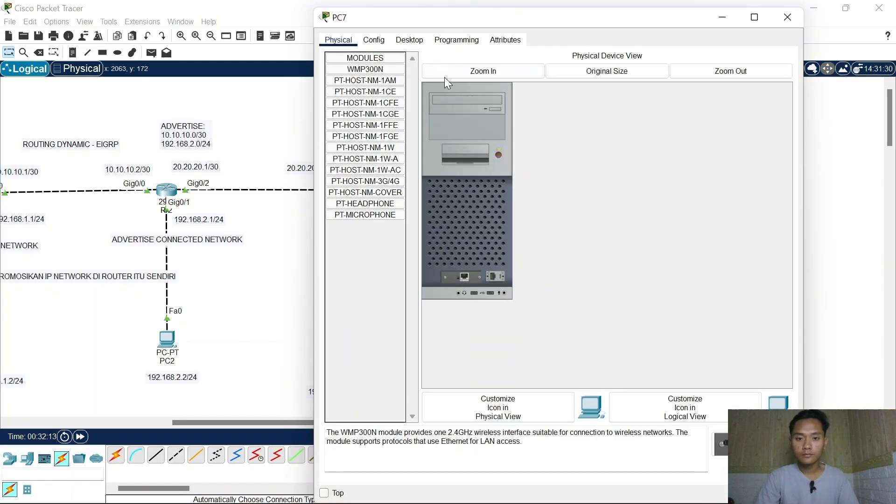
{"action": "left_click", "coordinate": [409, 41]}
{"action": "left_click", "coordinate": [372, 79]}
{"action": "left_click", "coordinate": [496, 115]}
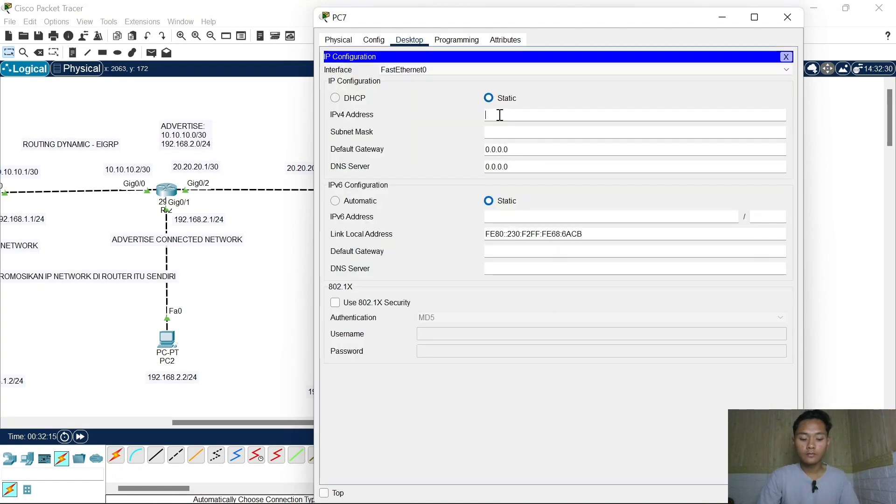
{"action": "key", "text": "ctrl+v"}
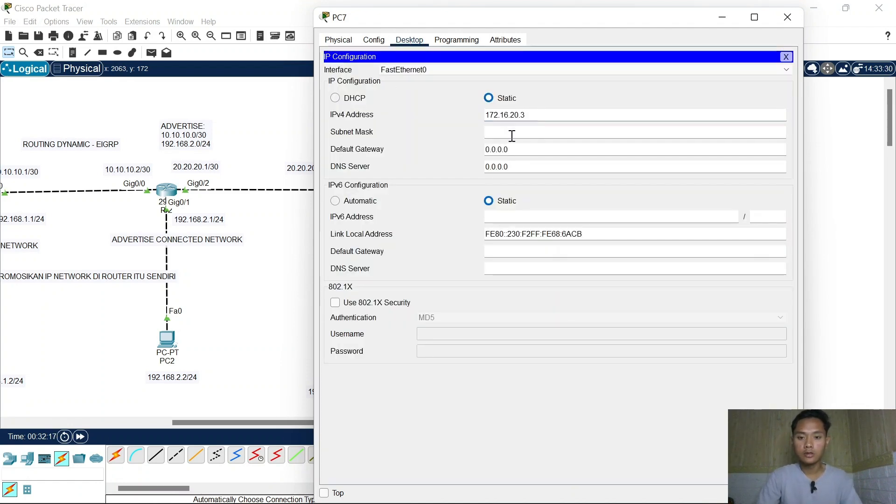
- Set PC7's default gateway to 172.16.20.1 and its subnet mask to 255.255.255.0
{"action": "left_click", "coordinate": [512, 133]}
{"action": "triple_click", "coordinate": [516, 150]}
{"action": "key", "text": "ctrl+v"}
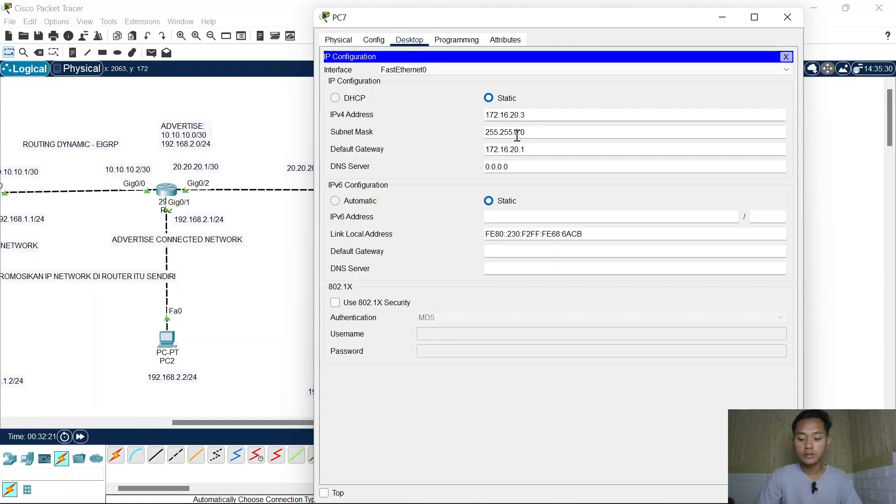
{"action": "left_click", "coordinate": [517, 133]}
{"action": "key", "text": "BackSpace"}
{"action": "type", "text": "255."}
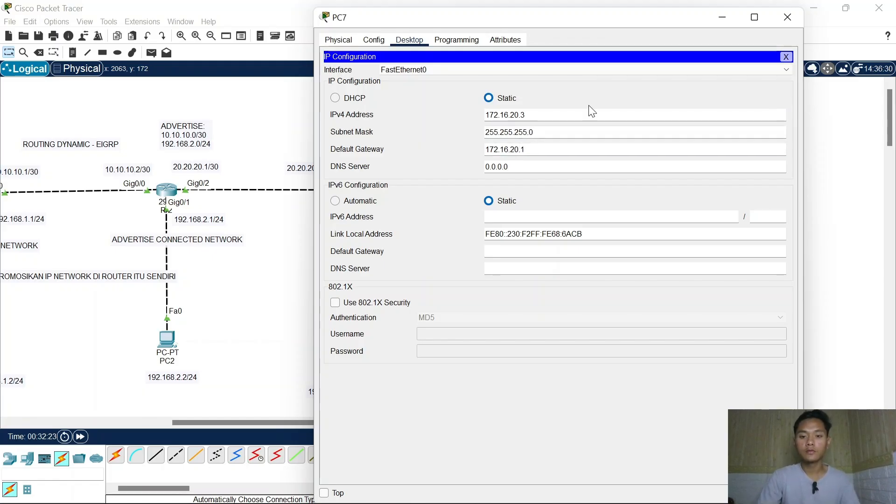
- Close the PC7 window and enable interface g0/2 on router R-3 through its CLI
{"action": "left_click", "coordinate": [786, 19]}
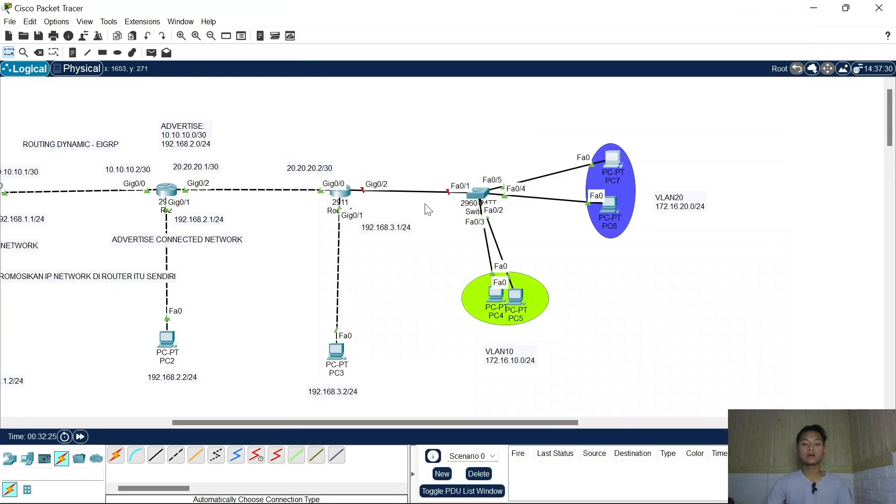
{"action": "left_click", "coordinate": [339, 199]}
{"action": "key", "text": "Return"}
{"action": "type", "text": "int "}
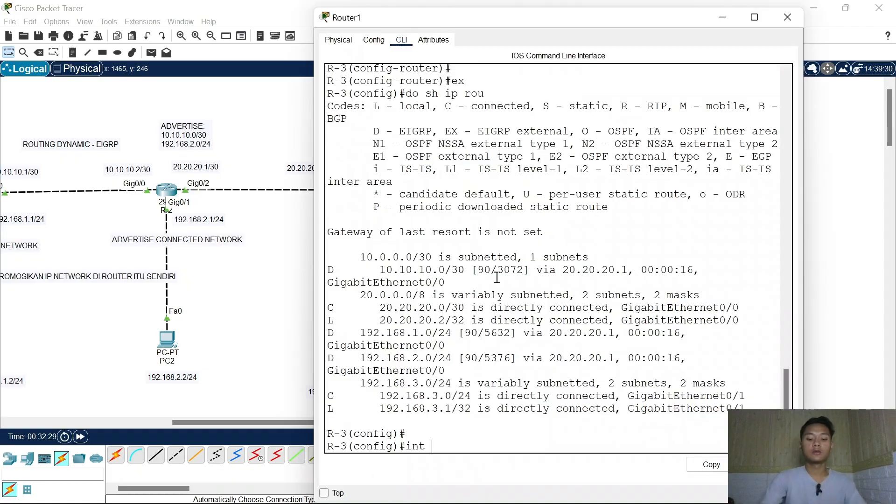
{"action": "type", "text": "g0/2"}
{"action": "key", "text": "Return"}
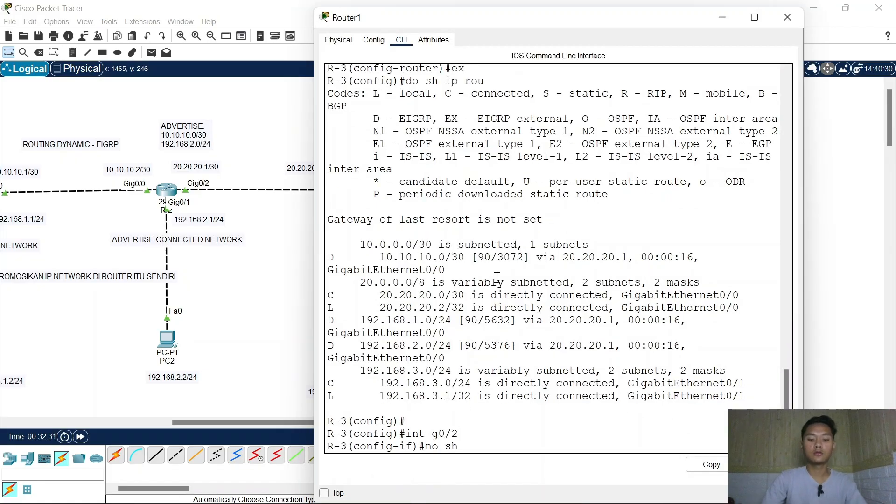
{"action": "type", "text": "no sh"}
{"action": "key", "text": "Return"}
- Create subinterface g0/2.10 on R-3 and set its encapsulation to dot1Q 10
{"action": "type", "text": "int g0/2.10"}
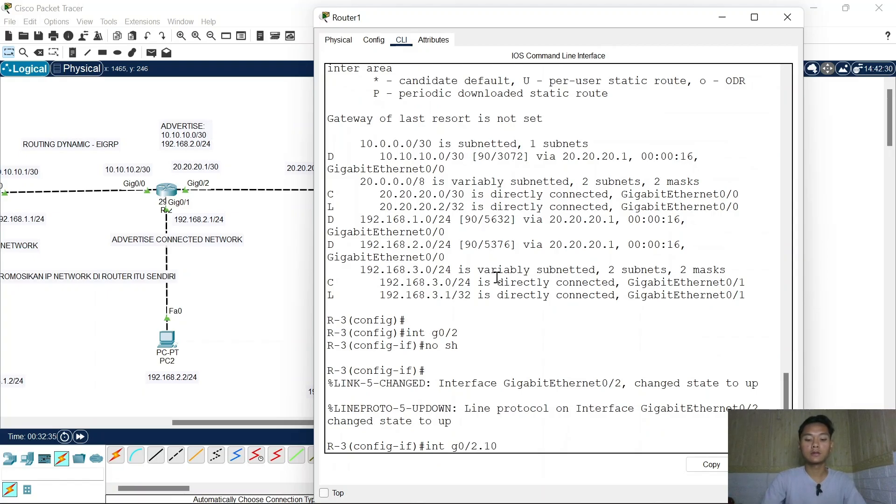
{"action": "key", "text": "Return"}
{"action": "type", "text": "en"}
{"action": "key", "text": "Tab"}
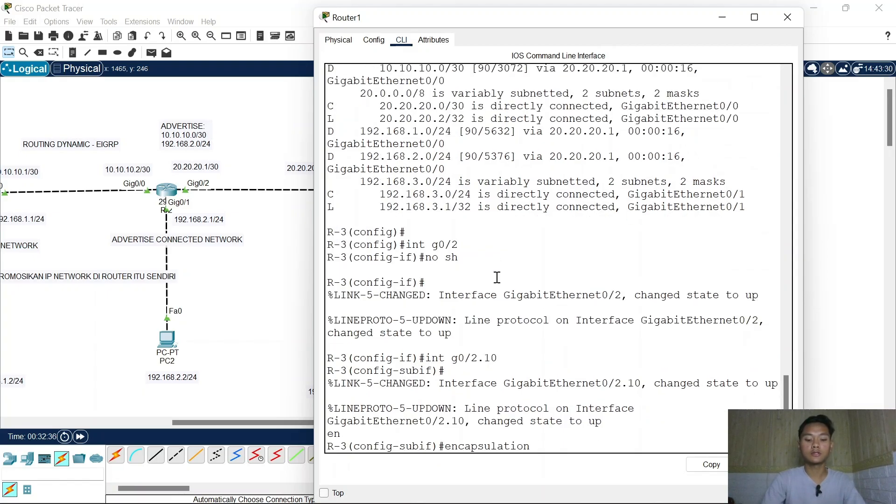
{"action": "type", "text": "d"}
{"action": "key", "text": "Tab"}
{"action": "key", "text": "BackSpace"}
{"action": "key", "text": "BackSpace"}
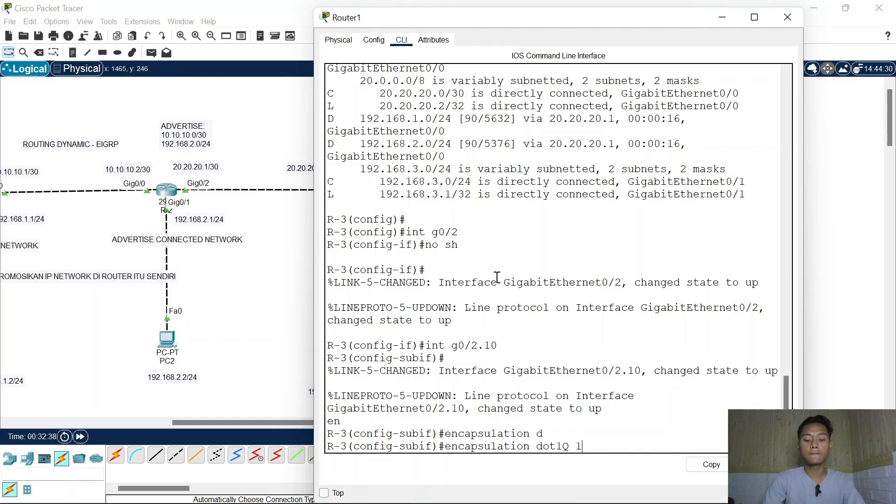
{"action": "type", "text": "0"}
{"action": "key", "text": "Return"}
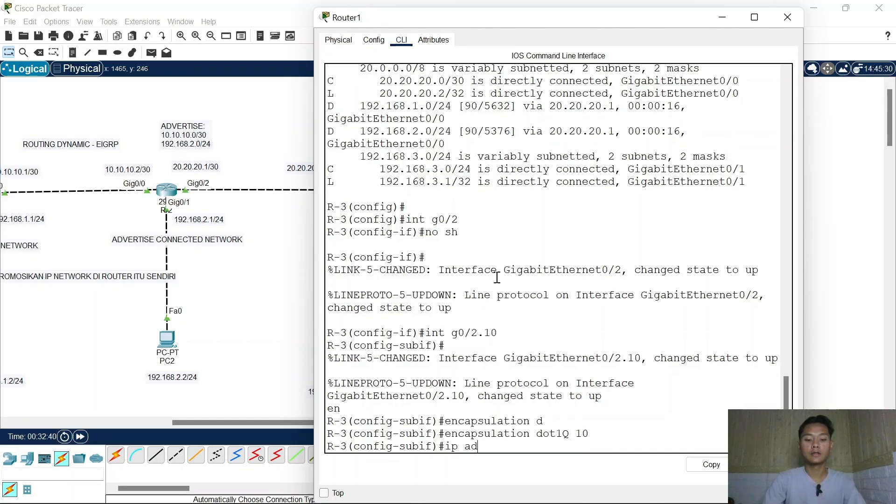
- Assign subinterface g0/2.10 the IP address 172.16.10.1 with mask 255.255.255.0 and enable it with no shutdown
{"action": "type", "text": "ip add 172.16.10."}
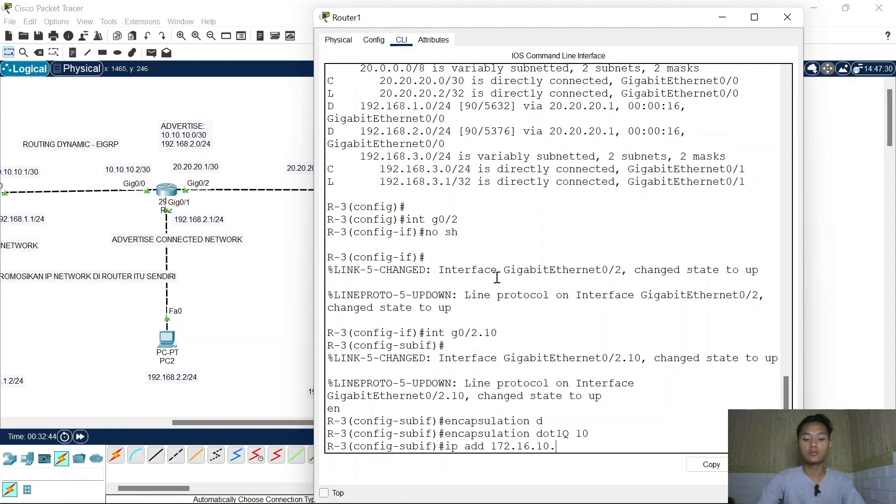
{"action": "type", "text": "1 255.255"}
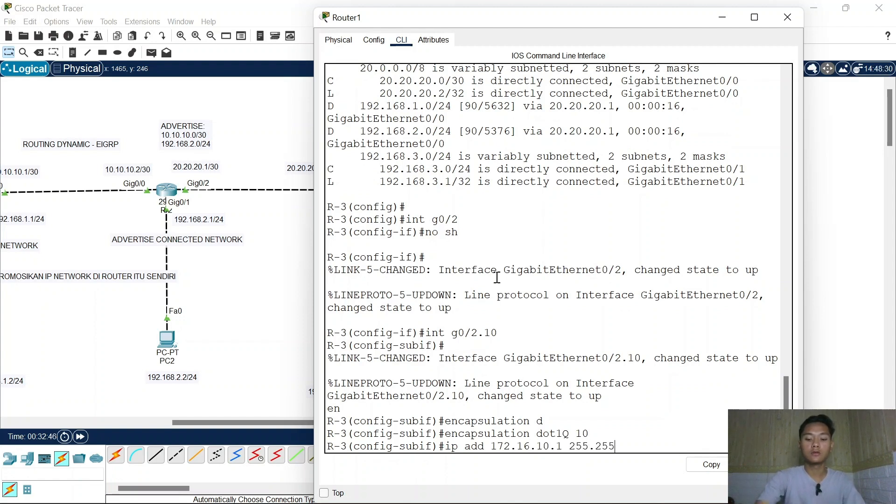
{"action": "type", "text": ".255.0"}
{"action": "key", "text": "Return"}
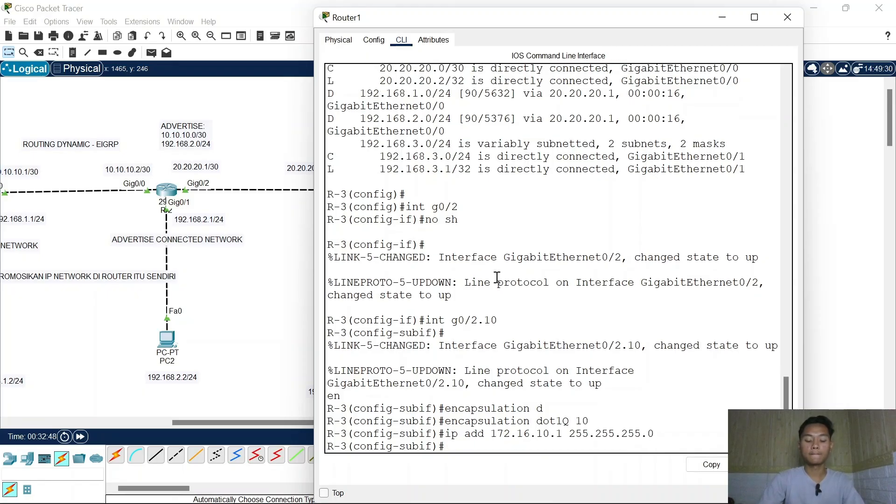
{"action": "type", "text": "no sh"}
{"action": "key", "text": "Return"}
{"action": "key", "text": "Return"}
- Create subinterface g0/2.20 on R-3 by reusing and editing the earlier interface command
{"action": "key", "text": "Up"}
{"action": "key", "text": "Up"}
{"action": "key", "text": "Up"}
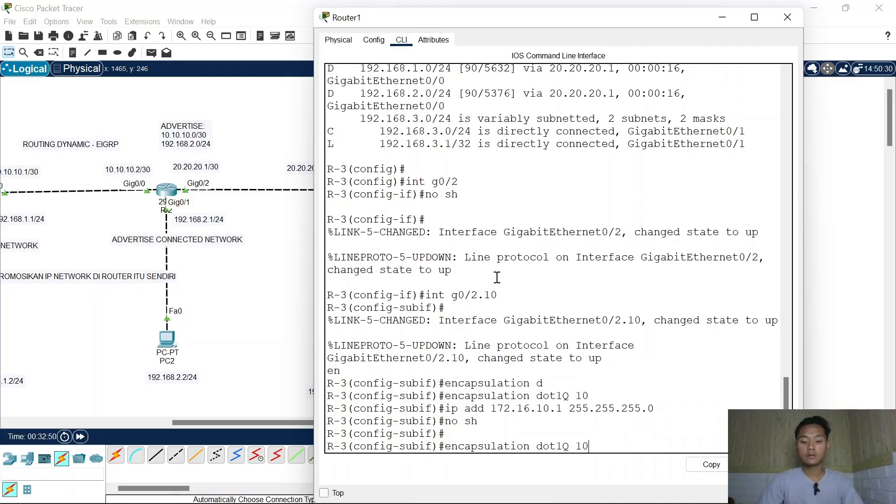
{"action": "key", "text": "Up"}
{"action": "key", "text": "Up"}
{"action": "key", "text": "BackSpace"}
{"action": "key", "text": "BackSpace"}
{"action": "type", "text": "20"}
{"action": "key", "text": "Return"}
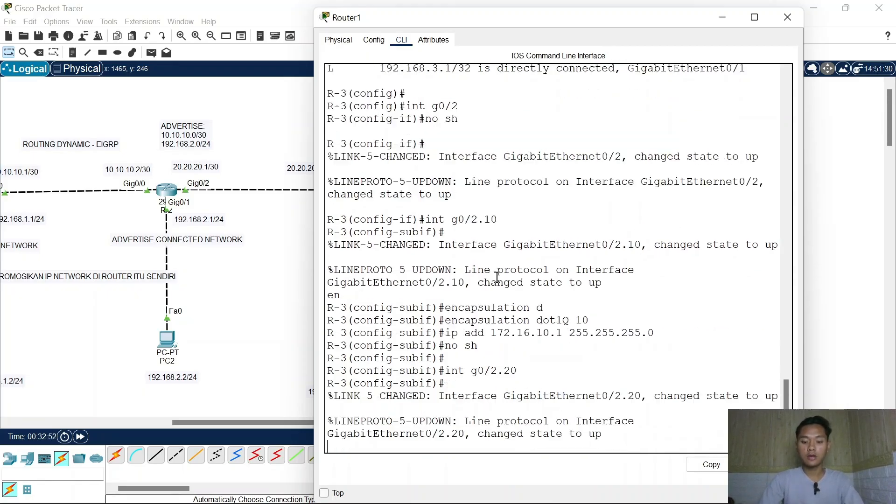
- Set the encapsulation of subinterface g0/2.20 to dot1Q 20
{"action": "key", "text": "Up"}
{"action": "key", "text": "Up"}
{"action": "key", "text": "Up"}
{"action": "key", "text": "Up"}
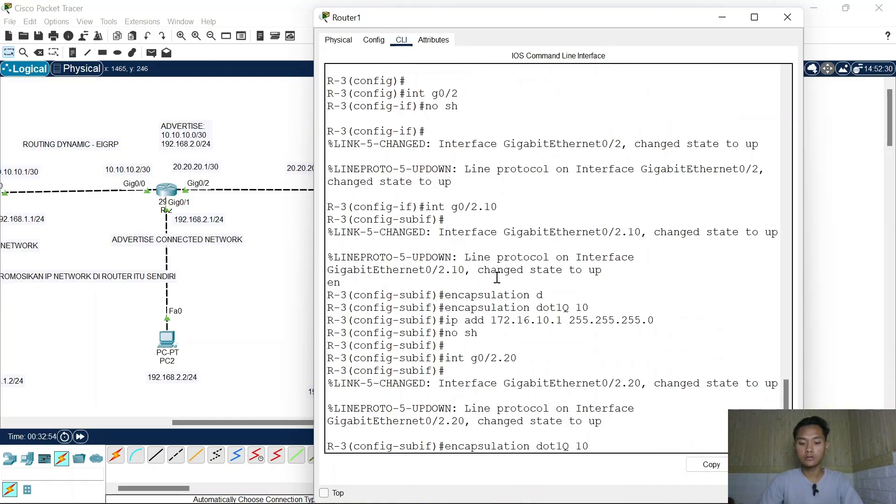
{"action": "key", "text": "BackSpace"}
{"action": "type", "text": "2"}
{"action": "key", "text": "Return"}
- Assign subinterface g0/2.20 the IP address 172.16.20.1 with mask 255.255.255.0, enable it, and close the router window
{"action": "key", "text": "Up"}
{"action": "key", "text": "Up"}
{"action": "key", "text": "Up"}
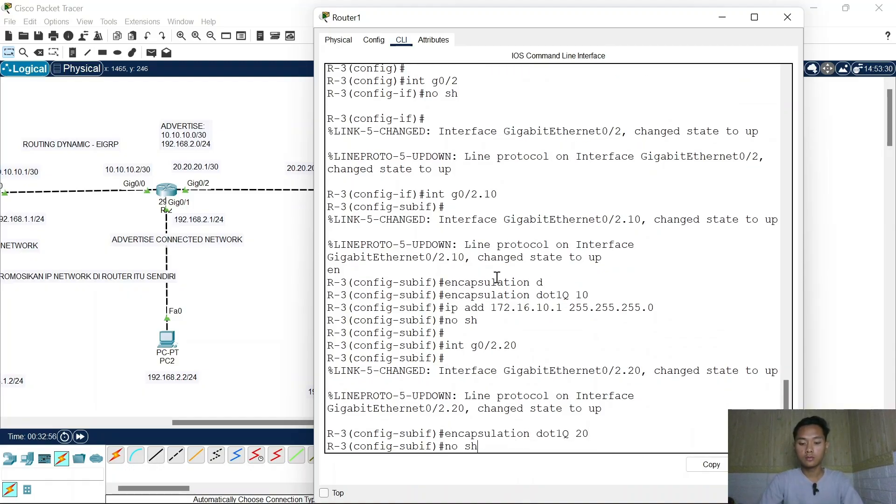
{"action": "key", "text": "Up"}
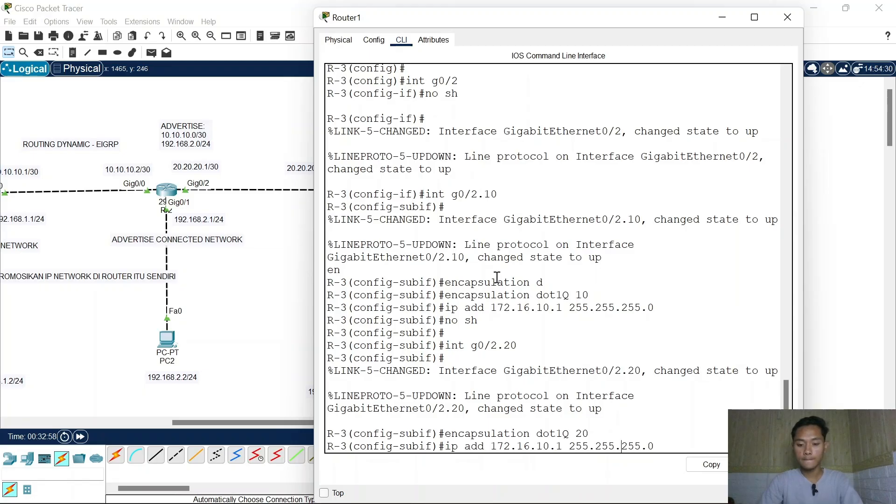
{"action": "key", "text": "BackSpace"}
{"action": "type", "text": "2"}
{"action": "key", "text": "Return"}
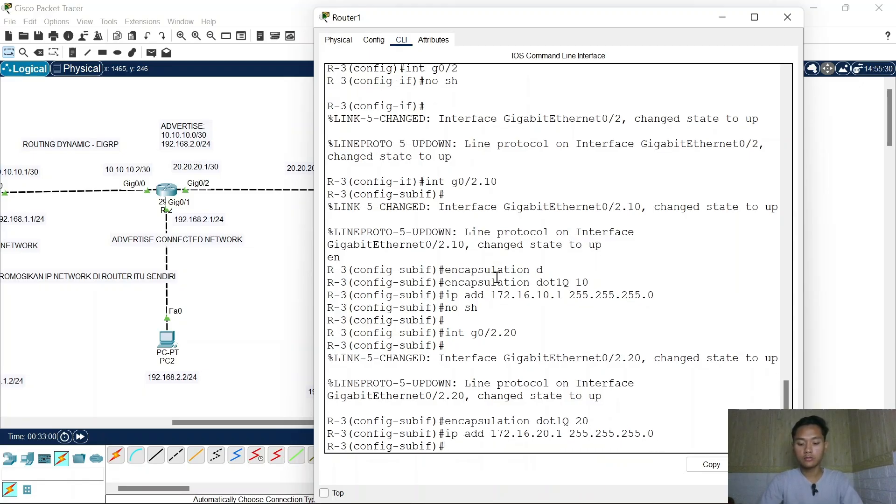
{"action": "type", "text": "no sh"}
{"action": "key", "text": "Return"}
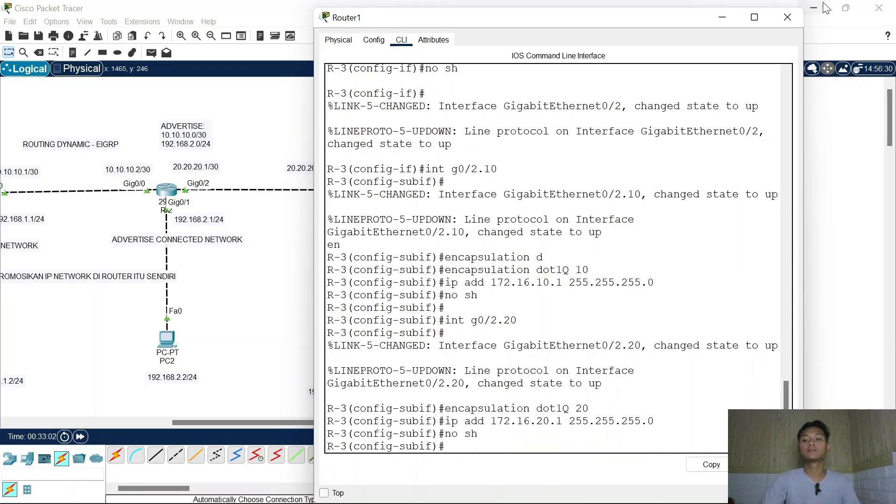
{"action": "left_click", "coordinate": [787, 17]}
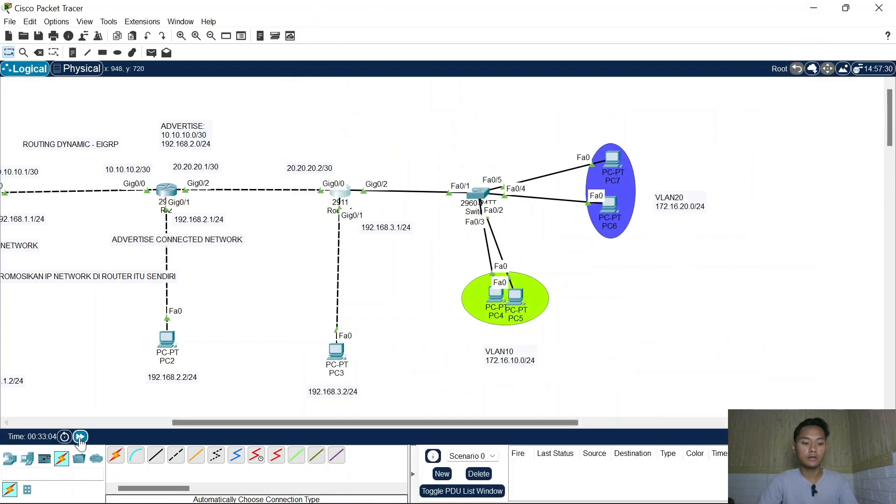
- Fast-forward the simulation time, ping the VLAN10 gateway 172.16.10.1 from PC5's command prompt, and close the PC5 window
{"action": "left_click", "coordinate": [80, 437]}
{"action": "left_click", "coordinate": [80, 437]}
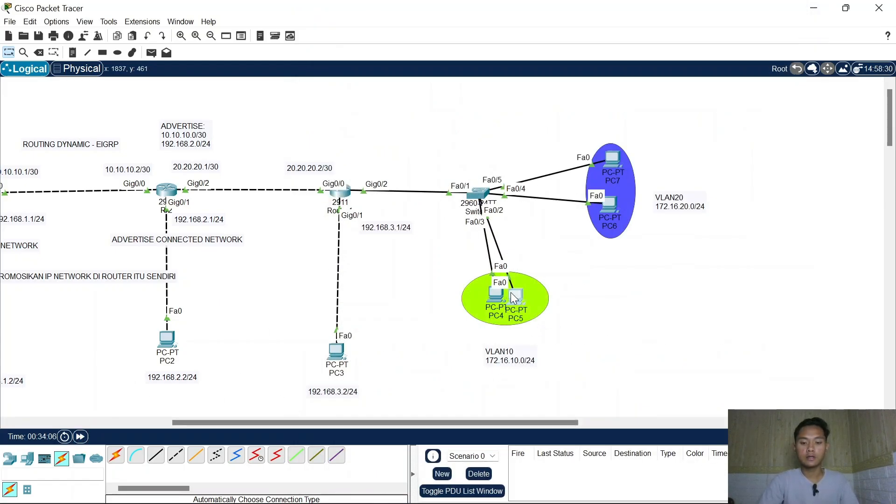
{"action": "left_click", "coordinate": [516, 295]}
{"action": "left_click", "coordinate": [663, 77]}
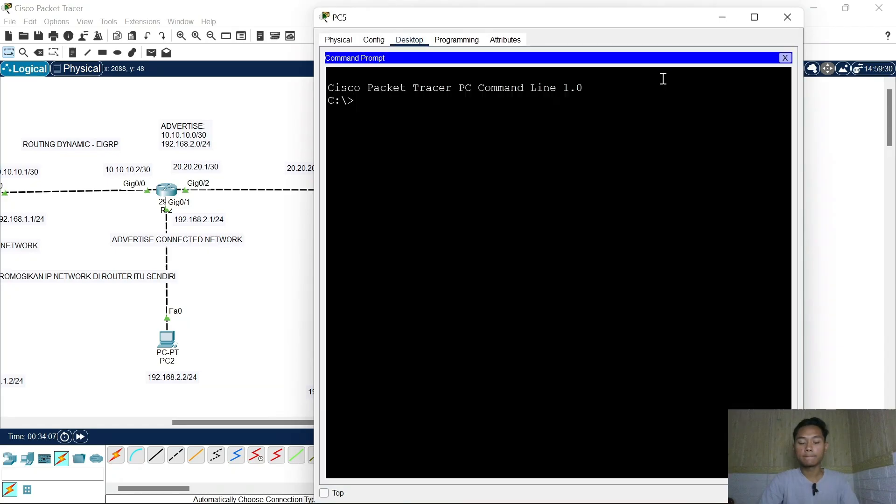
{"action": "type", "text": "ping 192"}
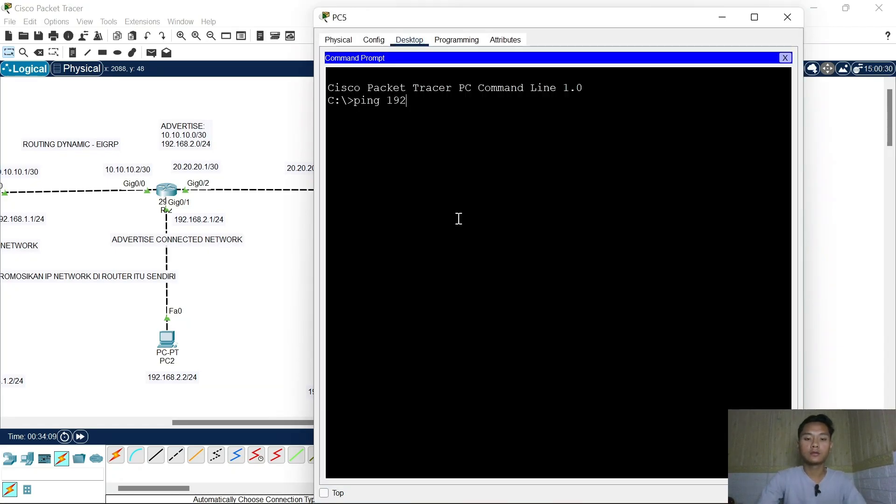
{"action": "key", "text": "BackSpace"}
{"action": "key", "text": "BackSpace"}
{"action": "type", "text": "72"}
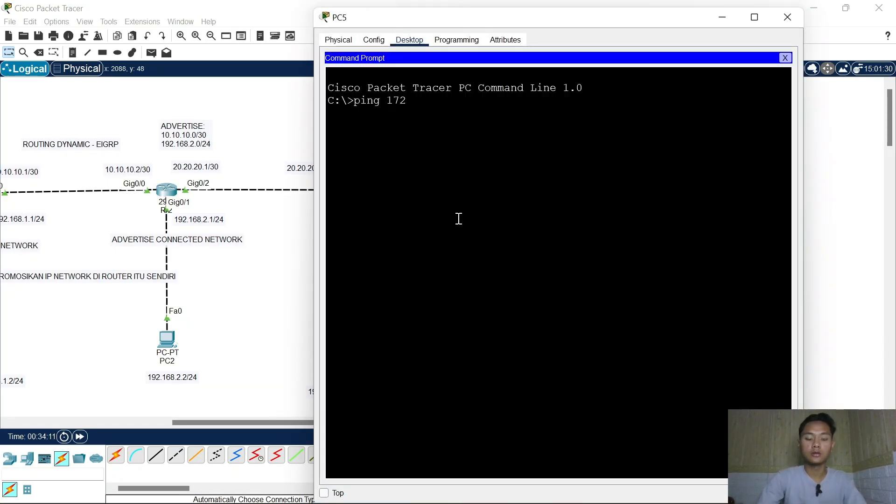
{"action": "type", "text": ".16"}
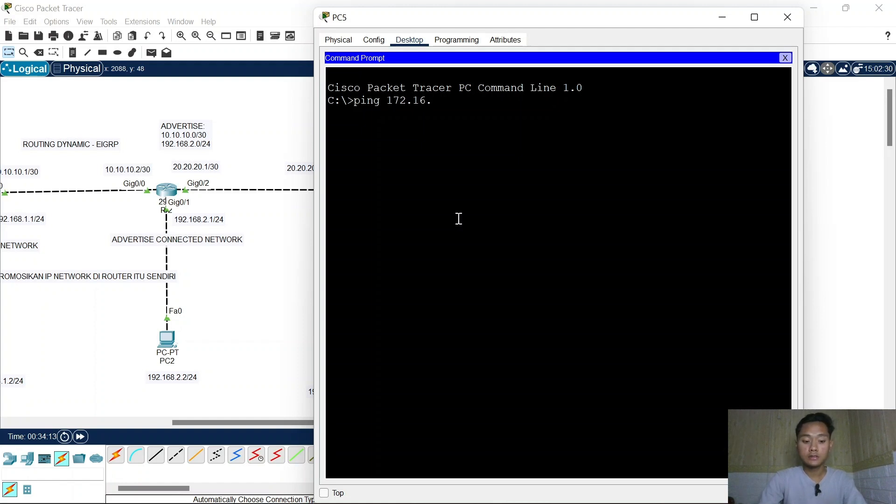
{"action": "type", "text": ".10.10."}
{"action": "key", "text": "Return"}
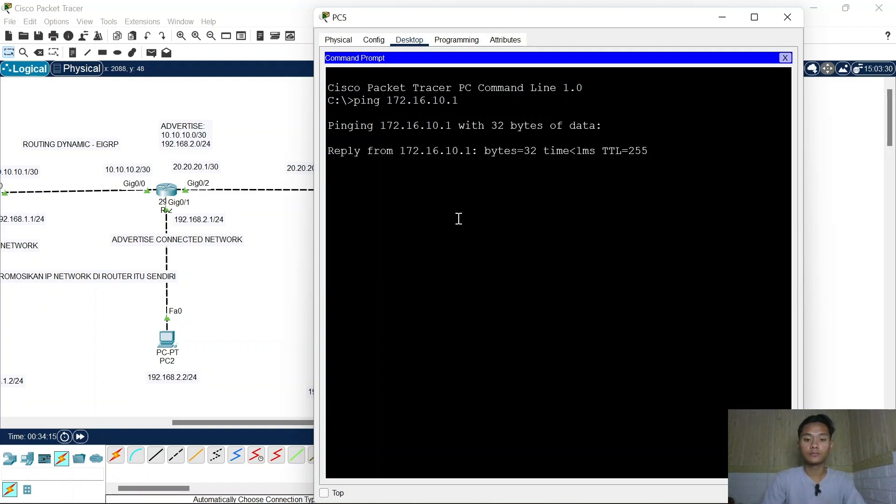
{"action": "left_click", "coordinate": [787, 18]}
- Ping the VLAN20 gateway 172.16.20.1 from PC6's command prompt and interrupt the ping
{"action": "left_click", "coordinate": [516, 297]}
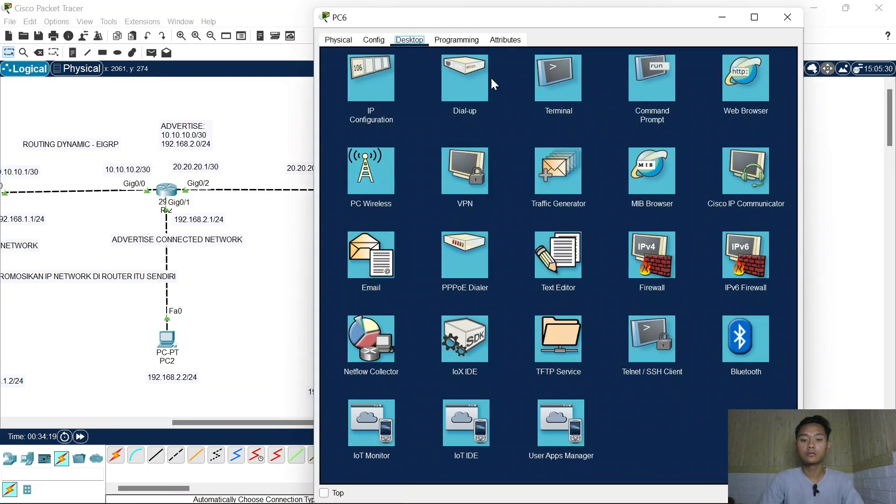
{"action": "left_click", "coordinate": [662, 99]}
{"action": "type", "text": "pin"}
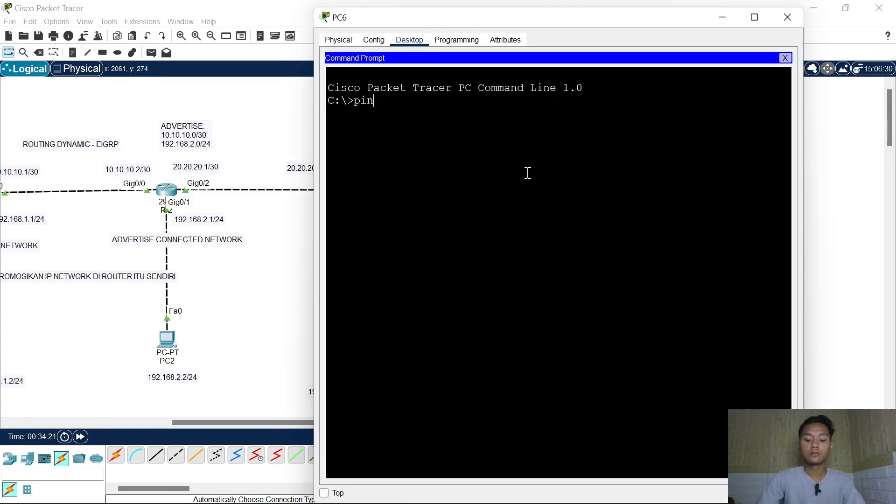
{"action": "type", "text": "g 172.16."}
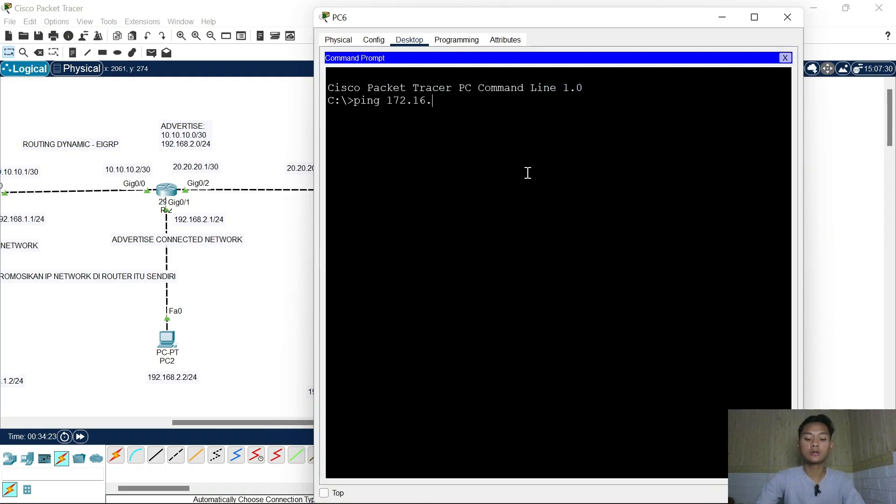
{"action": "type", "text": "20.1"}
{"action": "key", "text": "Return"}
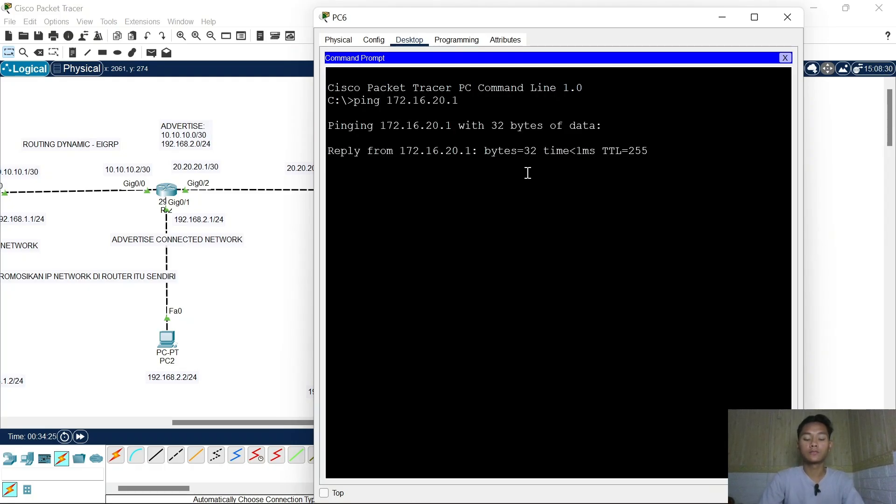
{"action": "key", "text": "ctrl+c"}
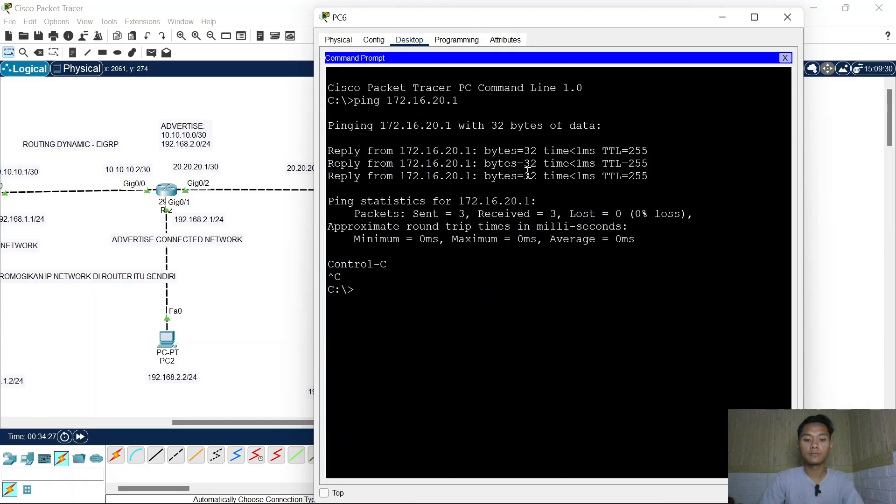
- Ping the VLAN10 gateway 172.16.10.1 from PC6 and interrupt the ping
{"action": "key", "text": "Up"}
{"action": "key", "text": "BackSpace"}
{"action": "type", "text": "172.16.10.1"}
{"action": "key", "text": "Return"}
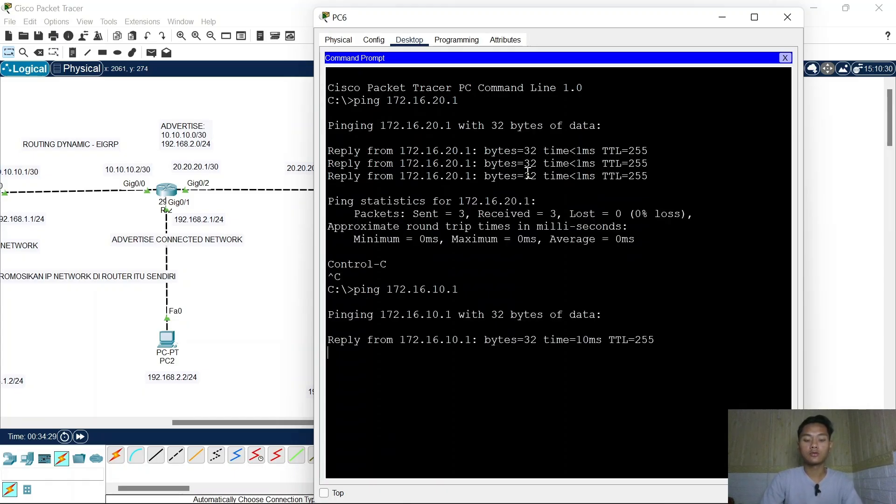
{"action": "key", "text": "ctrl+c"}
- Ping the VLAN10 host 172.16.10.2 from PC6, stop the ping, and close the PC6 window
{"action": "key", "text": "Up"}
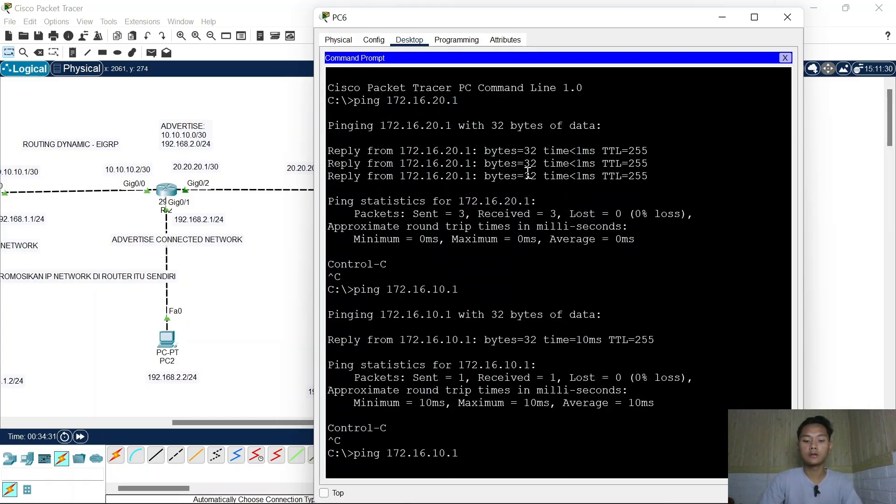
{"action": "key", "text": "BackSpace"}
{"action": "type", "text": "2"}
{"action": "key", "text": "Return"}
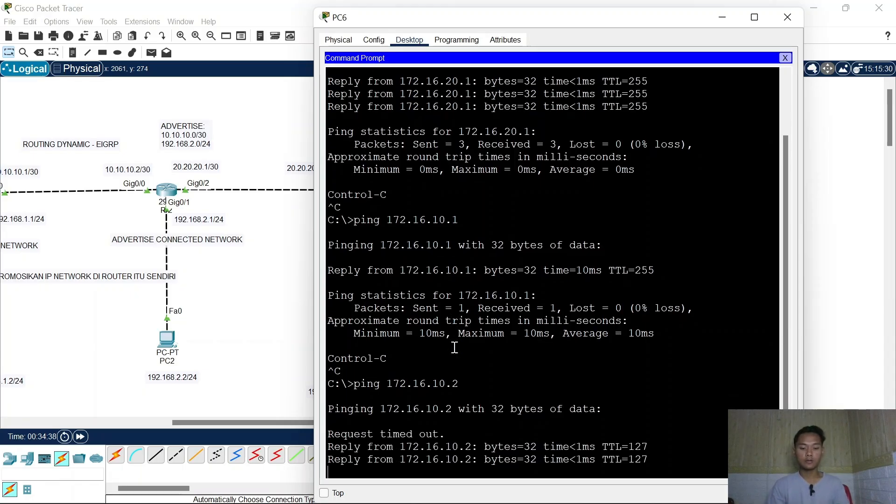
{"action": "key", "text": "ctrl+c"}
{"action": "left_click", "coordinate": [787, 17]}
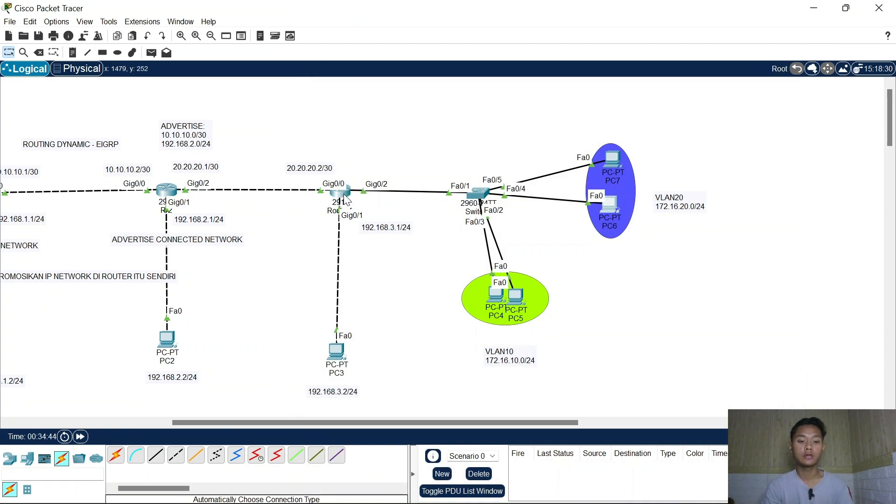
- Rename the third router's label in the topology as R-3
{"action": "mouse_move", "coordinate": [346, 199]}
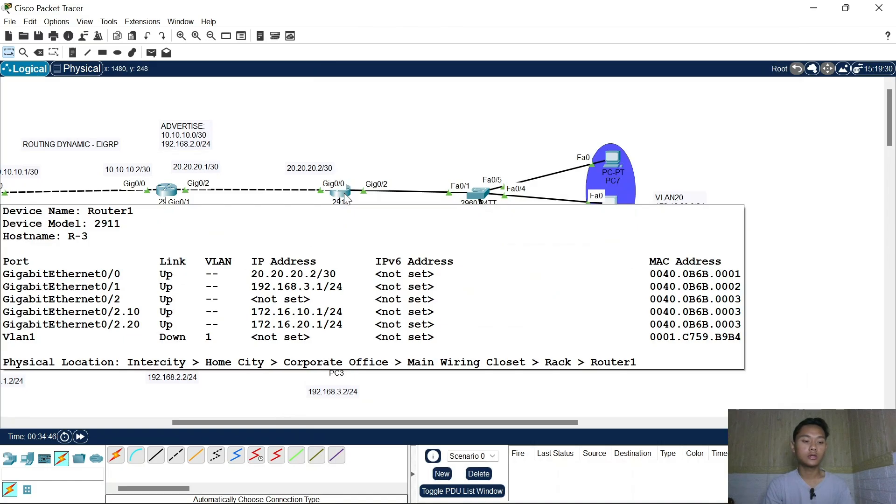
{"action": "left_click", "coordinate": [332, 211]}
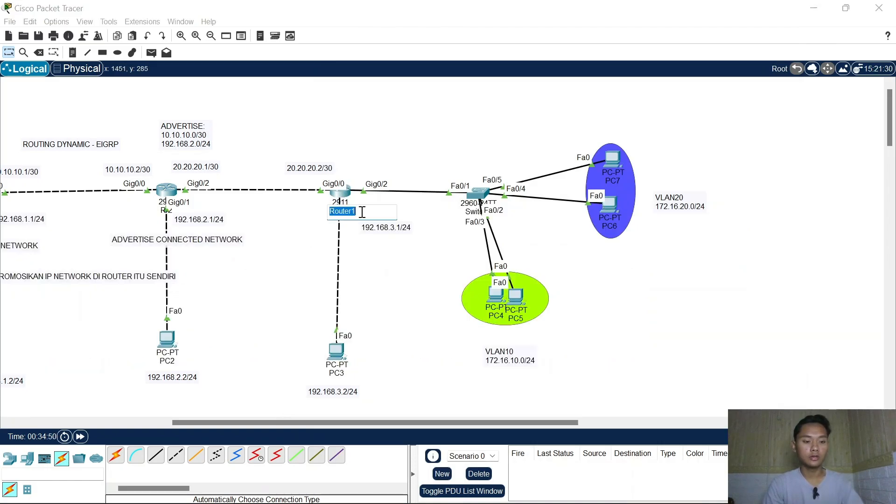
{"action": "type", "text": "R-3"}
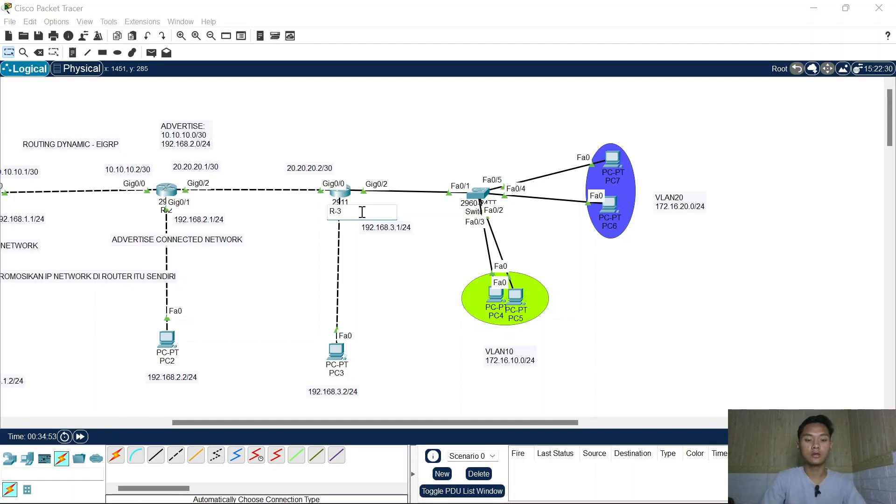
{"action": "key", "text": "Return"}
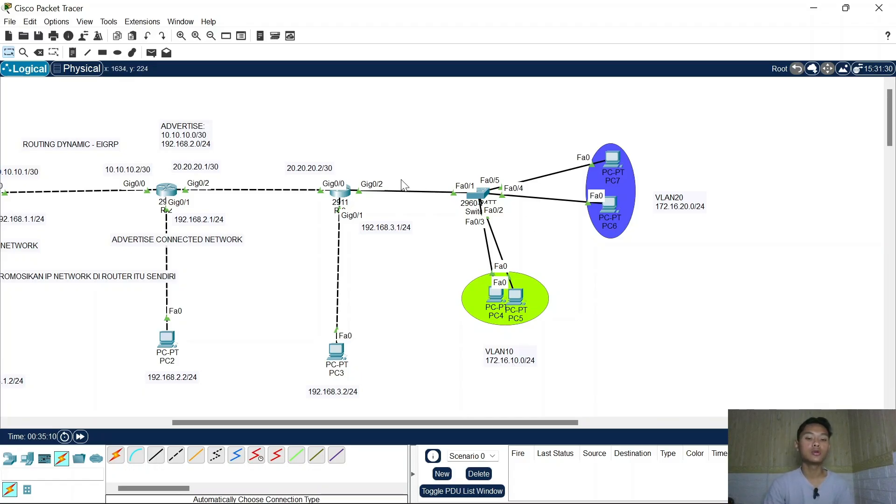
- In R-3's CLI, leave the subinterface configuration and enter EIGRP configuration for autonomous system 21
{"action": "left_click", "coordinate": [340, 190]}
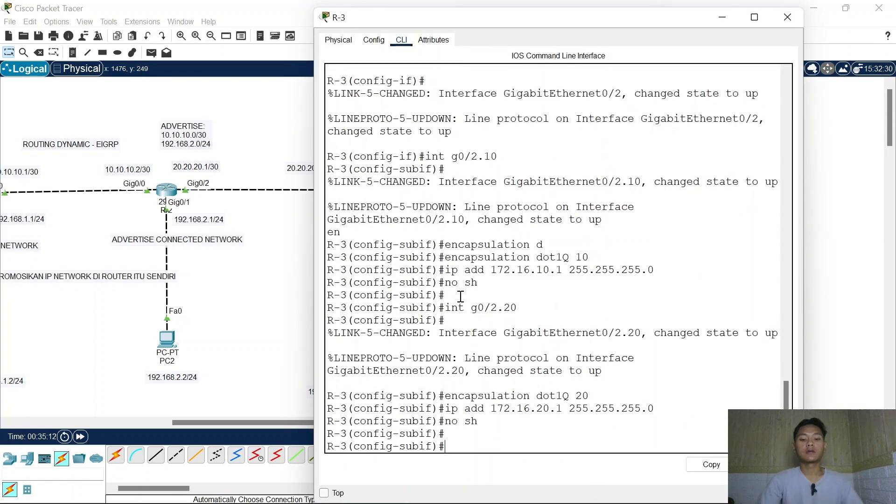
{"action": "type", "text": "EX"}
{"action": "key", "text": "Return"}
{"action": "type", "text": "ro"}
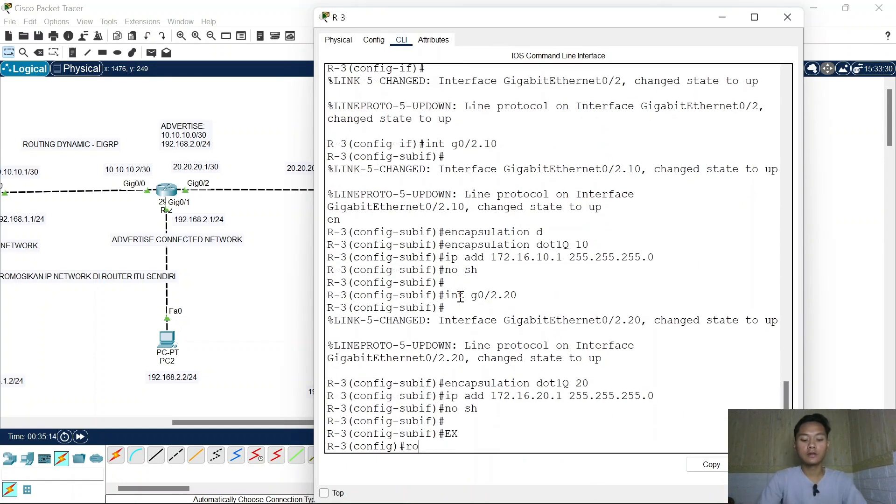
{"action": "type", "text": "u"}
{"action": "key", "text": "Tab"}
{"action": "type", "text": "e"}
{"action": "key", "text": "Tab"}
{"action": "type", "text": "21"}
{"action": "key", "text": "Return"}
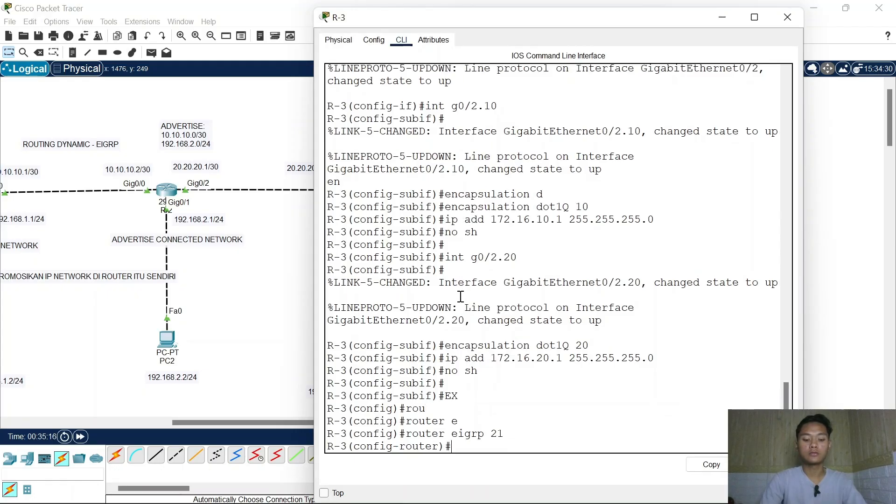
- Advertise networks 172.16.20.0 and 172.16.10.0 in R-3's EIGRP process and close the router window
{"action": "type", "text": "net"}
{"action": "key", "text": "Tab"}
{"action": "type", "text": "1"}
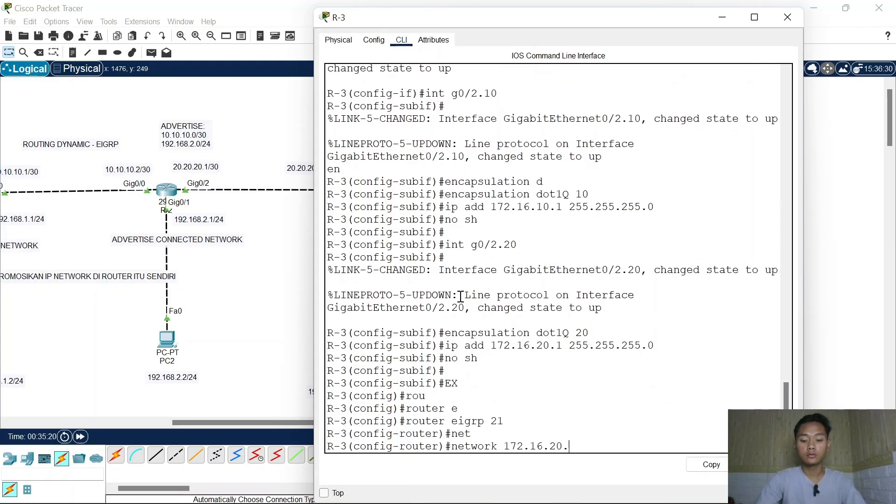
{"action": "type", "text": "72.16.20.0"}
{"action": "key", "text": "Return"}
{"action": "key", "text": "Up"}
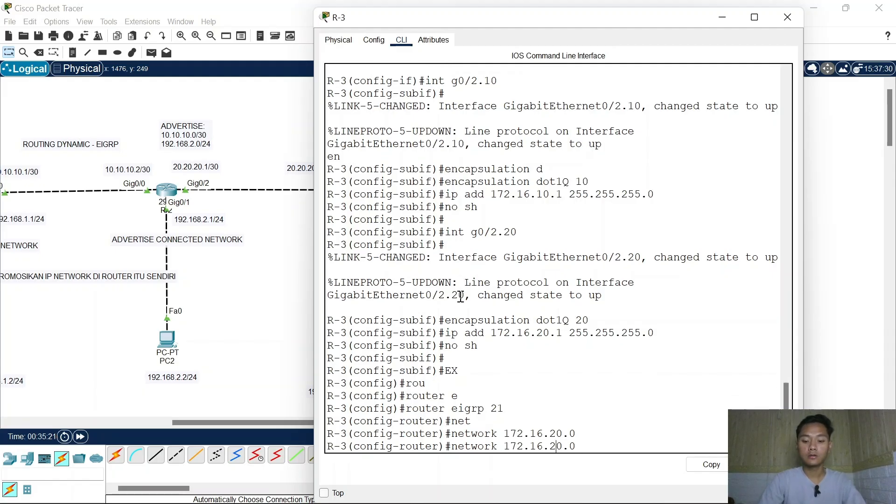
{"action": "key", "text": "Return"}
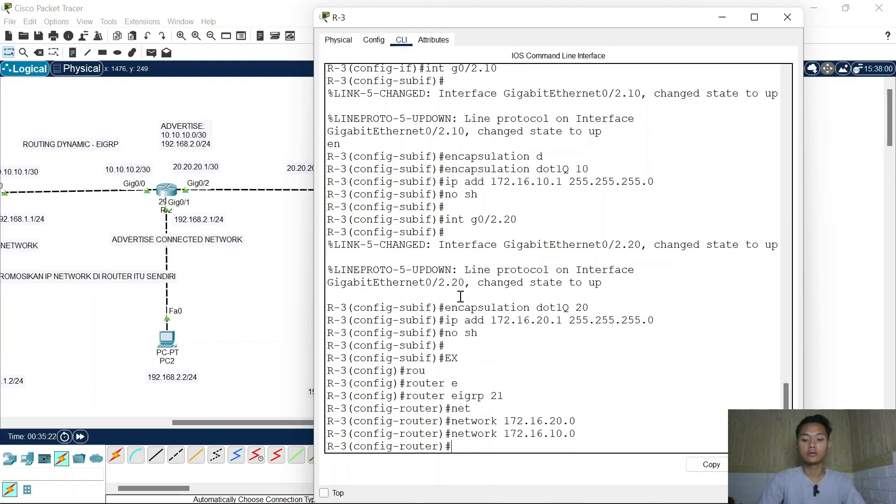
{"action": "left_click", "coordinate": [788, 18]}
- Display R-1's IP routing table in privileged mode and examine the entries for the VLAN10 and VLAN20 networks
{"action": "scroll", "coordinate": [443, 230], "scroll_direction": "left", "scroll_amount": 7}
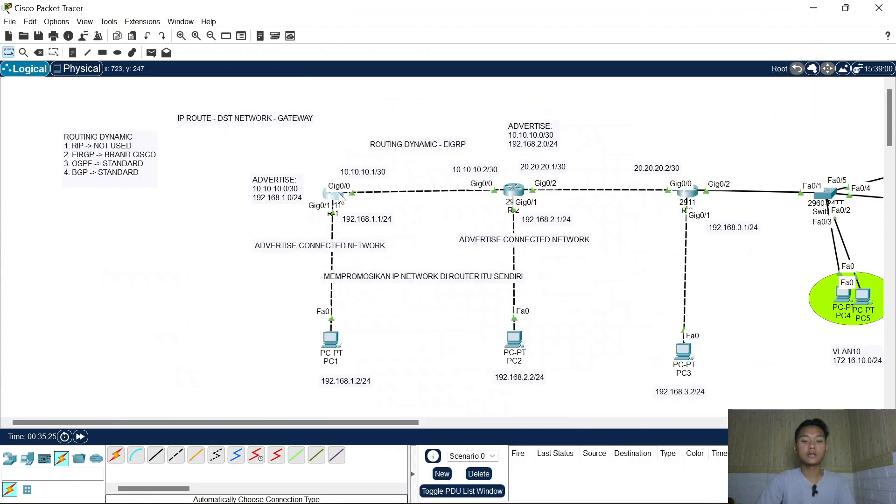
{"action": "left_click", "coordinate": [337, 193]}
{"action": "left_click", "coordinate": [406, 227]}
{"action": "key", "text": "Return"}
{"action": "type", "text": "en"}
{"action": "key", "text": "Return"}
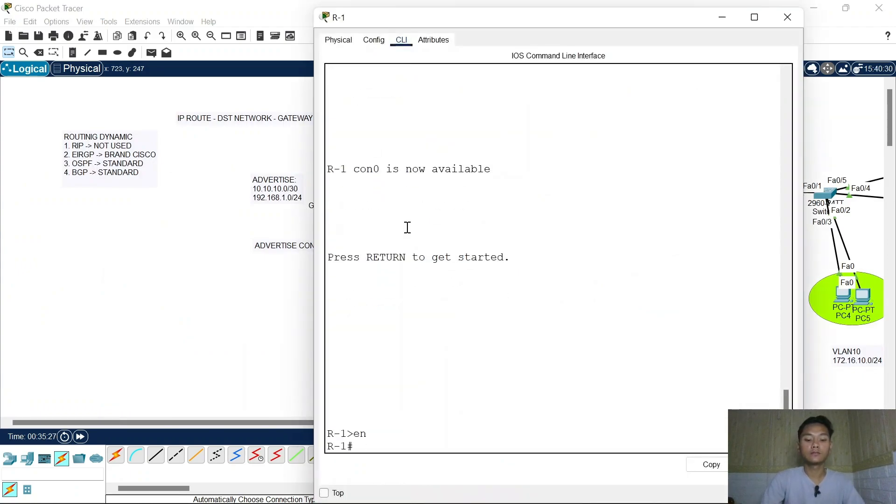
{"action": "type", "text": "sh ip rou"}
{"action": "key", "text": "Return"}
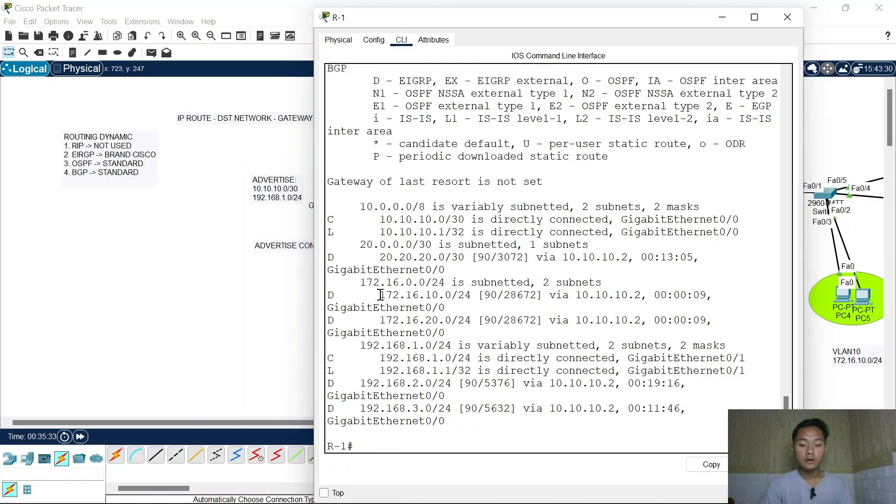
{"action": "left_click_drag", "start_coordinate": [380, 294], "coordinate": [441, 295]}
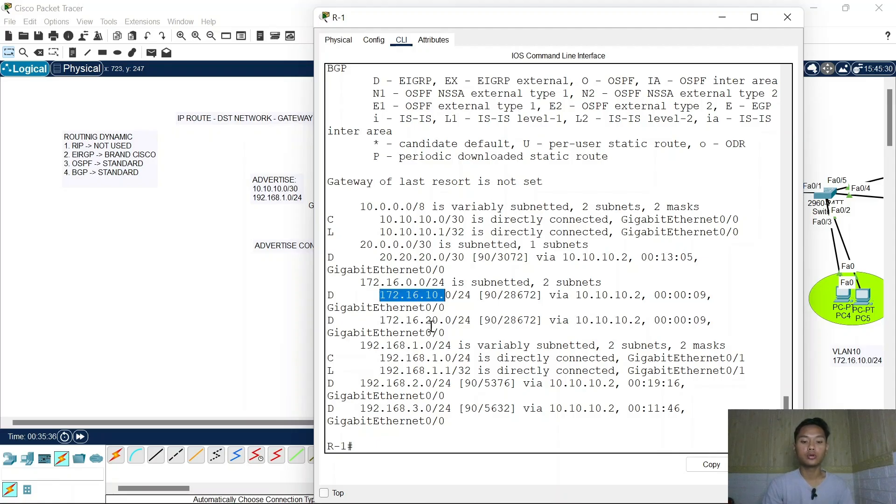
{"action": "left_click_drag", "start_coordinate": [393, 320], "coordinate": [439, 322]}
{"action": "left_click", "coordinate": [417, 429]}
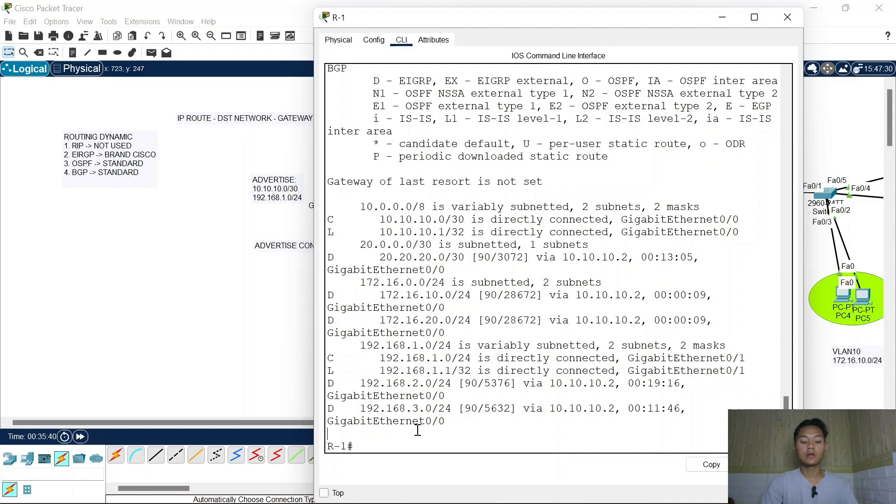
- Ping the VLAN10 gateway 172.16.10.1 from R-1 and close the router window
{"action": "type", "text": "ping 1"}
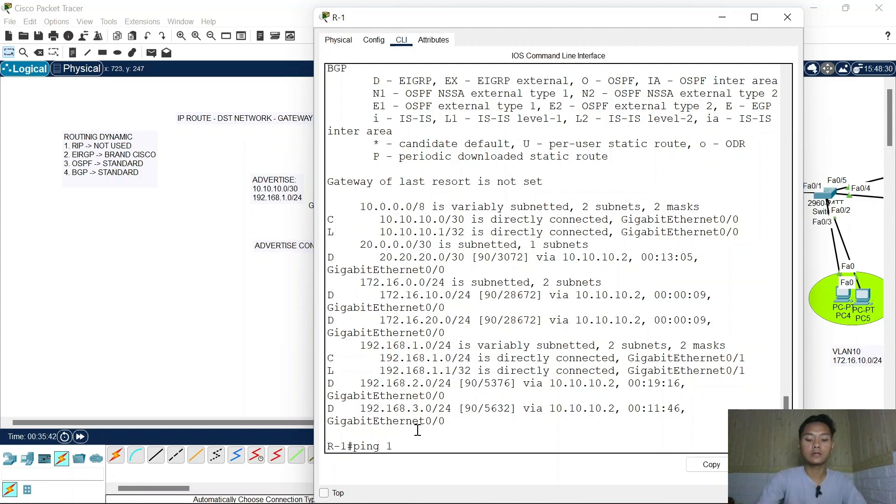
{"action": "type", "text": "72.16.10.1"}
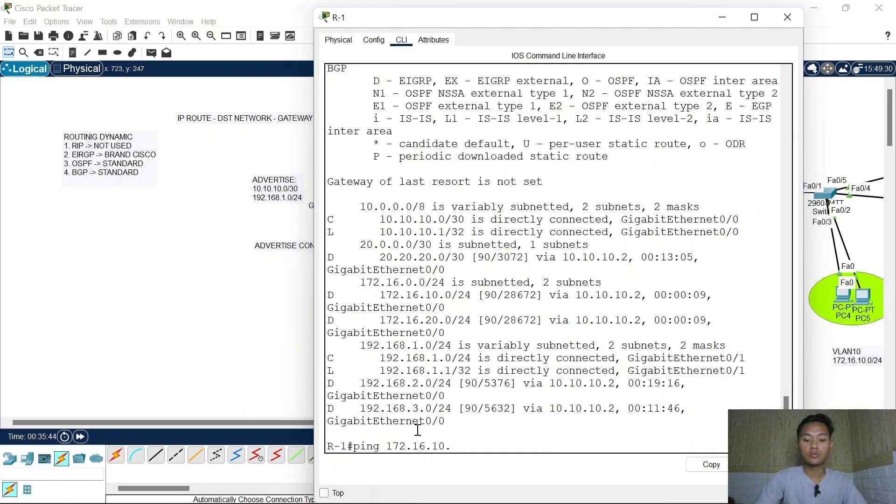
{"action": "key", "text": "Return"}
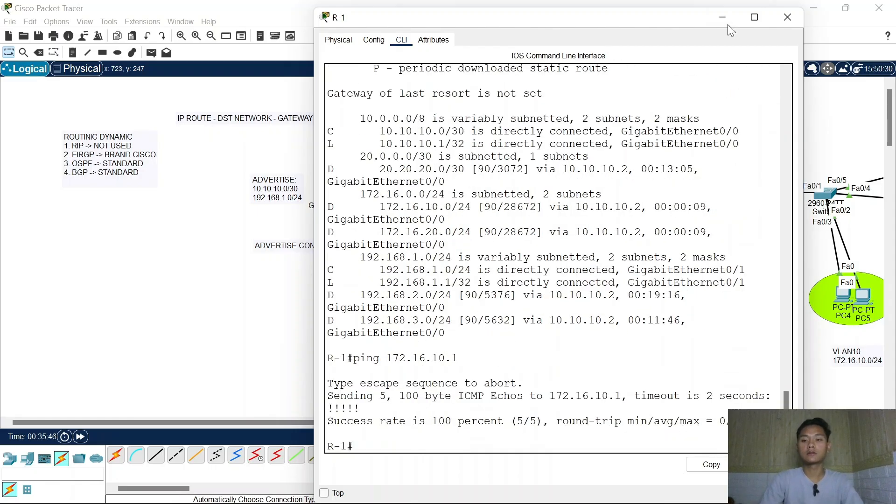
{"action": "left_click", "coordinate": [787, 19]}
- Open PC1's command prompt and check the VLAN10 and VLAN20 subnet labels in the topology for a ping target
{"action": "left_click", "coordinate": [330, 340]}
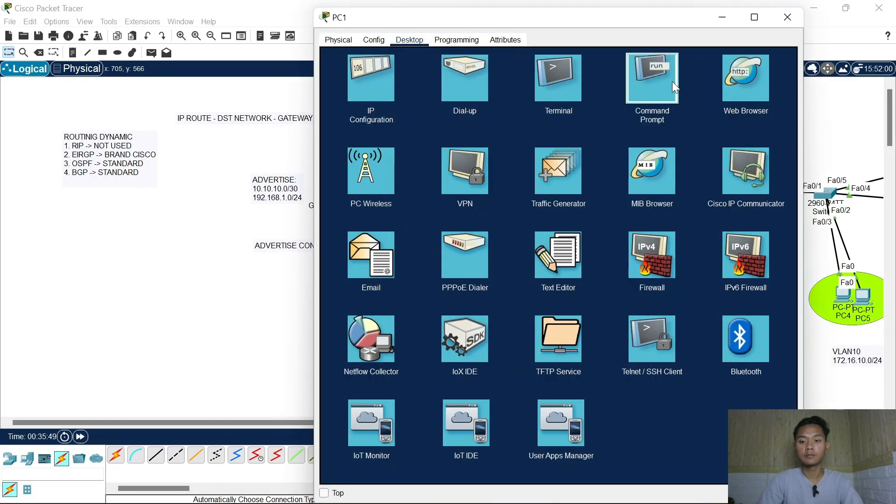
{"action": "left_click", "coordinate": [674, 87]}
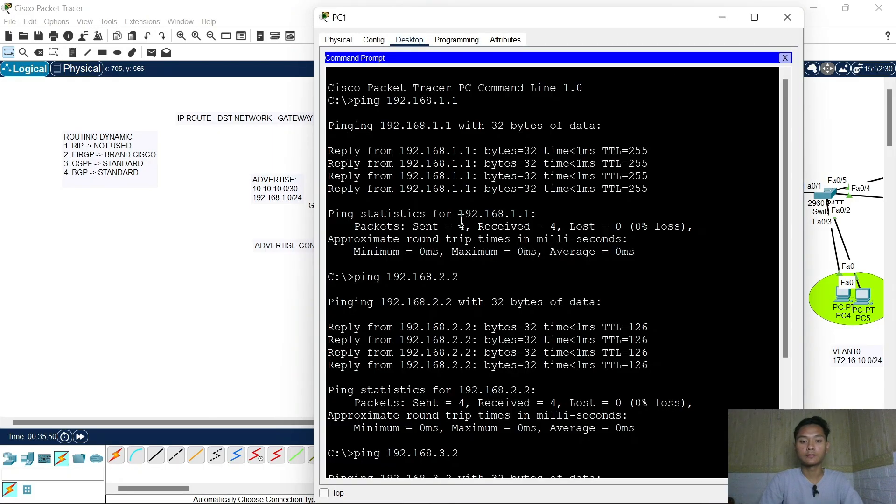
{"action": "key", "text": "Return"}
{"action": "key", "text": "Return"}
{"action": "type", "text": "ing"}
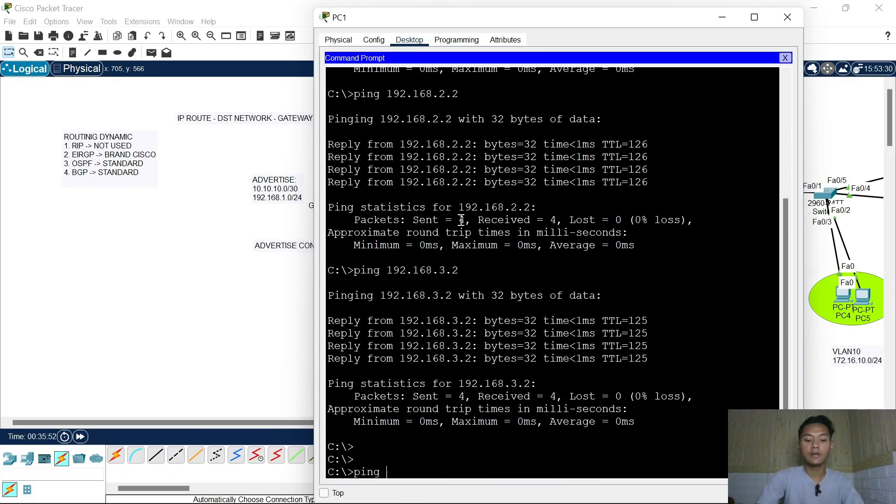
{"action": "left_click", "coordinate": [722, 17]}
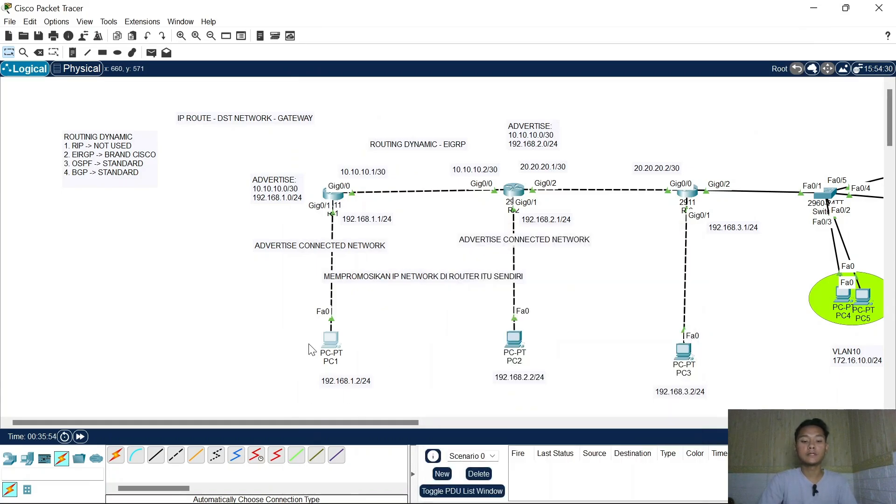
{"action": "scroll", "coordinate": [413, 374], "scroll_direction": "right", "scroll_amount": 10}
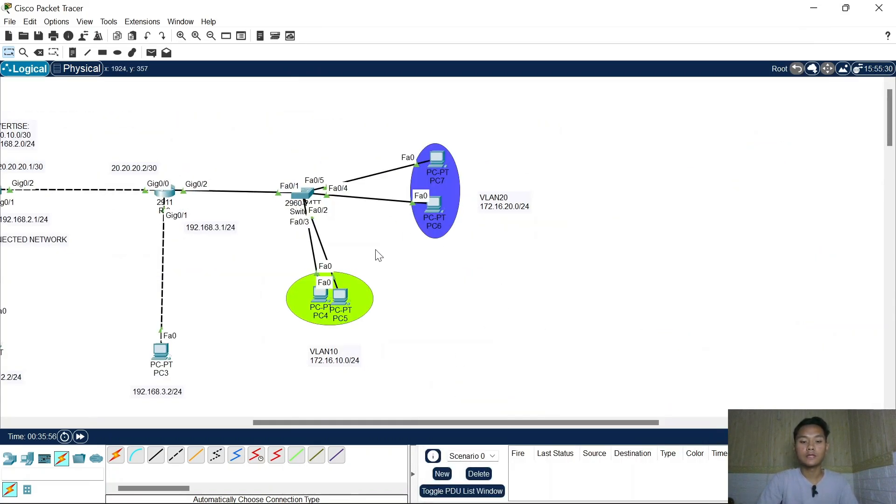
{"action": "scroll", "coordinate": [420, 250], "scroll_direction": "left", "scroll_amount": 10}
{"action": "left_click", "coordinate": [329, 340]}
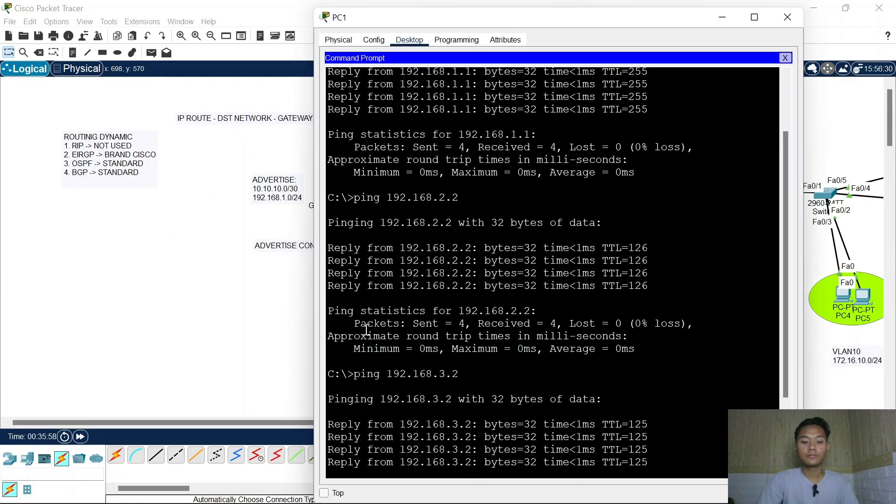
- Ping the VLAN20 host 172.16.20.2 from PC1 and interrupt the ping
{"action": "key", "text": "Return"}
{"action": "key", "text": "Return"}
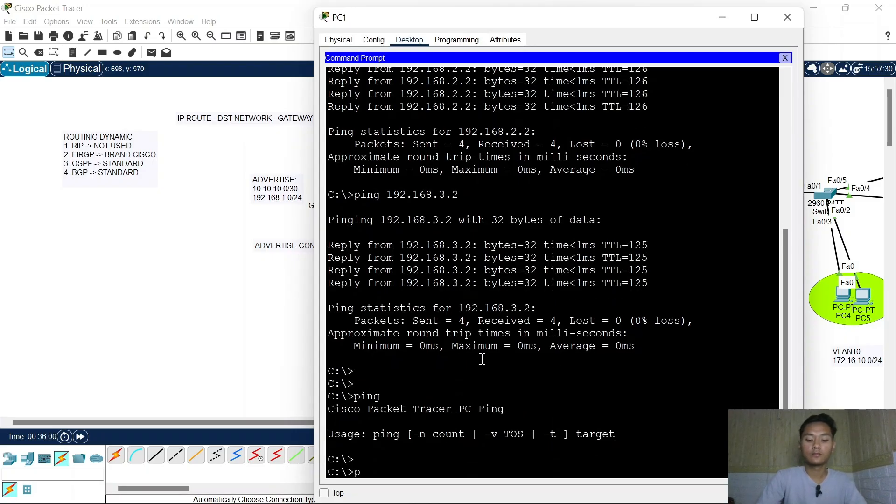
{"action": "type", "text": "ping 172"}
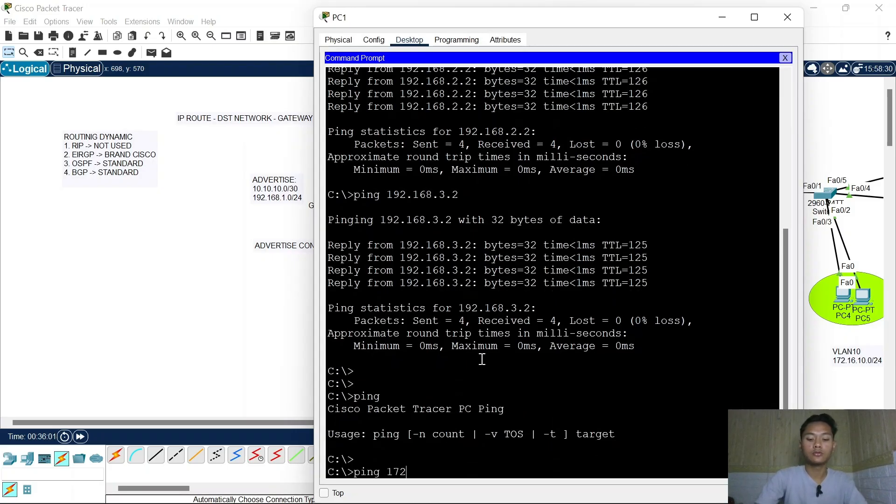
{"action": "type", "text": ".16.20."}
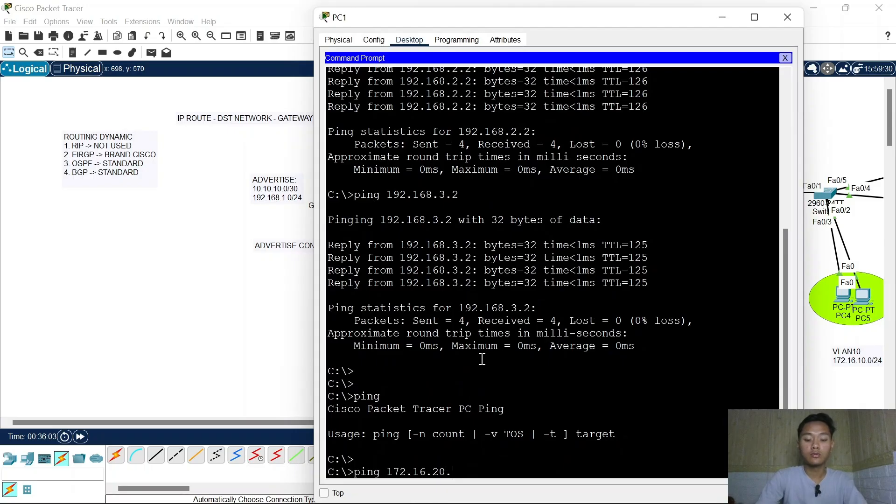
{"action": "type", "text": "2"}
{"action": "key", "text": "Return"}
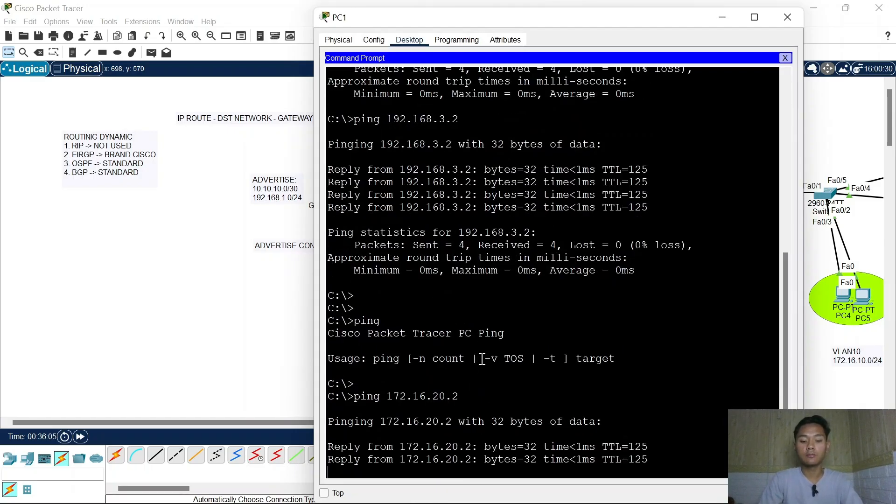
{"action": "key", "text": "ctrl+c"}
- Ping the VLAN10 host 172.16.10.2 from PC1 and close the PC1 window
{"action": "key", "text": "Up"}
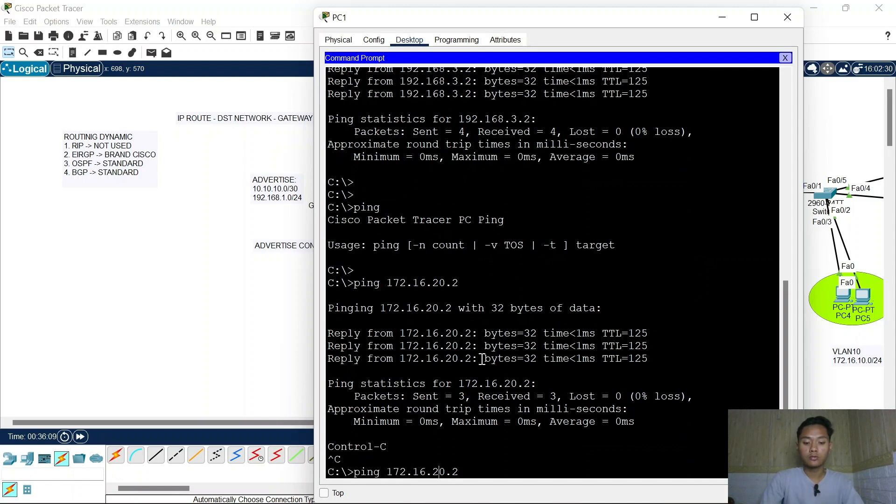
{"action": "key", "text": "Return"}
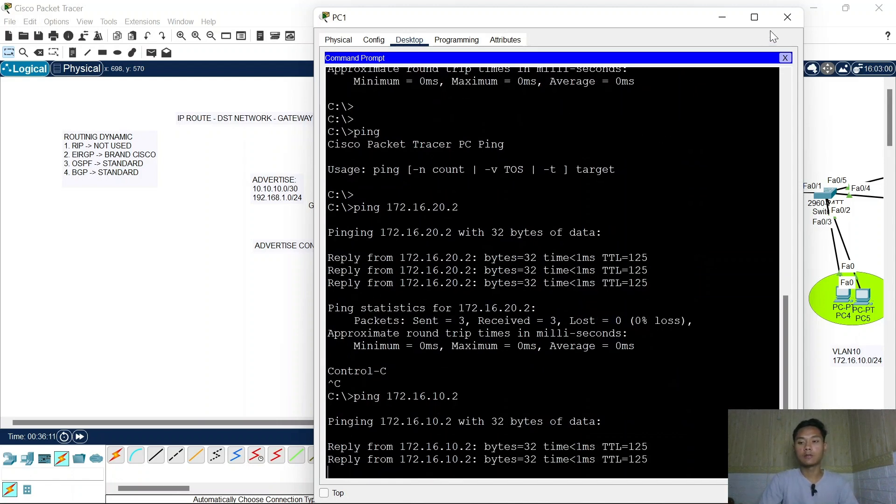
{"action": "left_click", "coordinate": [787, 23]}
- Ping 192.168.10.2 from PC6's command prompt
{"action": "scroll", "coordinate": [535, 280], "scroll_direction": "right", "scroll_amount": 5}
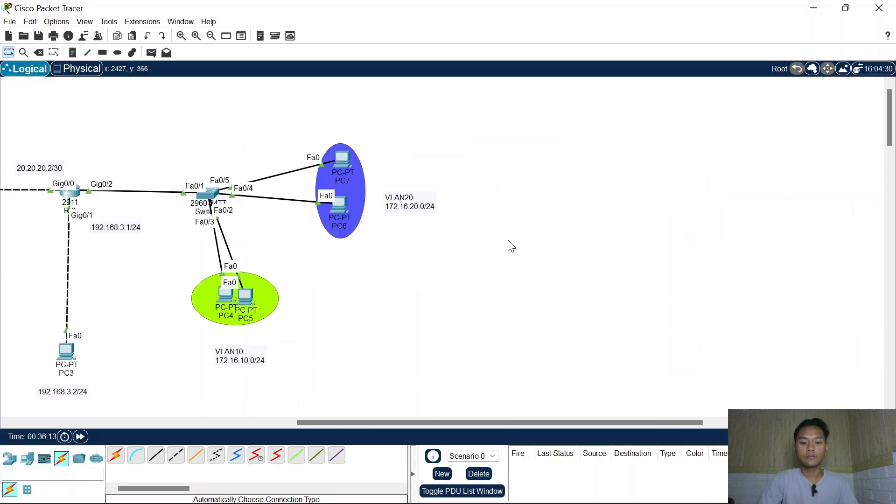
{"action": "left_click", "coordinate": [339, 207]}
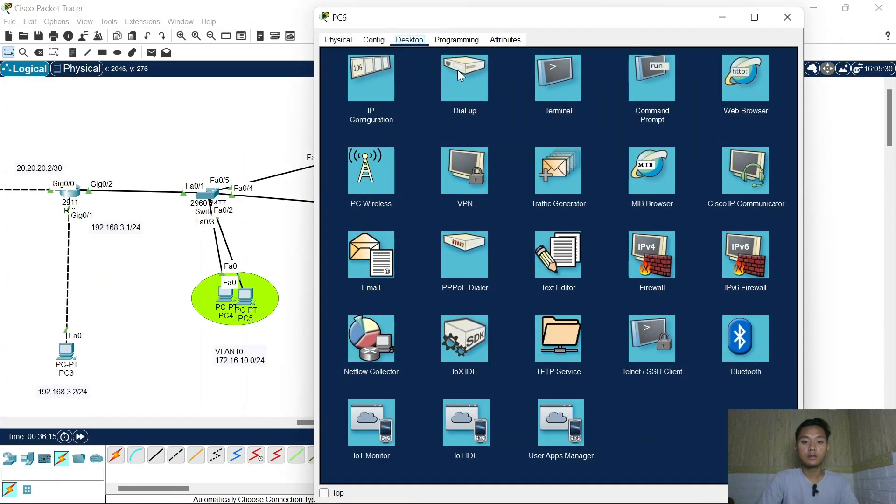
{"action": "left_click", "coordinate": [648, 82]}
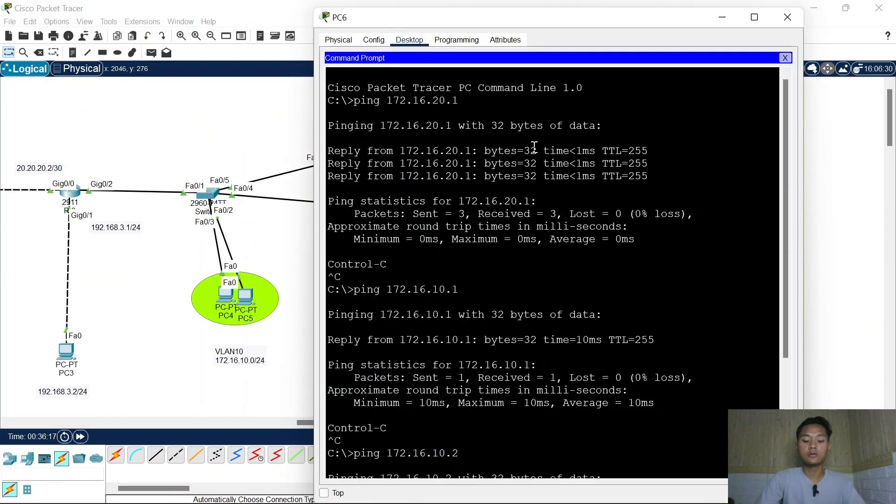
{"action": "type", "text": "ping 192.1"}
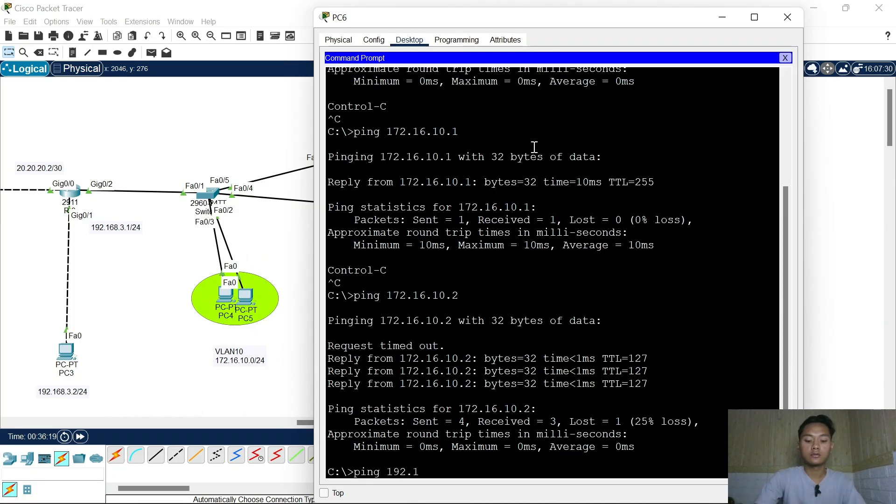
{"action": "type", "text": "68.10.2"}
{"action": "key", "text": "Return"}
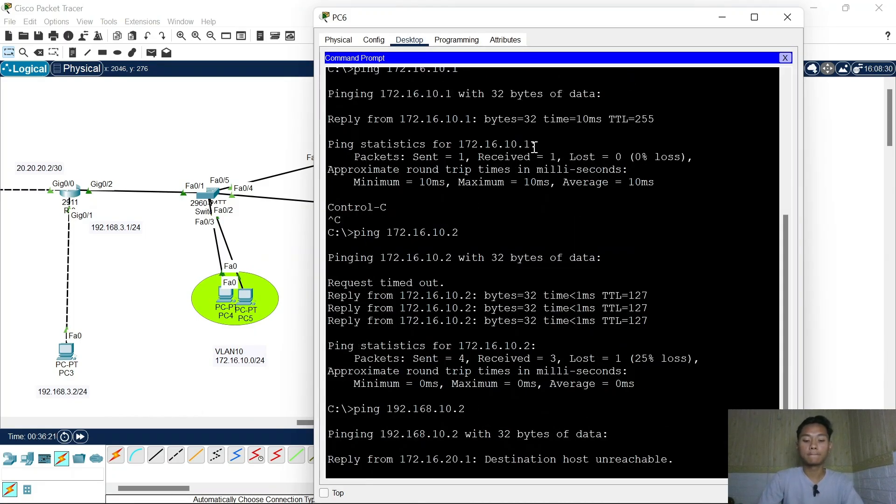
- Close the PC6 window and check PC1's IP address label in the topology
{"action": "left_click", "coordinate": [794, 18]}
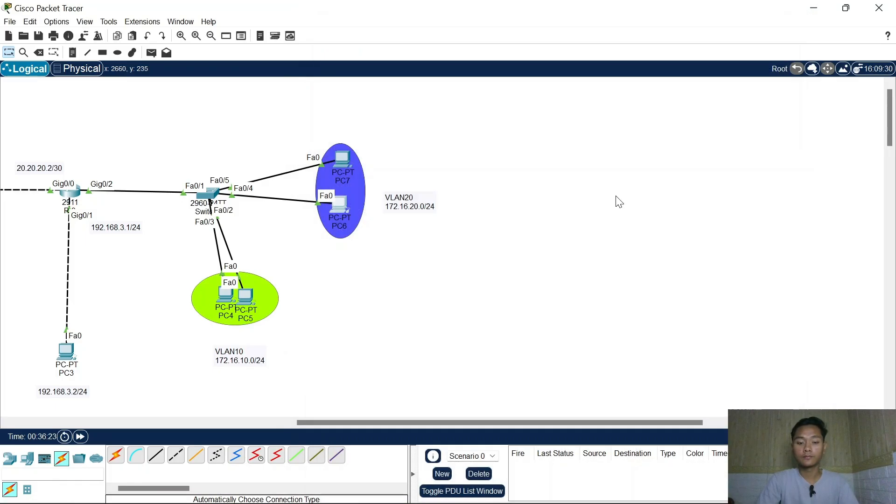
{"action": "scroll", "coordinate": [510, 273], "scroll_direction": "left", "scroll_amount": 10}
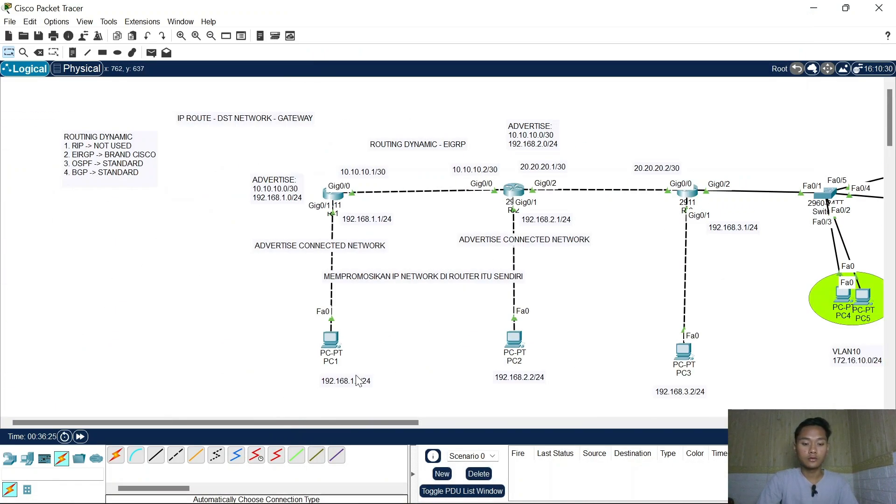
{"action": "scroll", "coordinate": [405, 370], "scroll_direction": "right", "scroll_amount": 10}
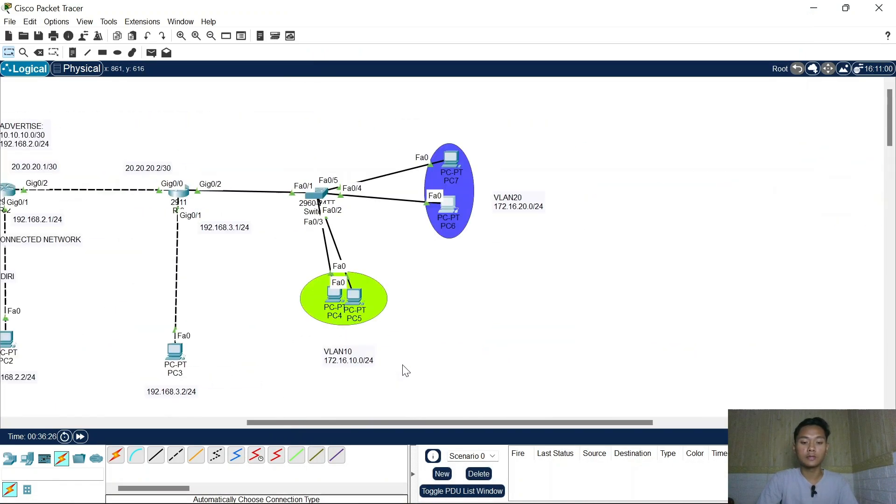
- Ping PC1 at 192.168.1.2 from PC6's command prompt by correcting the previous ping command, and close the PC6 window
{"action": "left_click", "coordinate": [448, 202]}
{"action": "left_click", "coordinate": [643, 63]}
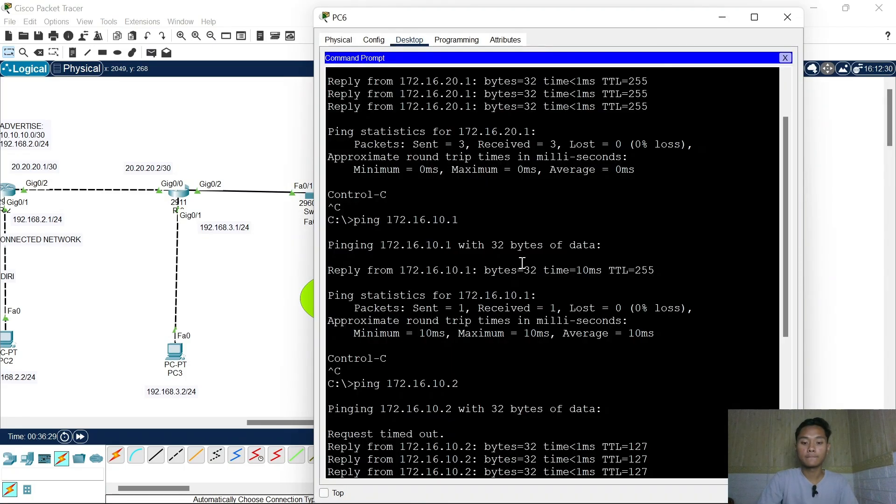
{"action": "scroll", "coordinate": [521, 263], "scroll_direction": "down", "scroll_amount": 6}
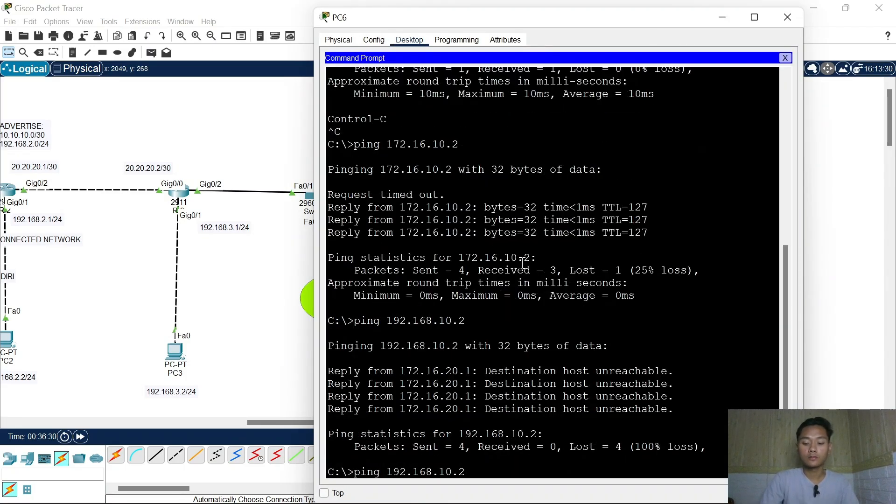
{"action": "key", "text": "Left"}
{"action": "key", "text": "Left"}
{"action": "key", "text": "BackSpace"}
{"action": "key", "text": "Return"}
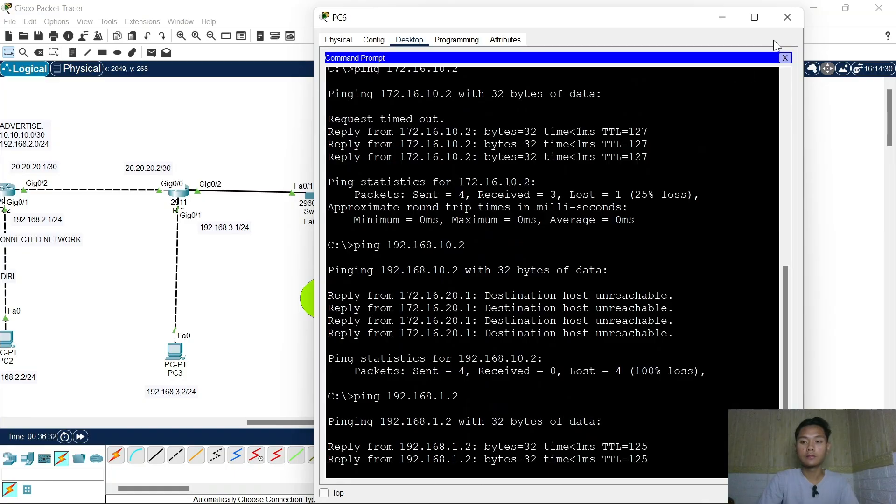
{"action": "left_click", "coordinate": [786, 18]}
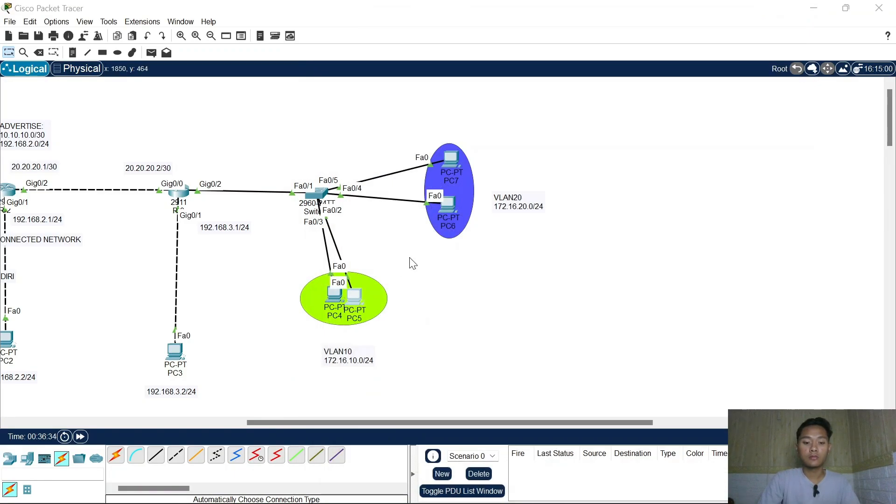
- Ping PC1 at 192.168.1.2 from PC5's command prompt, close the PC5 window and return to the whole topology
{"action": "left_click", "coordinate": [353, 296]}
{"action": "left_click", "coordinate": [643, 79]}
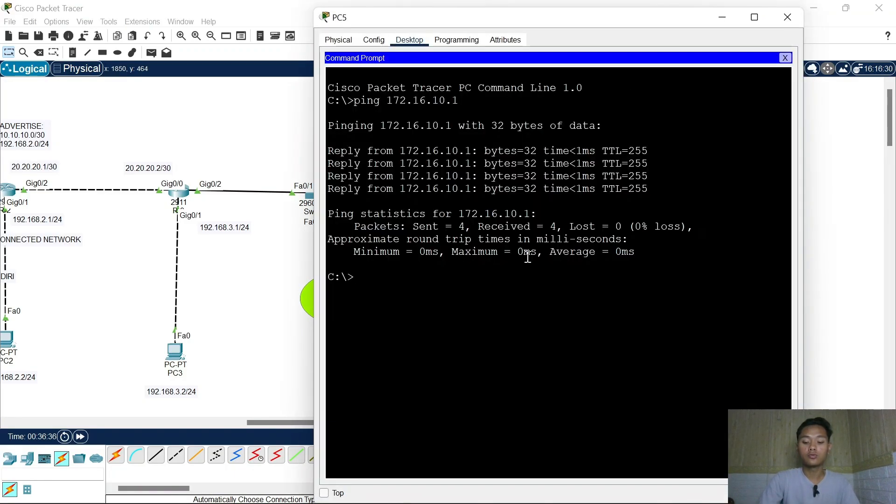
{"action": "type", "text": "ping 192.168"}
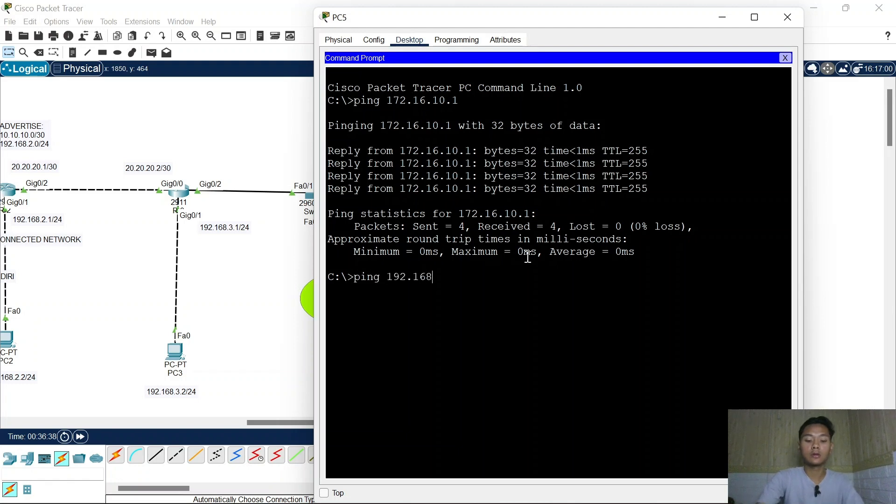
{"action": "type", "text": ".1.2"}
{"action": "key", "text": "Return"}
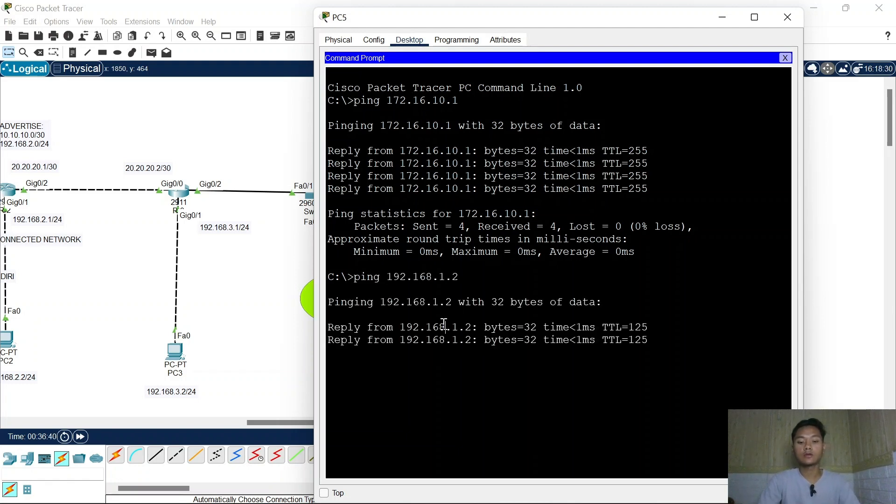
{"action": "left_click_drag", "start_coordinate": [445, 327], "coordinate": [531, 327]}
{"action": "left_click", "coordinate": [786, 16]}
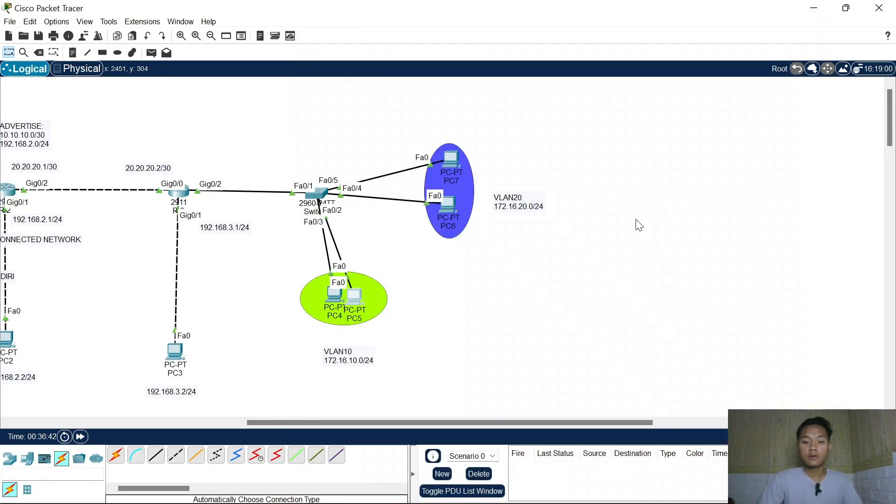
{"action": "scroll", "coordinate": [640, 225], "scroll_direction": "left", "scroll_amount": 10}
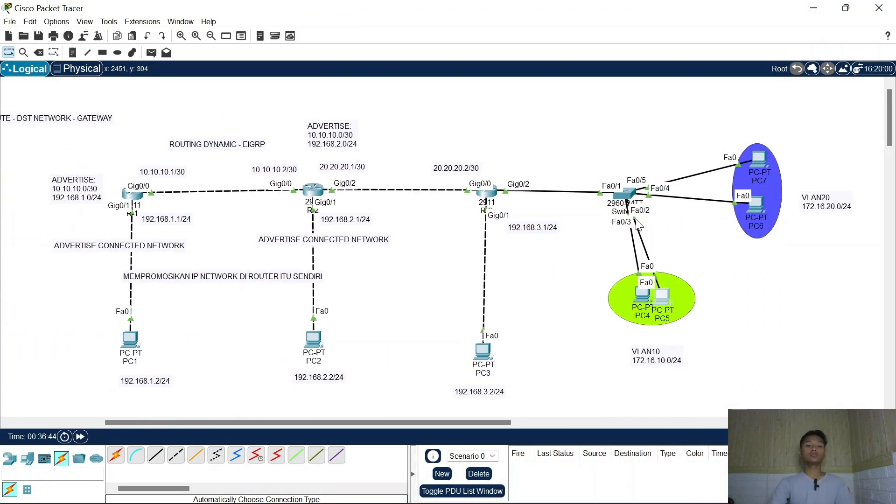